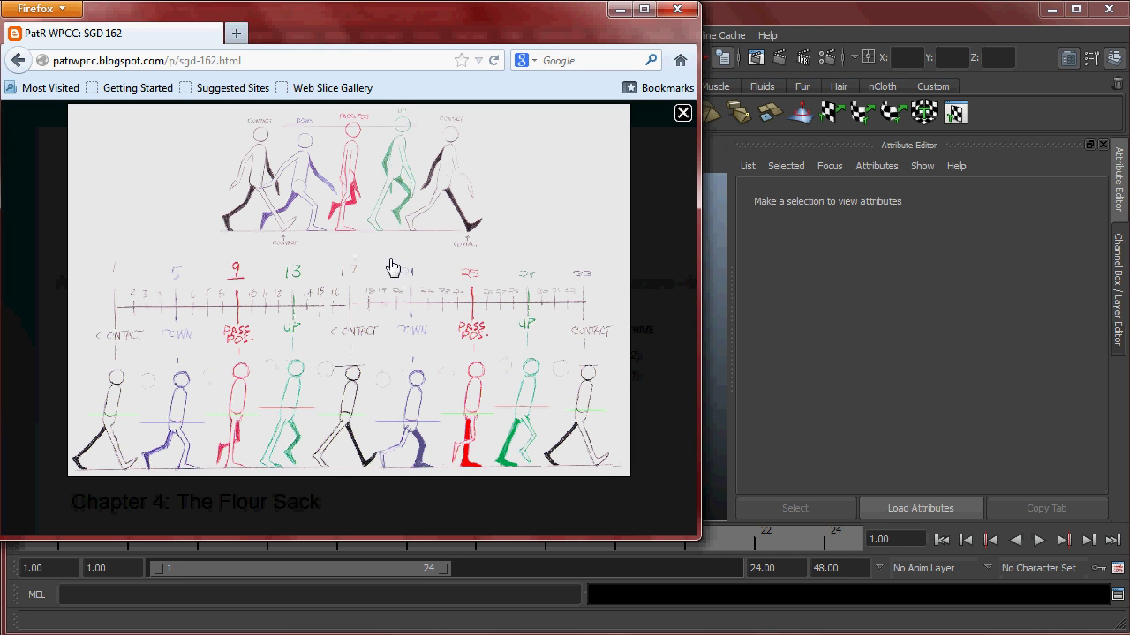
Step: Open the walk cycle drawing as a standalone full-size image and bring its walking poses into view
{"action": "right_click", "coordinate": [376, 232]}
{"action": "left_click", "coordinate": [433, 242]}
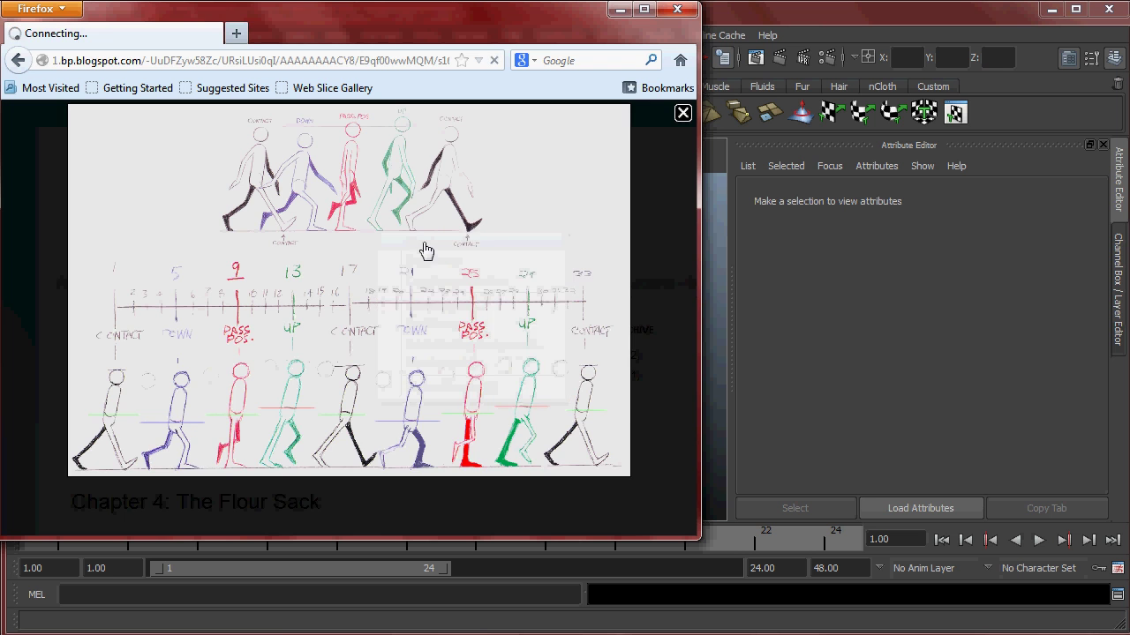
{"action": "left_click", "coordinate": [349, 233]}
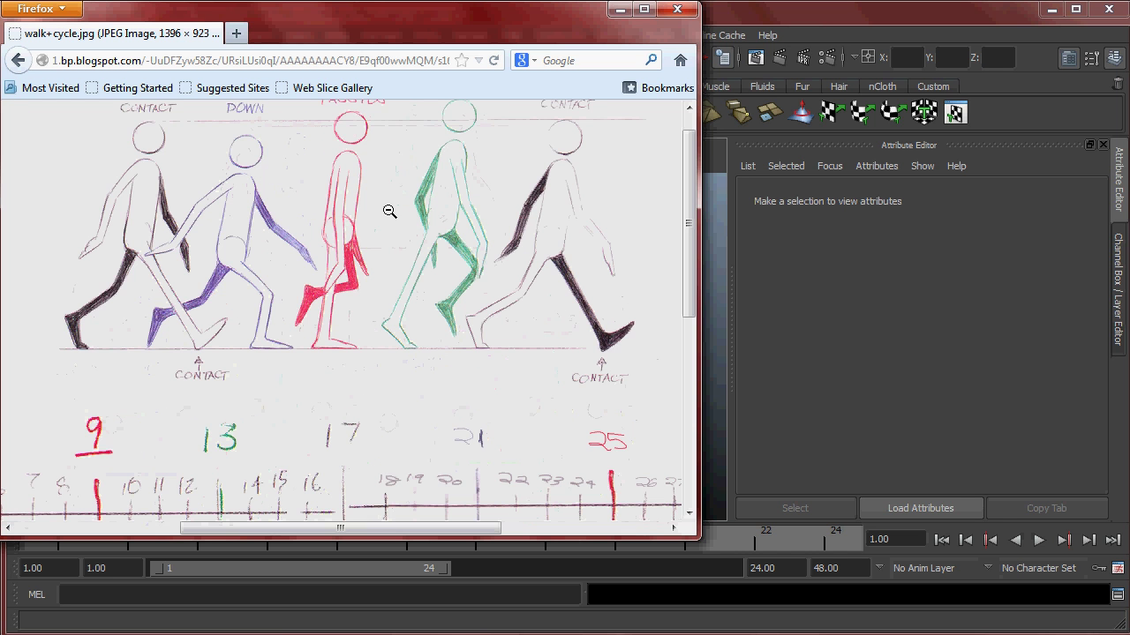
{"action": "scroll", "coordinate": [688, 203], "scroll_direction": "up", "scroll_amount": 2}
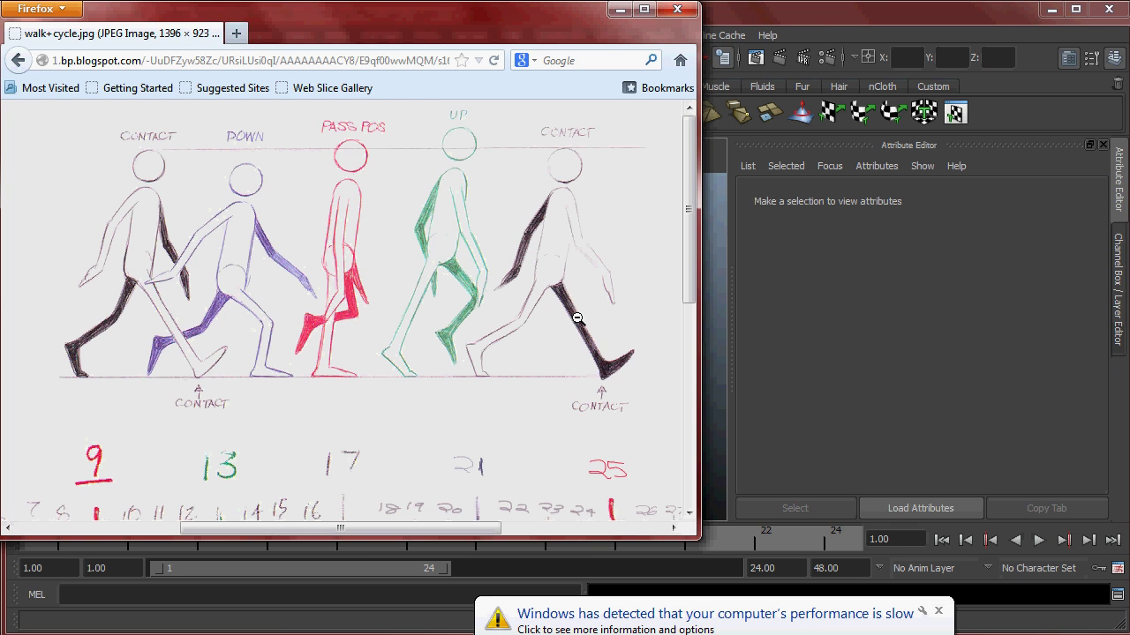
{"action": "left_click", "coordinate": [938, 611]}
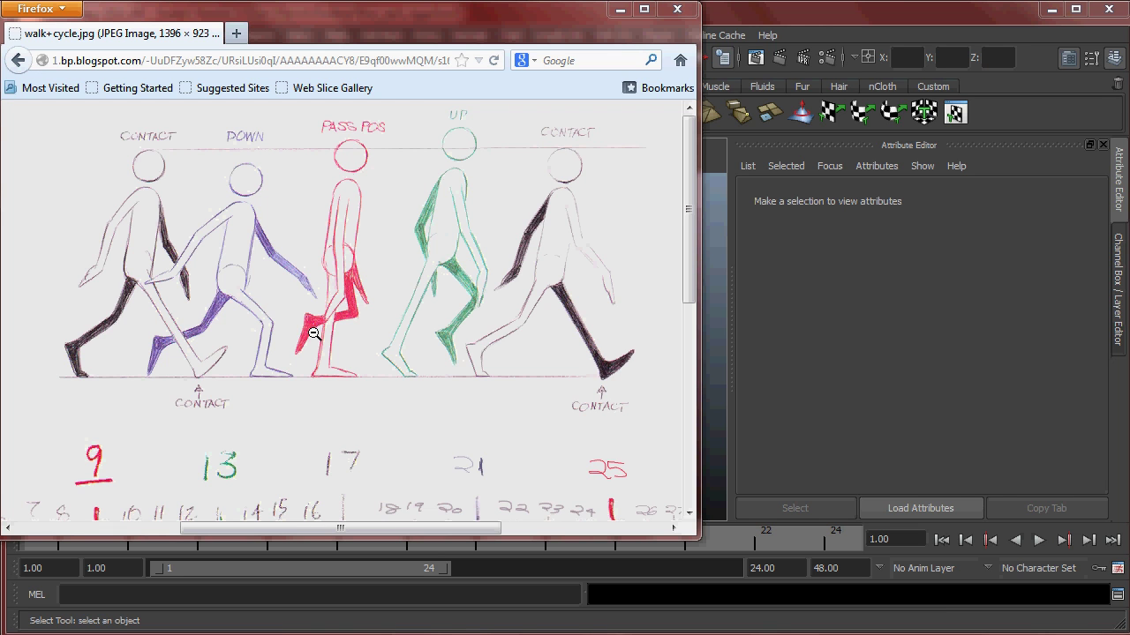
Step: Enlarge the browser window so the chart's frame timeline from 1 to 33 and its poses fit on screen
{"action": "left_click_drag", "start_coordinate": [676, 172], "coordinate": [1129, 374]}
{"action": "left_click_drag", "start_coordinate": [618, 528], "coordinate": [557, 530]}
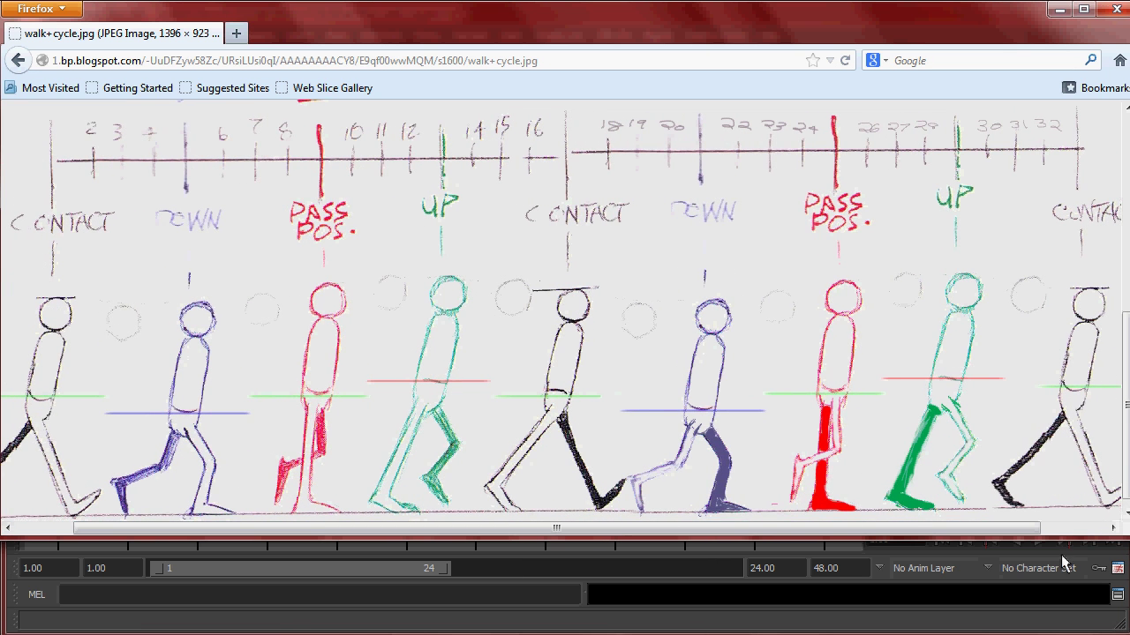
{"action": "left_click_drag", "start_coordinate": [1035, 536], "coordinate": [1029, 630]}
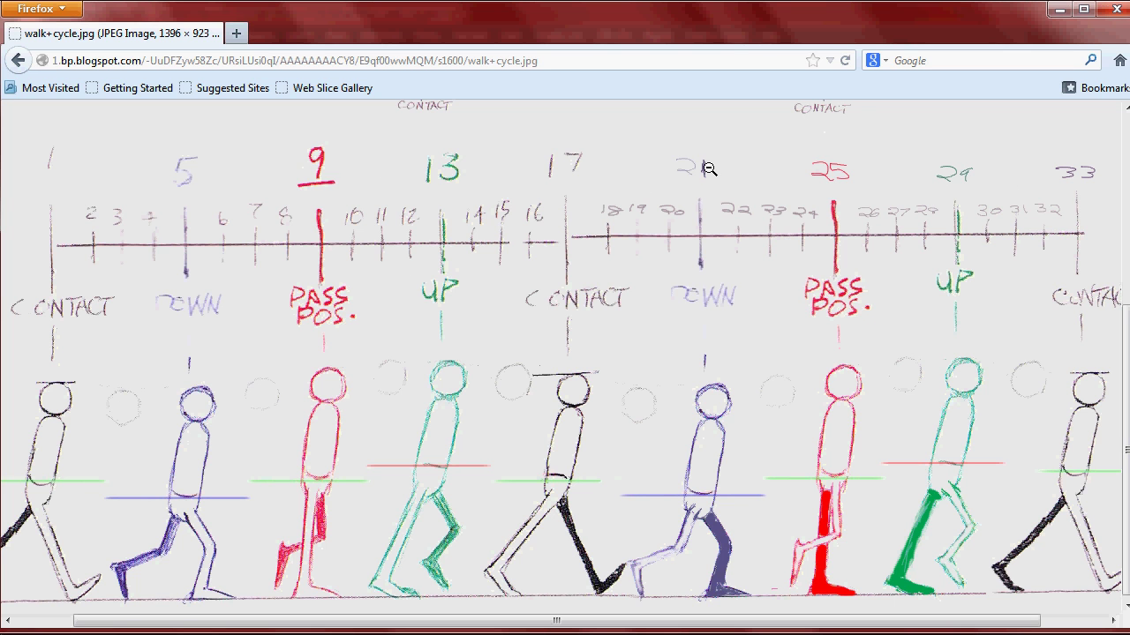
{"action": "scroll", "coordinate": [600, 258], "scroll_direction": "down", "scroll_amount": 1}
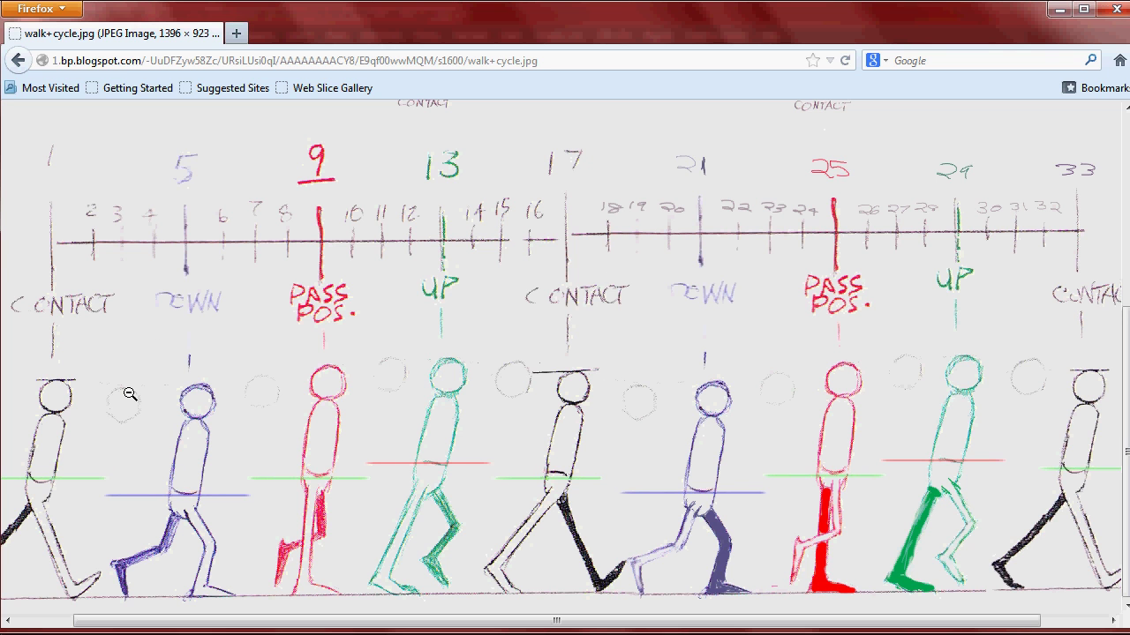
Step: Switch to Maya, close the Attribute Editor and extend the playback range to end at frame 35
{"action": "mouse_move", "coordinate": [212, 629]}
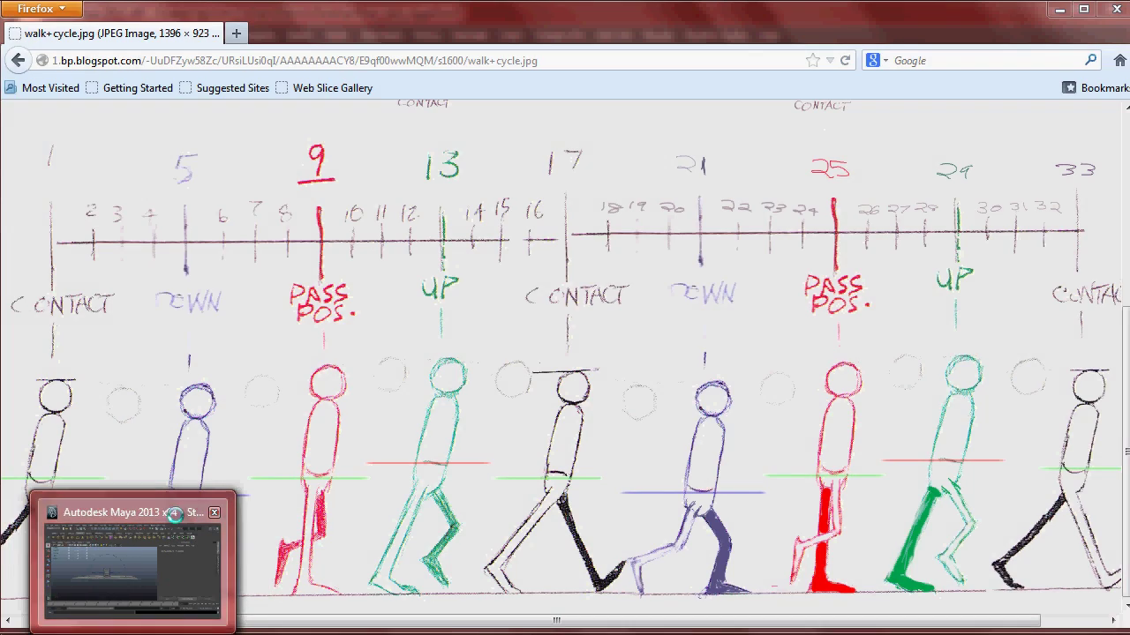
{"action": "left_click", "coordinate": [159, 565]}
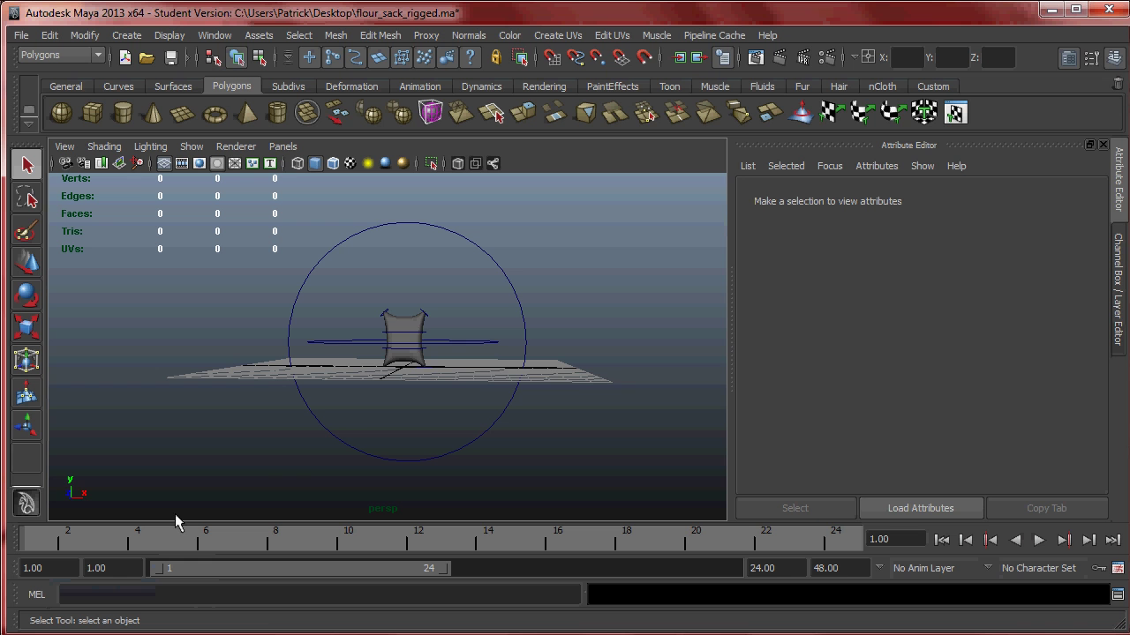
{"action": "right_click_drag", "start_coordinate": [356, 323], "coordinate": [600, 380], "text": "alt"}
{"action": "left_click", "coordinate": [1103, 145]}
{"action": "left_click_drag", "start_coordinate": [749, 259], "coordinate": [658, 327], "text": "alt"}
{"action": "left_click_drag", "start_coordinate": [447, 574], "coordinate": [578, 569]}
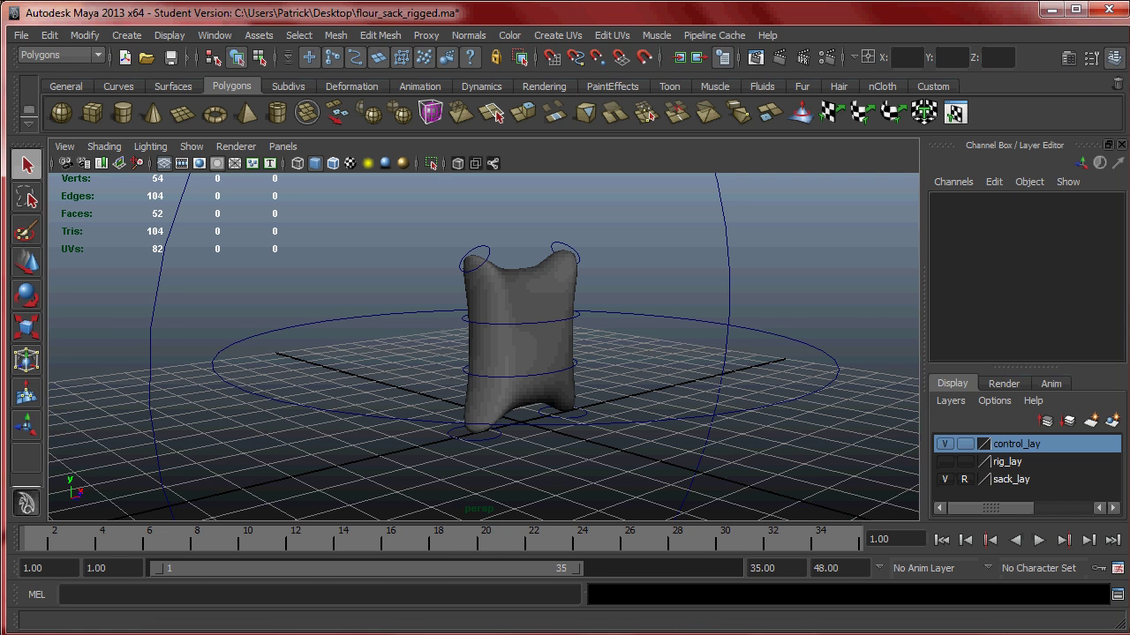
Step: Compare the hip heights in the walk cycle chart with the flour sack rig in Maya
{"action": "key", "text": "alt+Tab"}
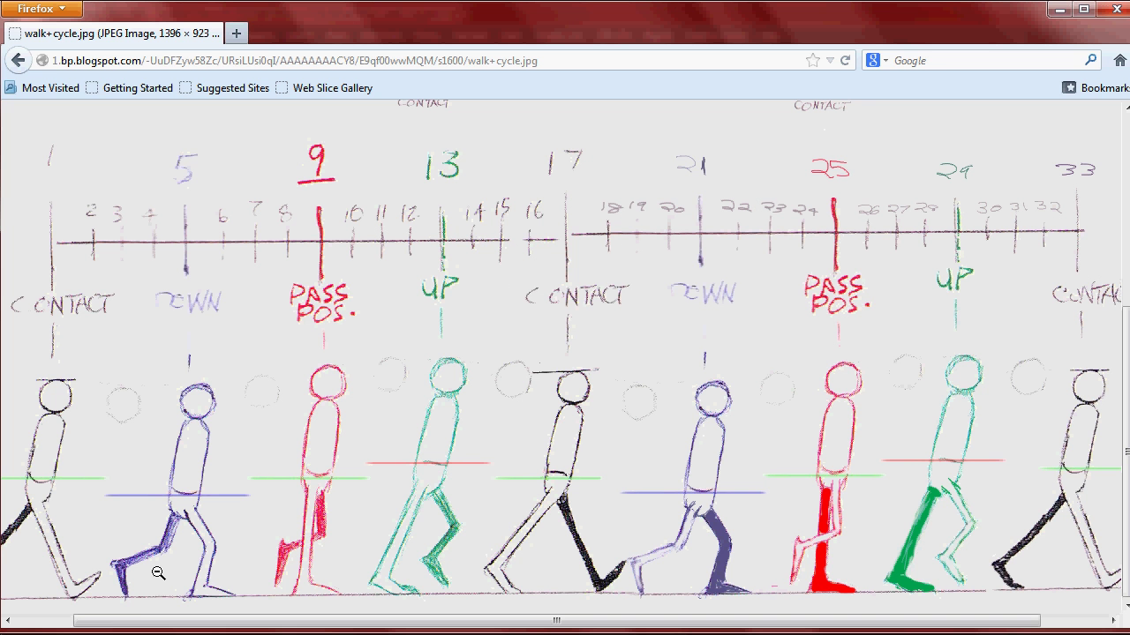
{"action": "key", "text": "alt+Tab"}
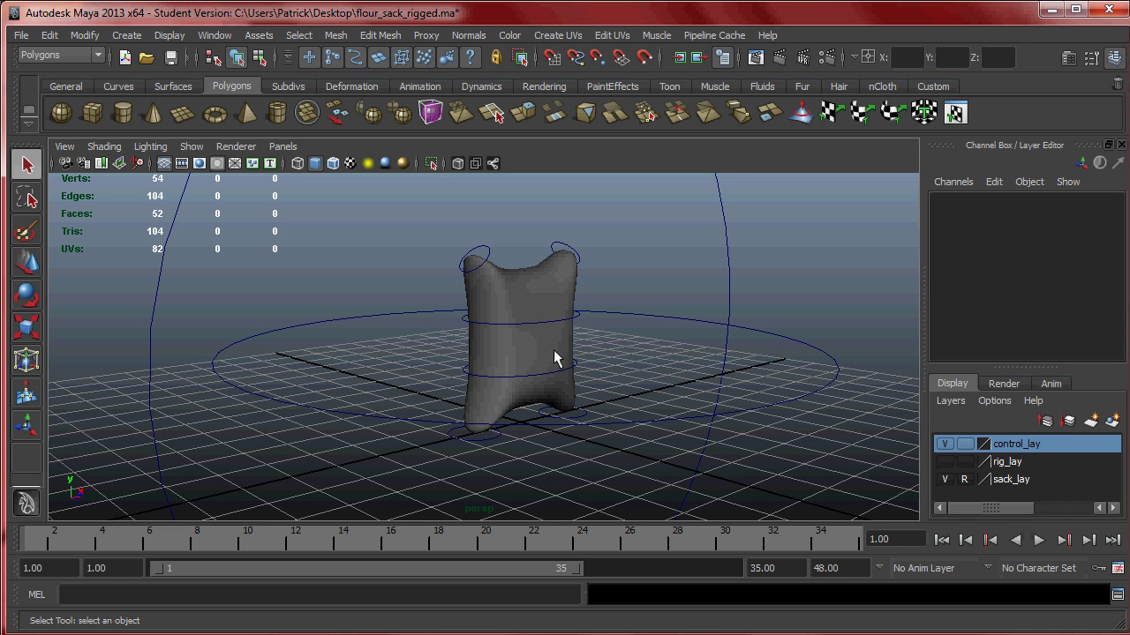
{"action": "key", "text": "alt+Tab"}
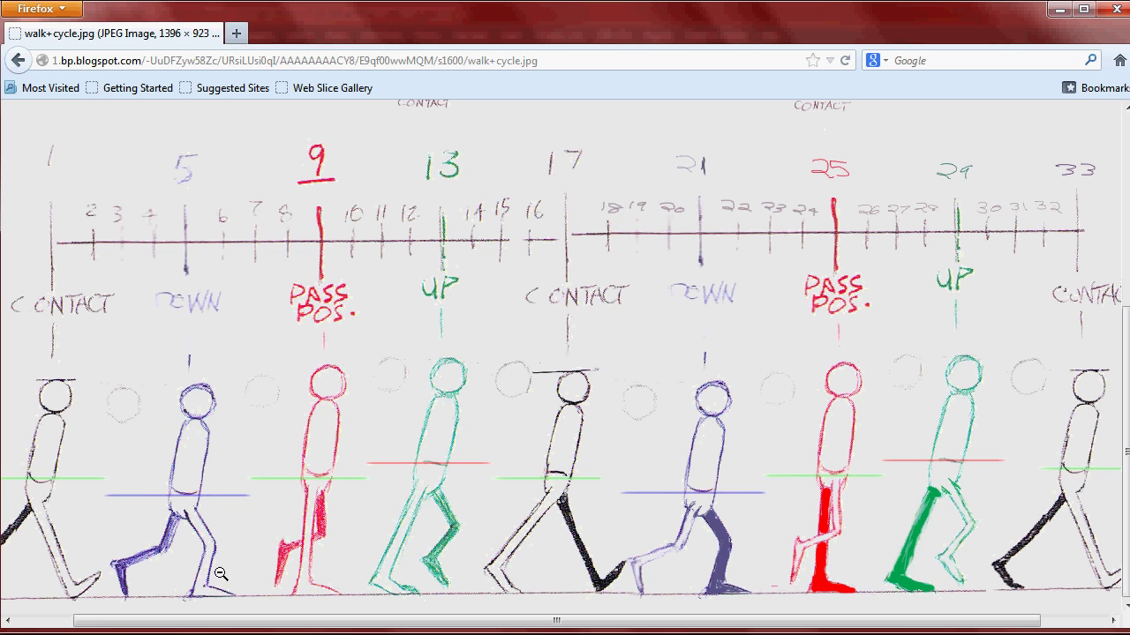
{"action": "left_click", "coordinate": [149, 630]}
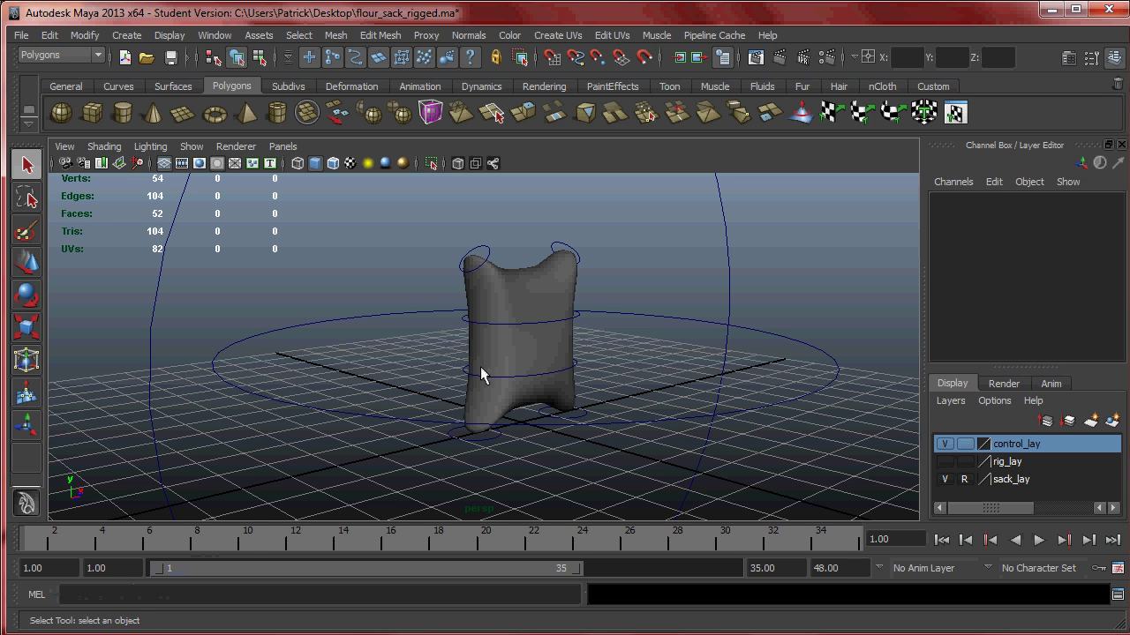
{"action": "key", "text": "alt+Tab"}
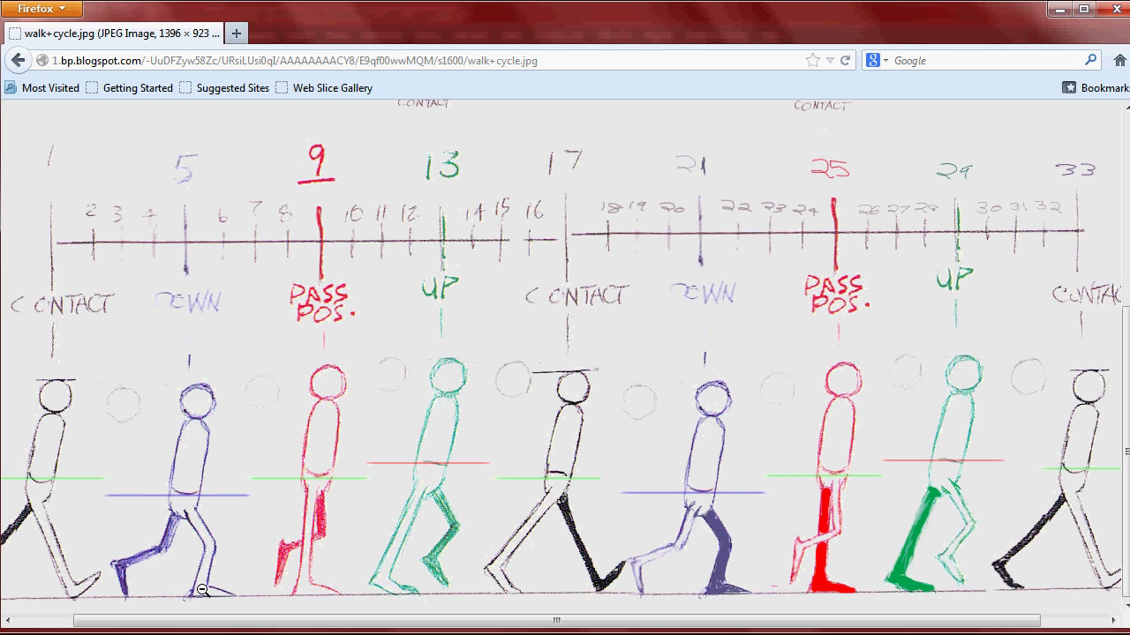
{"action": "key", "text": "alt+Tab"}
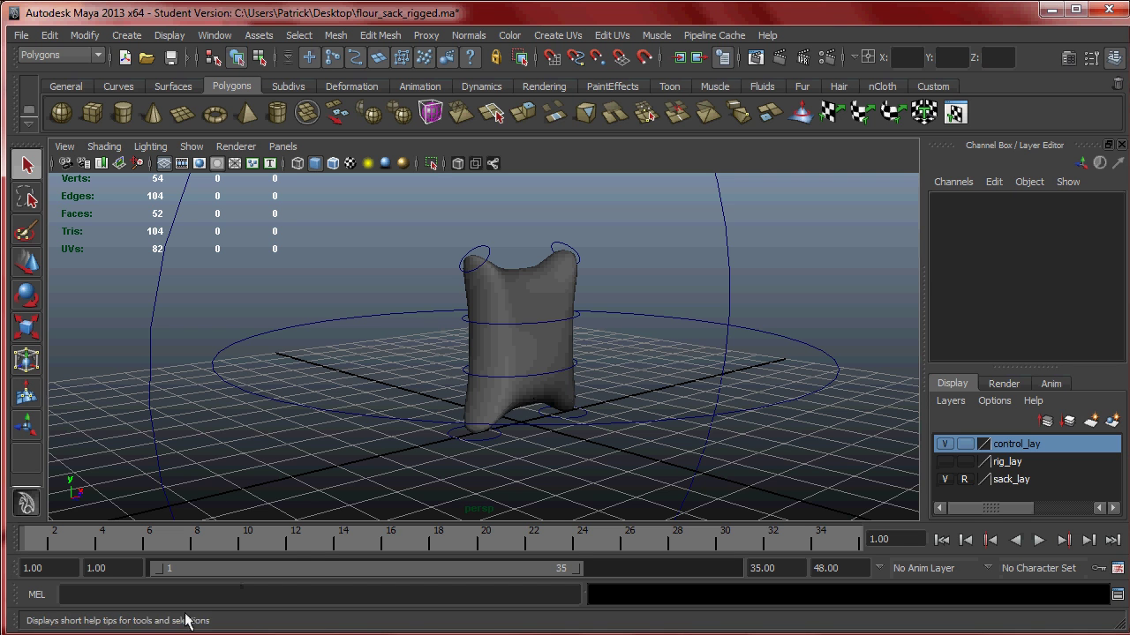
Step: Select the flour sack's waist control and frame it closely in the perspective view
{"action": "left_click", "coordinate": [31, 539]}
{"action": "left_click", "coordinate": [540, 378]}
{"action": "key", "text": "f"}
{"action": "left_click_drag", "start_coordinate": [645, 331], "coordinate": [606, 343], "text": "alt"}
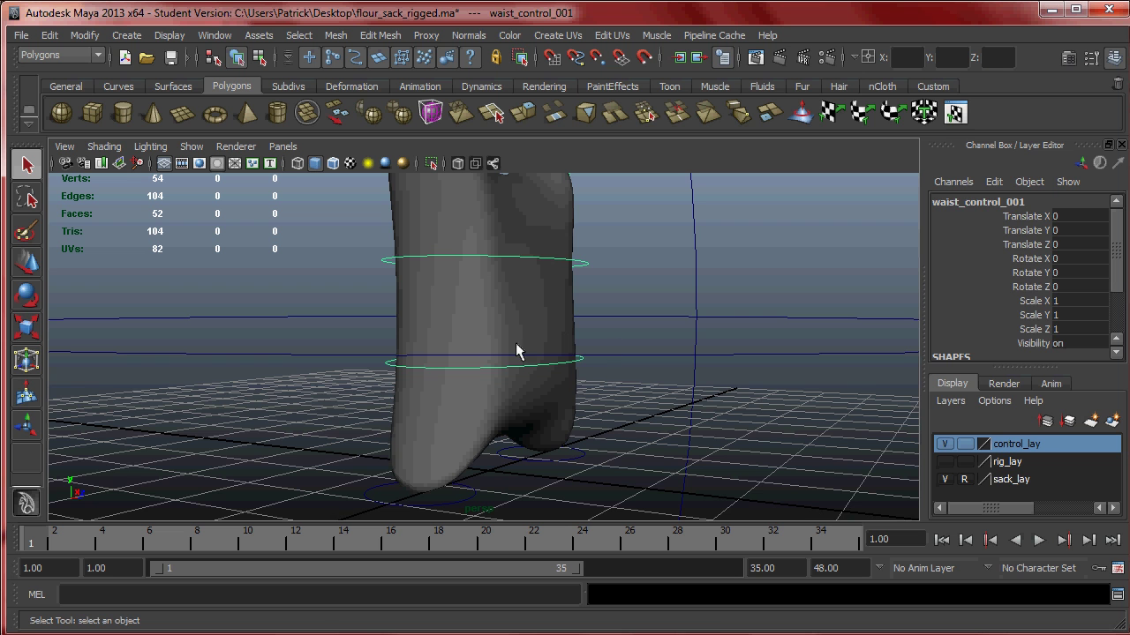
{"action": "left_click", "coordinate": [573, 397]}
{"action": "left_click_drag", "start_coordinate": [585, 380], "coordinate": [590, 353], "text": "alt"}
{"action": "left_click", "coordinate": [580, 359]}
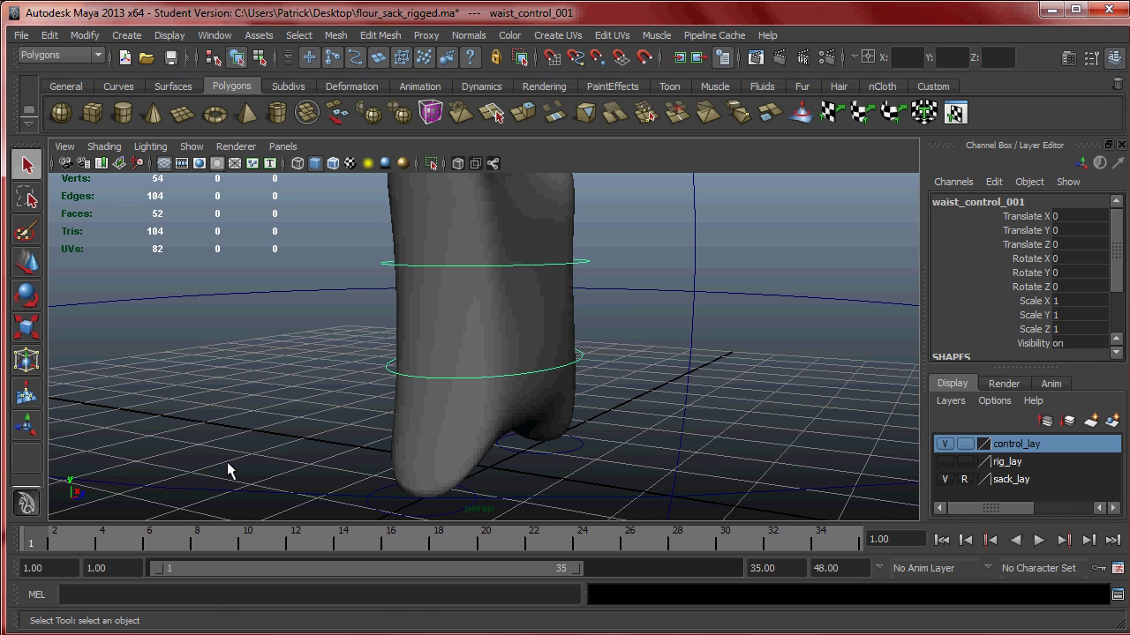
Step: Lower the waist control with the Move tool to a Translate Y of about -0.186, following the chart's contact pose
{"action": "key", "text": "w"}
{"action": "left_click_drag", "start_coordinate": [558, 317], "coordinate": [524, 323], "text": "alt"}
{"action": "left_click_drag", "start_coordinate": [568, 410], "coordinate": [528, 372], "text": "alt"}
{"action": "scroll", "coordinate": [583, 427], "scroll_direction": "up", "scroll_amount": 2}
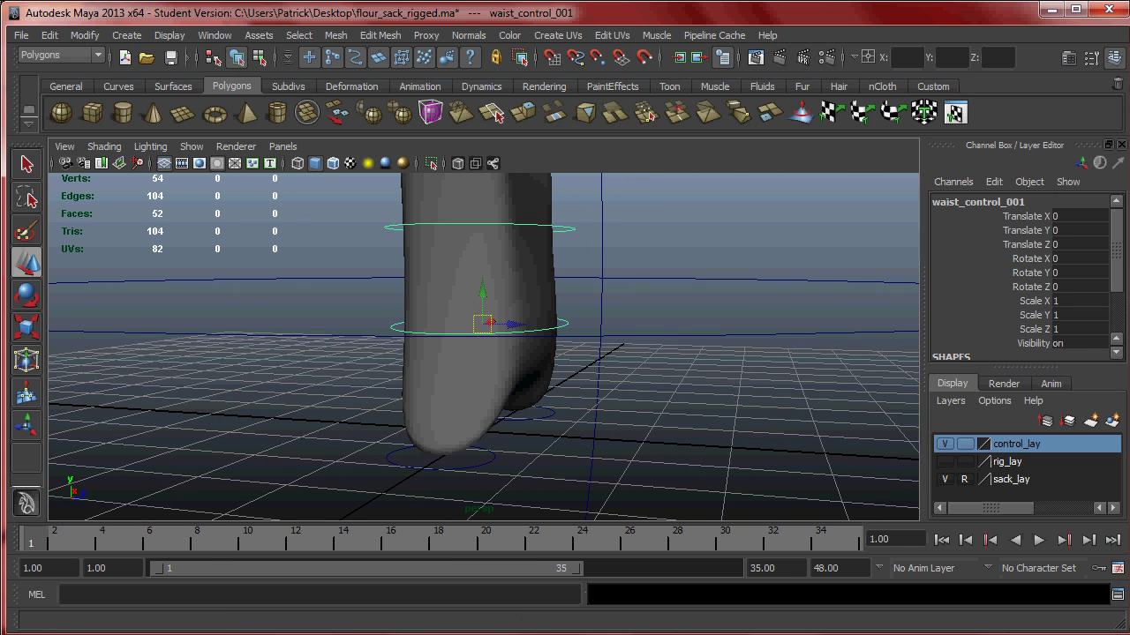
{"action": "left_click", "coordinate": [106, 583]}
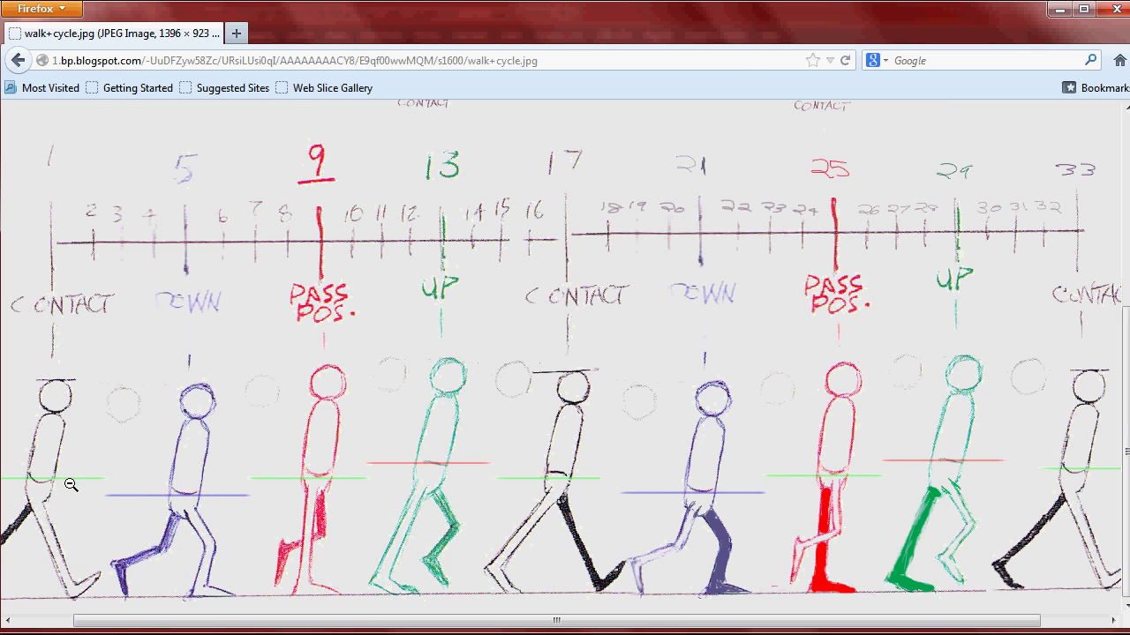
{"action": "key", "text": "alt+Tab"}
{"action": "left_click_drag", "start_coordinate": [482, 297], "coordinate": [486, 312]}
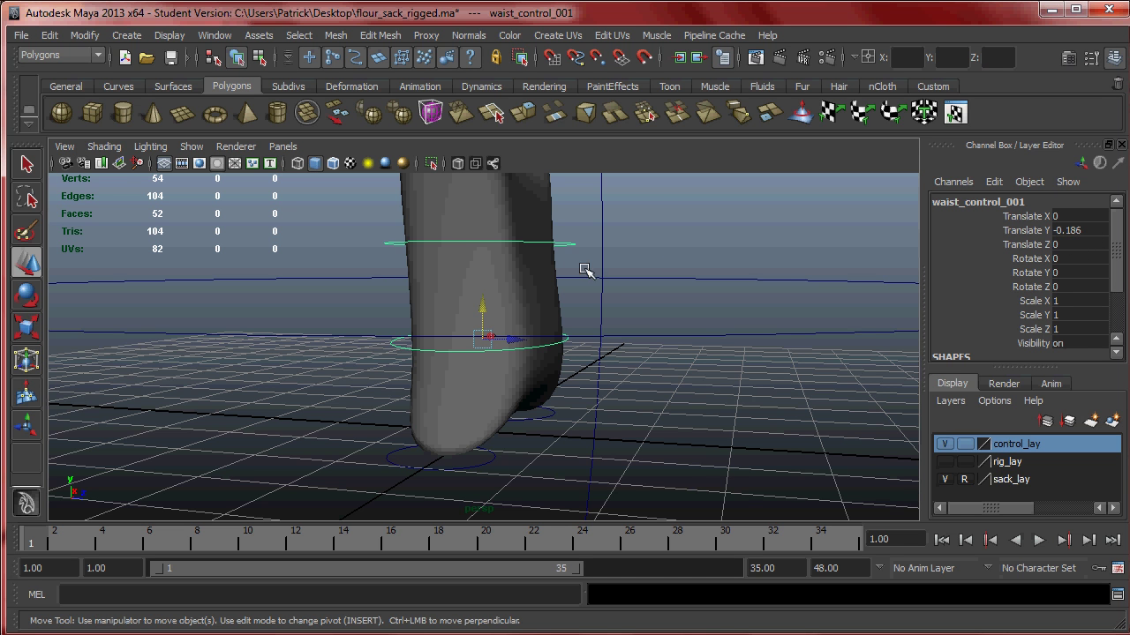
Step: Check the contact pose in the chart and key all channels of the waist control at frame 1
{"action": "left_click_drag", "start_coordinate": [467, 370], "coordinate": [530, 380], "text": "alt"}
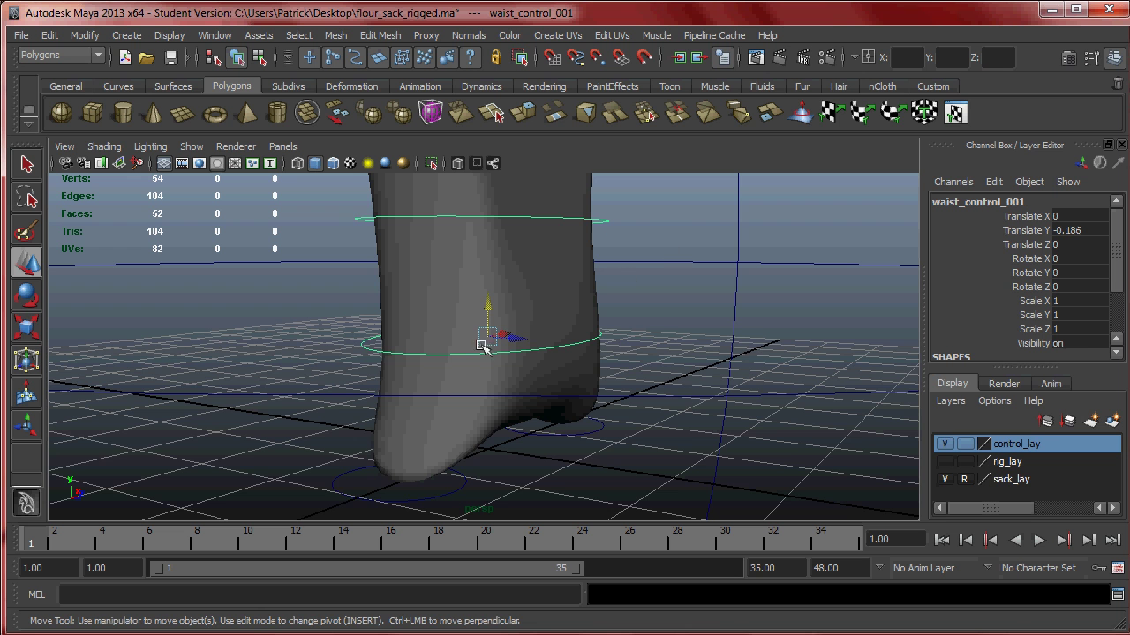
{"action": "left_click_drag", "start_coordinate": [481, 345], "coordinate": [413, 380], "text": "alt"}
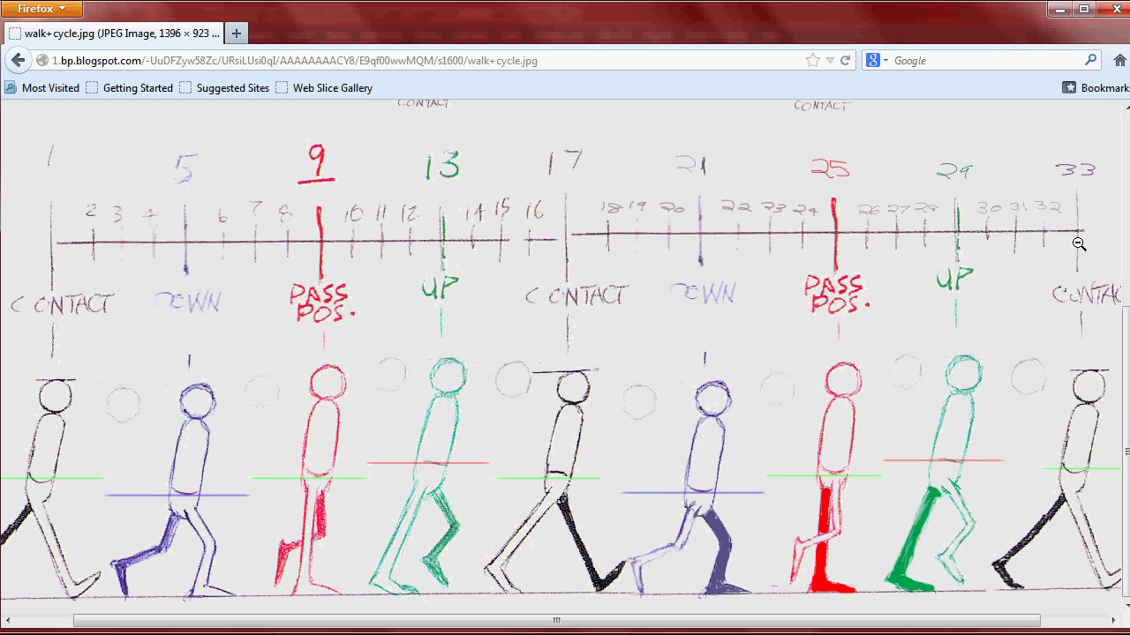
{"action": "key", "text": "alt+Tab"}
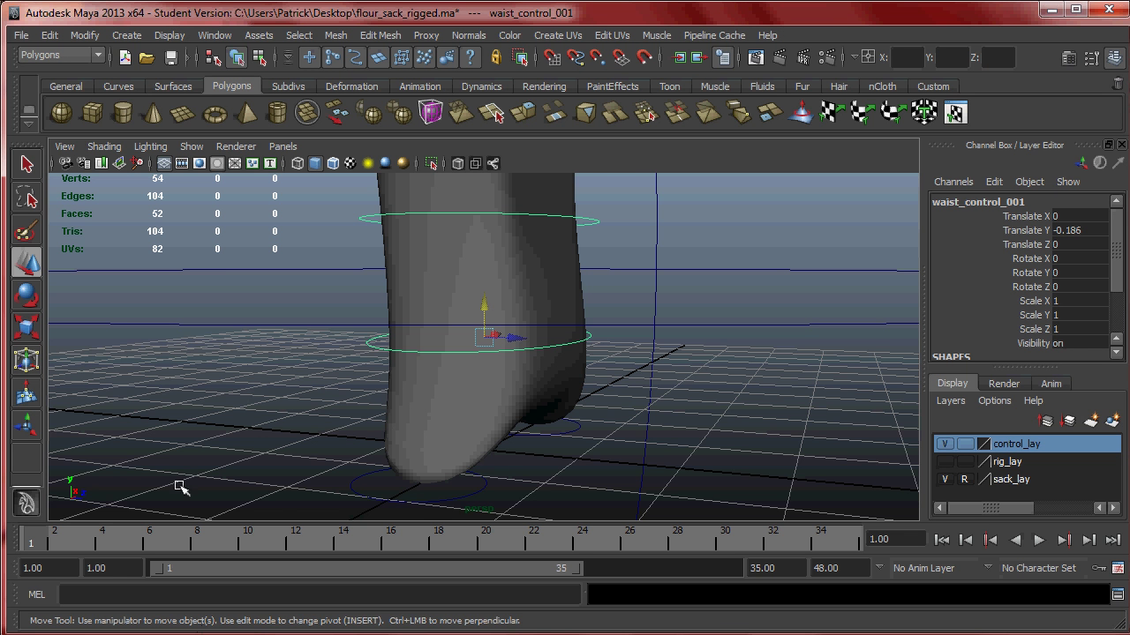
{"action": "mouse_move", "coordinate": [416, 339]}
{"action": "left_mouse_down", "text": "alt"}
{"action": "mouse_move", "coordinate": [434, 340]}
{"action": "mouse_move", "coordinate": [417, 352]}
{"action": "left_mouse_up", "text": "alt"}
{"action": "key", "text": "s"}
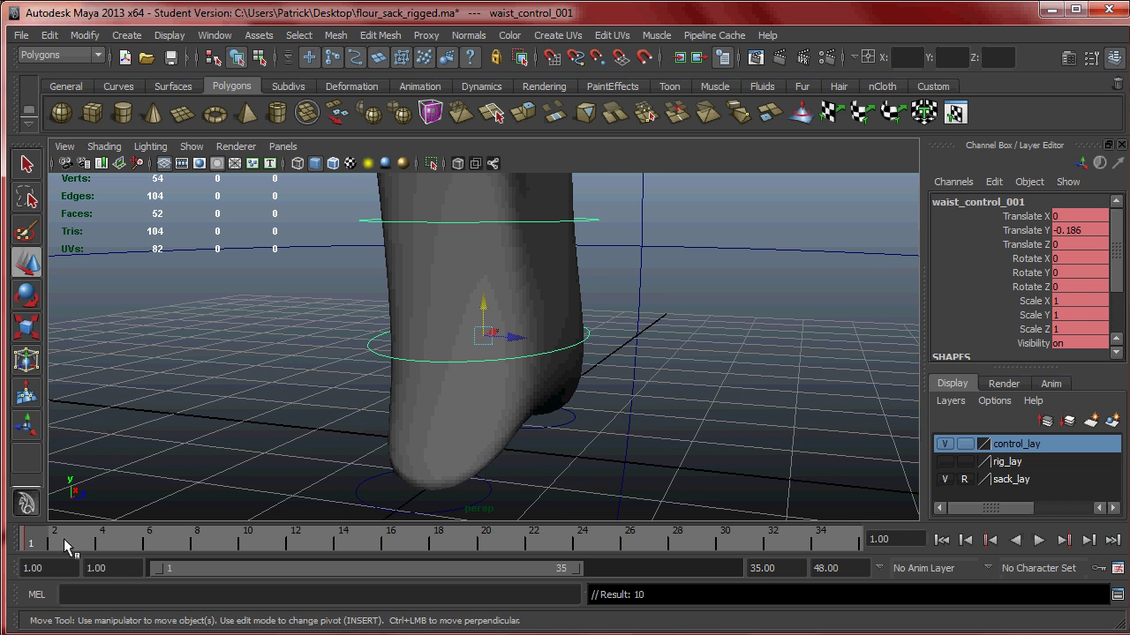
{"action": "key", "text": "alt+v"}
{"action": "key", "text": "alt+v"}
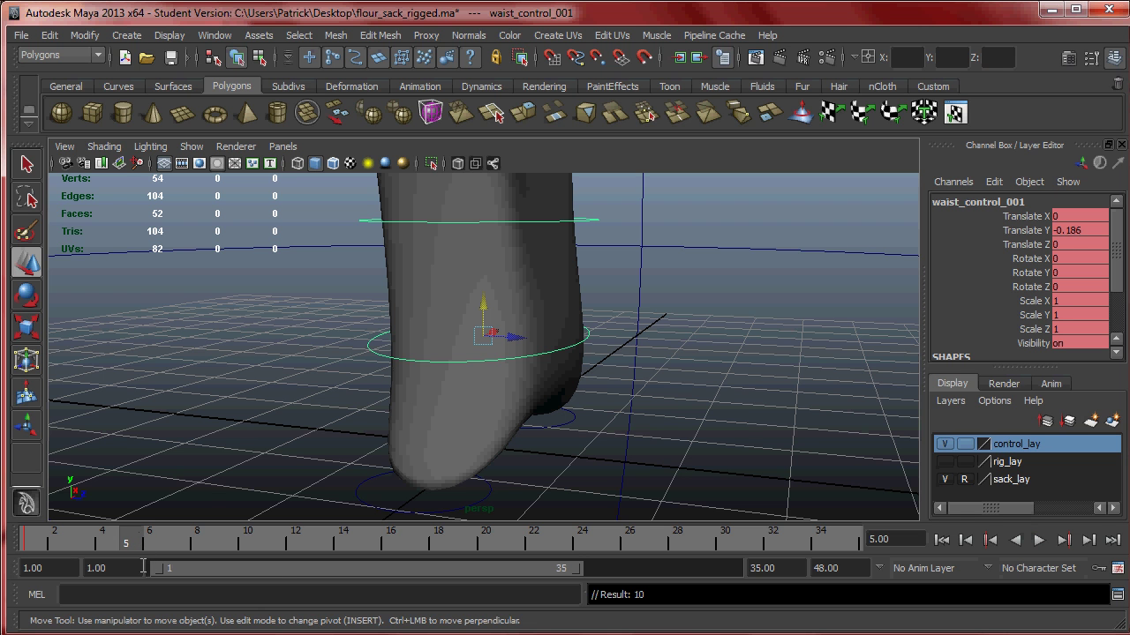
{"action": "key", "text": "alt+Tab"}
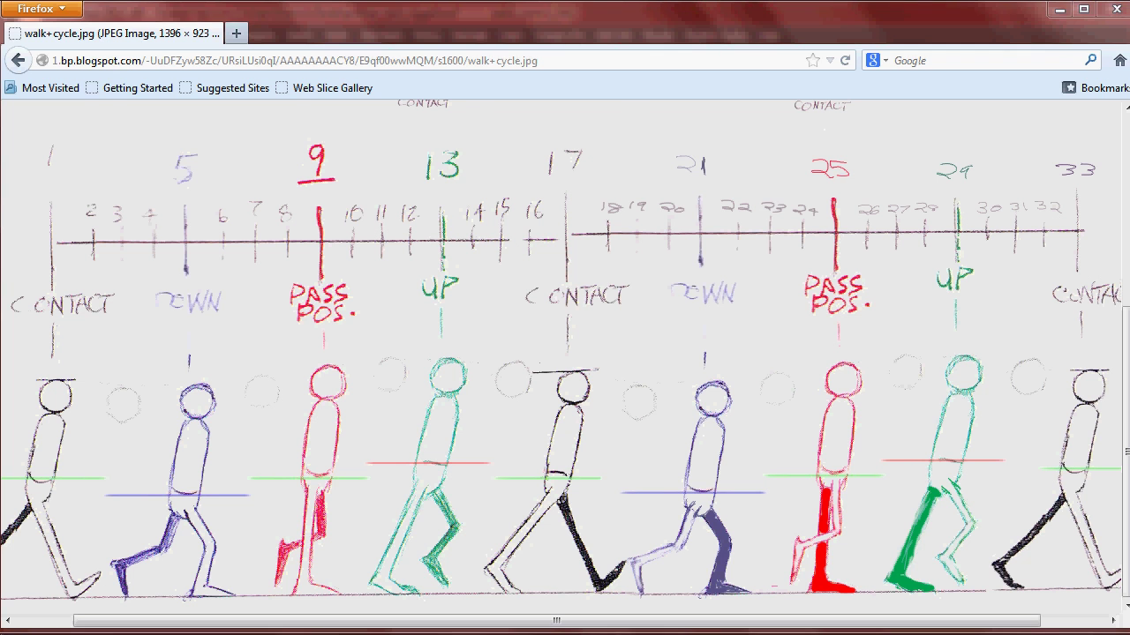
{"action": "key", "text": "alt+Tab"}
{"action": "right_click", "coordinate": [144, 544]}
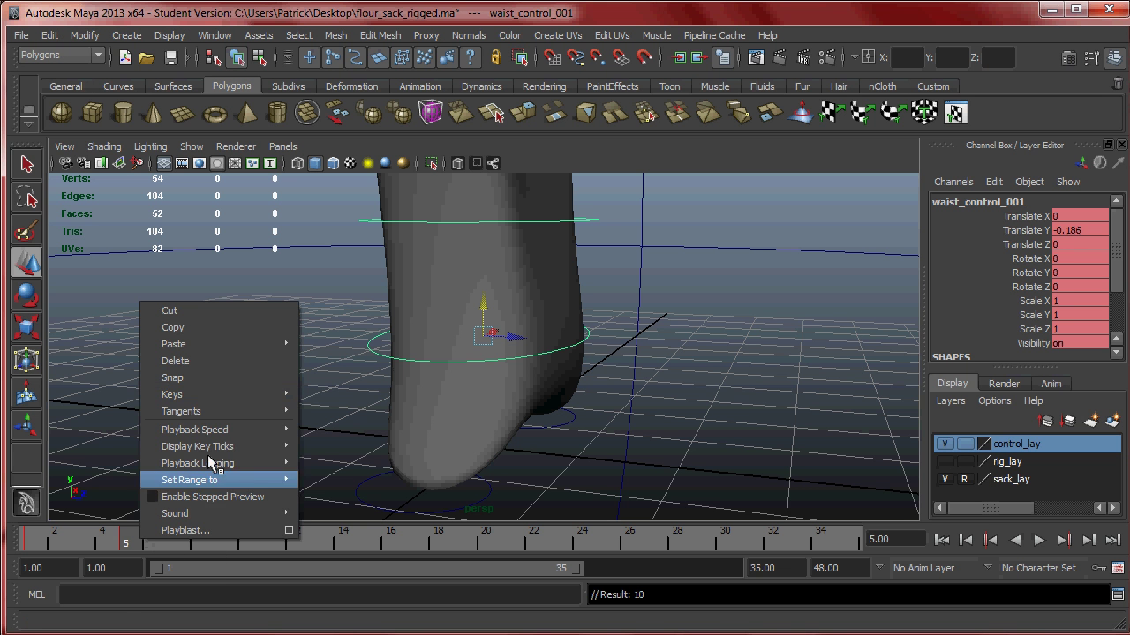
{"action": "left_click", "coordinate": [193, 366]}
{"action": "key", "text": "alt+v"}
Step: Key the waist control's contact-height pose at frames 9 and 17, following the walk cycle chart
{"action": "left_click", "coordinate": [222, 544]}
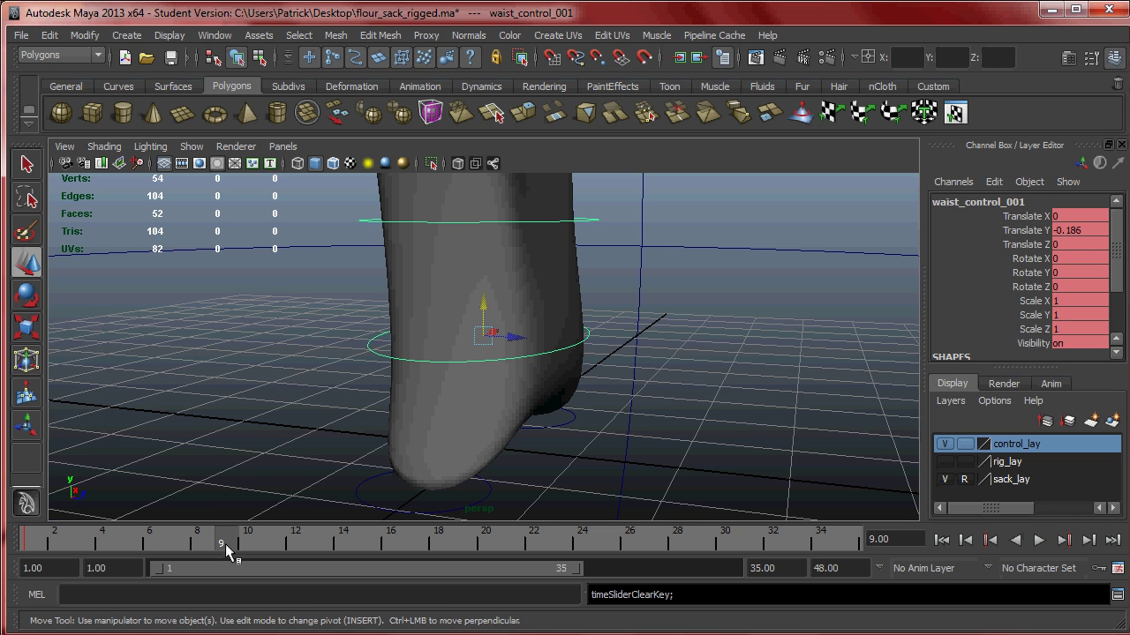
{"action": "key", "text": "alt+Tab"}
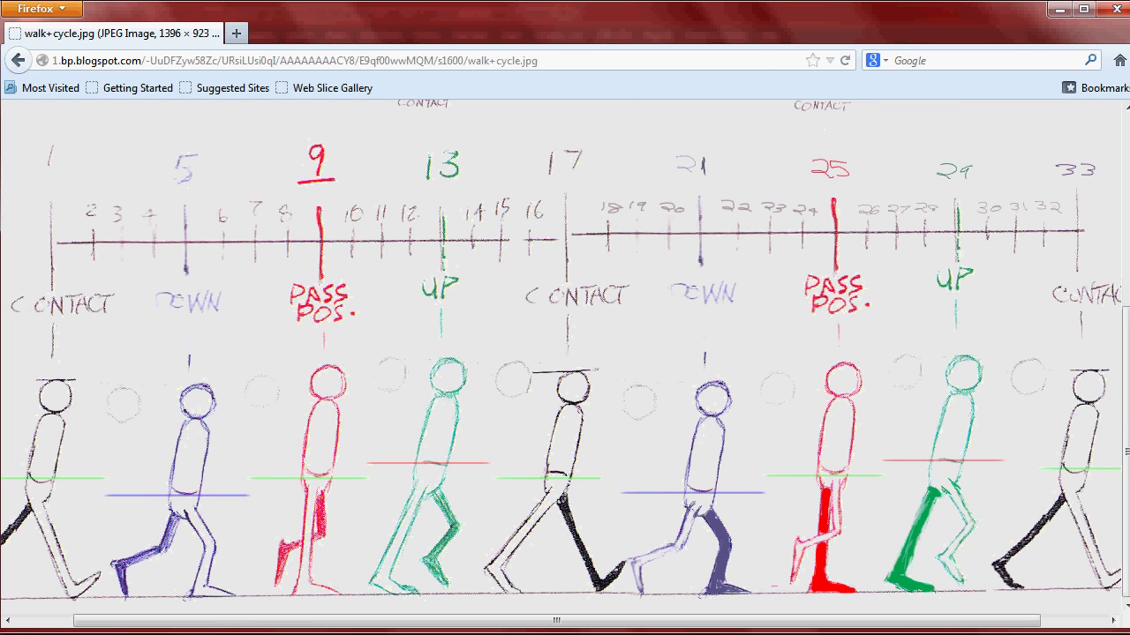
{"action": "key", "text": "alt+Tab"}
{"action": "mouse_move", "coordinate": [429, 550]}
{"action": "left_mouse_down"}
{"action": "mouse_move", "coordinate": [396, 547]}
{"action": "mouse_move", "coordinate": [419, 551]}
{"action": "left_mouse_up"}
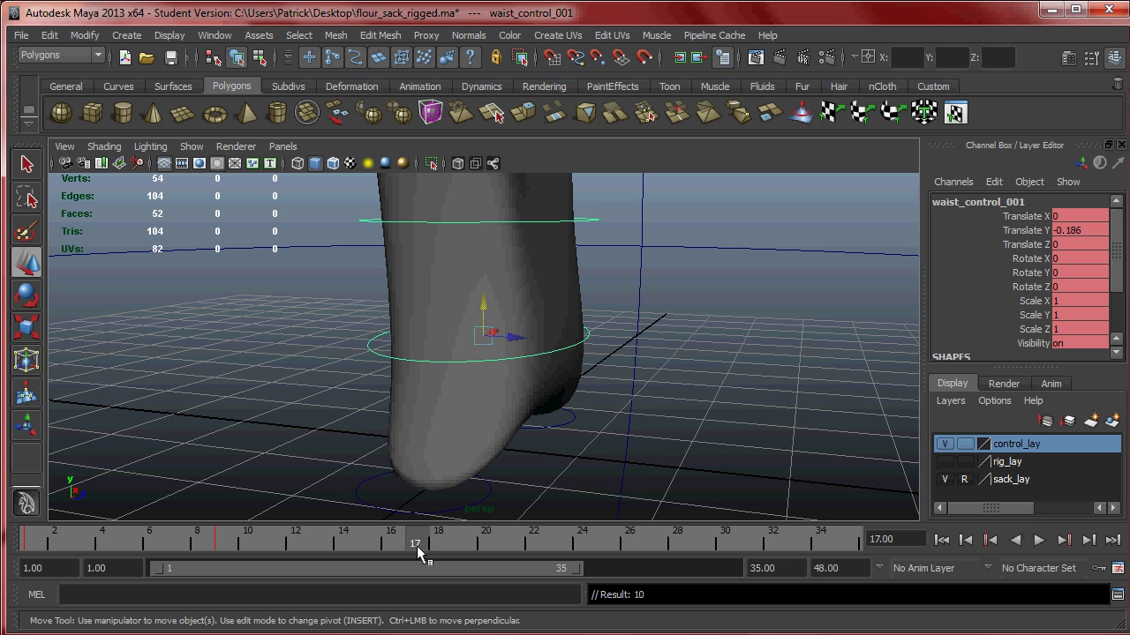
{"action": "key", "text": "alt+Tab"}
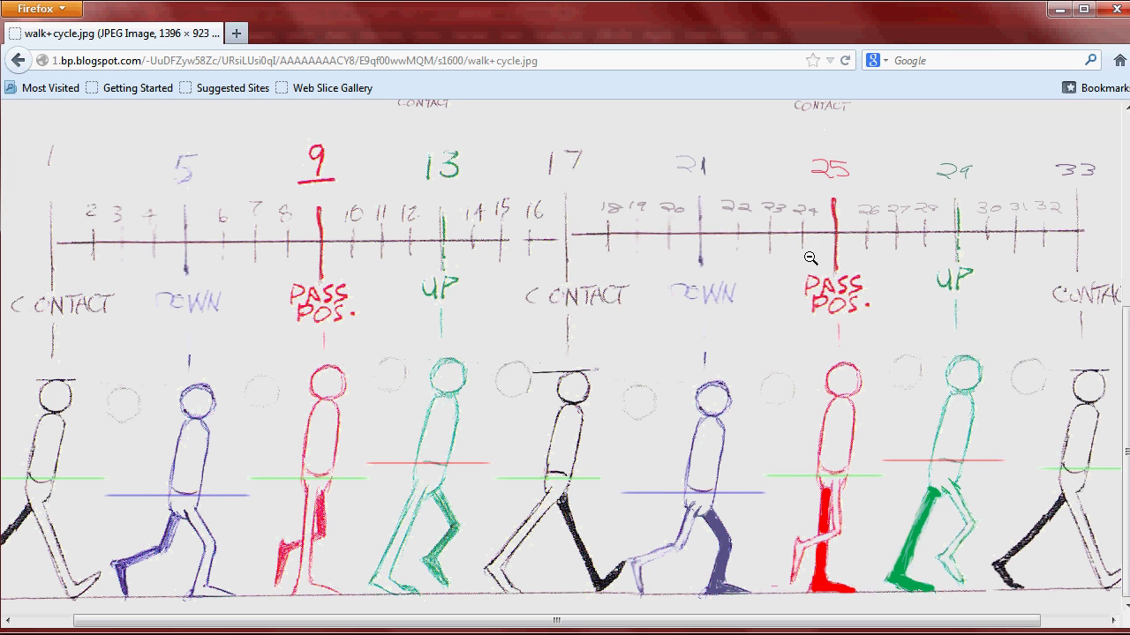
{"action": "key", "text": "alt+Tab"}
Step: Repeat the waist control's contact-height key at frames 25 and 33 after checking the chart
{"action": "left_click_drag", "start_coordinate": [461, 537], "coordinate": [615, 552]}
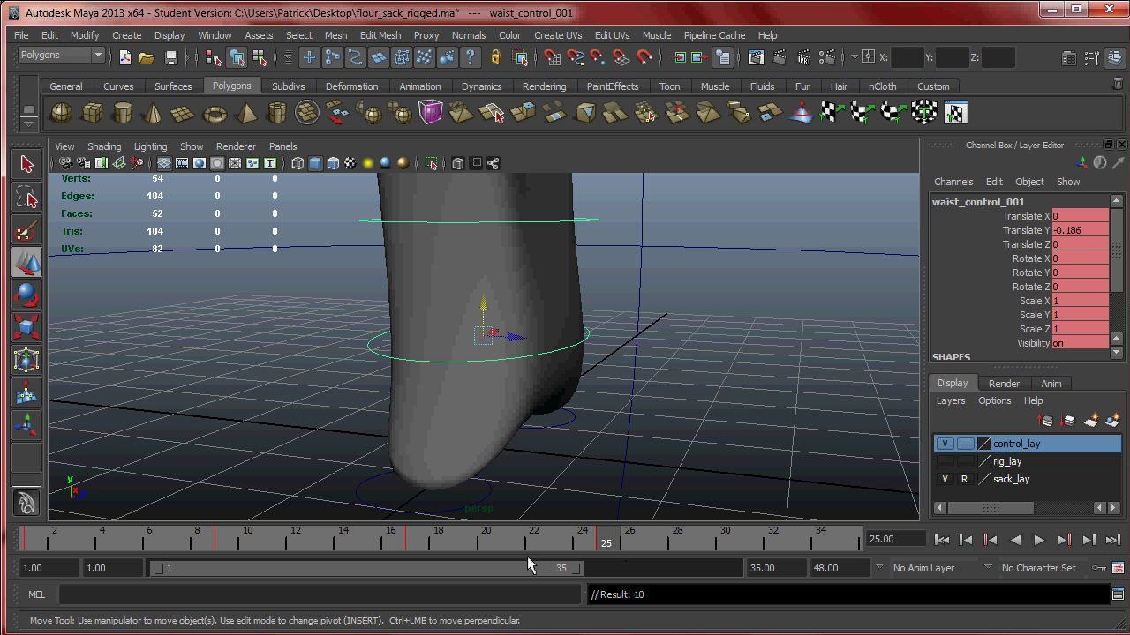
{"action": "key", "text": "alt+Tab"}
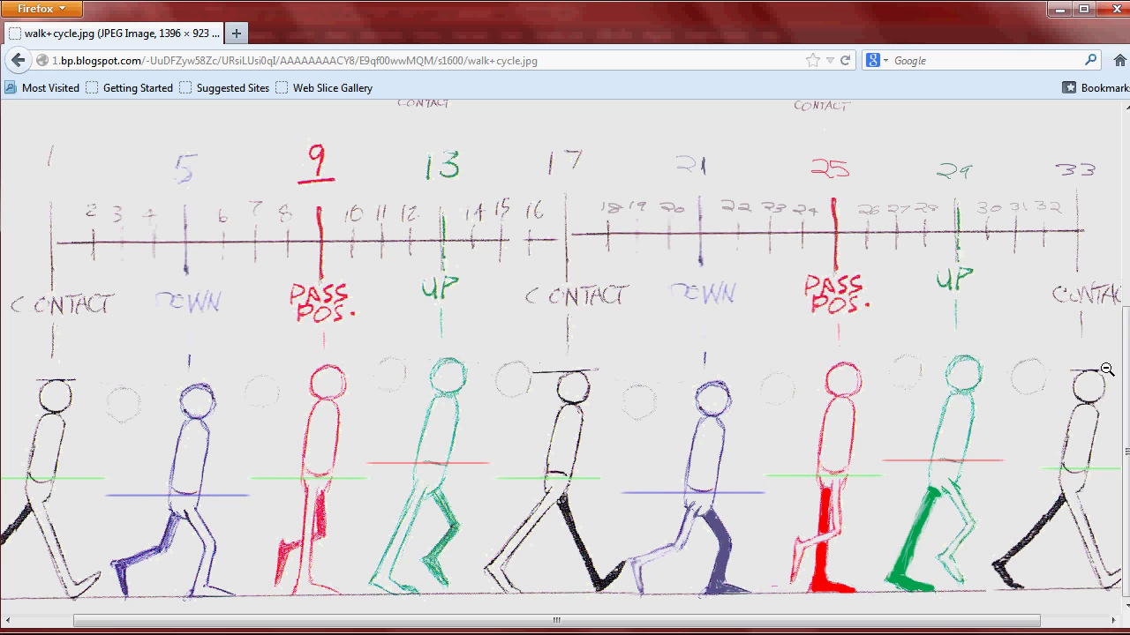
{"action": "key", "text": "alt+Tab"}
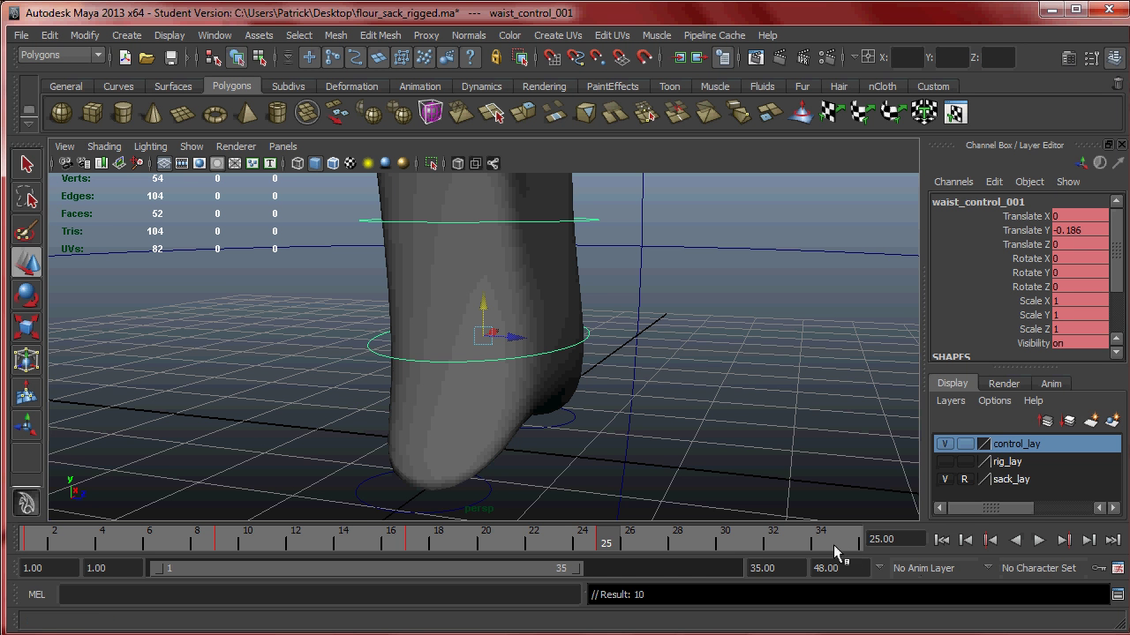
{"action": "left_click", "coordinate": [799, 542]}
Step: At frame 5, lower the waist control to a Translate Y of about -0.339 to match the chart's down pose
{"action": "mouse_move", "coordinate": [801, 547]}
{"action": "left_mouse_down"}
{"action": "mouse_move", "coordinate": [2, 529]}
{"action": "mouse_move", "coordinate": [857, 538]}
{"action": "mouse_move", "coordinate": [90, 517]}
{"action": "mouse_move", "coordinate": [143, 544]}
{"action": "left_mouse_up"}
{"action": "key", "text": "alt+Tab"}
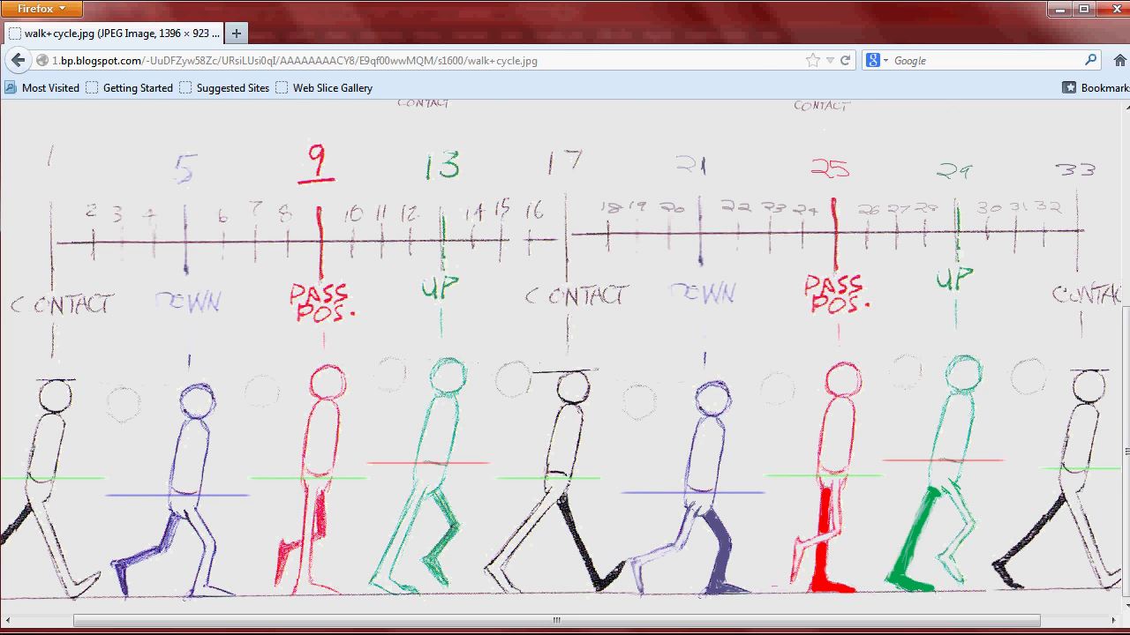
{"action": "key", "text": "alt+Tab"}
{"action": "left_click_drag", "start_coordinate": [485, 303], "coordinate": [486, 320]}
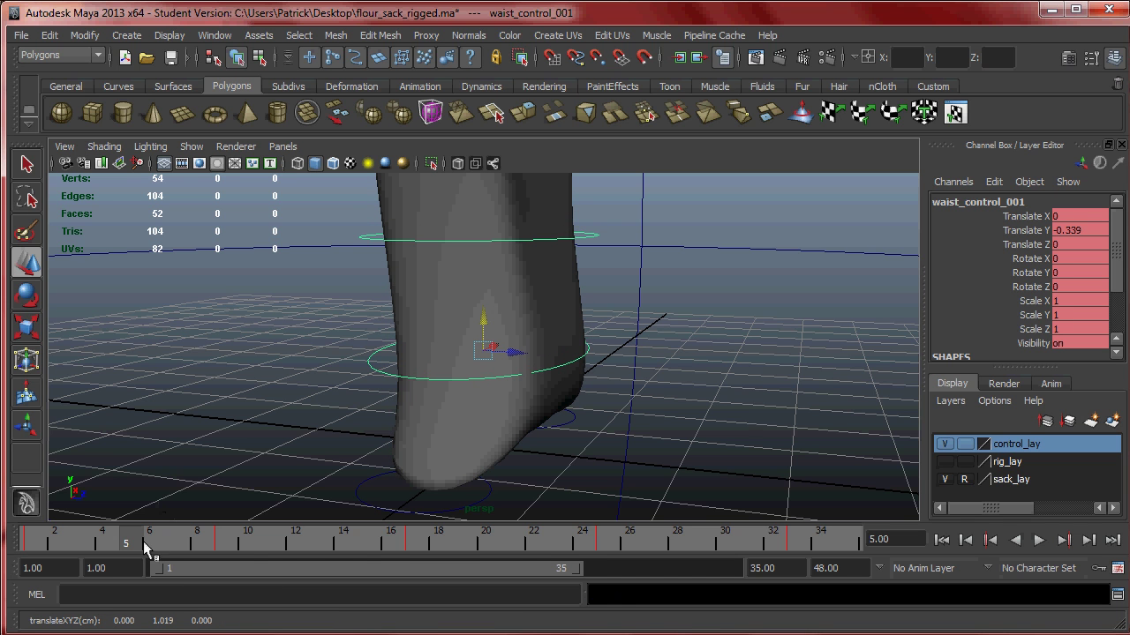
Step: Key the lowered waist pose at frame 5, copy it to a key at frame 21, and play and scrub to check it
{"action": "left_click_drag", "start_coordinate": [145, 548], "coordinate": [174, 543]}
{"action": "left_click_drag", "start_coordinate": [299, 537], "coordinate": [137, 546]}
{"action": "key", "text": "alt+v"}
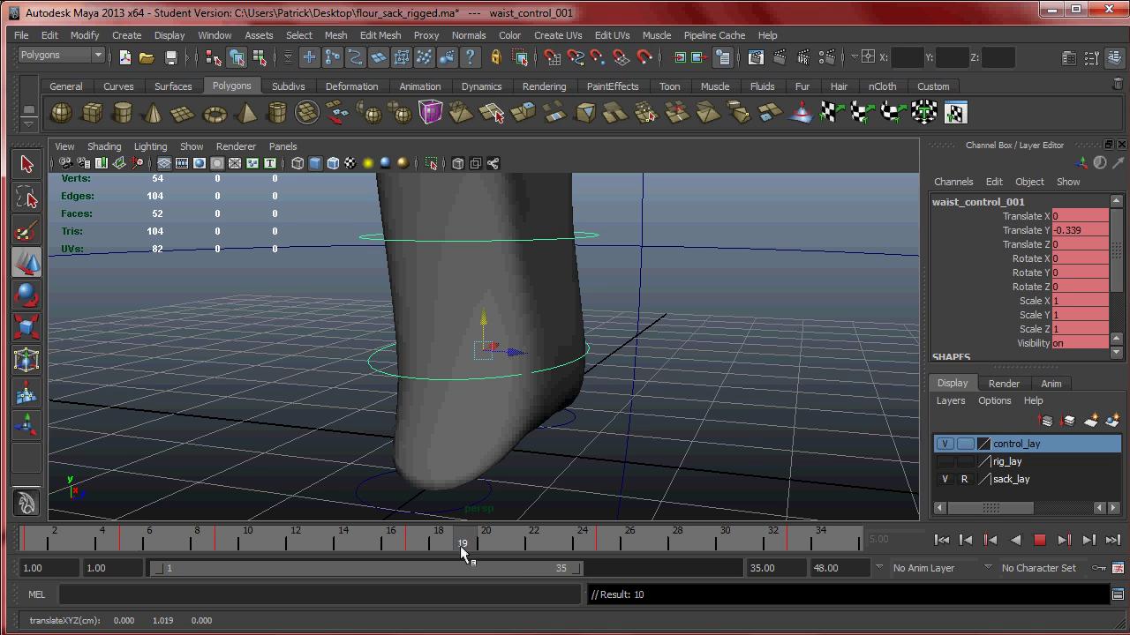
{"action": "key", "text": "alt+v"}
{"action": "key", "text": "alt+Tab"}
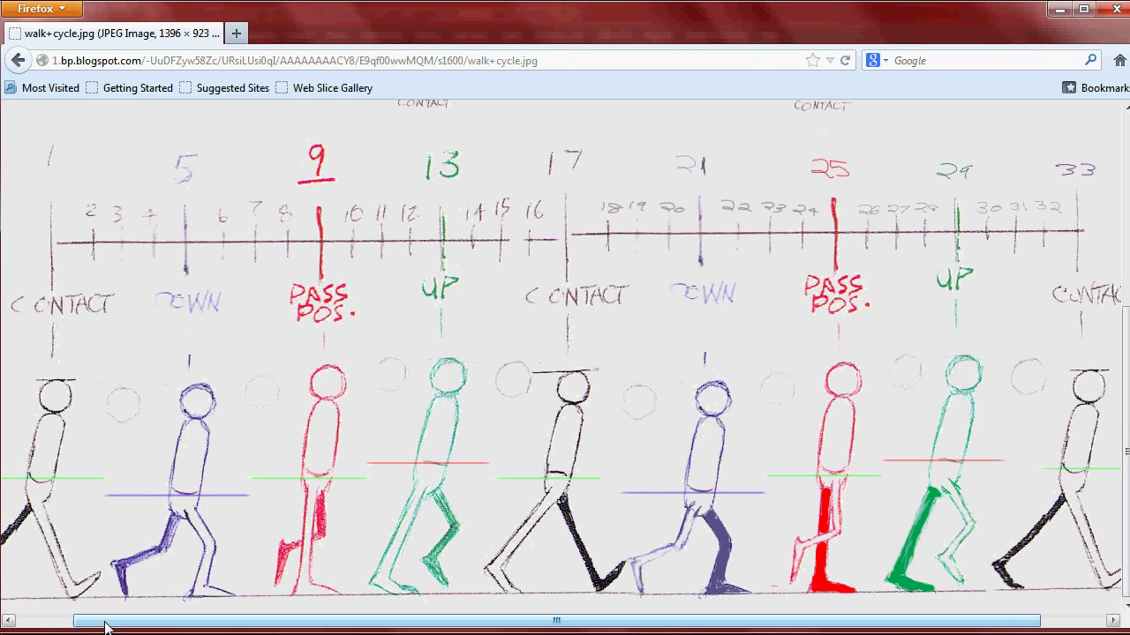
{"action": "key", "text": "alt+Tab"}
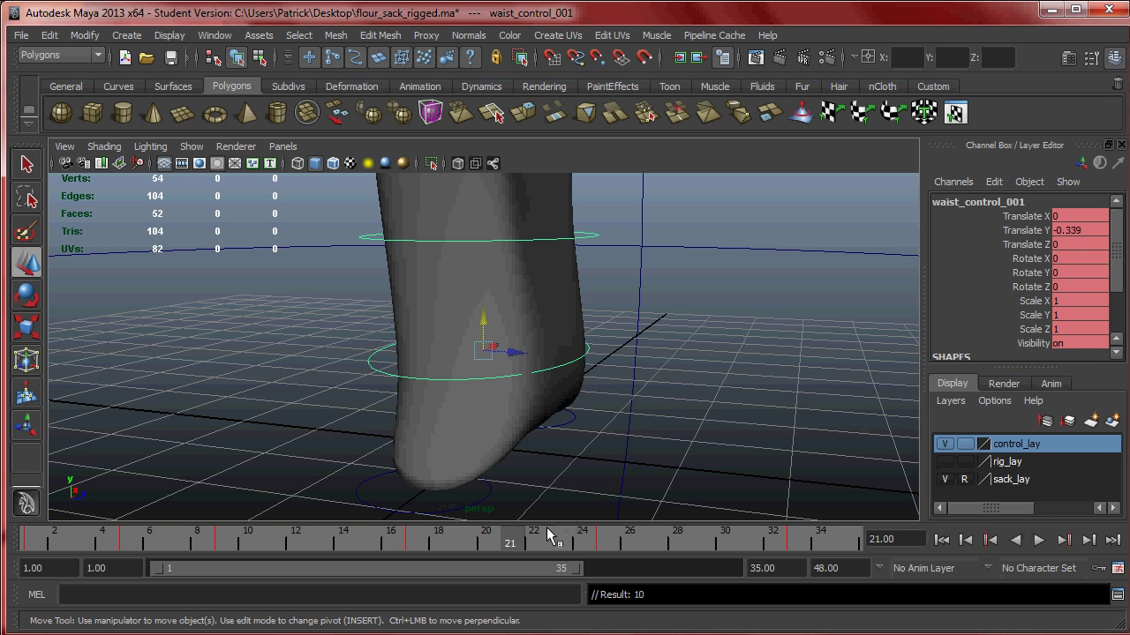
{"action": "left_click_drag", "start_coordinate": [515, 537], "coordinate": [125, 543]}
{"action": "key", "text": "alt+v"}
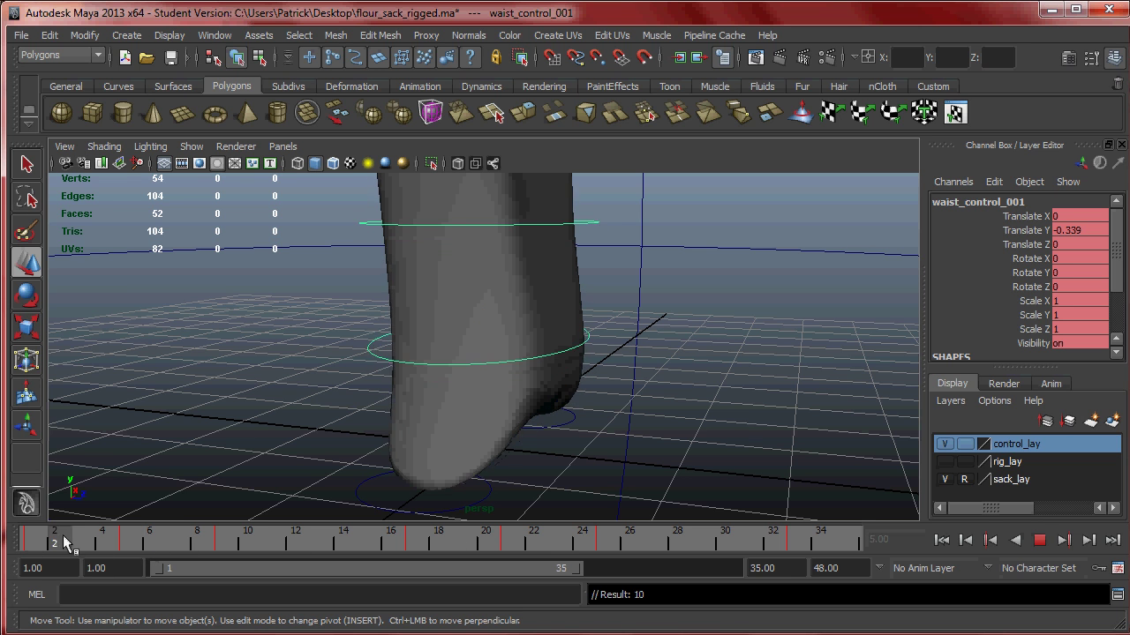
{"action": "key", "text": "alt+v"}
{"action": "left_click_drag", "start_coordinate": [138, 545], "coordinate": [507, 553]}
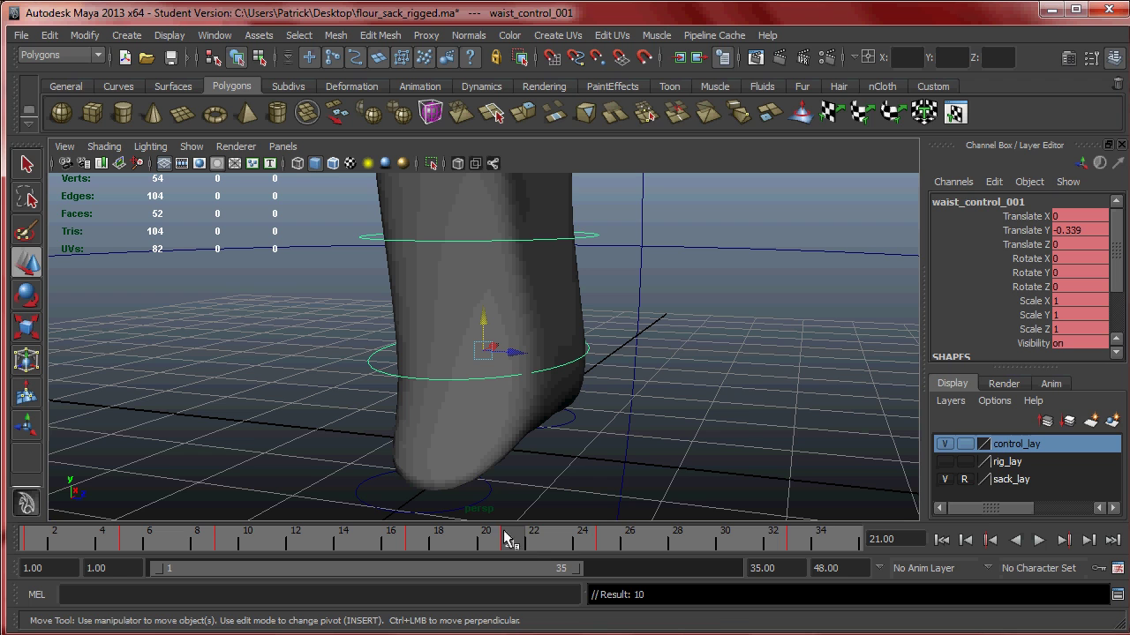
Step: At frame 13, raise the waist control to a Translate Y of about -0.016 for the chart's up pose
{"action": "key", "text": "alt+Tab"}
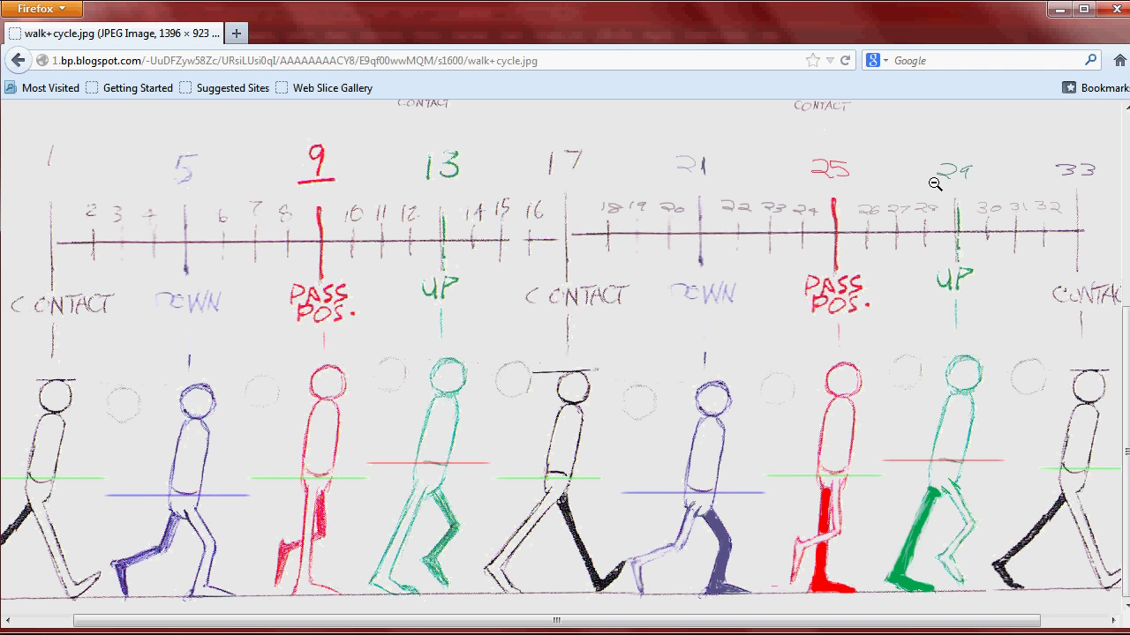
{"action": "key", "text": "alt+Tab"}
{"action": "left_click", "coordinate": [320, 542]}
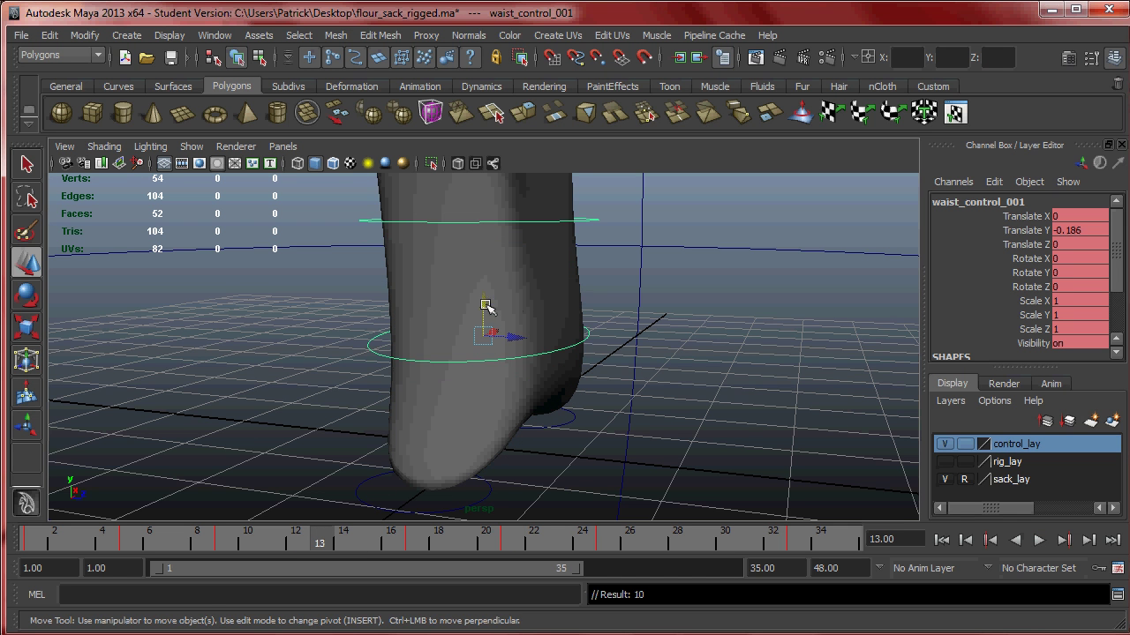
{"action": "left_click_drag", "start_coordinate": [483, 305], "coordinate": [492, 291]}
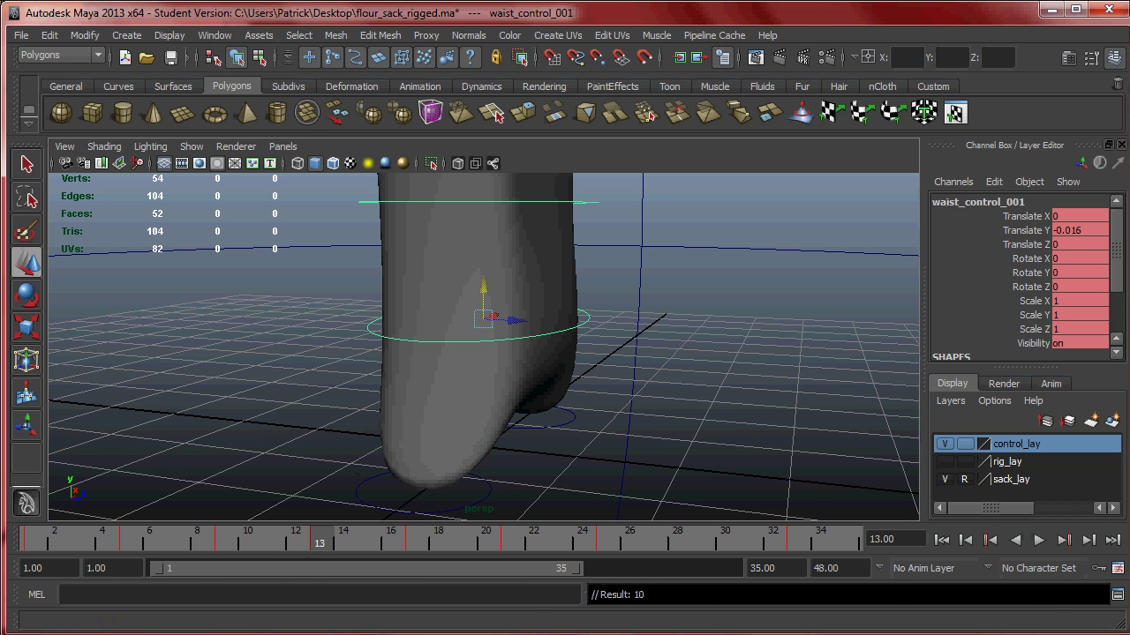
Step: Copy the waist control's raised pose from frame 13 to frame 29 and key it there, checking the chart
{"action": "key", "text": "alt+Tab"}
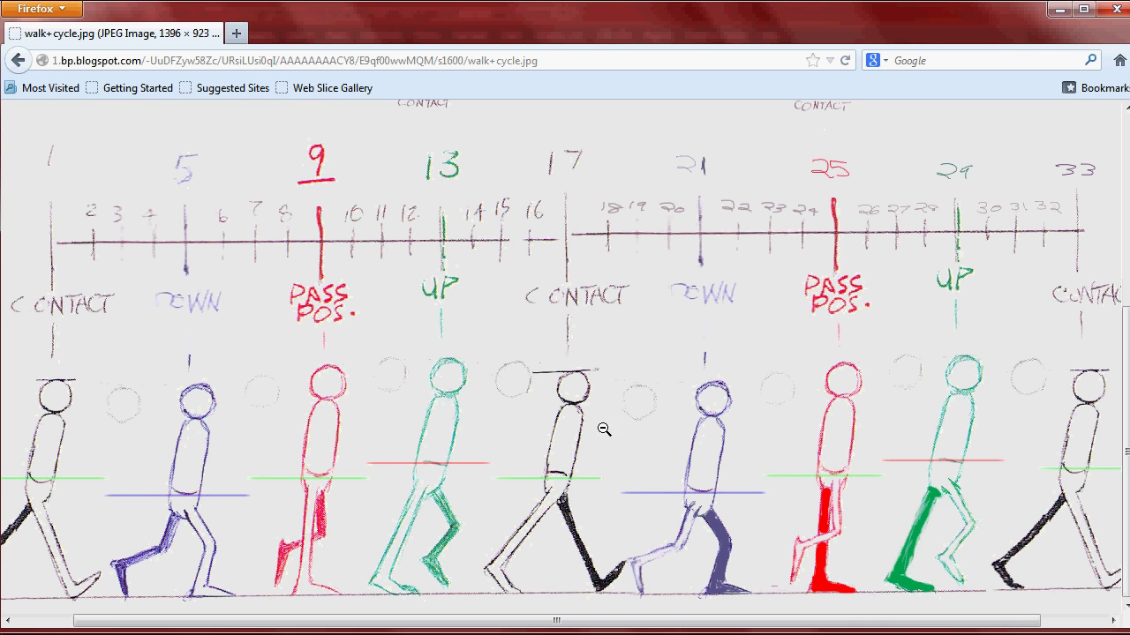
{"action": "key", "text": "alt+Tab"}
{"action": "left_click", "coordinate": [706, 540]}
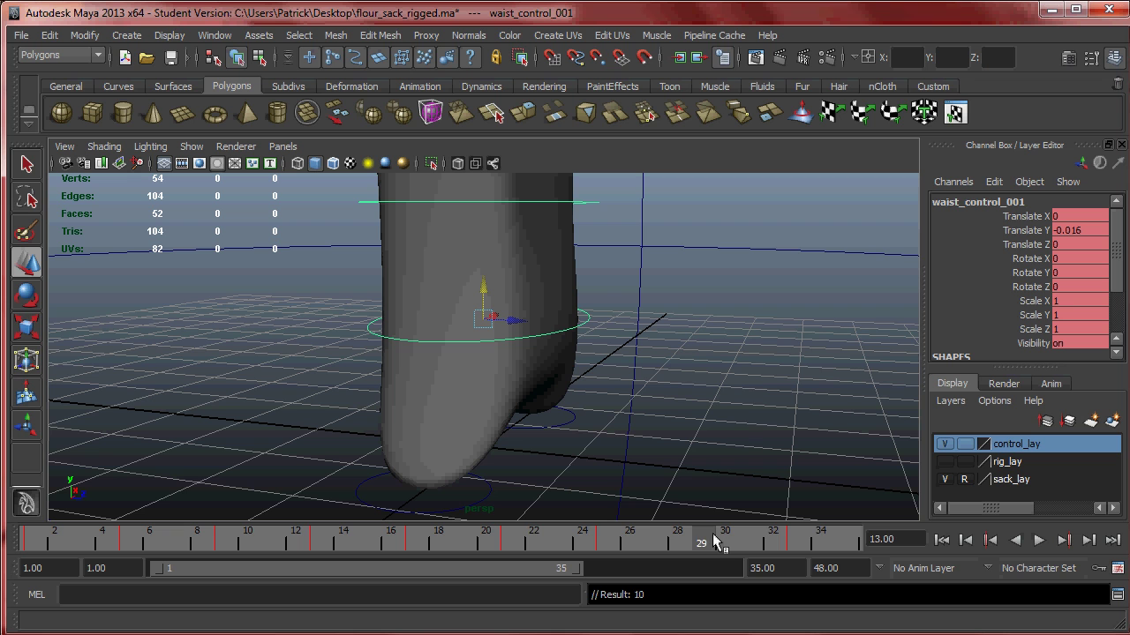
{"action": "key", "text": "alt+v"}
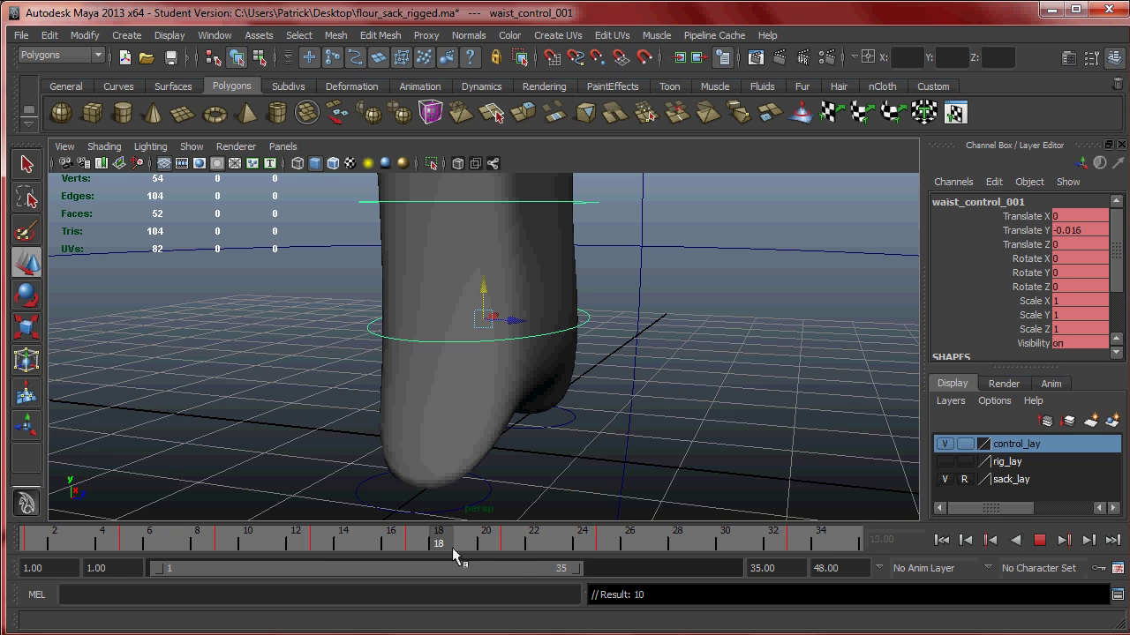
{"action": "left_click", "coordinate": [703, 541]}
{"action": "mouse_move", "coordinate": [703, 545]}
{"action": "left_mouse_down"}
{"action": "mouse_move", "coordinate": [321, 547]}
{"action": "mouse_move", "coordinate": [705, 547]}
{"action": "left_mouse_up"}
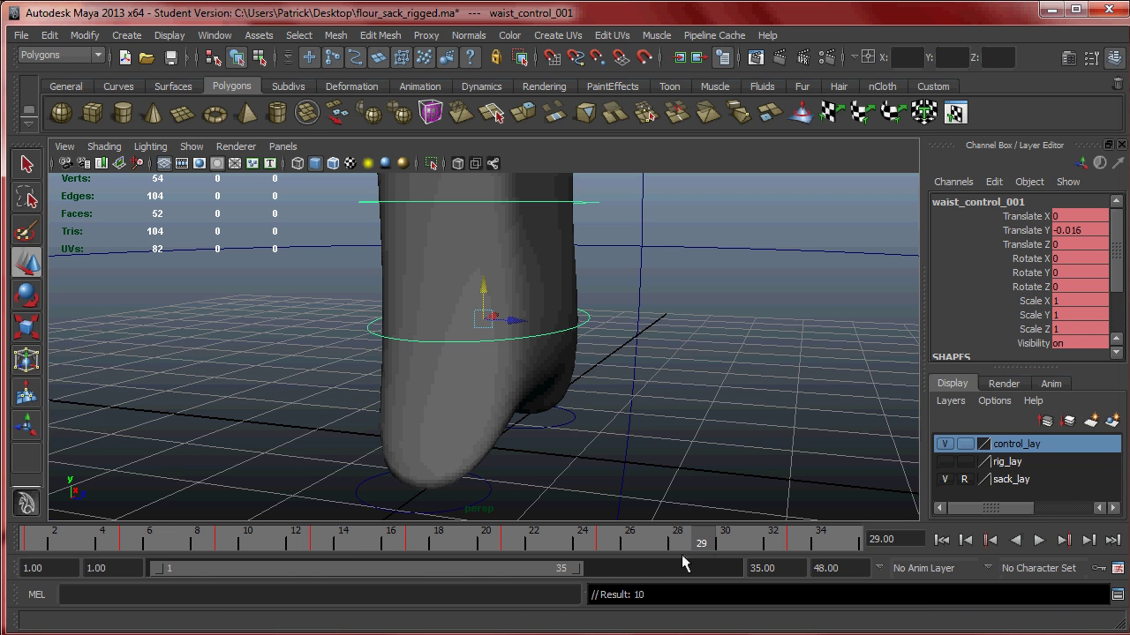
{"action": "left_click", "coordinate": [149, 633]}
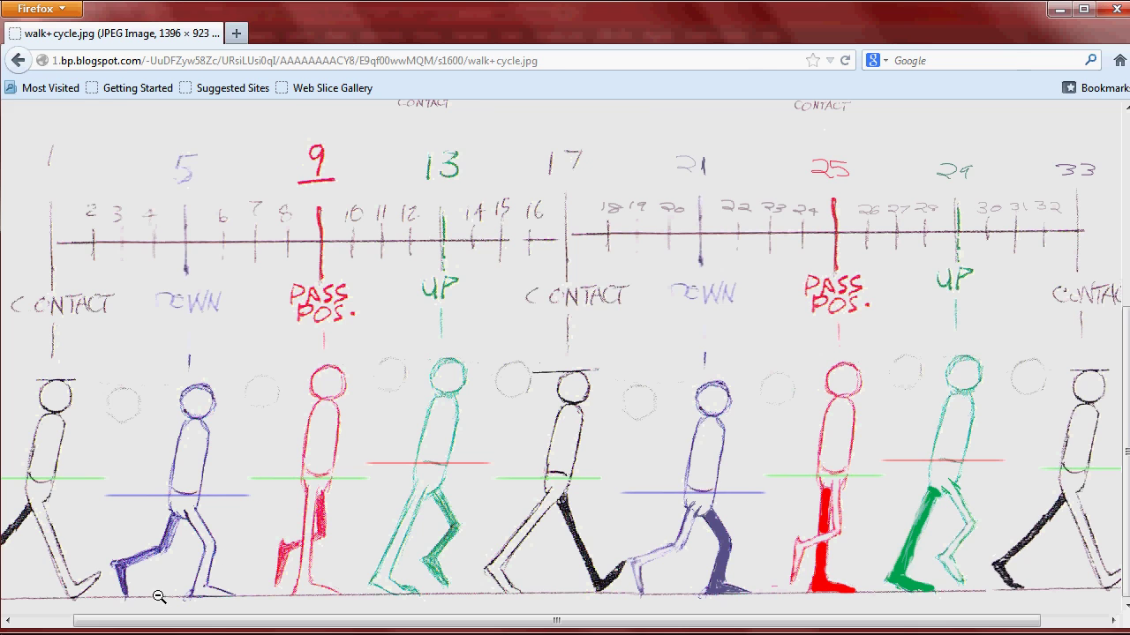
{"action": "left_click", "coordinate": [192, 633]}
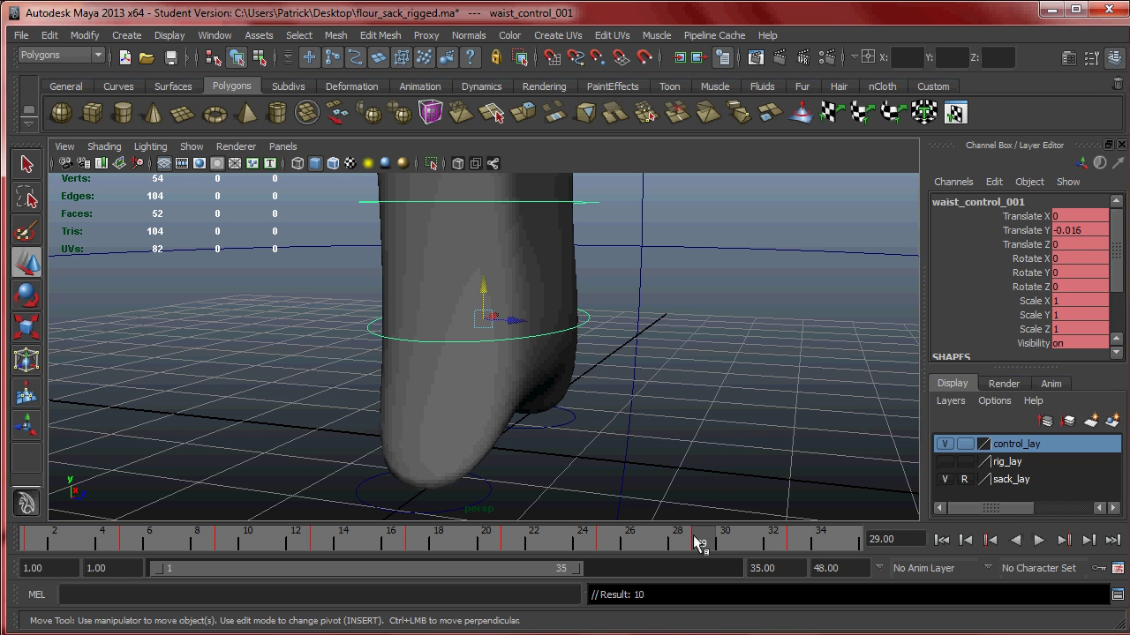
Step: Shorten the playback range to end at frame 33 and play the waist motion with the whole flour sack in view
{"action": "key", "text": "alt+v"}
{"action": "left_click", "coordinate": [24, 529]}
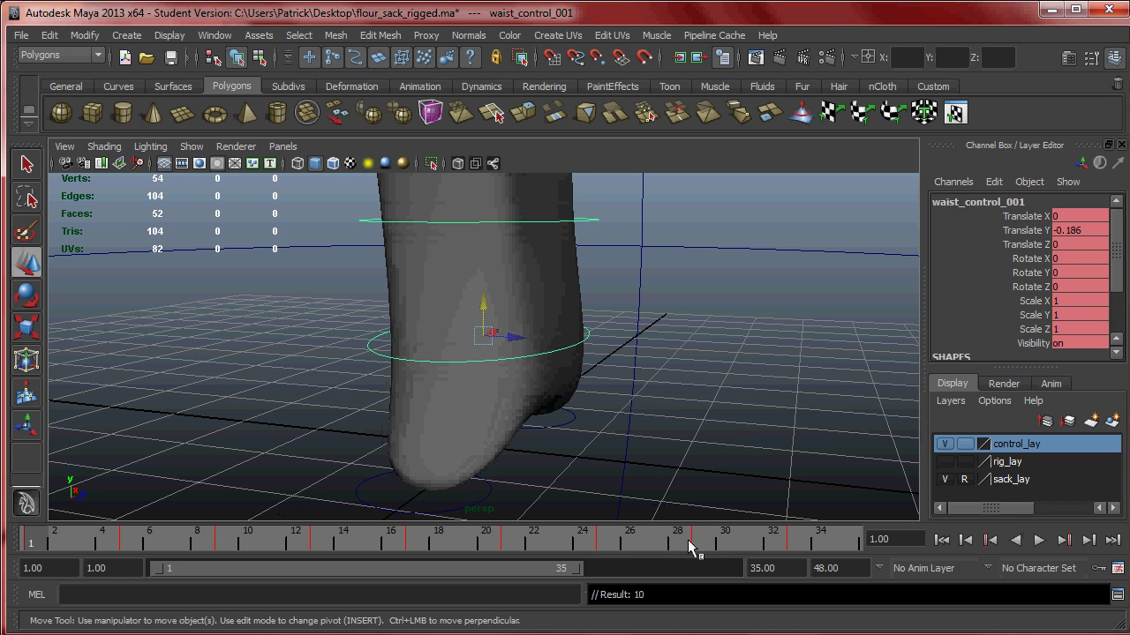
{"action": "mouse_move", "coordinate": [578, 569]}
{"action": "left_mouse_down"}
{"action": "mouse_move", "coordinate": [543, 573]}
{"action": "mouse_move", "coordinate": [556, 570]}
{"action": "left_mouse_up"}
{"action": "left_click", "coordinate": [1040, 541]}
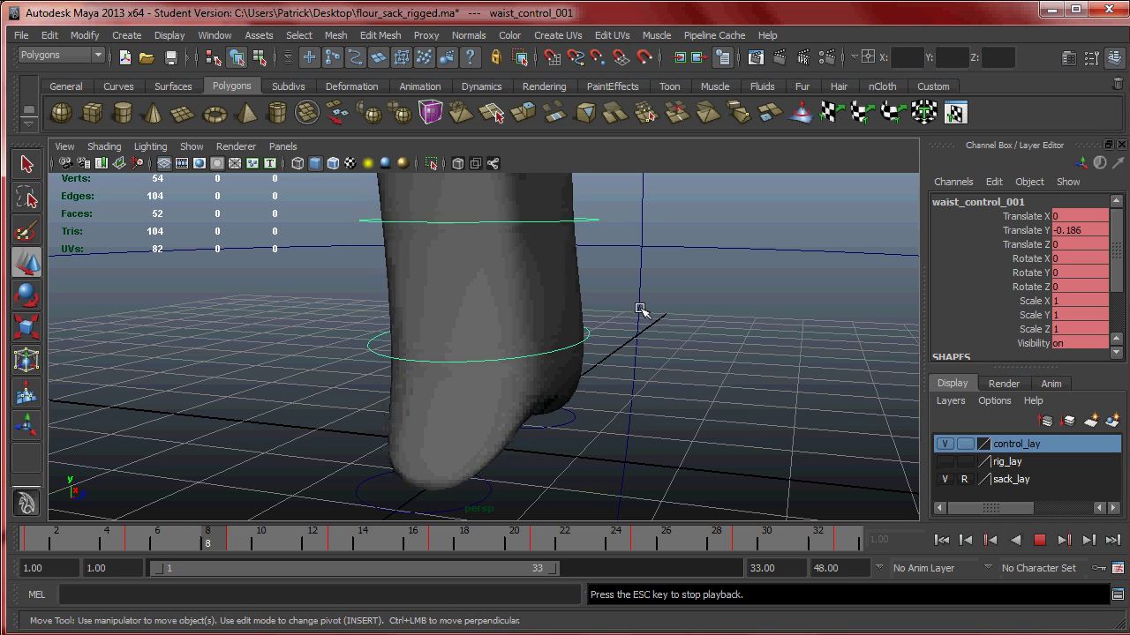
{"action": "right_click_drag", "start_coordinate": [651, 305], "coordinate": [575, 263], "text": "alt"}
{"action": "left_click_drag", "start_coordinate": [574, 263], "coordinate": [548, 279], "text": "alt"}
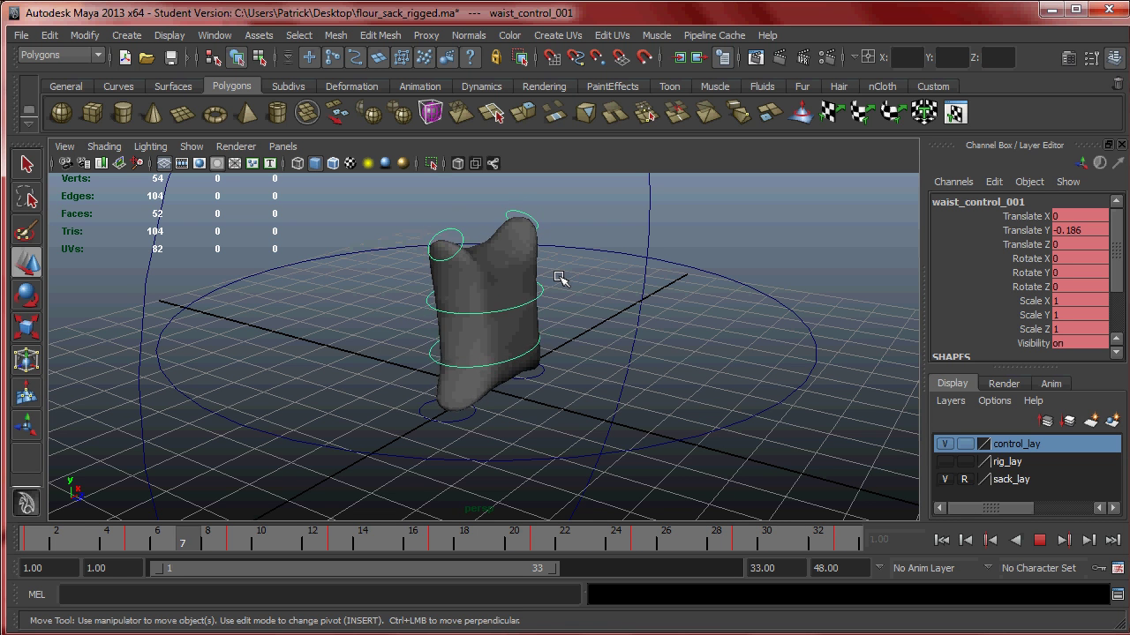
{"action": "left_click", "coordinate": [1038, 540]}
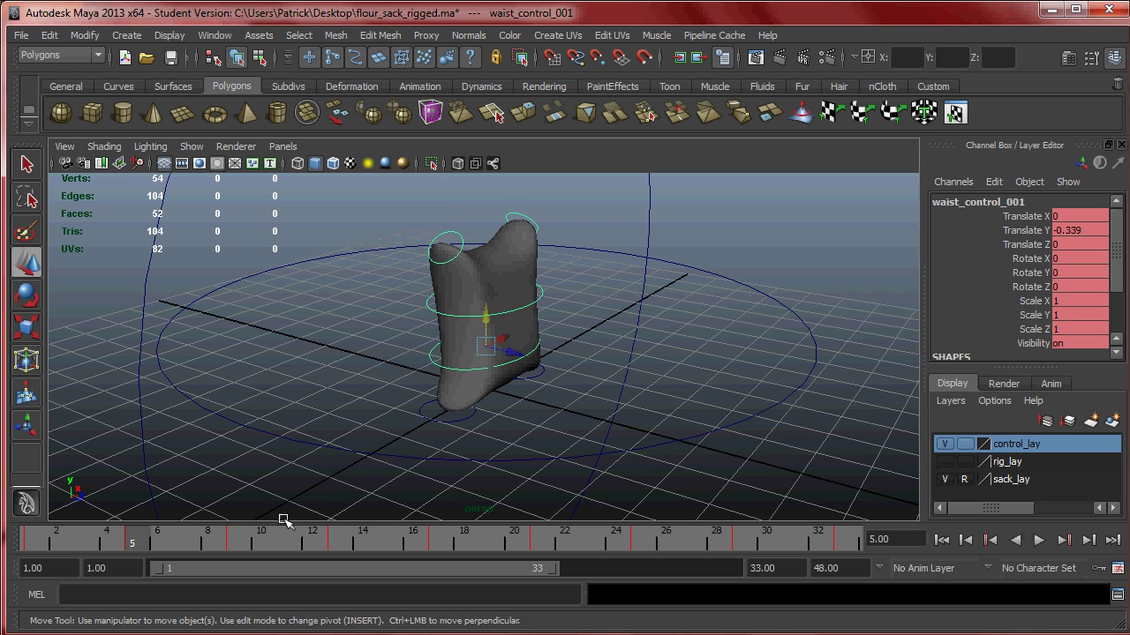
Step: Study the chart's contact pose and, at frame 1, move the left foot control back to a Translate Z of about -0.764
{"action": "mouse_move", "coordinate": [162, 539]}
{"action": "left_mouse_down"}
{"action": "mouse_move", "coordinate": [239, 581]}
{"action": "mouse_move", "coordinate": [57, 562]}
{"action": "mouse_move", "coordinate": [228, 557]}
{"action": "mouse_move", "coordinate": [30, 551]}
{"action": "left_mouse_up"}
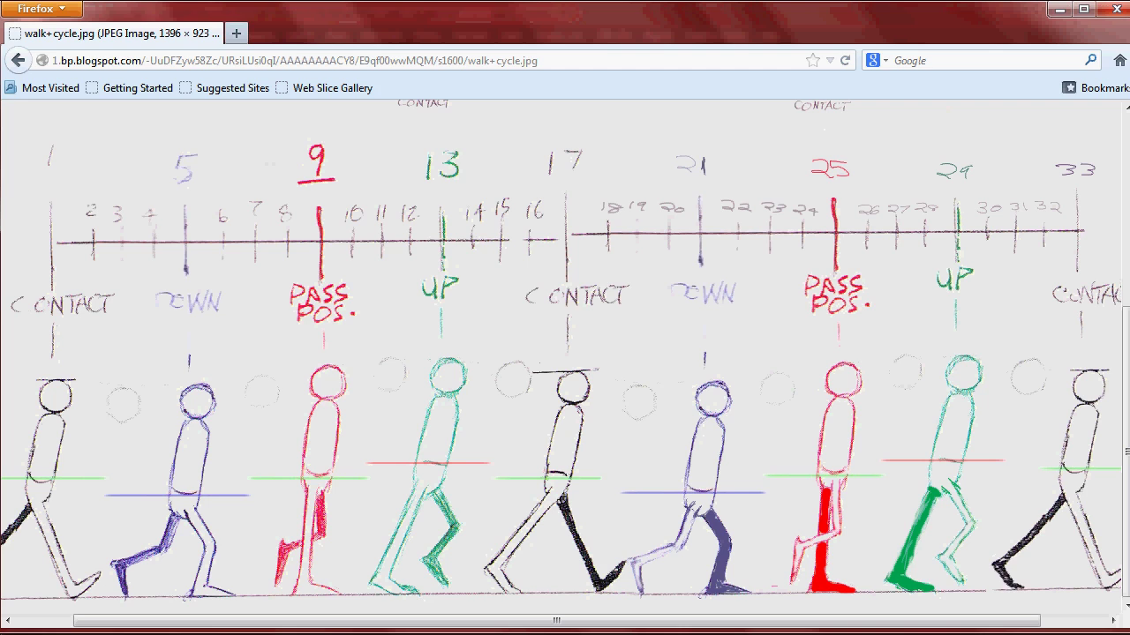
{"action": "left_click_drag", "start_coordinate": [275, 629], "coordinate": [190, 625]}
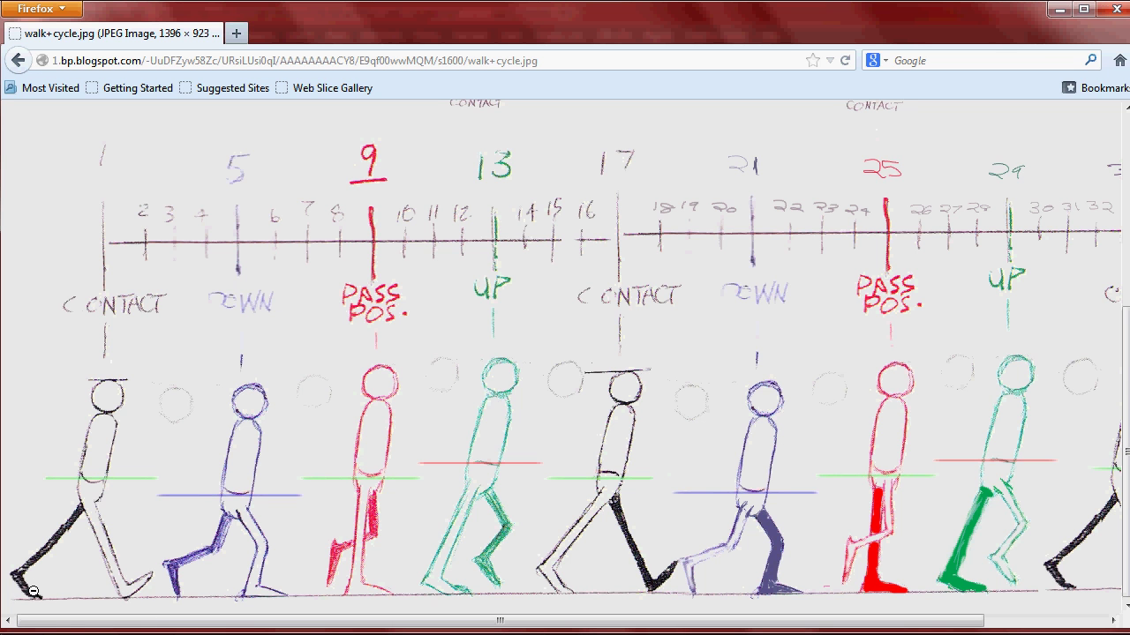
{"action": "left_click", "coordinate": [133, 565]}
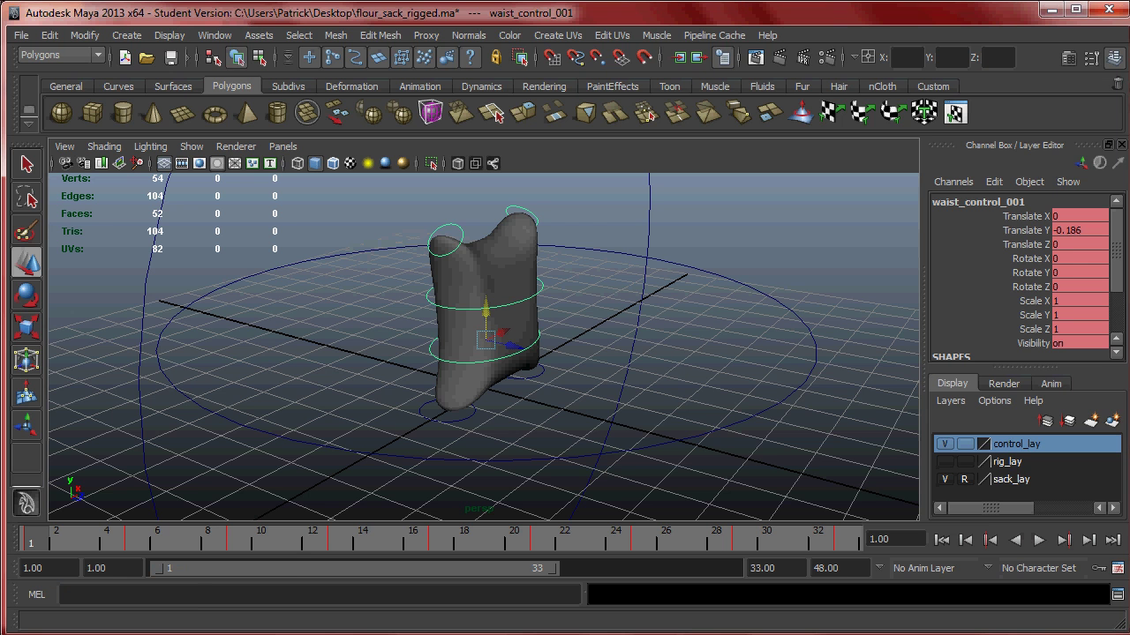
{"action": "left_click_drag", "start_coordinate": [423, 388], "coordinate": [524, 391], "text": "alt"}
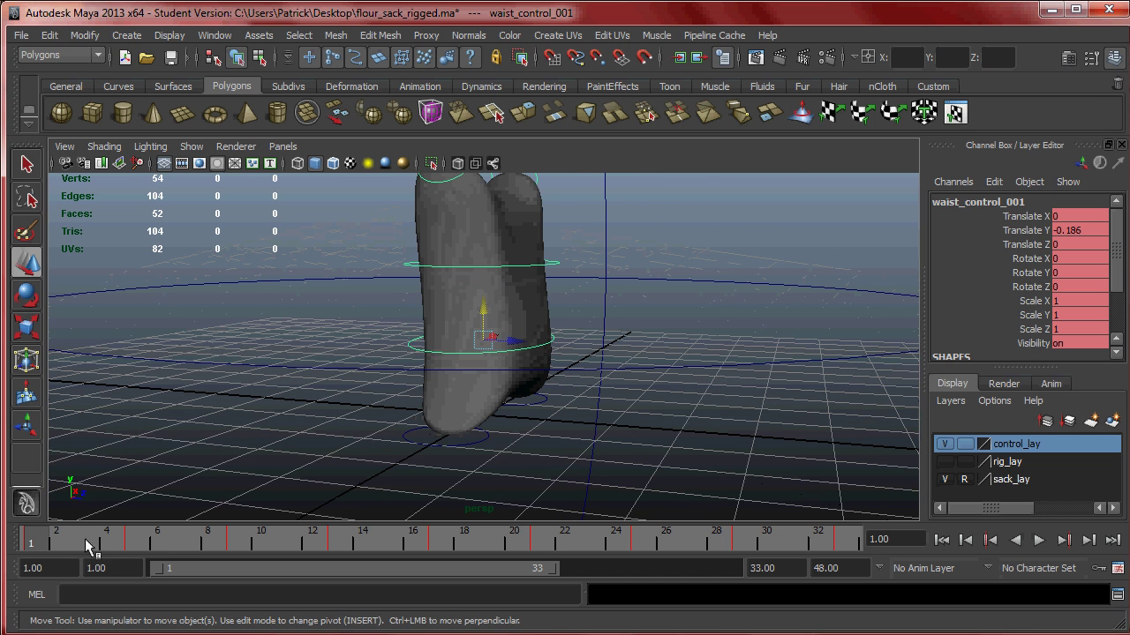
{"action": "left_click", "coordinate": [481, 444]}
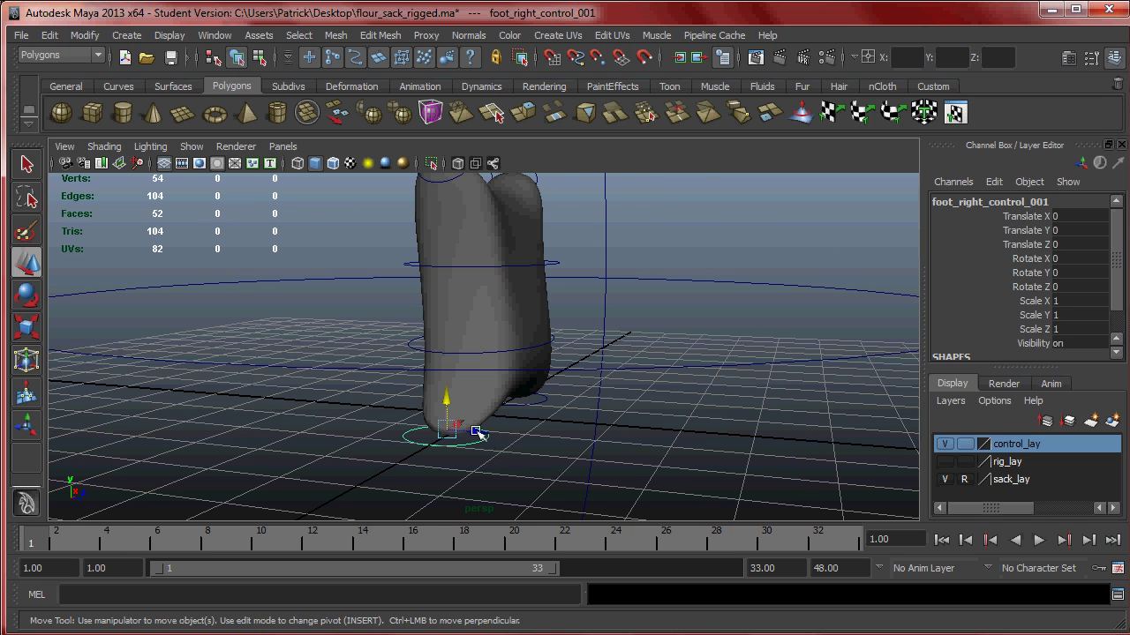
{"action": "scroll", "coordinate": [490, 452], "scroll_direction": "up", "scroll_amount": 3}
{"action": "left_click_drag", "start_coordinate": [497, 455], "coordinate": [441, 421]}
{"action": "left_click", "coordinate": [461, 426]}
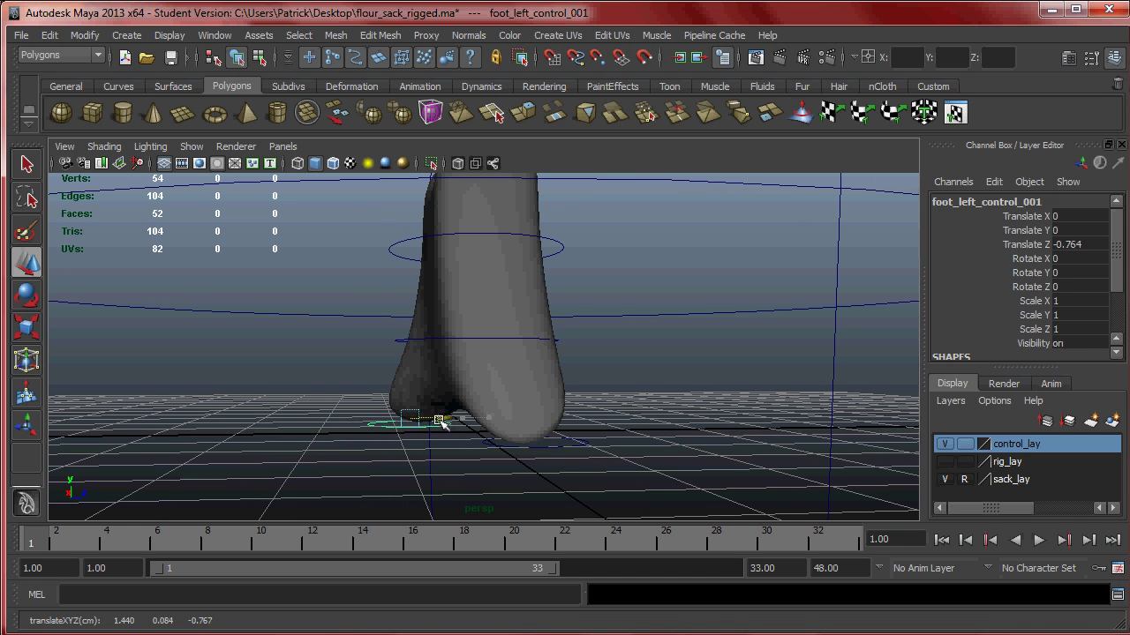
Step: Show the rig layer in wireframe and move the right foot control forward to a Translate Z of about 0.833
{"action": "left_click", "coordinate": [546, 448]}
{"action": "mouse_move", "coordinate": [546, 448]}
{"action": "left_mouse_down", "text": "alt"}
{"action": "mouse_move", "coordinate": [568, 449]}
{"action": "mouse_move", "coordinate": [565, 439]}
{"action": "left_mouse_up", "text": "alt"}
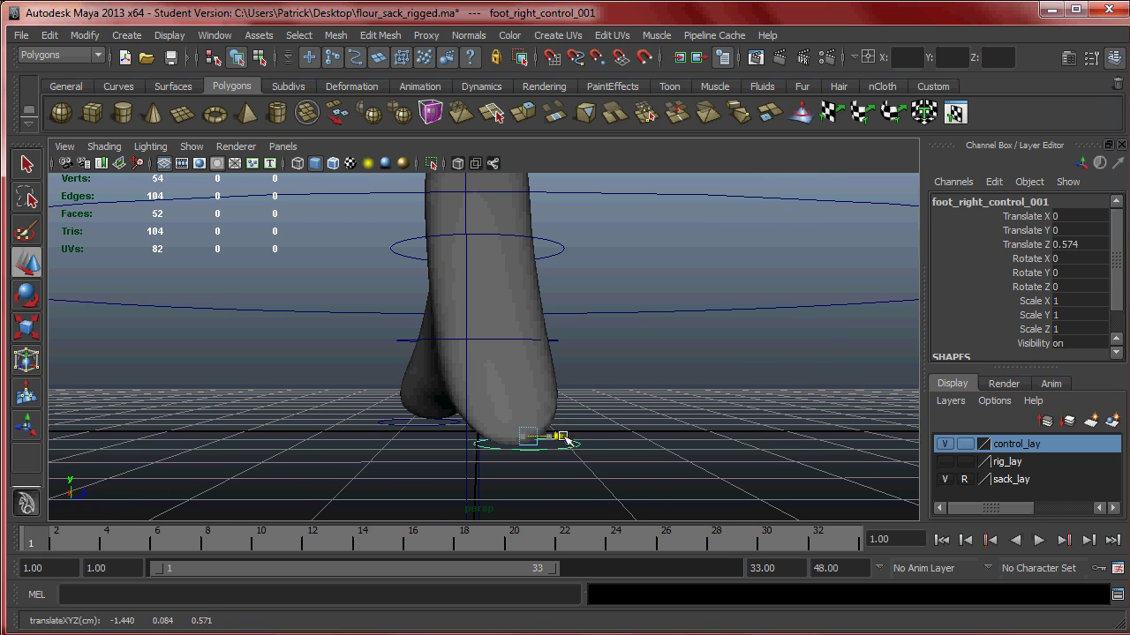
{"action": "left_click", "coordinate": [944, 461]}
{"action": "left_click_drag", "start_coordinate": [764, 403], "coordinate": [870, 448], "text": "alt"}
{"action": "key", "text": "4"}
{"action": "left_click_drag", "start_coordinate": [630, 441], "coordinate": [570, 450], "text": "alt"}
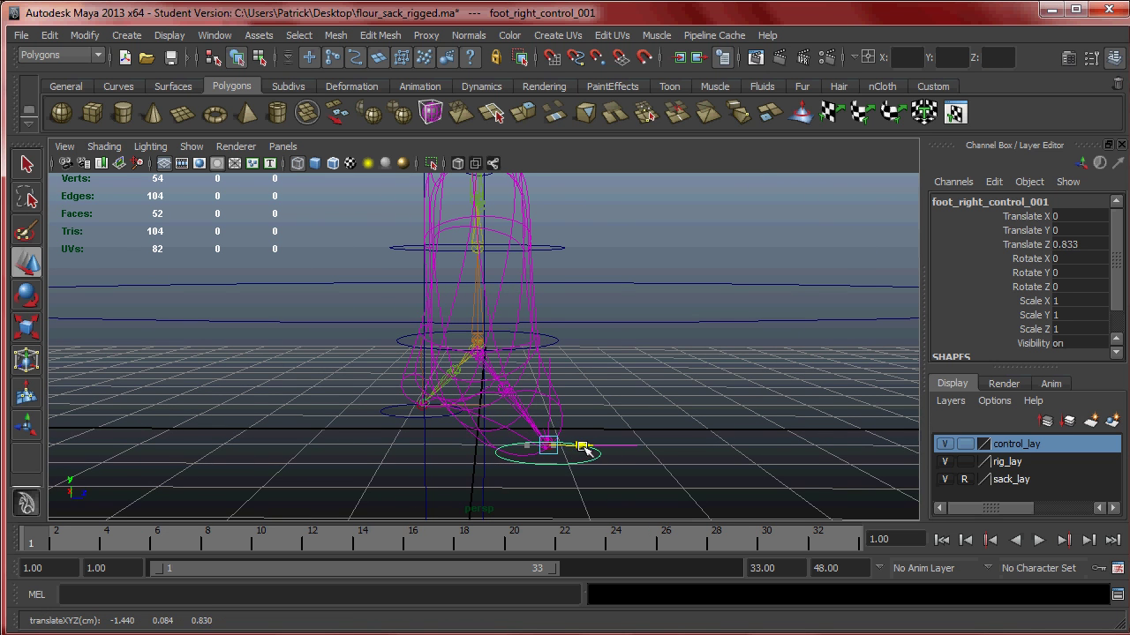
Step: At frame 1, key the right foot control and move it outward and forward to a Translate X of about 0.455 and Translate Z of about 0.978
{"action": "mouse_move", "coordinate": [572, 448]}
{"action": "left_mouse_down", "text": "alt"}
{"action": "mouse_move", "coordinate": [495, 434]}
{"action": "mouse_move", "coordinate": [538, 467]}
{"action": "mouse_move", "coordinate": [574, 413]}
{"action": "mouse_move", "coordinate": [600, 423]}
{"action": "mouse_move", "coordinate": [595, 444]}
{"action": "mouse_move", "coordinate": [575, 446]}
{"action": "mouse_move", "coordinate": [619, 444]}
{"action": "mouse_move", "coordinate": [555, 444]}
{"action": "mouse_move", "coordinate": [638, 444]}
{"action": "mouse_move", "coordinate": [581, 437]}
{"action": "left_mouse_up", "text": "alt"}
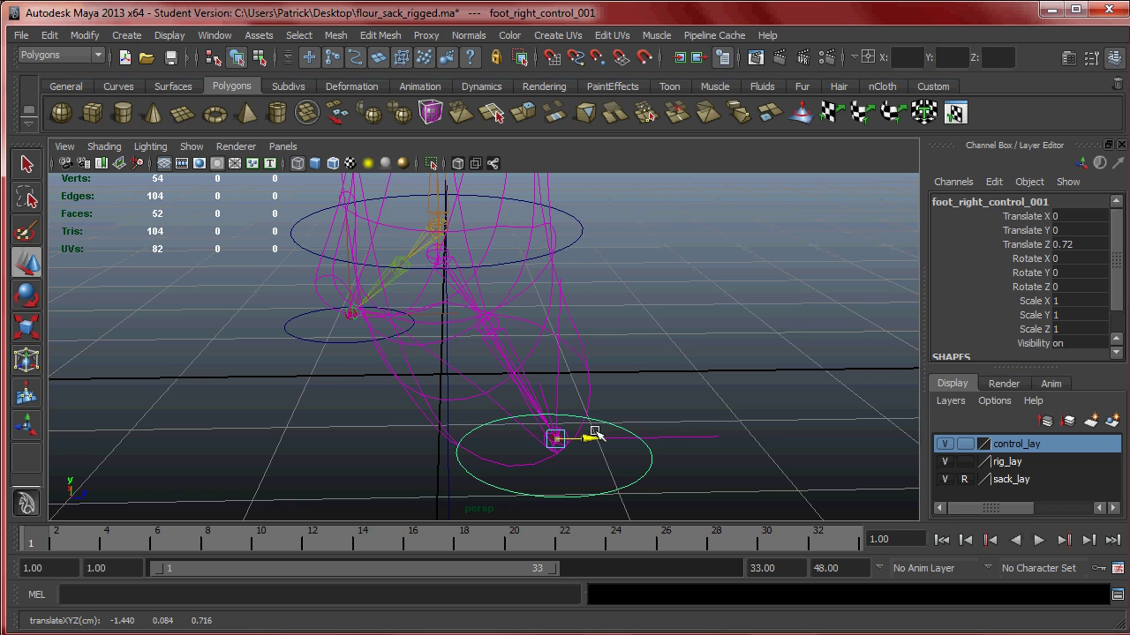
{"action": "mouse_move", "coordinate": [623, 419]}
{"action": "left_mouse_down", "text": "alt"}
{"action": "mouse_move", "coordinate": [612, 406]}
{"action": "mouse_move", "coordinate": [620, 412]}
{"action": "left_mouse_up", "text": "alt"}
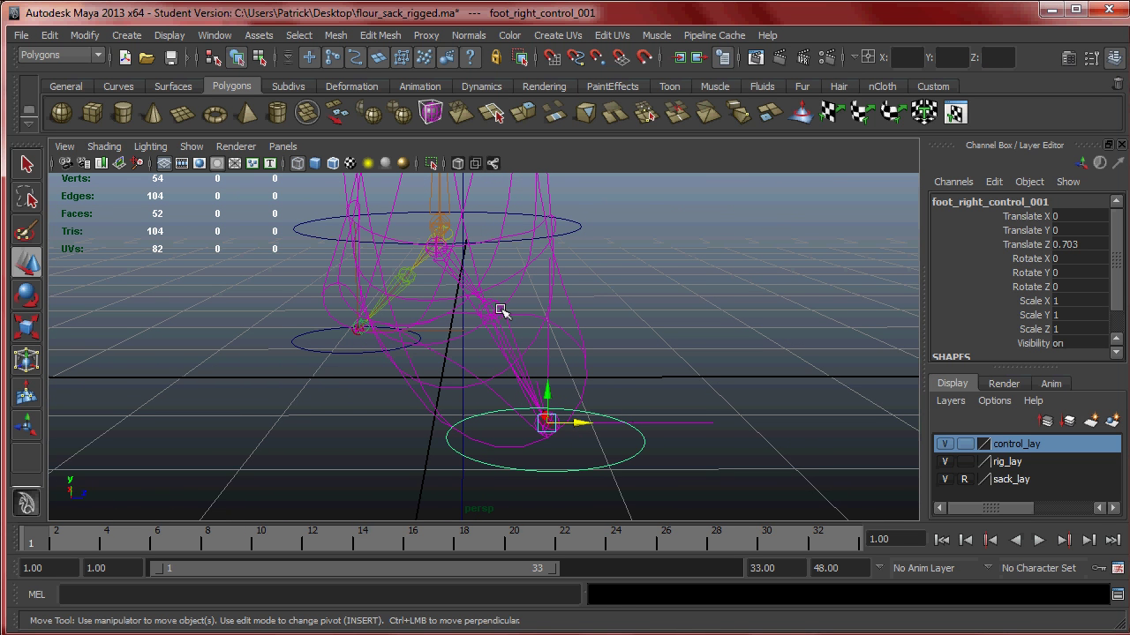
{"action": "key", "text": "s"}
{"action": "left_click_drag", "start_coordinate": [521, 355], "coordinate": [441, 371], "text": "alt"}
{"action": "left_click_drag", "start_coordinate": [577, 393], "coordinate": [623, 395]}
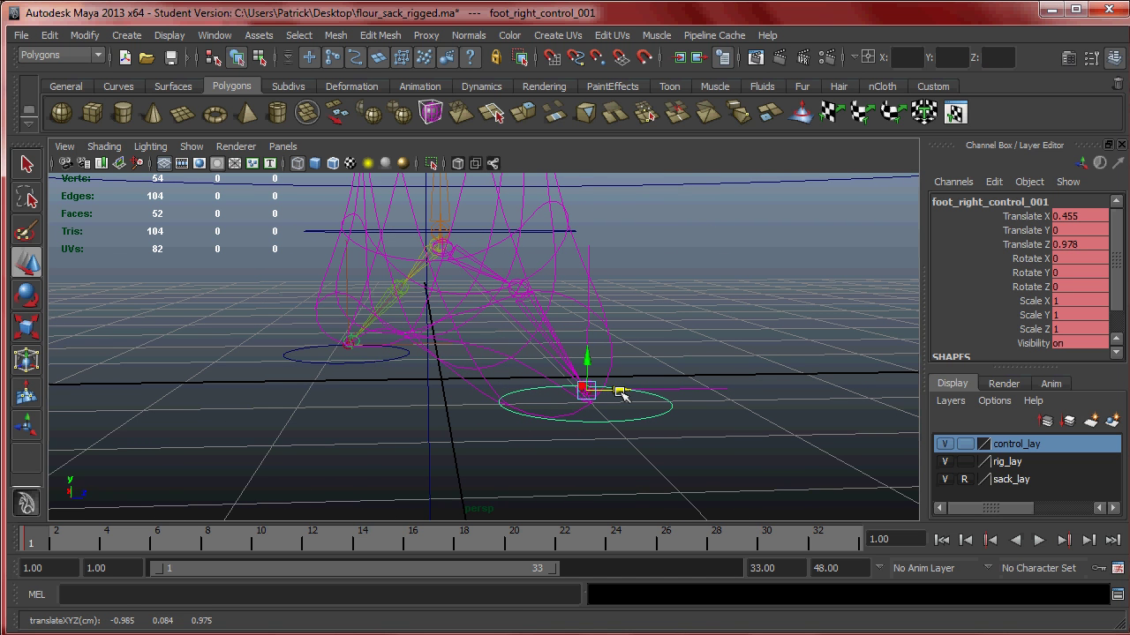
Step: Move the left foot control outward and back to a Translate X of about -0.532 and a Translate Z of about -0.841
{"action": "left_click_drag", "start_coordinate": [504, 383], "coordinate": [344, 465], "text": "alt"}
{"action": "left_click", "coordinate": [304, 422]}
{"action": "left_click_drag", "start_coordinate": [345, 465], "coordinate": [406, 441], "text": "alt"}
{"action": "left_click_drag", "start_coordinate": [504, 433], "coordinate": [474, 409], "text": "alt"}
{"action": "left_click_drag", "start_coordinate": [362, 447], "coordinate": [376, 451]}
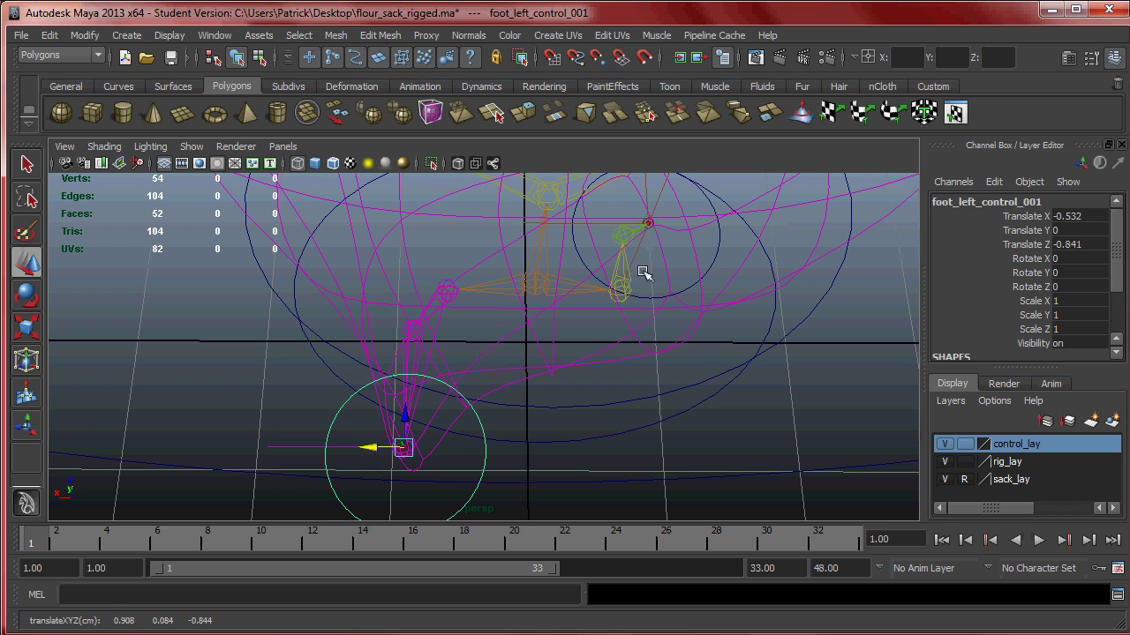
Step: Compare the feet's Translate X values, move the left foot control to a Translate X of about -0.443, and key it at frame 1
{"action": "left_click", "coordinate": [721, 253]}
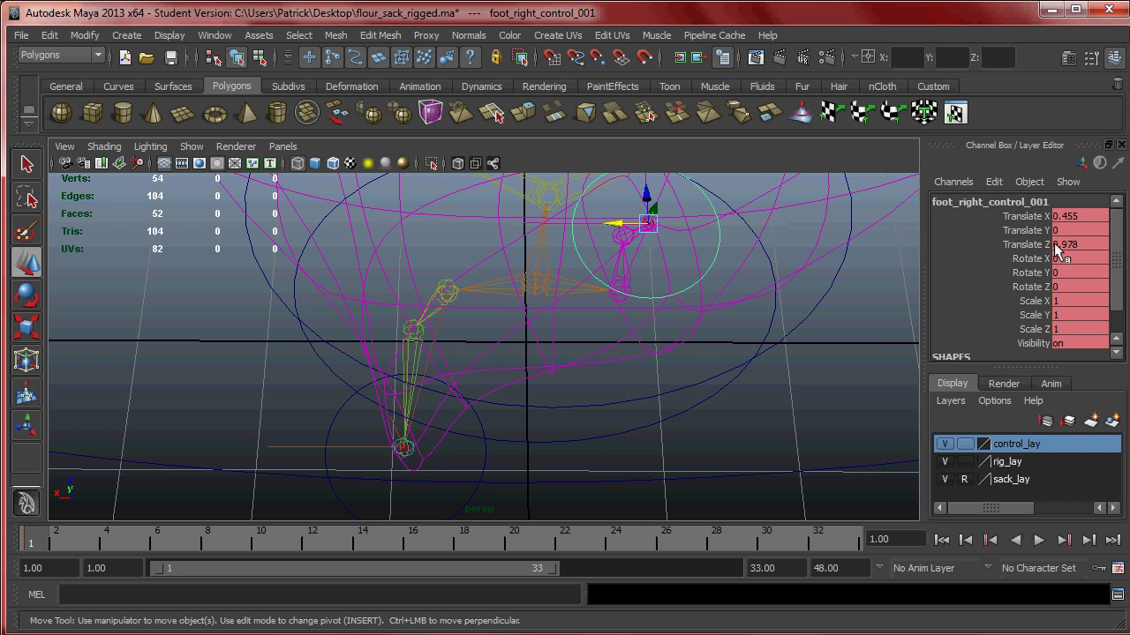
{"action": "left_click", "coordinate": [484, 462]}
{"action": "left_click_drag", "start_coordinate": [376, 449], "coordinate": [364, 449]}
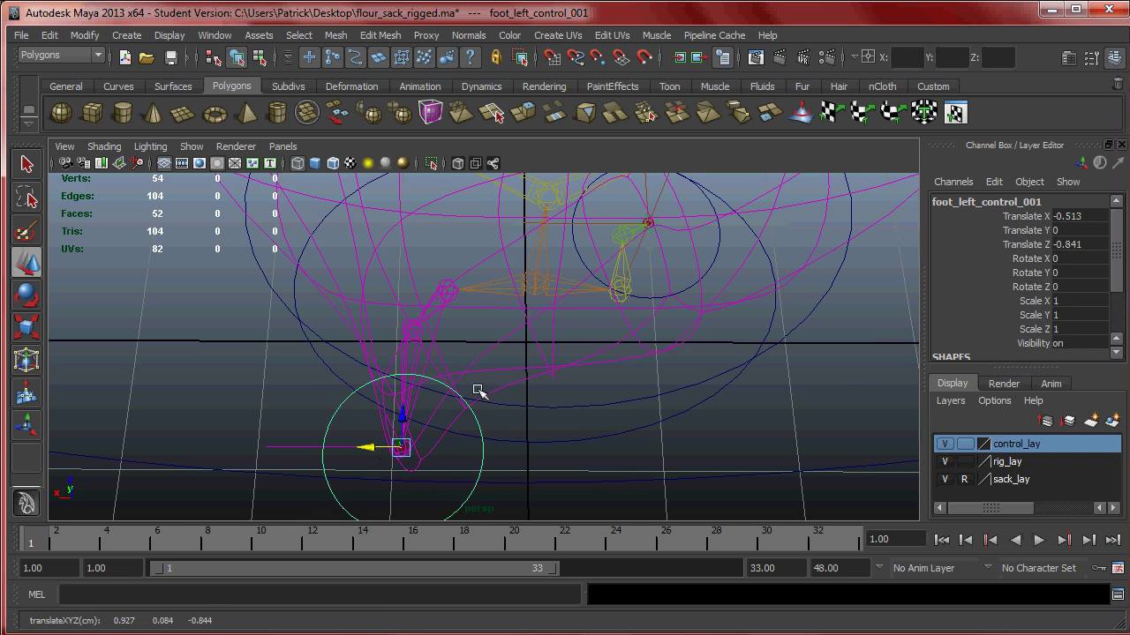
{"action": "left_click", "coordinate": [706, 266]}
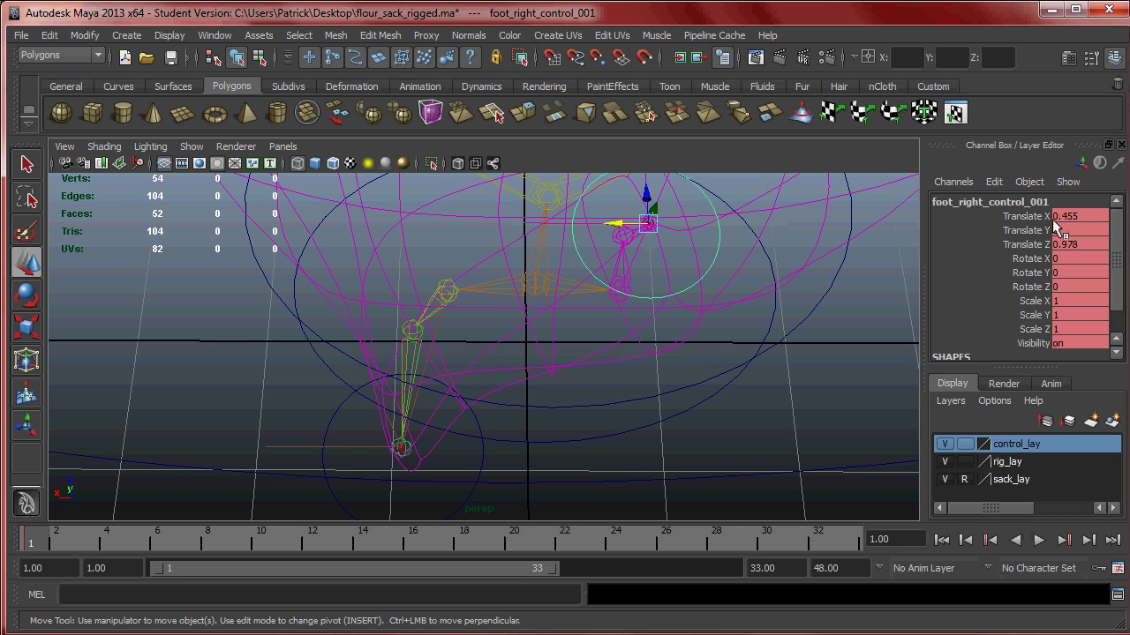
{"action": "left_click", "coordinate": [483, 473]}
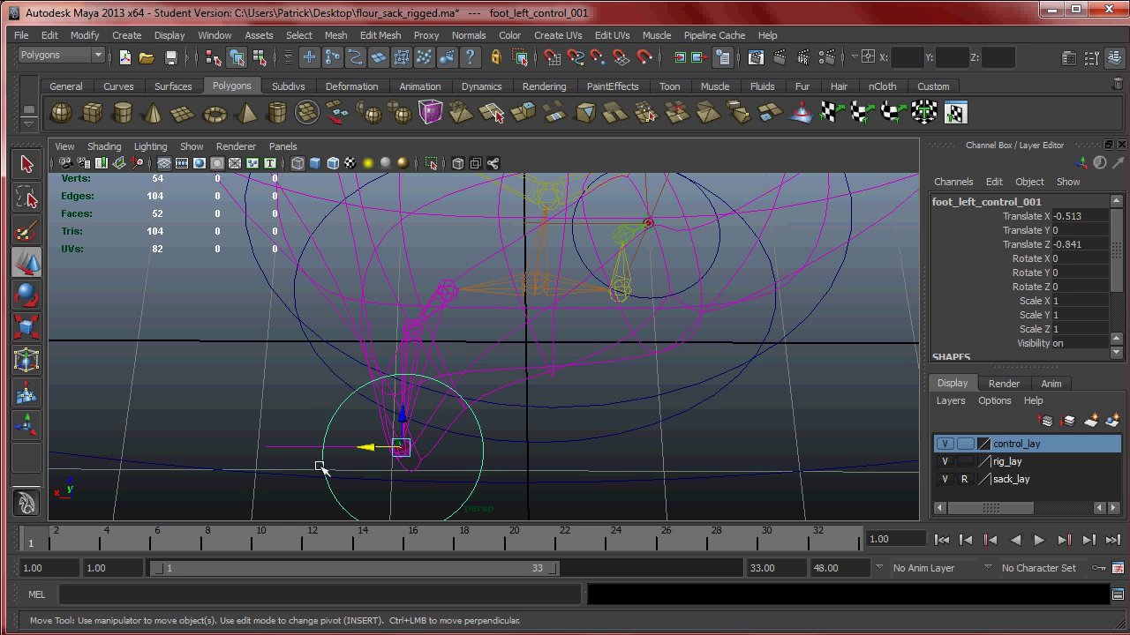
{"action": "left_click_drag", "start_coordinate": [374, 448], "coordinate": [362, 451]}
{"action": "left_click_drag", "start_coordinate": [541, 375], "coordinate": [509, 308], "text": "alt"}
{"action": "left_click_drag", "start_coordinate": [502, 361], "coordinate": [405, 397], "text": "alt"}
{"action": "key", "text": "s"}
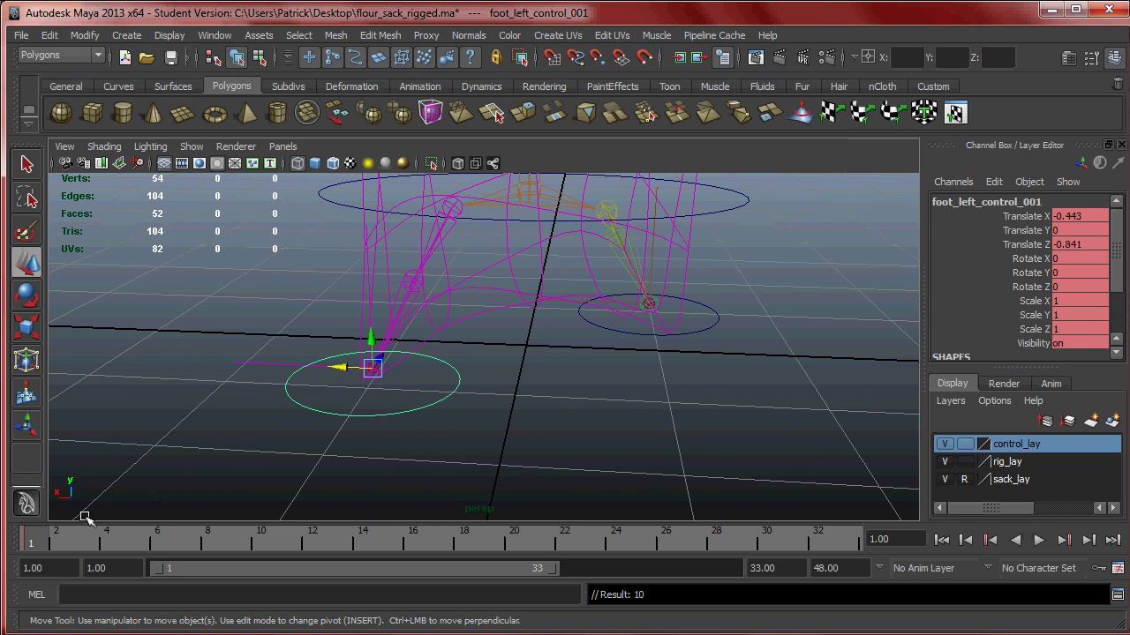
Step: Return the view to smooth shading, check the chart, and turn on X-Ray Joints so the leg bones show through the sack
{"action": "mouse_move", "coordinate": [583, 339]}
{"action": "left_mouse_down", "text": "alt"}
{"action": "mouse_move", "coordinate": [379, 313]}
{"action": "mouse_move", "coordinate": [527, 391]}
{"action": "mouse_move", "coordinate": [589, 366]}
{"action": "mouse_move", "coordinate": [516, 419]}
{"action": "left_mouse_up", "text": "alt"}
{"action": "key", "text": "5"}
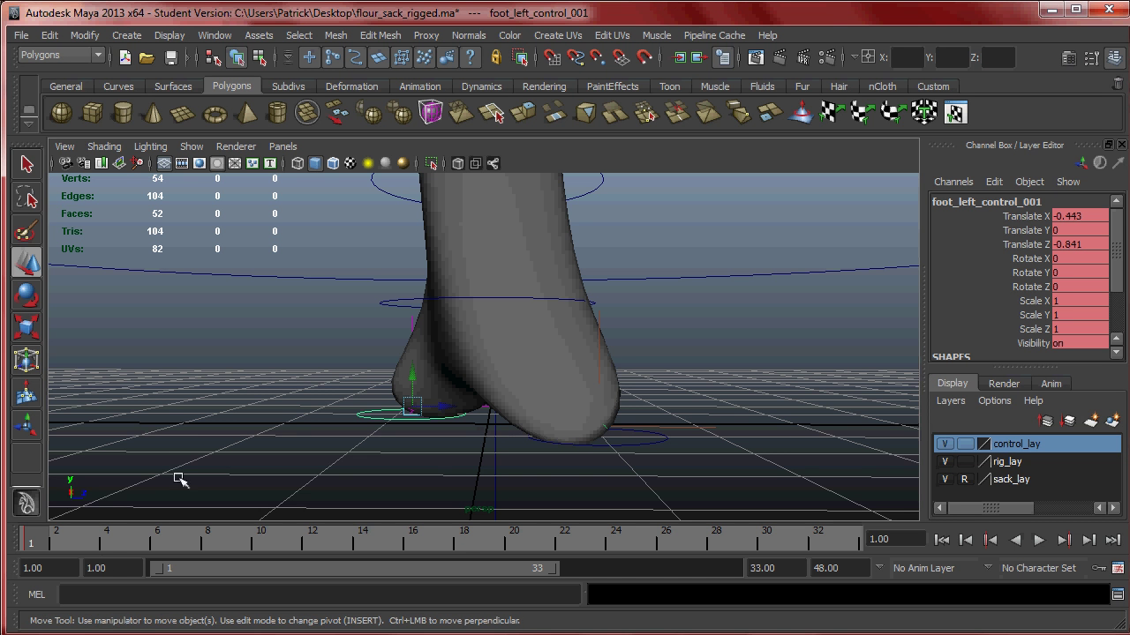
{"action": "key", "text": "alt+Tab"}
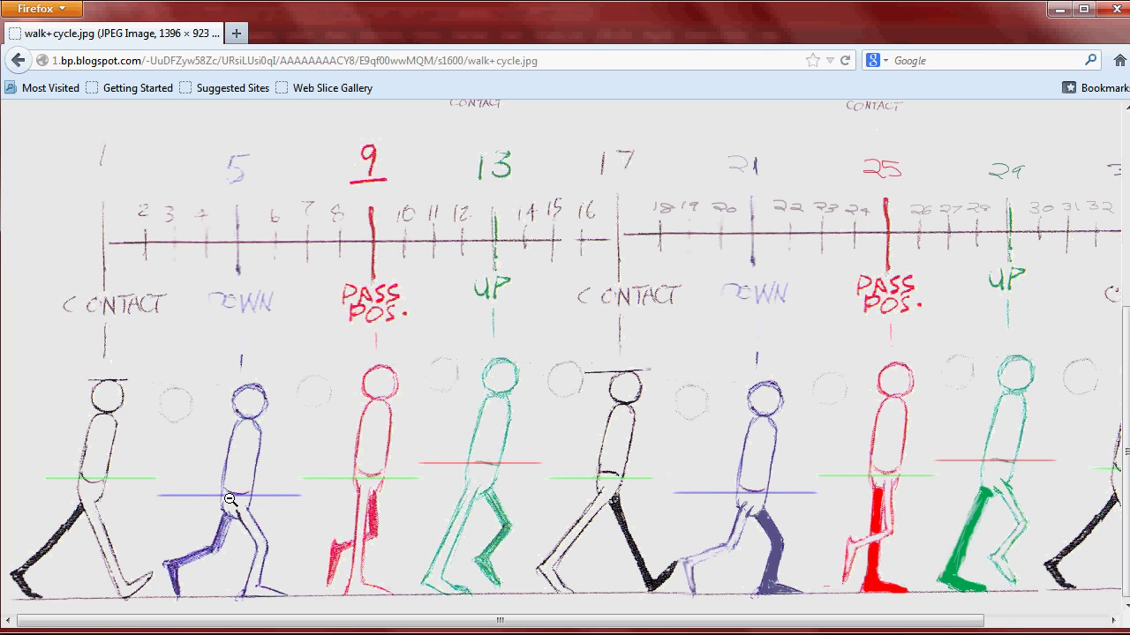
{"action": "left_click", "coordinate": [259, 633]}
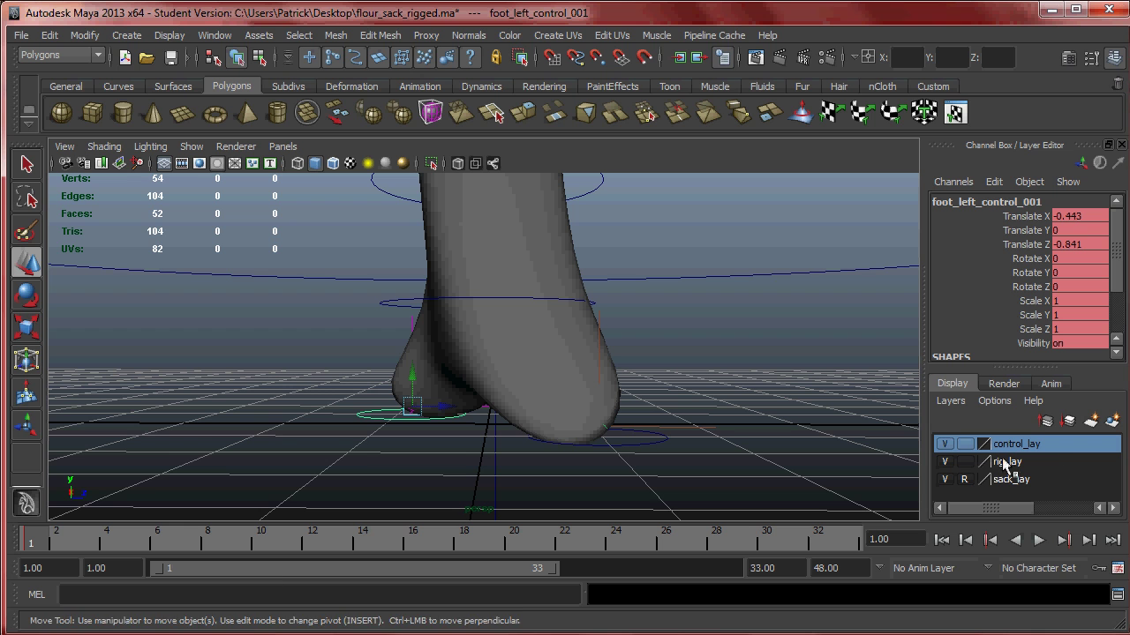
{"action": "left_click", "coordinate": [104, 146]}
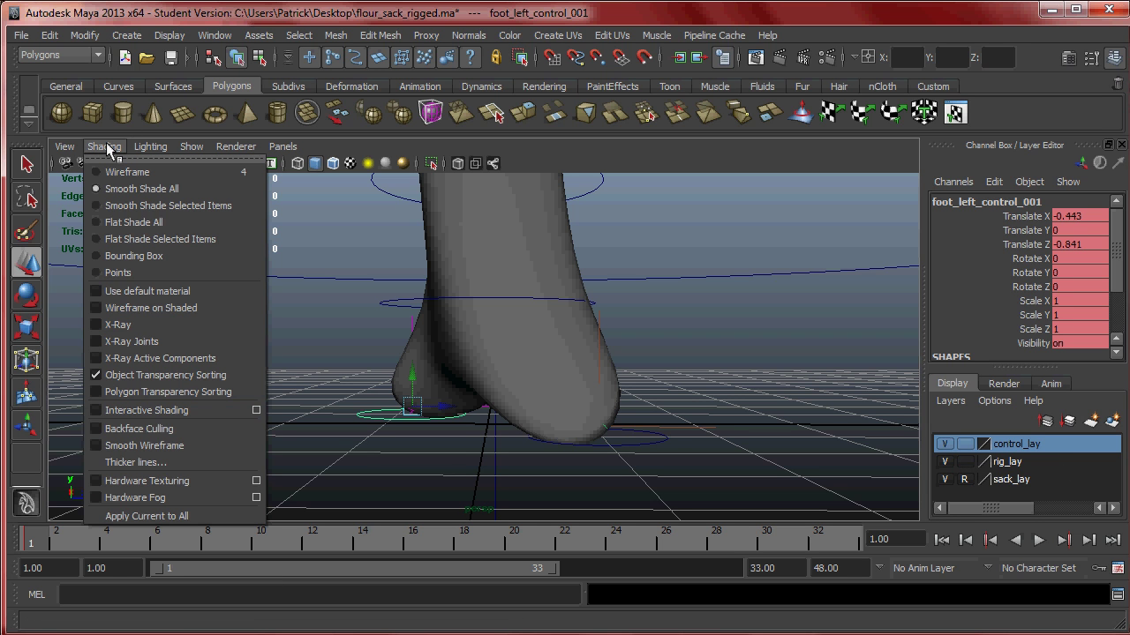
{"action": "left_click", "coordinate": [150, 342]}
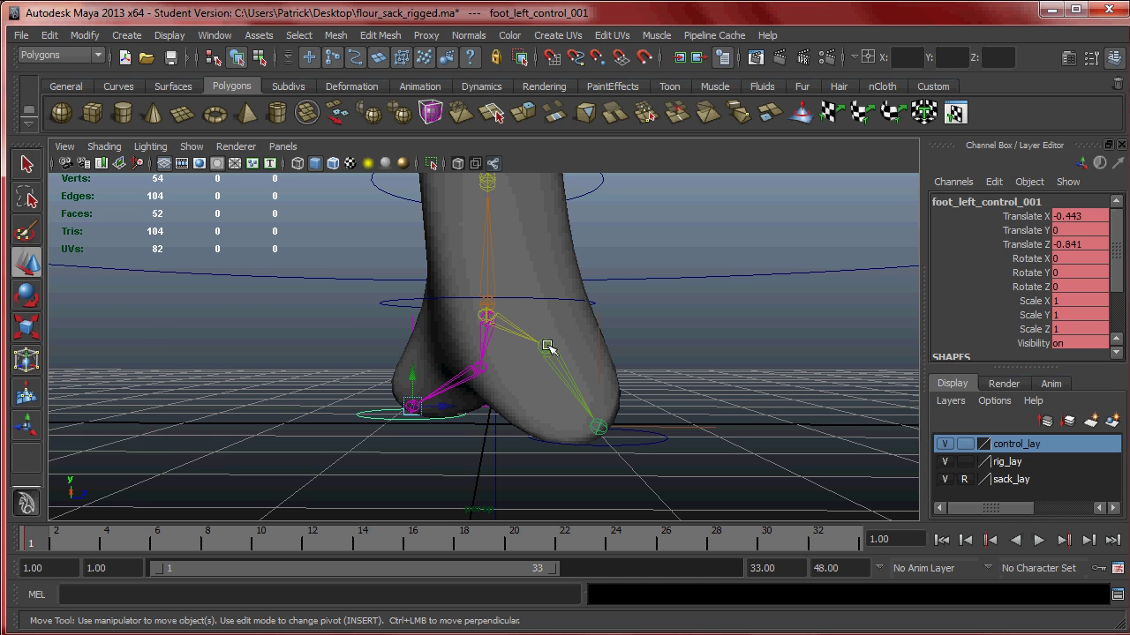
Step: Go to frame 5 and compare the bend of the sack's legs with the chart's down pose
{"action": "left_click_drag", "start_coordinate": [574, 323], "coordinate": [609, 291], "text": "alt"}
{"action": "mouse_move", "coordinate": [38, 544]}
{"action": "left_mouse_down"}
{"action": "mouse_move", "coordinate": [167, 543]}
{"action": "mouse_move", "coordinate": [132, 542]}
{"action": "left_mouse_up"}
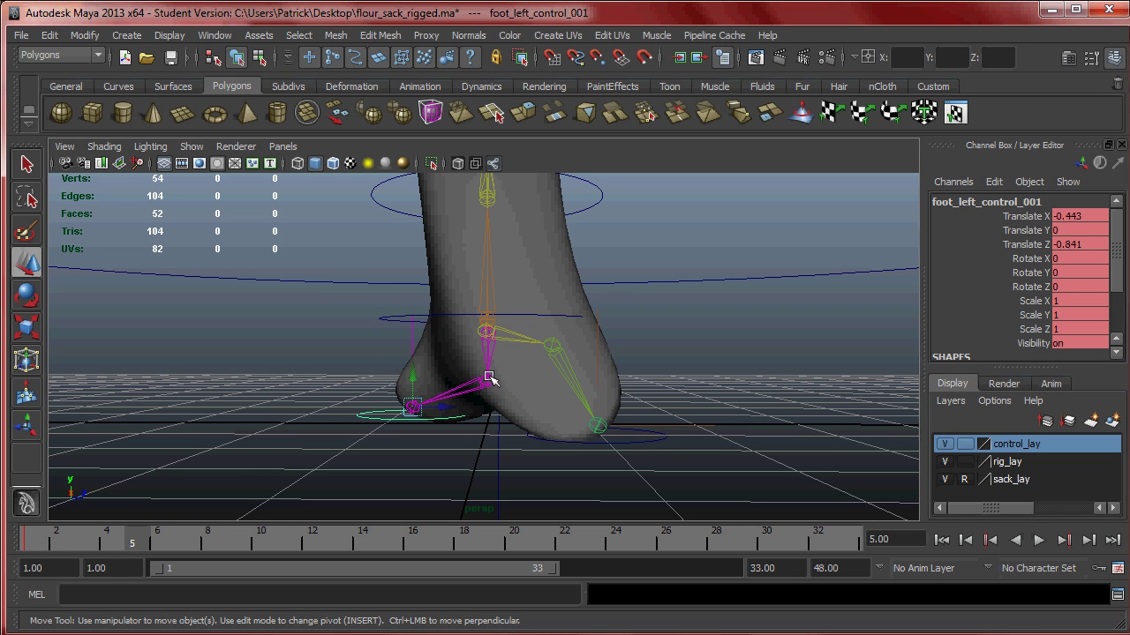
{"action": "key", "text": "alt+Tab"}
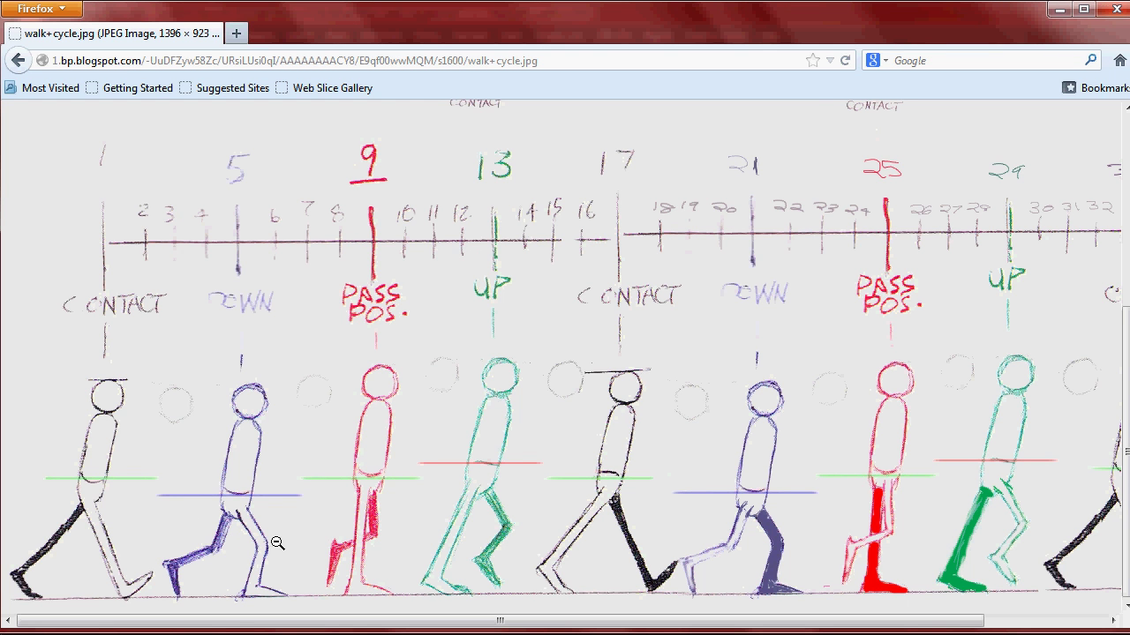
{"action": "key", "text": "alt+Tab"}
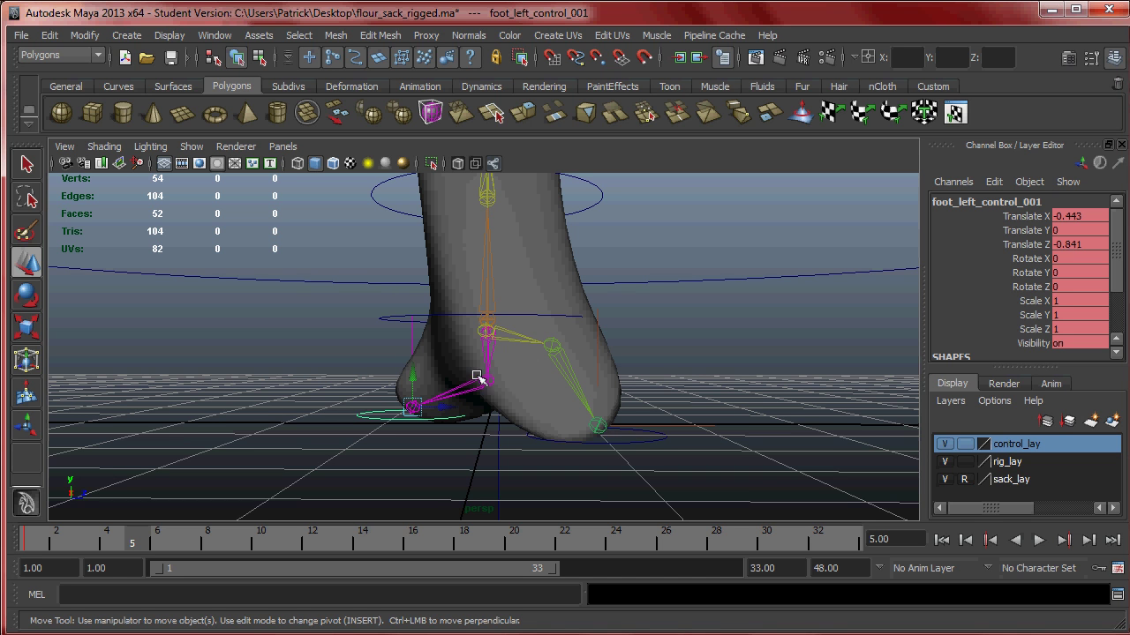
Step: Try lowering the waist control to a Translate Y of about -0.356 at frame 5
{"action": "left_click", "coordinate": [545, 316]}
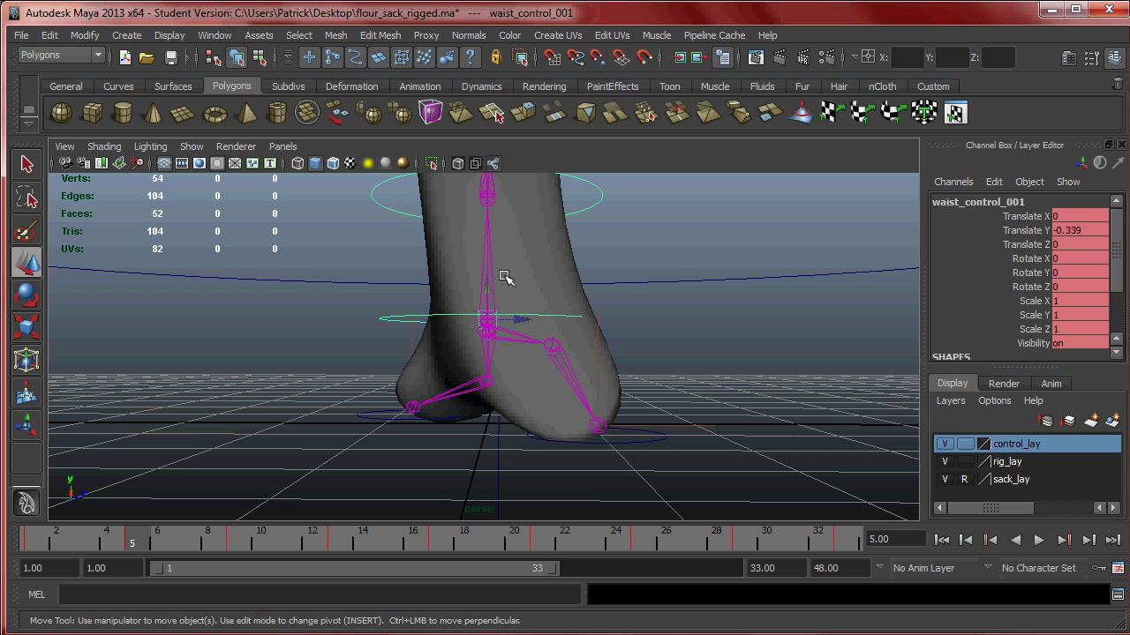
{"action": "left_click_drag", "start_coordinate": [495, 295], "coordinate": [499, 318]}
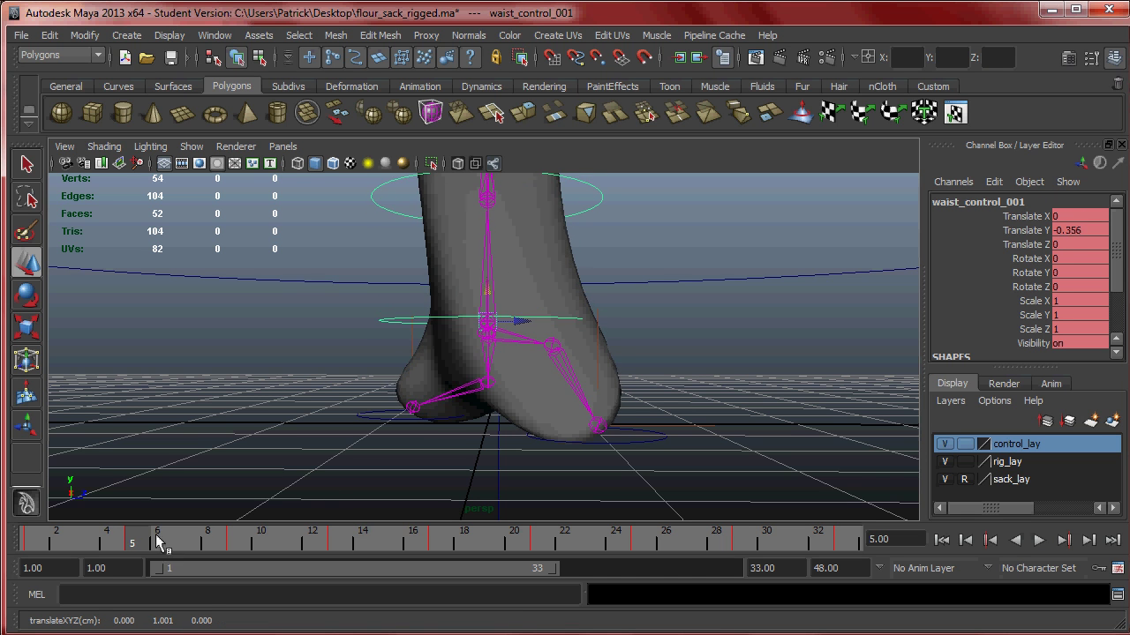
{"action": "key", "text": "alt+v"}
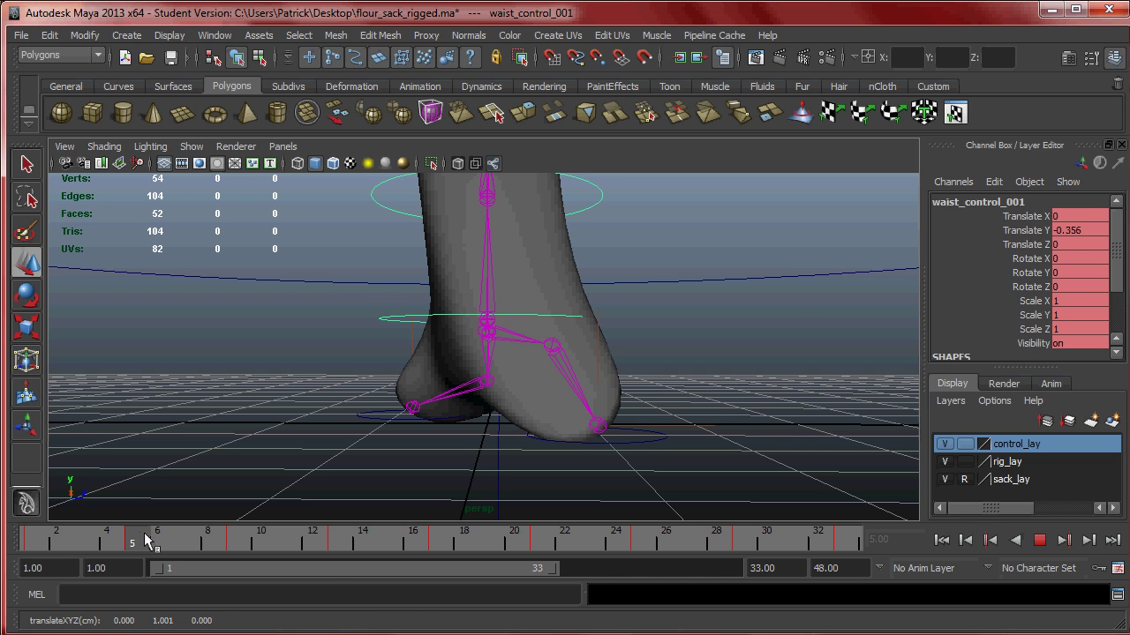
Step: Check the chart's passing position and, at frame 9, move the right foot control back under the body to a Translate Z of about 0.133
{"action": "left_click", "coordinate": [65, 633]}
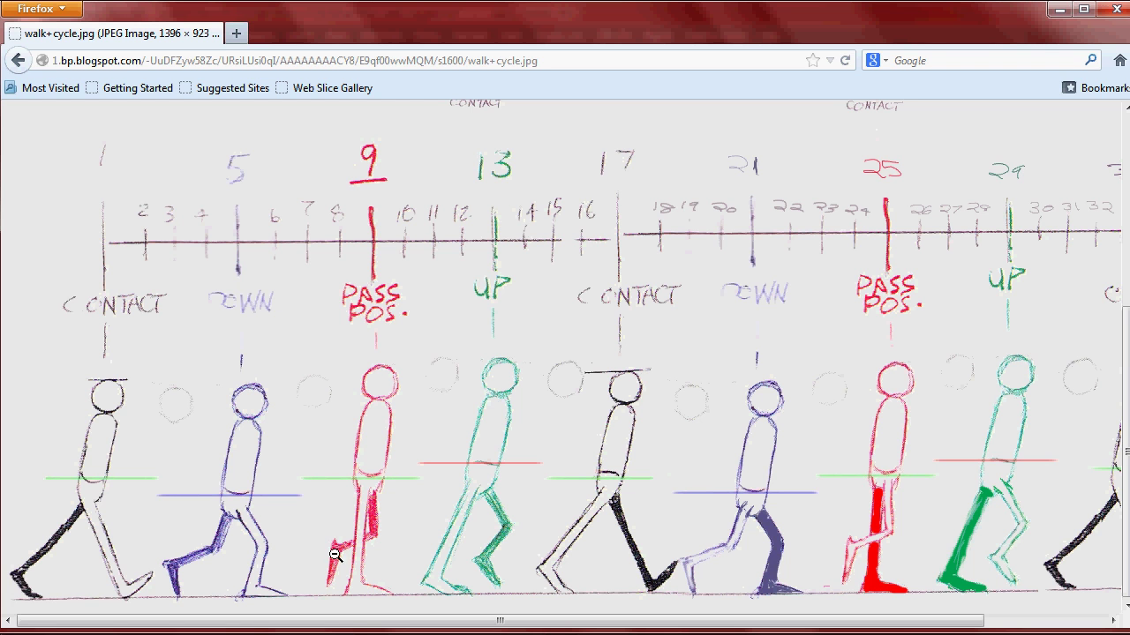
{"action": "key", "text": "alt+Tab"}
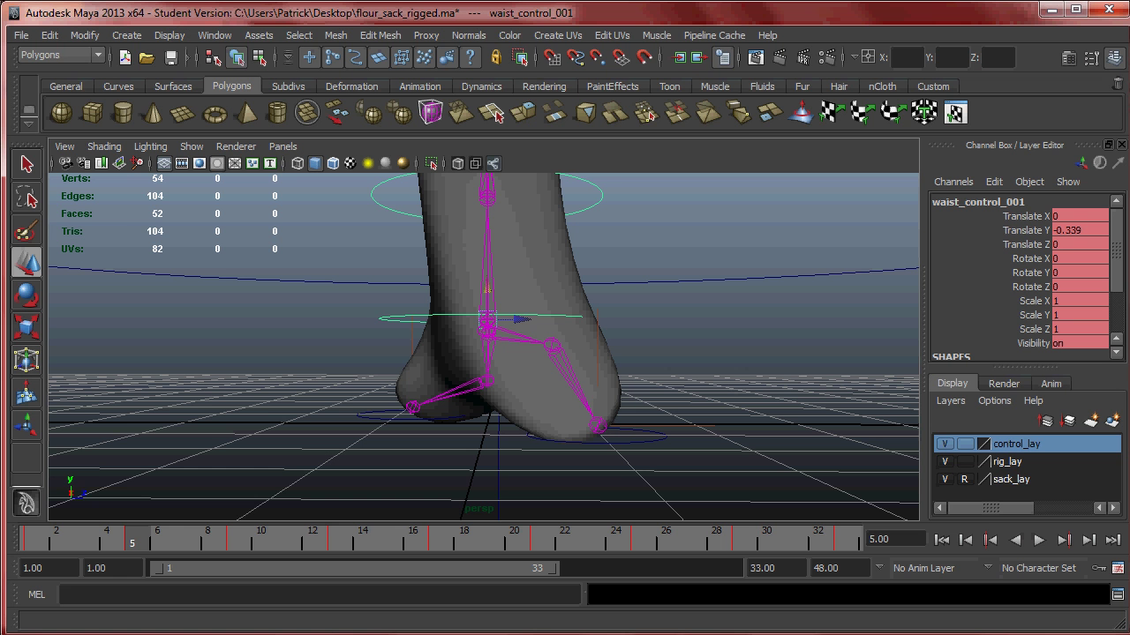
{"action": "left_click_drag", "start_coordinate": [196, 547], "coordinate": [174, 545]}
{"action": "left_click", "coordinate": [234, 549]}
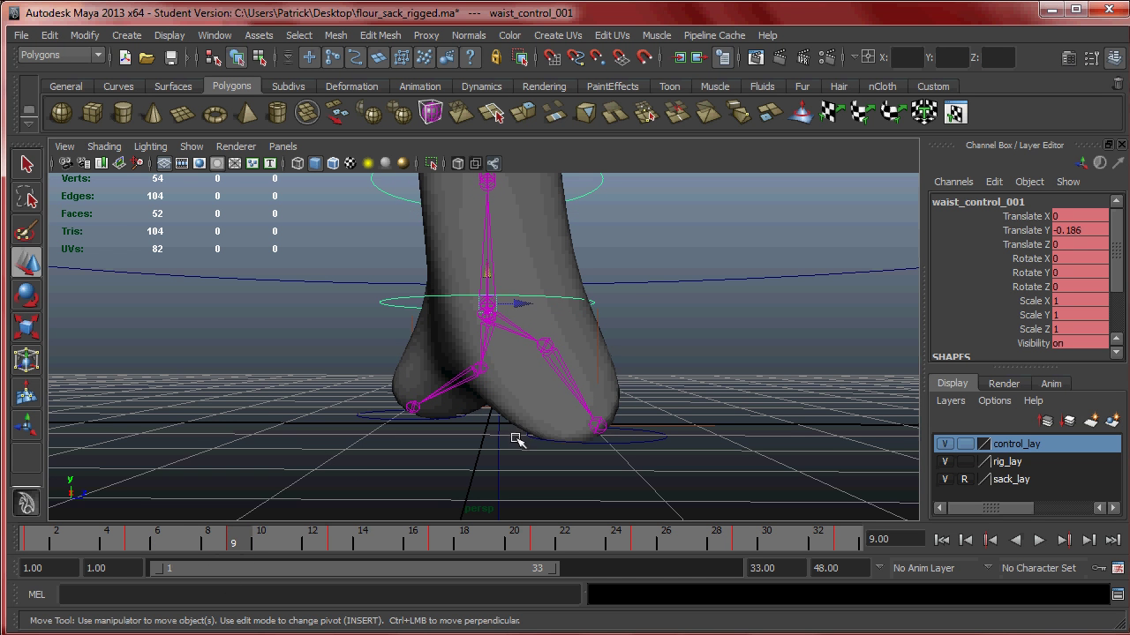
{"action": "left_click", "coordinate": [615, 446]}
{"action": "left_click_drag", "start_coordinate": [615, 424], "coordinate": [506, 412]}
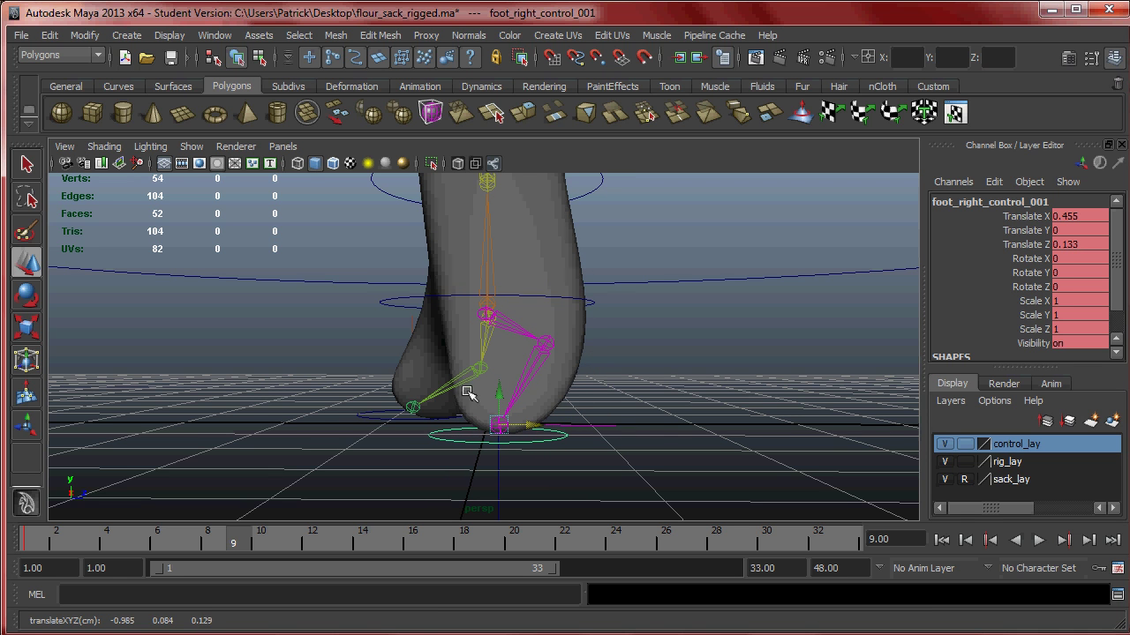
Step: Lift the left foot control to a Translate Y of about 0.402 and a Translate Z of about -0.249, and key it at frame 9
{"action": "left_click", "coordinate": [408, 416]}
{"action": "left_click_drag", "start_coordinate": [414, 380], "coordinate": [462, 344]}
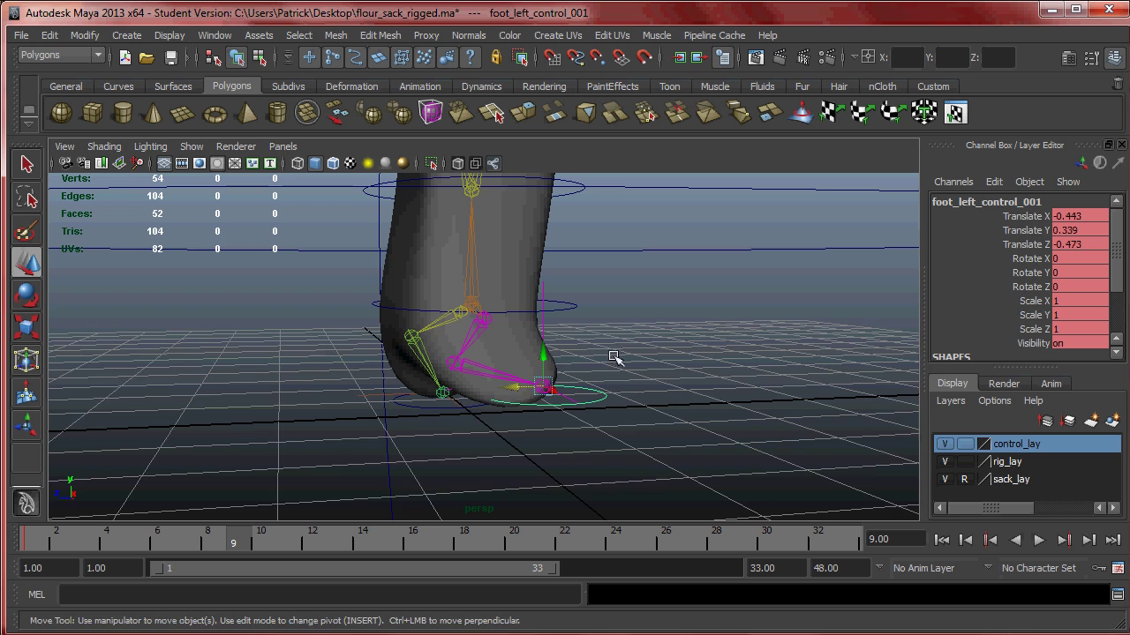
{"action": "left_click_drag", "start_coordinate": [615, 356], "coordinate": [527, 402], "text": "alt"}
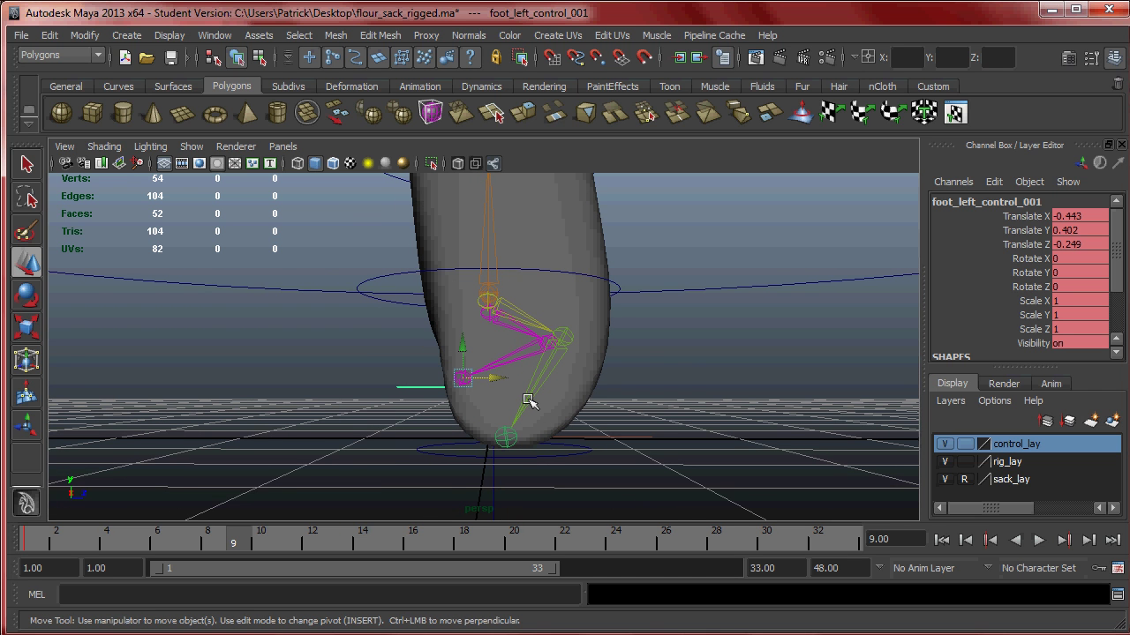
{"action": "left_click_drag", "start_coordinate": [485, 361], "coordinate": [449, 394], "text": "alt"}
{"action": "key", "text": "s"}
Step: Key the right foot control at frame 9 and scrub back to frame 1 to review the step
{"action": "left_click", "coordinate": [658, 468]}
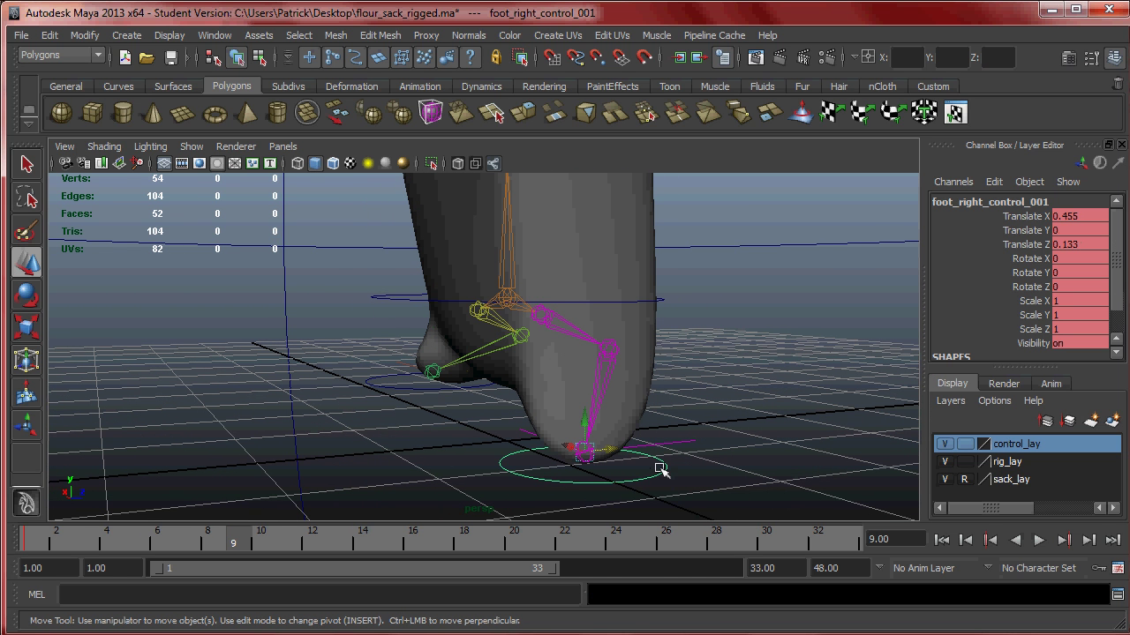
{"action": "key", "text": "s"}
{"action": "left_click_drag", "start_coordinate": [226, 542], "coordinate": [23, 537]}
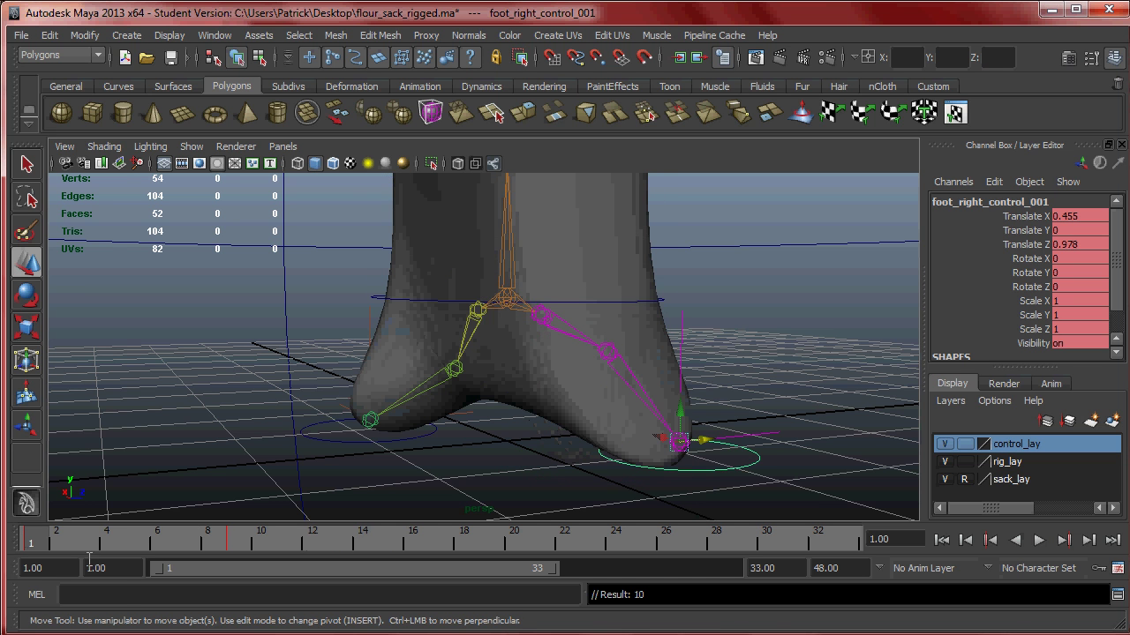
{"action": "left_click_drag", "start_coordinate": [508, 366], "coordinate": [477, 476], "text": "alt"}
Step: Study the chart's up pose and, at frame 13, move the left foot control to Translate Y 0.312 and Z 0.926, and key it
{"action": "key", "text": "alt+Tab"}
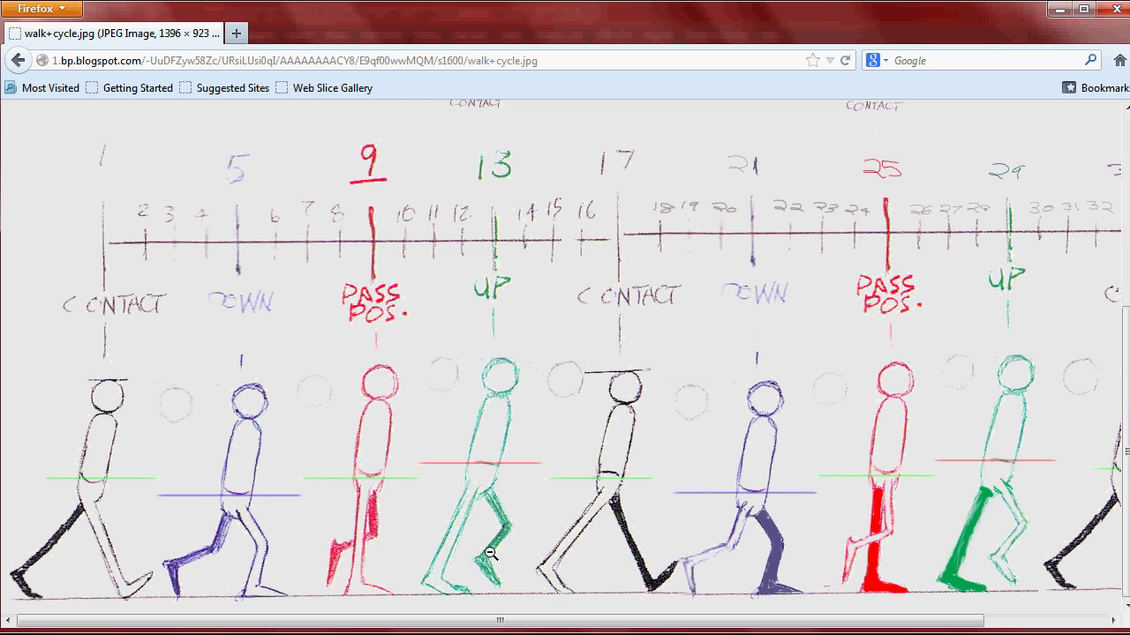
{"action": "mouse_move", "coordinate": [132, 632]}
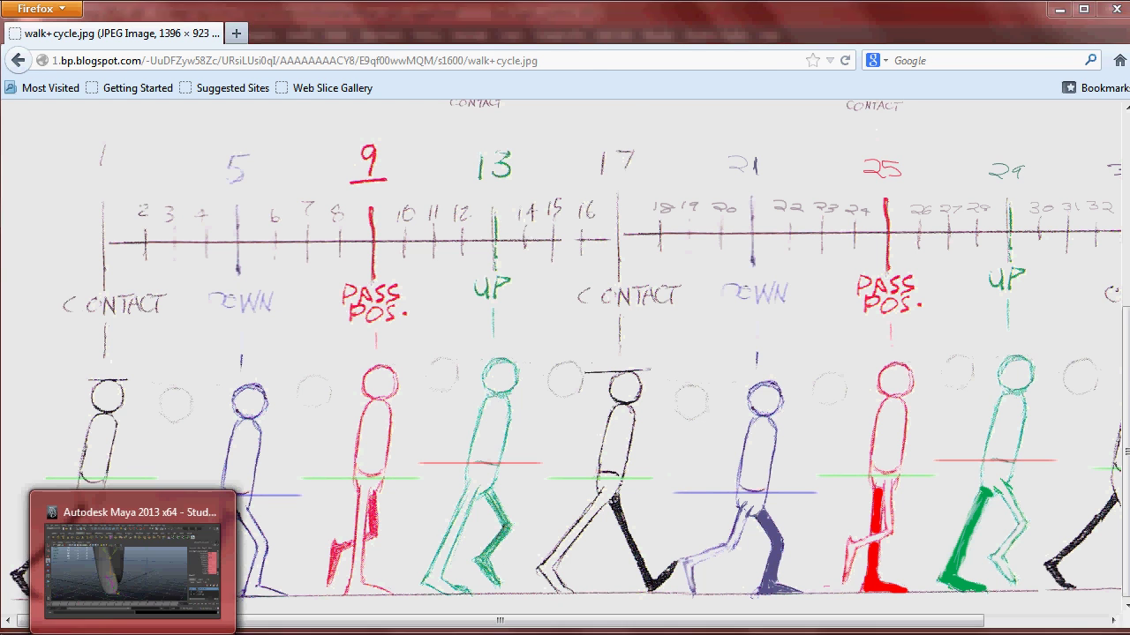
{"action": "left_click", "coordinate": [133, 564]}
{"action": "left_click_drag", "start_coordinate": [542, 411], "coordinate": [572, 369], "text": "alt"}
{"action": "left_click", "coordinate": [121, 630]}
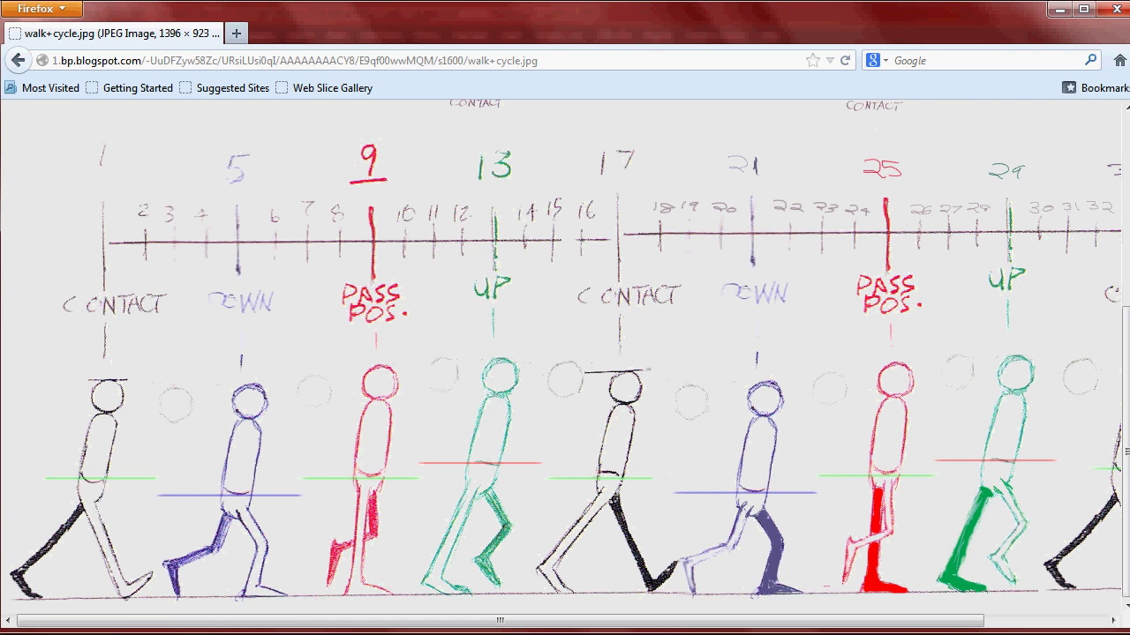
{"action": "left_click", "coordinate": [133, 630]}
{"action": "left_click_drag", "start_coordinate": [269, 542], "coordinate": [521, 432]}
{"action": "left_click", "coordinate": [479, 409]}
{"action": "left_click_drag", "start_coordinate": [467, 400], "coordinate": [565, 419]}
{"action": "key", "text": "s"}
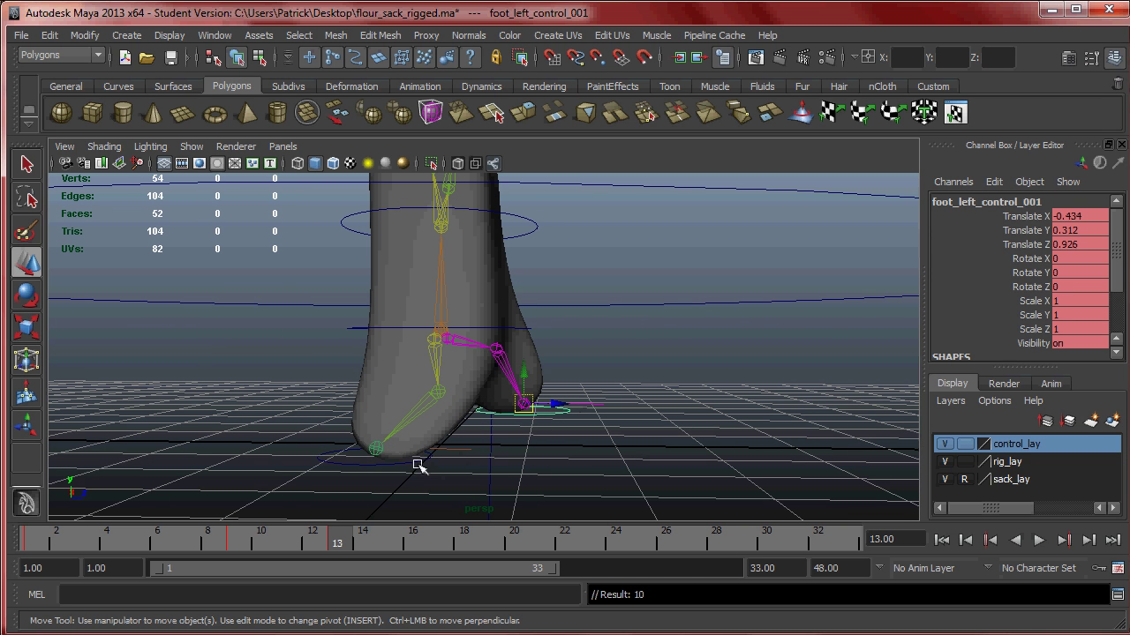
Step: Key the right foot control at frame 13 with a Translate Z of about -0.553, and check the chart's contact pose at frame 17
{"action": "left_click", "coordinate": [420, 460]}
{"action": "key", "text": "alt+v"}
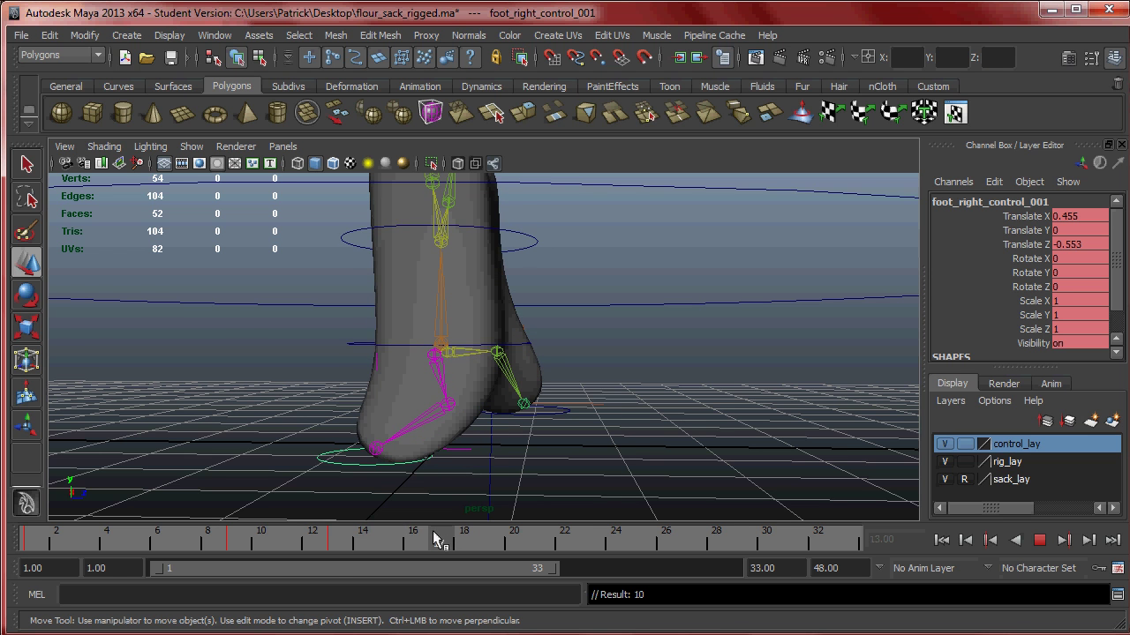
{"action": "key", "text": "alt+Tab"}
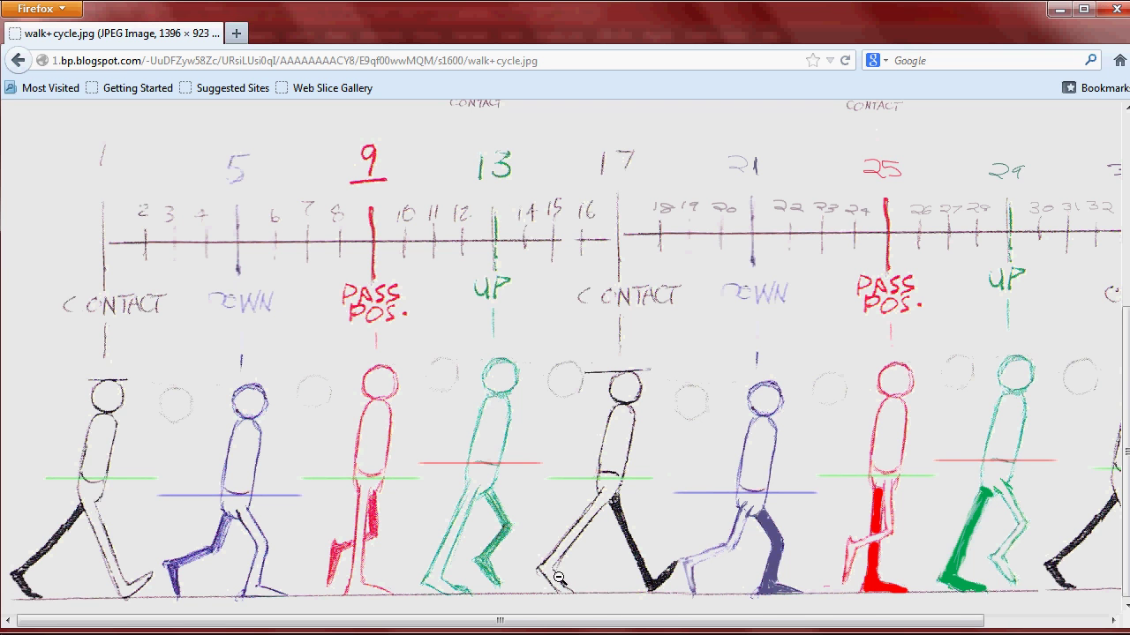
{"action": "left_click", "coordinate": [938, 612]}
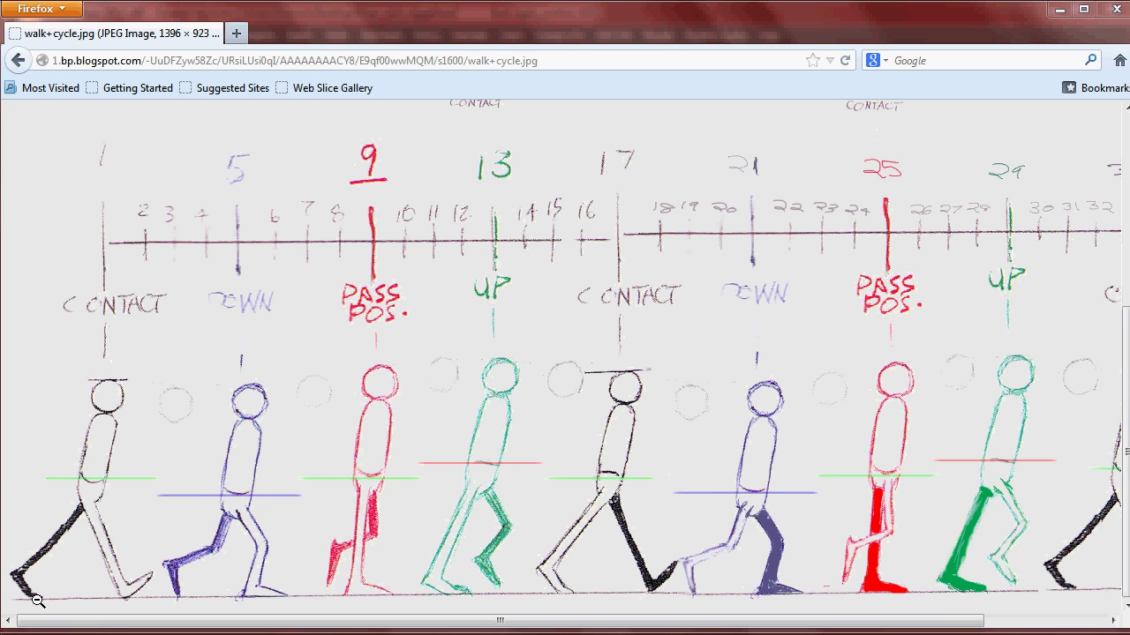
Step: Compare the sack's feet at frame 17 with the chart's contact pose, from several angles and in a close side view
{"action": "key", "text": "alt+Tab"}
{"action": "left_click_drag", "start_coordinate": [454, 455], "coordinate": [596, 457], "text": "alt"}
{"action": "right_click_drag", "start_coordinate": [597, 457], "coordinate": [378, 379], "text": "alt"}
{"action": "middle_click_drag", "start_coordinate": [378, 379], "coordinate": [539, 396], "text": "alt"}
{"action": "left_click_drag", "start_coordinate": [539, 397], "coordinate": [471, 363], "text": "alt"}
{"action": "right_click_drag", "start_coordinate": [471, 363], "coordinate": [531, 394], "text": "alt"}
{"action": "left_click_drag", "start_coordinate": [531, 395], "coordinate": [519, 356], "text": "alt"}
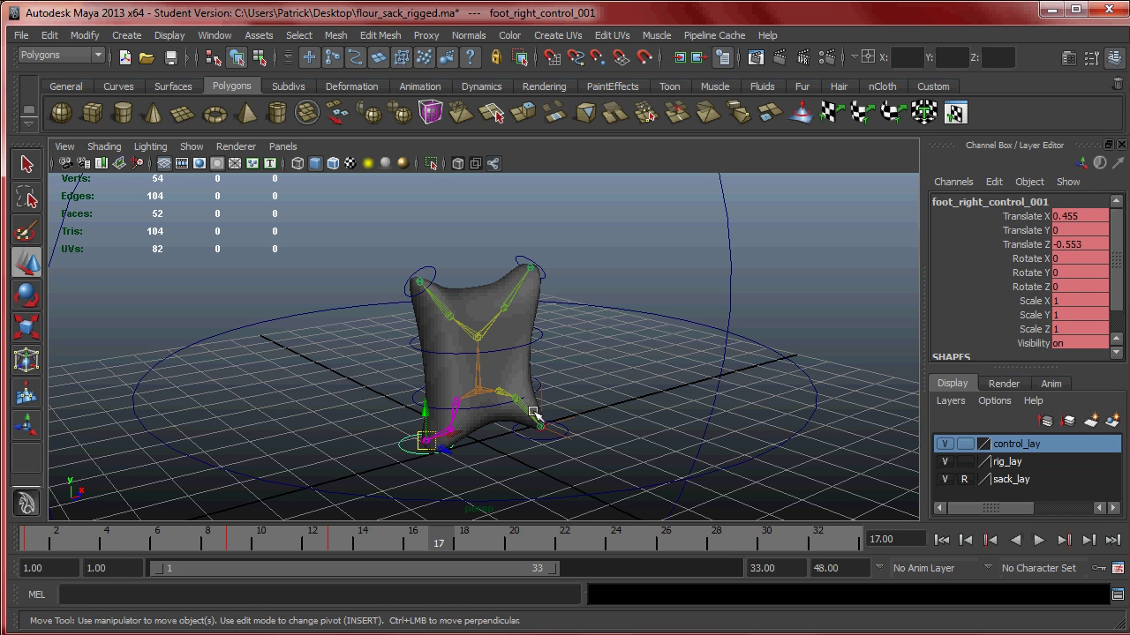
{"action": "key", "text": "alt+Tab"}
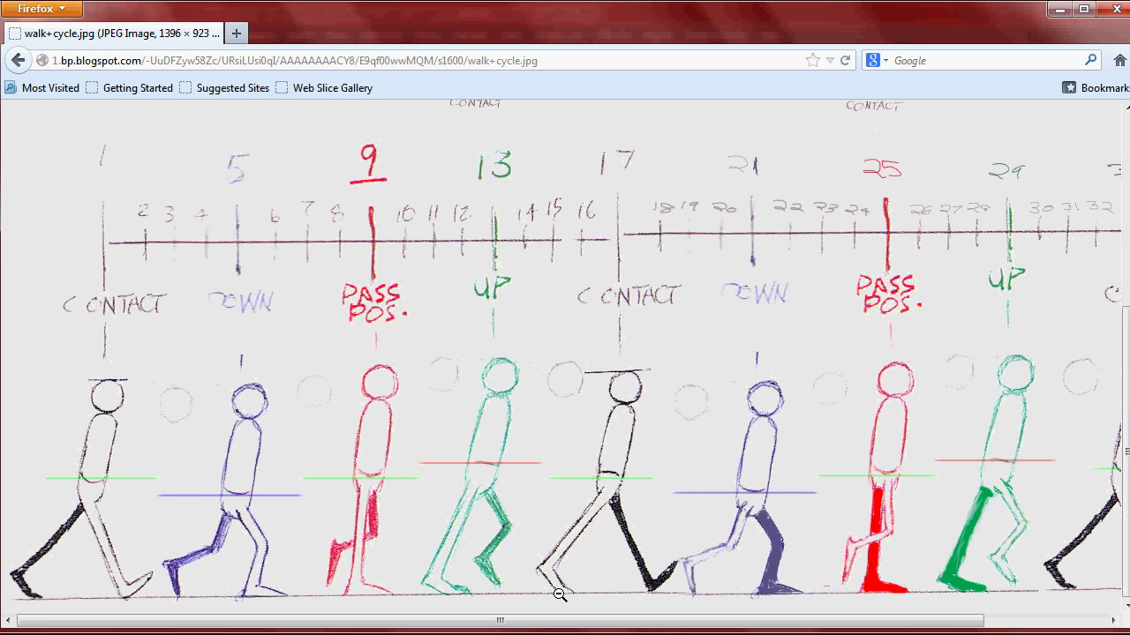
{"action": "key", "text": "alt+Tab"}
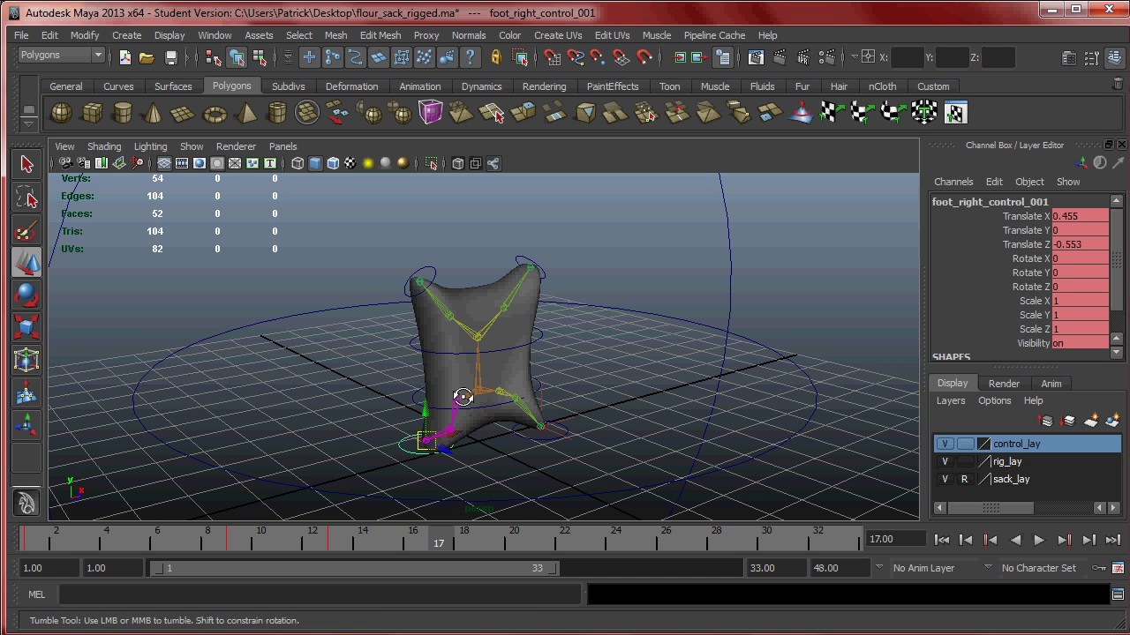
{"action": "left_click_drag", "start_coordinate": [396, 411], "coordinate": [509, 396], "text": "alt"}
{"action": "right_click_drag", "start_coordinate": [510, 396], "coordinate": [761, 474], "text": "alt"}
{"action": "middle_click_drag", "start_coordinate": [703, 419], "coordinate": [678, 375], "text": "alt"}
{"action": "mouse_move", "coordinate": [678, 376]}
{"action": "left_mouse_down", "text": "alt"}
{"action": "mouse_move", "coordinate": [663, 399]}
{"action": "mouse_move", "coordinate": [659, 384]}
{"action": "left_mouse_up", "text": "alt"}
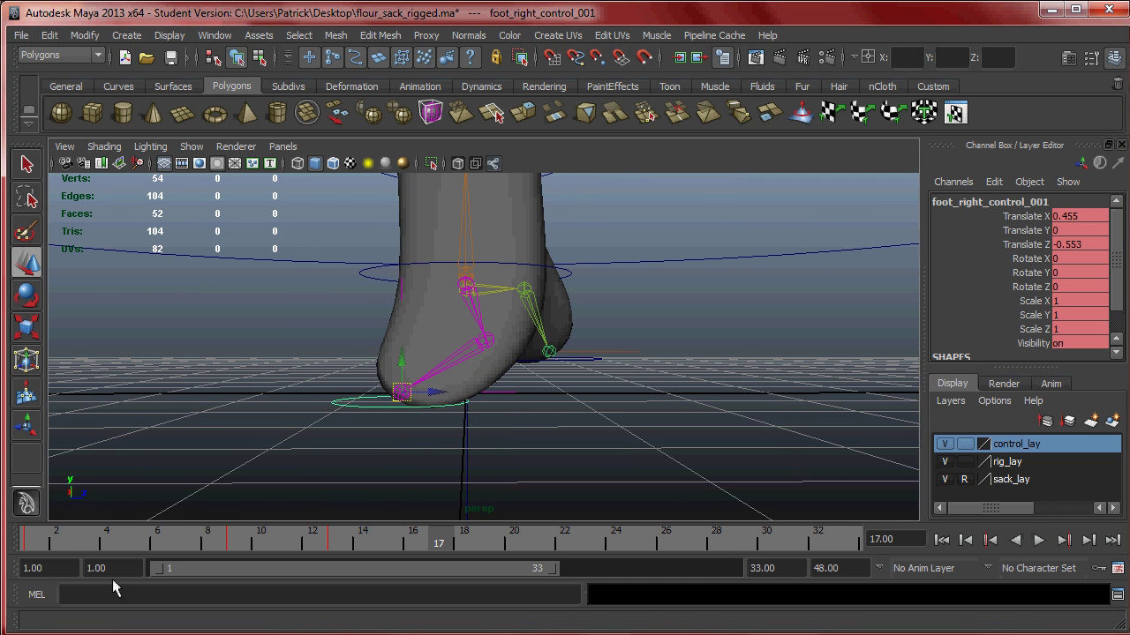
Step: Carry the frame 1 pose of the right foot control over to frame 17 on the timeline without refreshing the pose
{"action": "key", "text": "alt+v"}
{"action": "left_click", "coordinate": [26, 540]}
{"action": "left_click_drag", "start_coordinate": [419, 343], "coordinate": [609, 415], "text": "alt"}
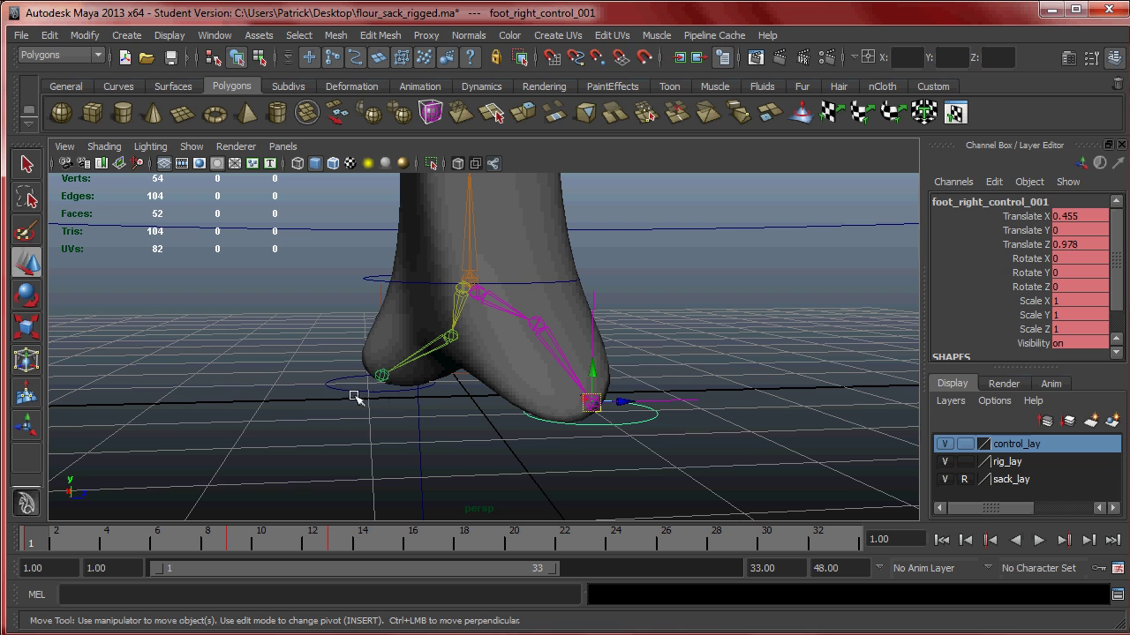
{"action": "left_click_drag", "start_coordinate": [408, 401], "coordinate": [393, 399], "text": "alt"}
{"action": "left_click_drag", "start_coordinate": [89, 541], "coordinate": [56, 542]}
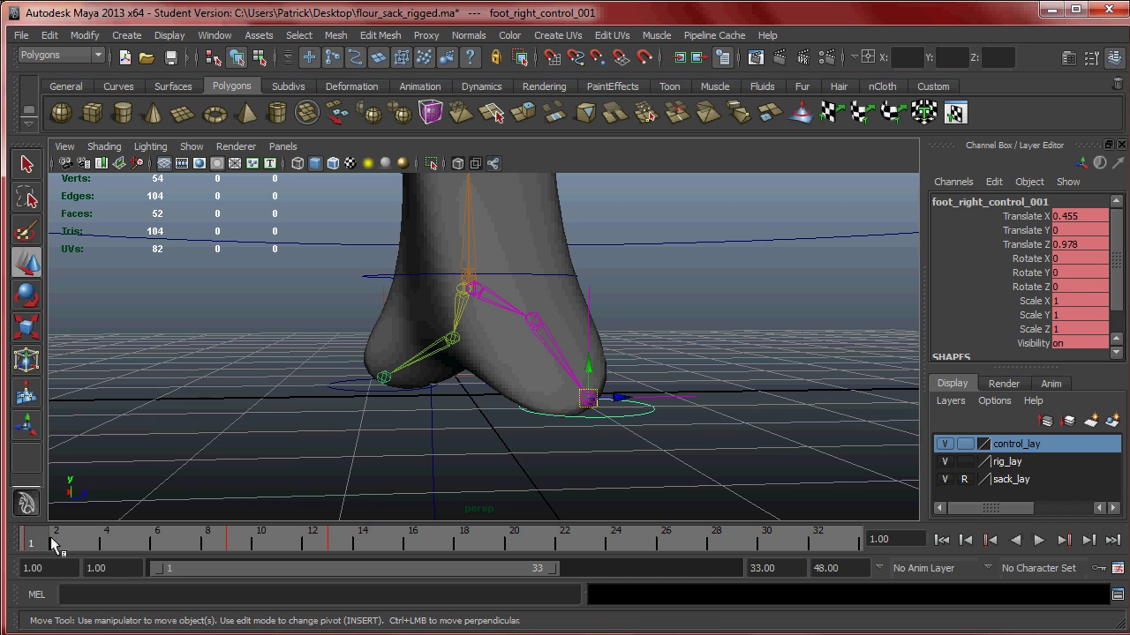
{"action": "key", "text": "alt+v"}
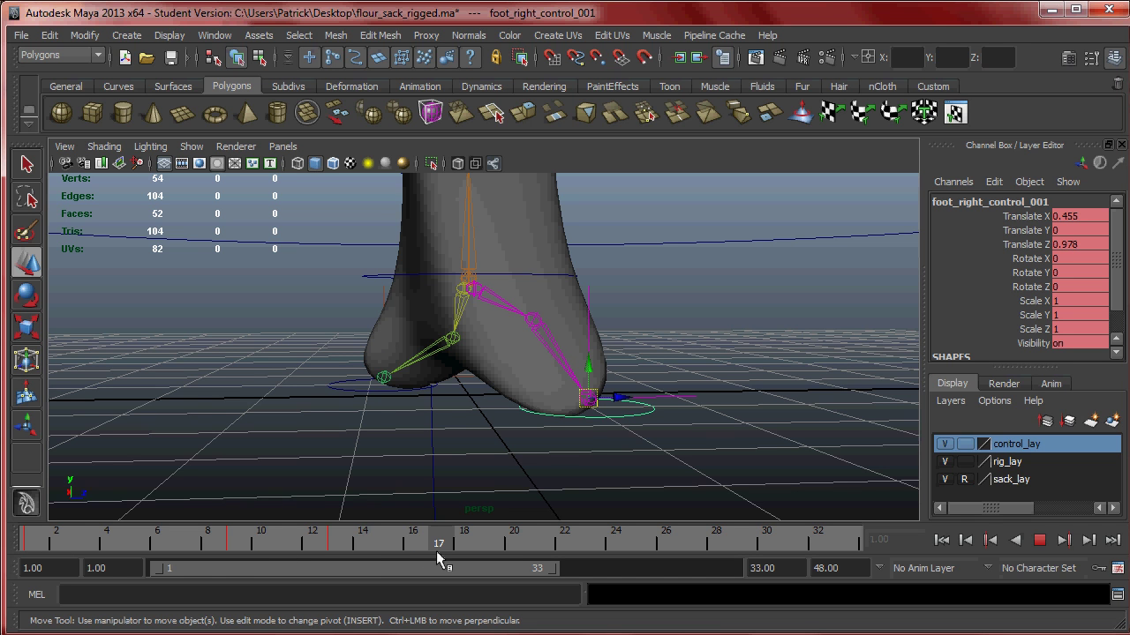
{"action": "key", "text": "alt+v"}
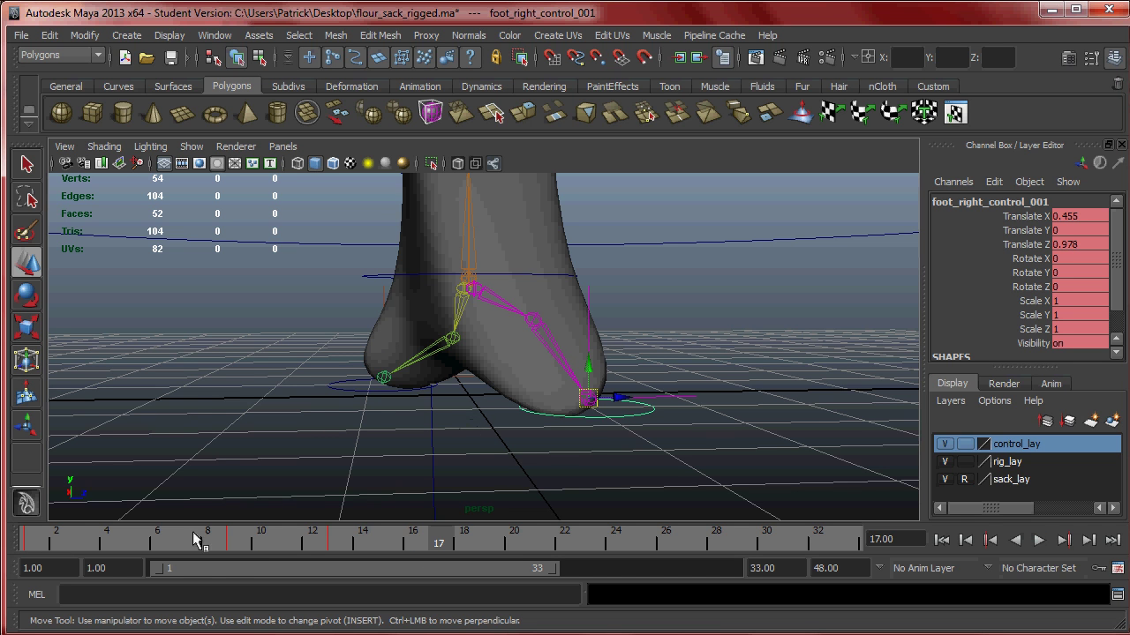
{"action": "key", "text": "alt+v"}
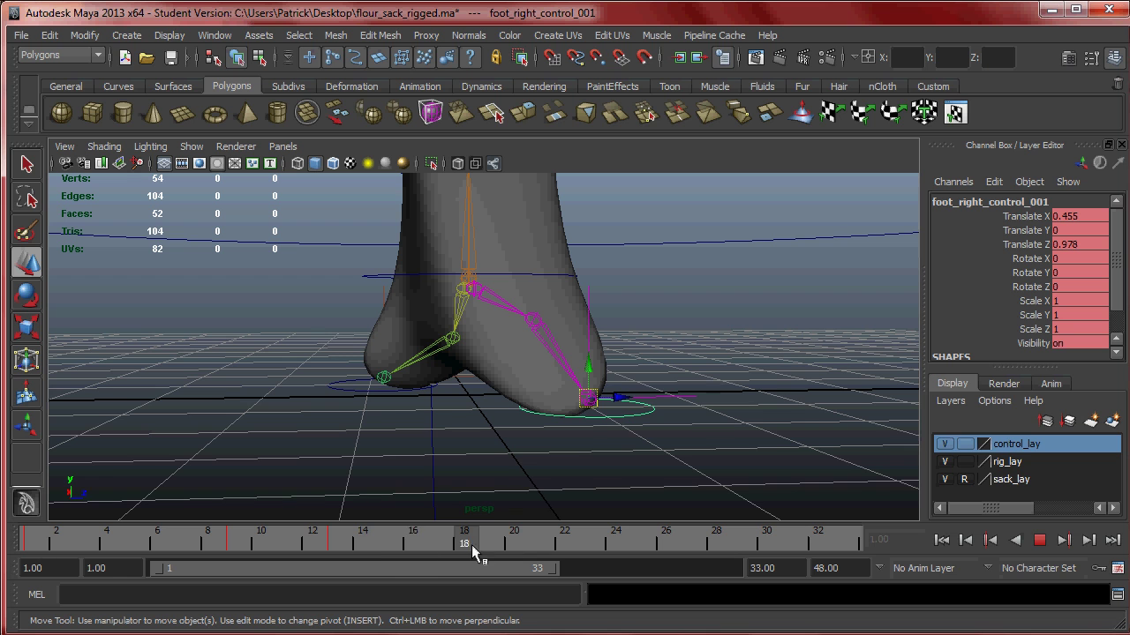
{"action": "left_click", "coordinate": [438, 548]}
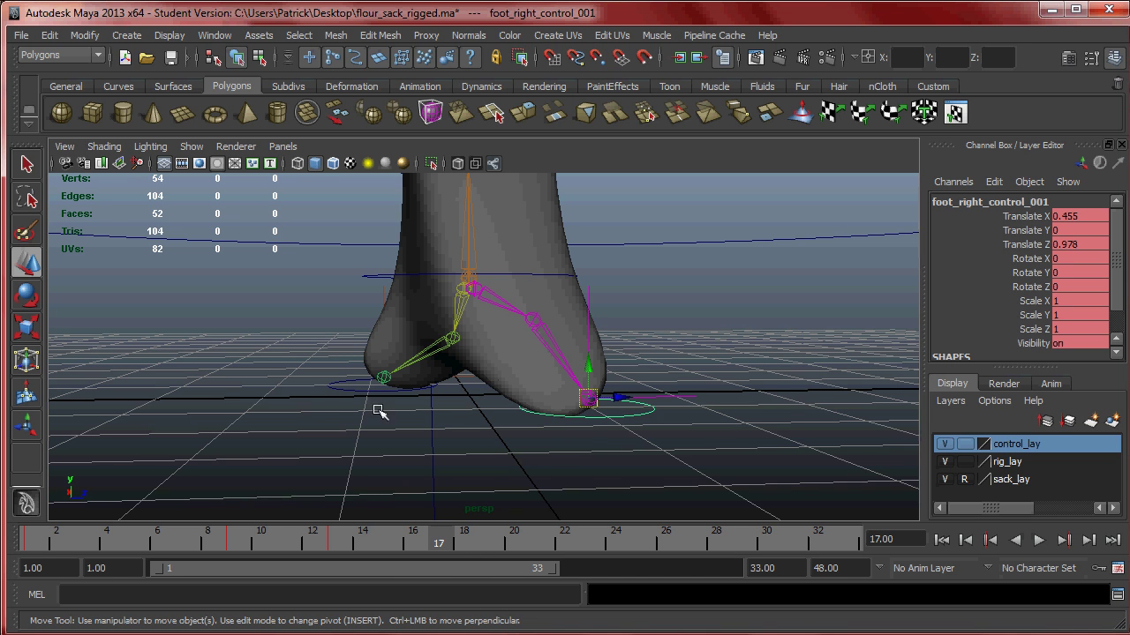
{"action": "left_click_drag", "start_coordinate": [61, 548], "coordinate": [14, 534]}
{"action": "middle_click_drag", "start_coordinate": [36, 536], "coordinate": [433, 547]}
Step: Slide the right foot control backward to a Translate Z of about -0.847, refining it in the side view, and key it at frame 17
{"action": "middle_click_drag", "start_coordinate": [628, 399], "coordinate": [419, 403]}
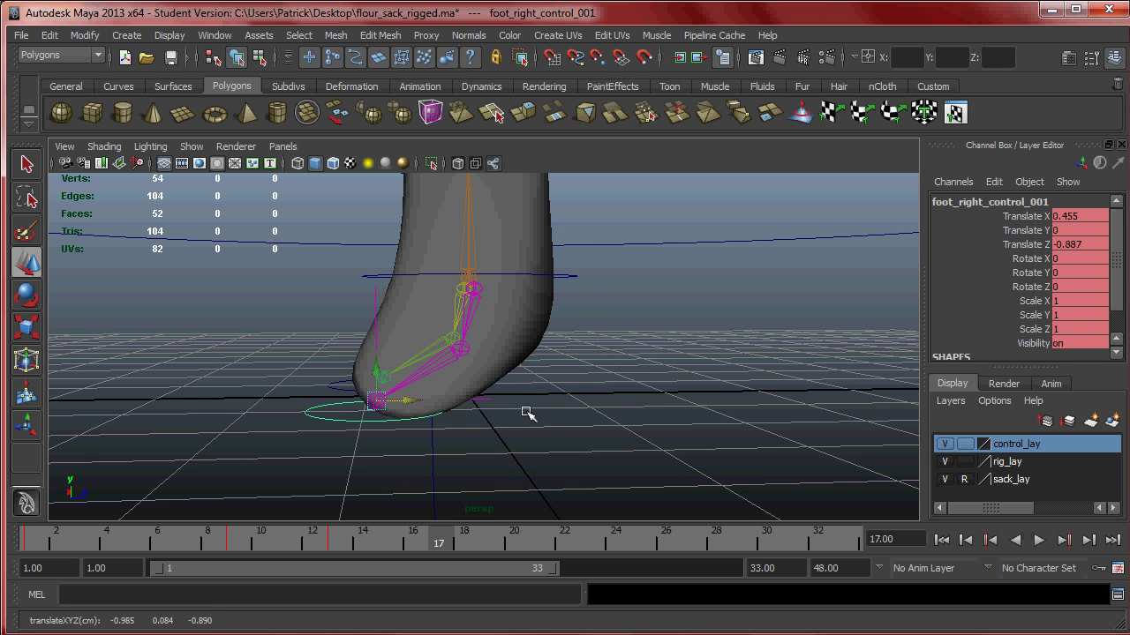
{"action": "key", "text": "space"}
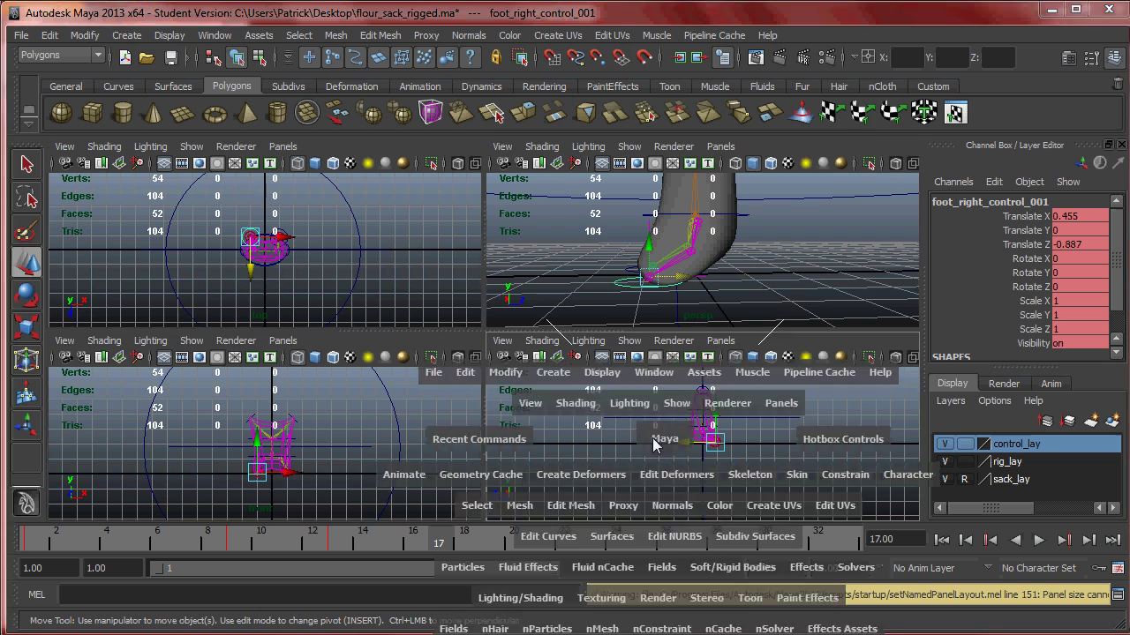
{"action": "key", "text": "space"}
{"action": "right_click_drag", "start_coordinate": [526, 402], "coordinate": [789, 433], "text": "alt"}
{"action": "middle_click_drag", "start_coordinate": [789, 433], "coordinate": [544, 374], "text": "alt"}
{"action": "key", "text": "w"}
{"action": "right_click_drag", "start_coordinate": [545, 375], "coordinate": [612, 429], "text": "alt"}
{"action": "mouse_move", "coordinate": [448, 391]}
{"action": "left_mouse_down"}
{"action": "mouse_move", "coordinate": [421, 391]}
{"action": "mouse_move", "coordinate": [461, 394]}
{"action": "left_mouse_up"}
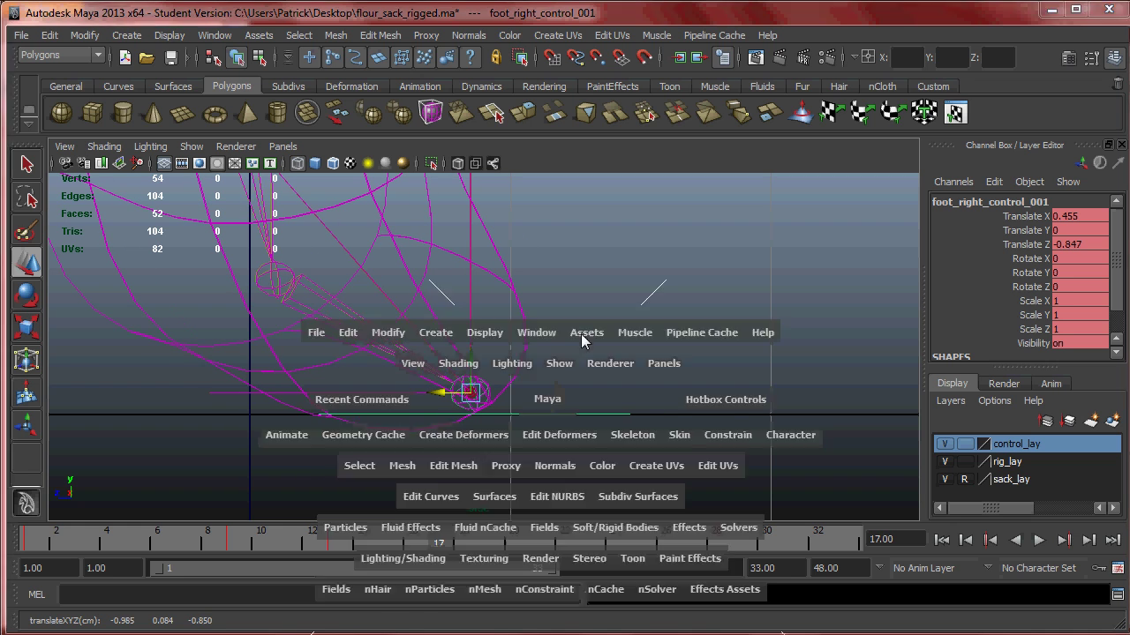
{"action": "key", "text": "space"}
{"action": "key", "text": "space"}
{"action": "mouse_move", "coordinate": [585, 330]}
{"action": "left_mouse_down", "text": "alt"}
{"action": "mouse_move", "coordinate": [590, 318]}
{"action": "mouse_move", "coordinate": [623, 318]}
{"action": "mouse_move", "coordinate": [516, 388]}
{"action": "left_mouse_up", "text": "alt"}
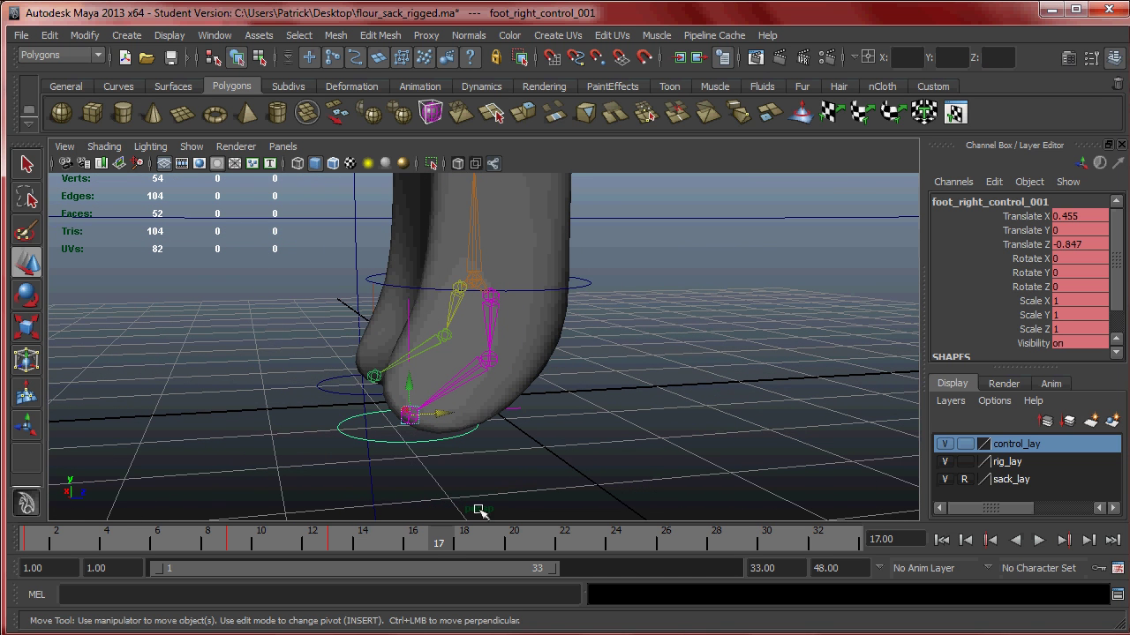
{"action": "key", "text": "alt+v"}
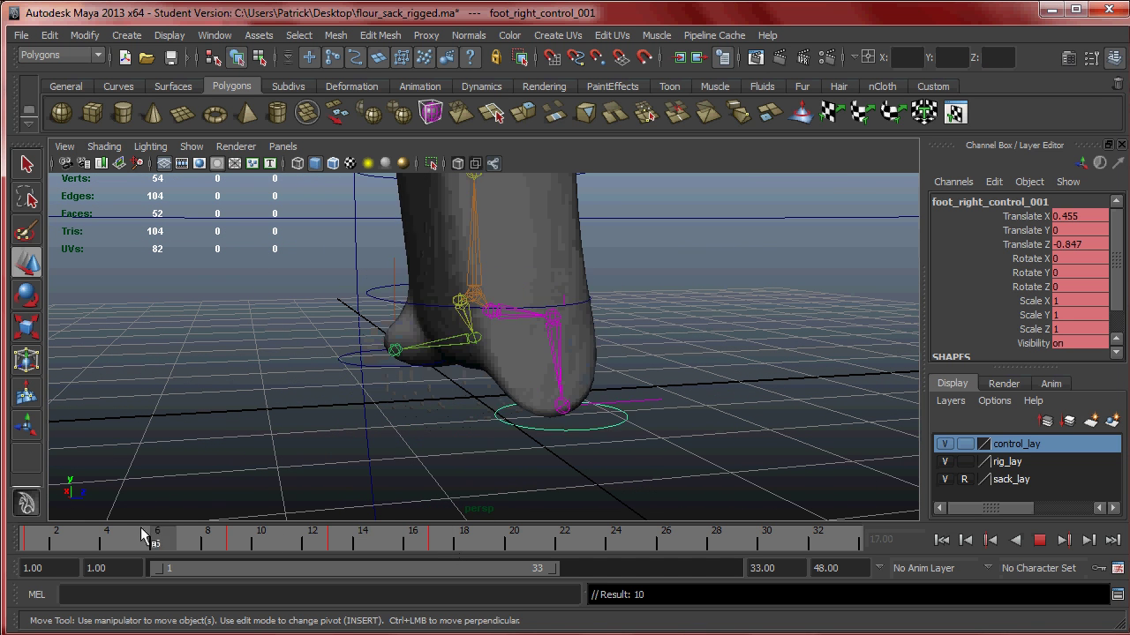
Step: Scrub between frames 1 and 17 to review the right foot's motion and compare the two contact poses
{"action": "left_click", "coordinate": [56, 536]}
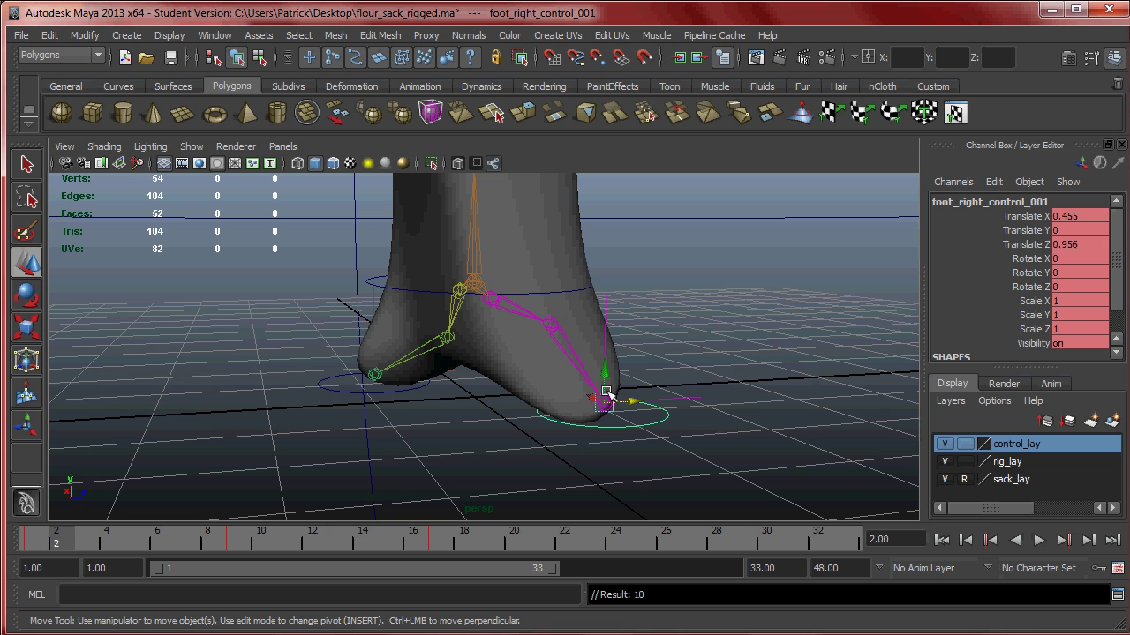
{"action": "key", "text": "alt+v"}
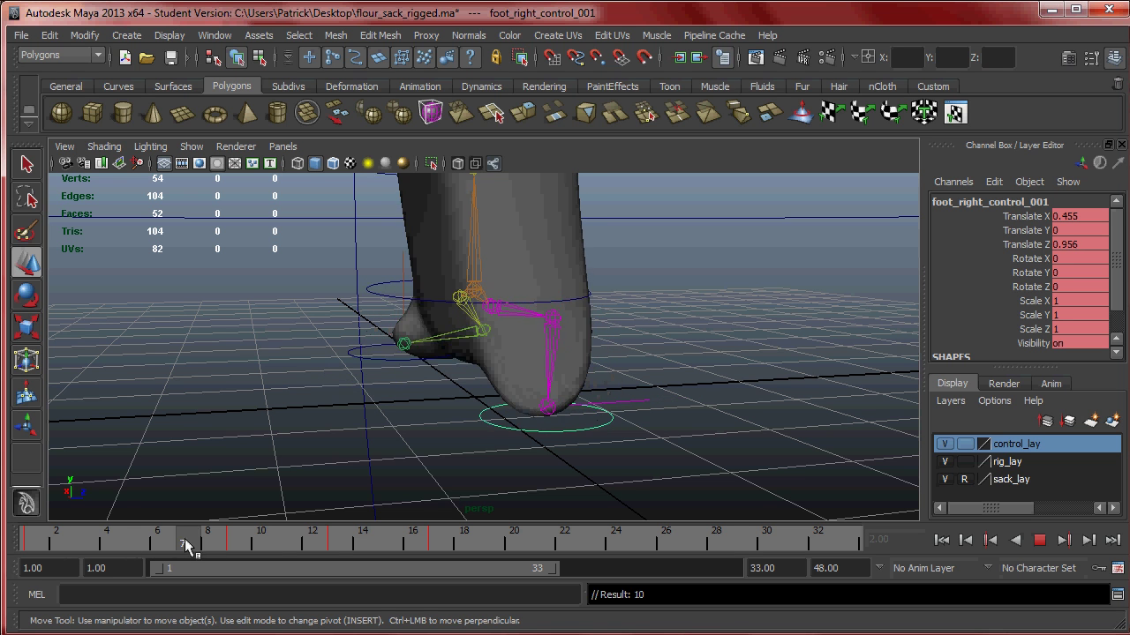
{"action": "left_click", "coordinate": [436, 550]}
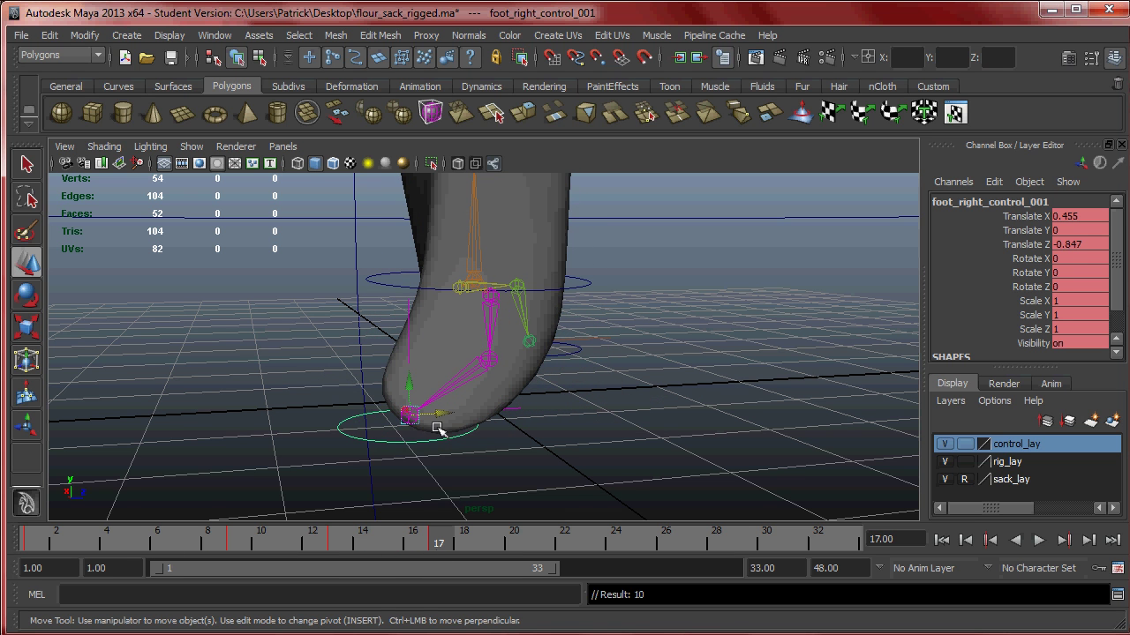
{"action": "left_click_drag", "start_coordinate": [462, 444], "coordinate": [502, 429], "text": "alt"}
{"action": "left_click_drag", "start_coordinate": [438, 542], "coordinate": [66, 555]}
{"action": "left_click_drag", "start_coordinate": [449, 406], "coordinate": [383, 431], "text": "alt"}
{"action": "left_click", "coordinate": [439, 542]}
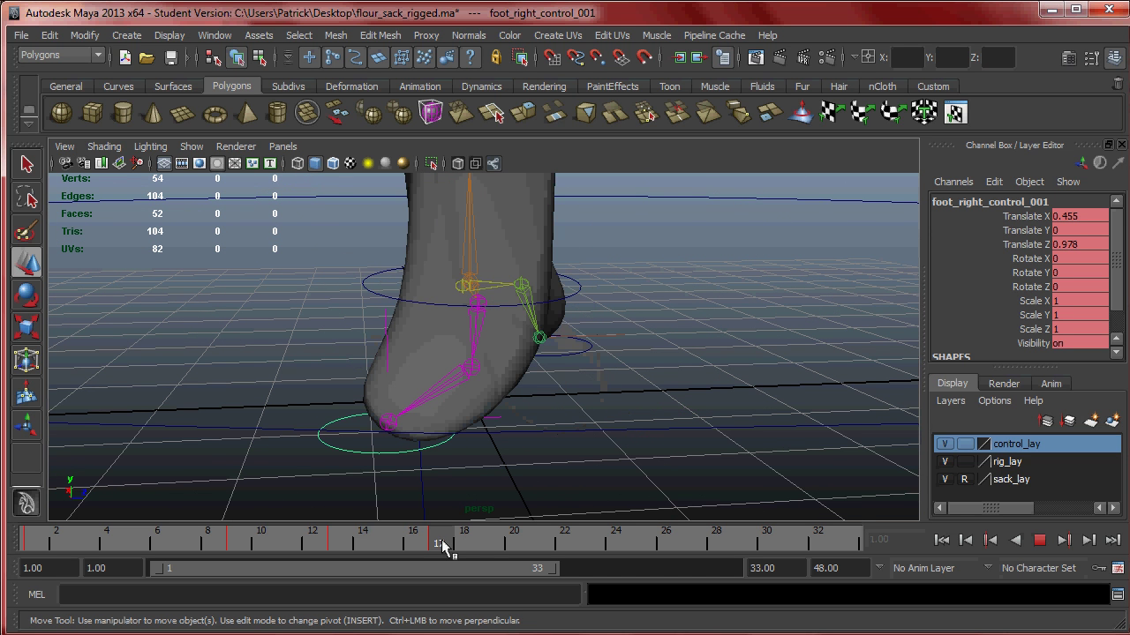
{"action": "left_click_drag", "start_coordinate": [441, 545], "coordinate": [31, 542]}
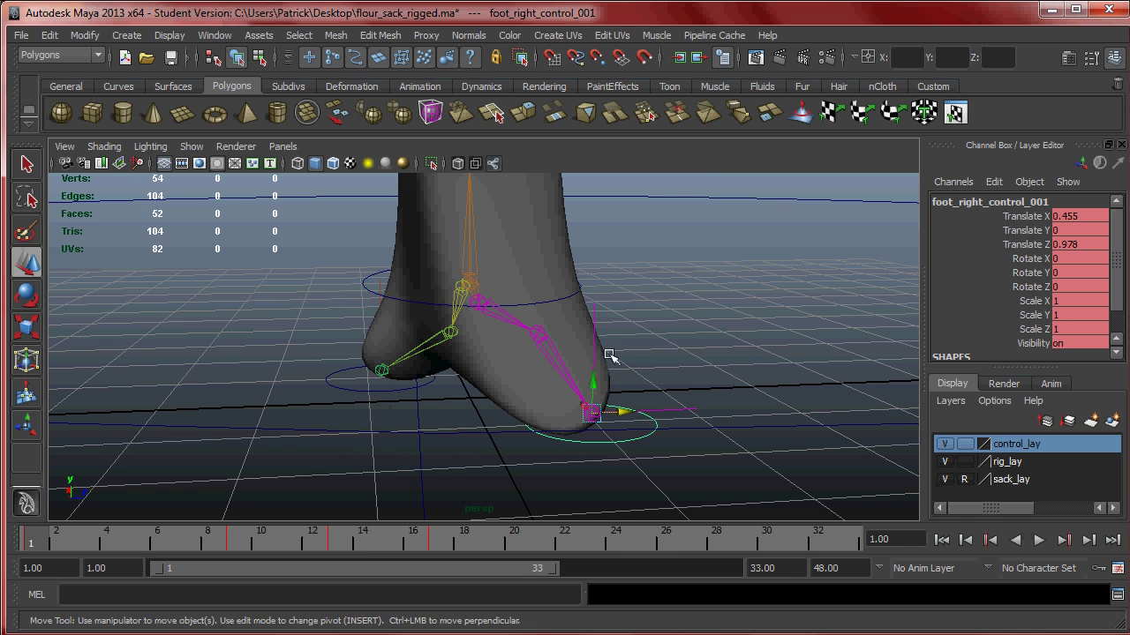
Step: Hold the frame 1 pose while moving the timeline to frame 17, and select the left foot control
{"action": "left_click_drag", "start_coordinate": [344, 536], "coordinate": [13, 535]}
{"action": "key", "text": "alt+v"}
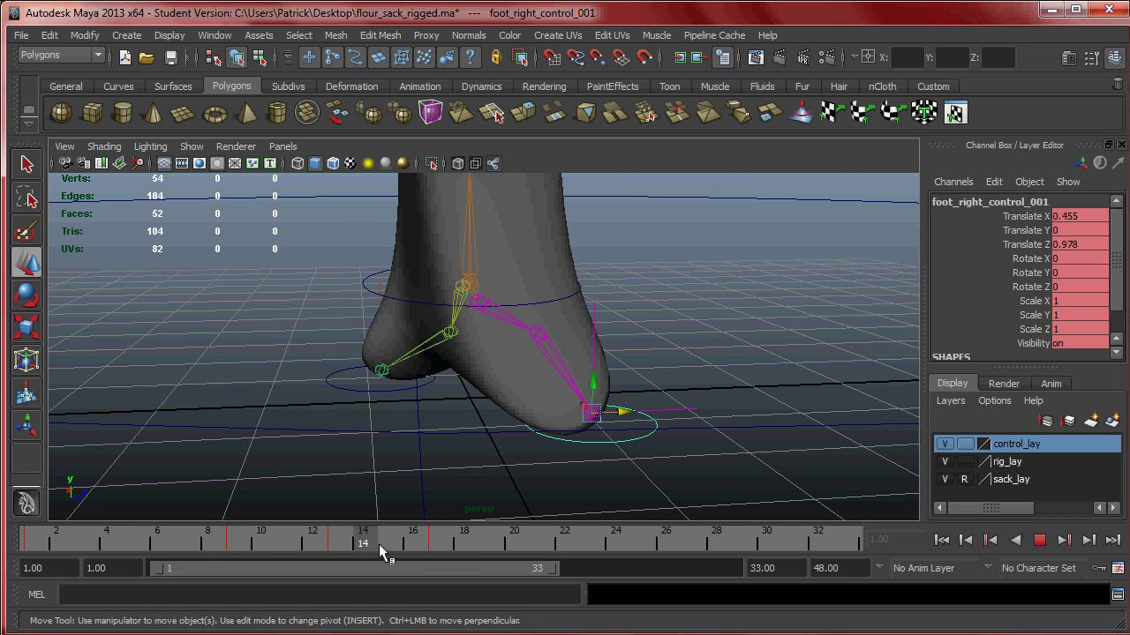
{"action": "left_click", "coordinate": [444, 546]}
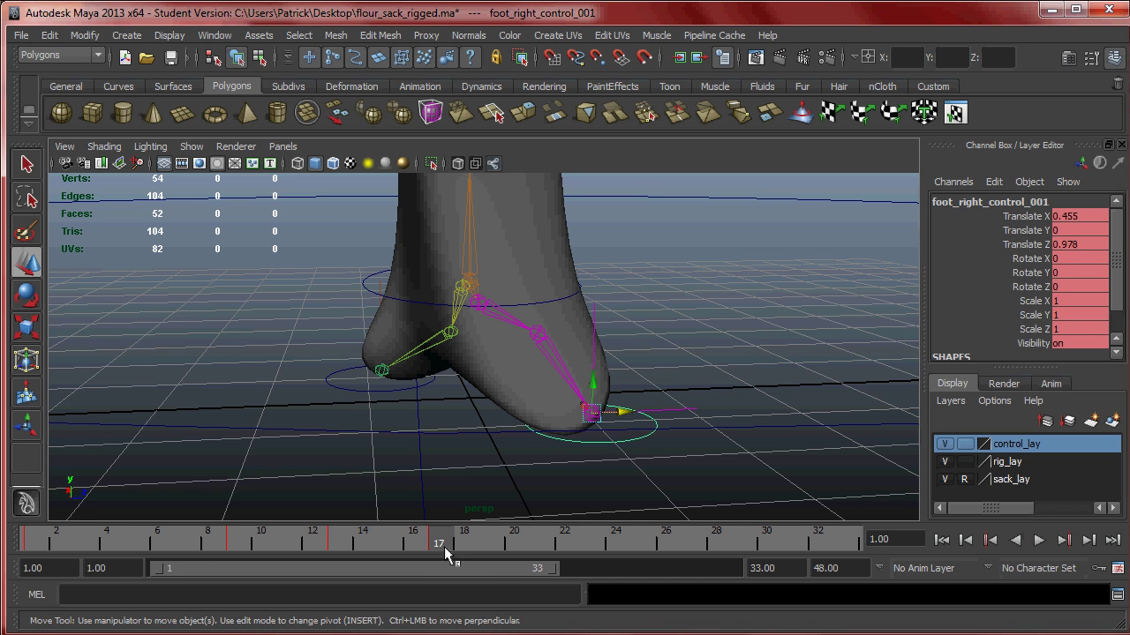
{"action": "left_click", "coordinate": [427, 387]}
{"action": "left_click_drag", "start_coordinate": [539, 438], "coordinate": [517, 449], "text": "alt"}
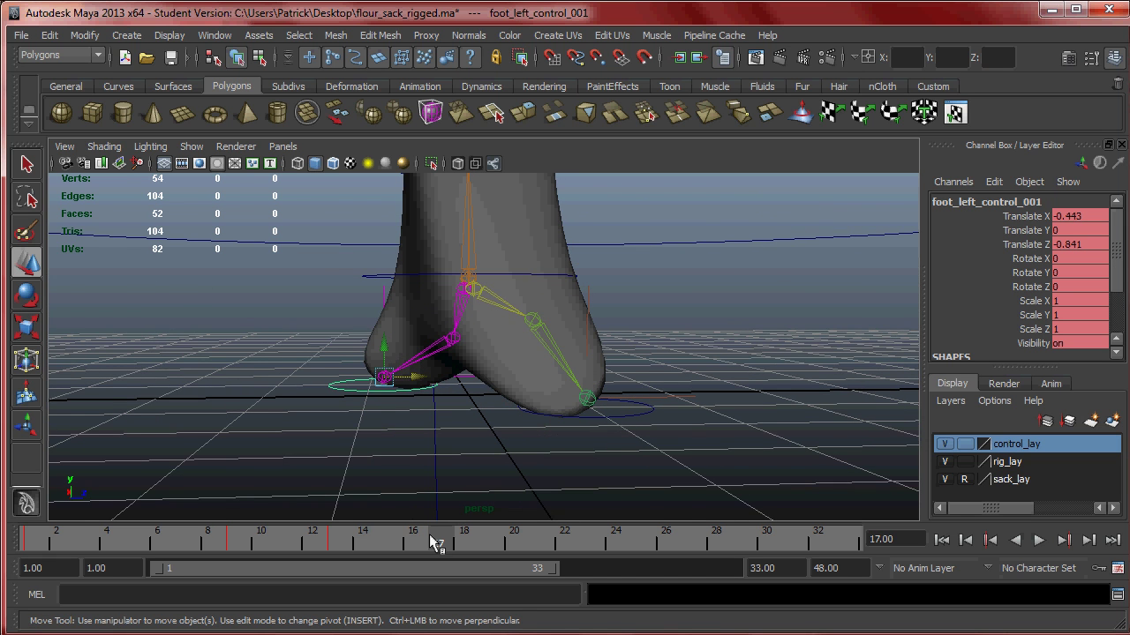
{"action": "left_click_drag", "start_coordinate": [462, 396], "coordinate": [418, 408], "text": "alt"}
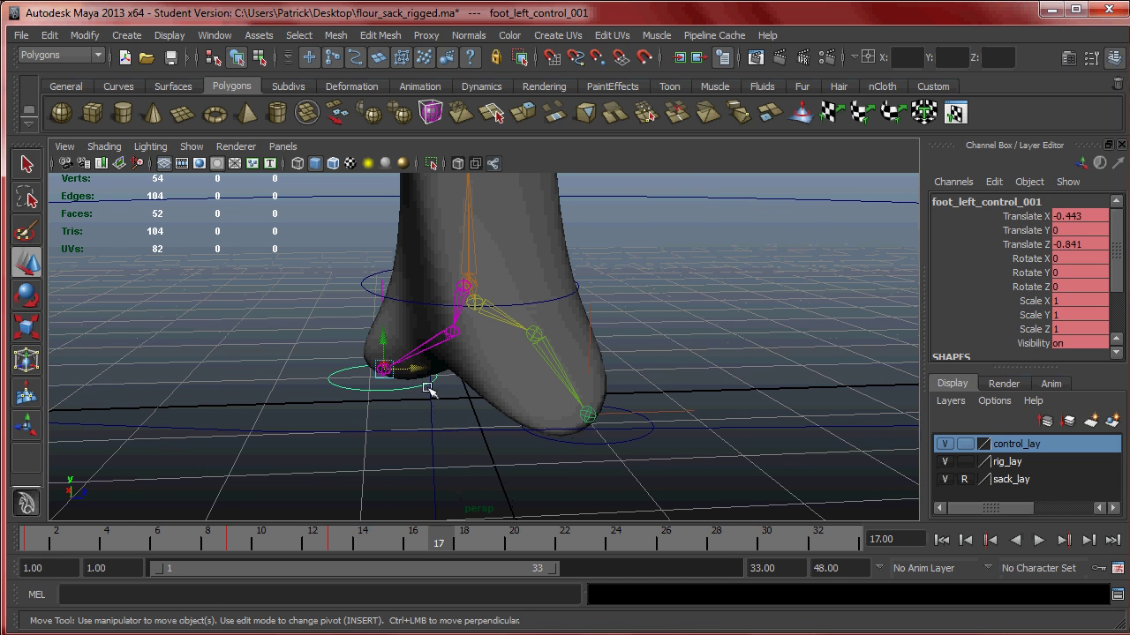
Step: Slide the left foot control forward to a Translate Z of about 0.966, adjusting it in the side view, and key it at frame 17
{"action": "left_click_drag", "start_coordinate": [415, 369], "coordinate": [586, 372]}
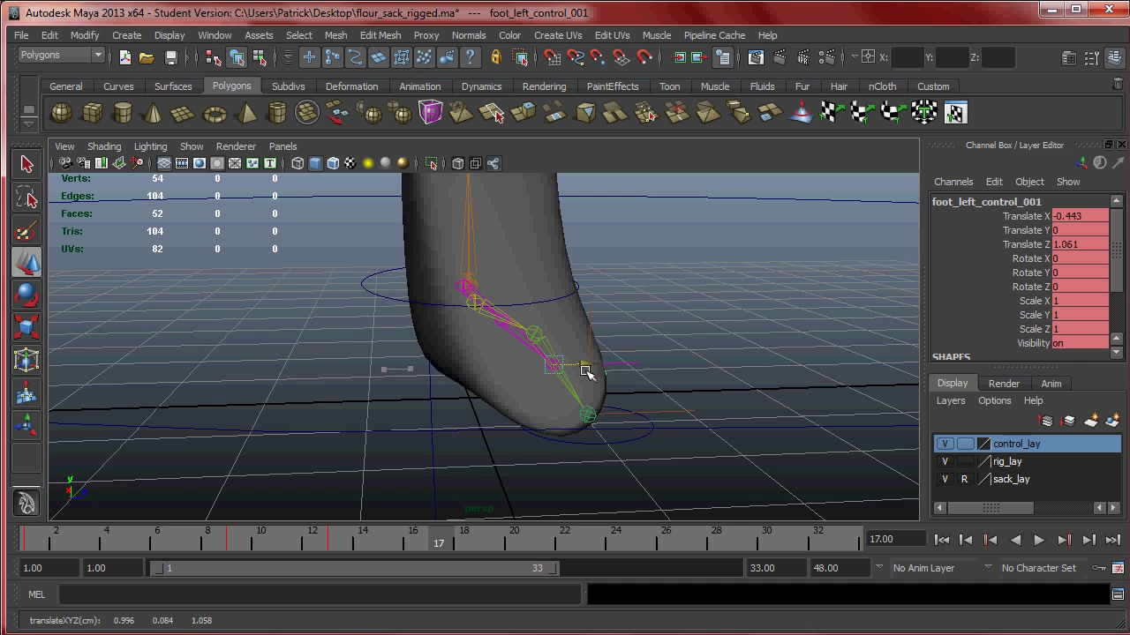
{"action": "key", "text": "space"}
{"action": "key", "text": "space"}
{"action": "middle_click_drag", "start_coordinate": [478, 405], "coordinate": [548, 430], "text": "alt"}
{"action": "mouse_move", "coordinate": [348, 425]}
{"action": "left_mouse_down"}
{"action": "mouse_move", "coordinate": [373, 423]}
{"action": "mouse_move", "coordinate": [336, 424]}
{"action": "mouse_move", "coordinate": [398, 424]}
{"action": "mouse_move", "coordinate": [341, 430]}
{"action": "left_mouse_up"}
{"action": "key", "text": "ctrl+z"}
{"action": "key", "text": "space"}
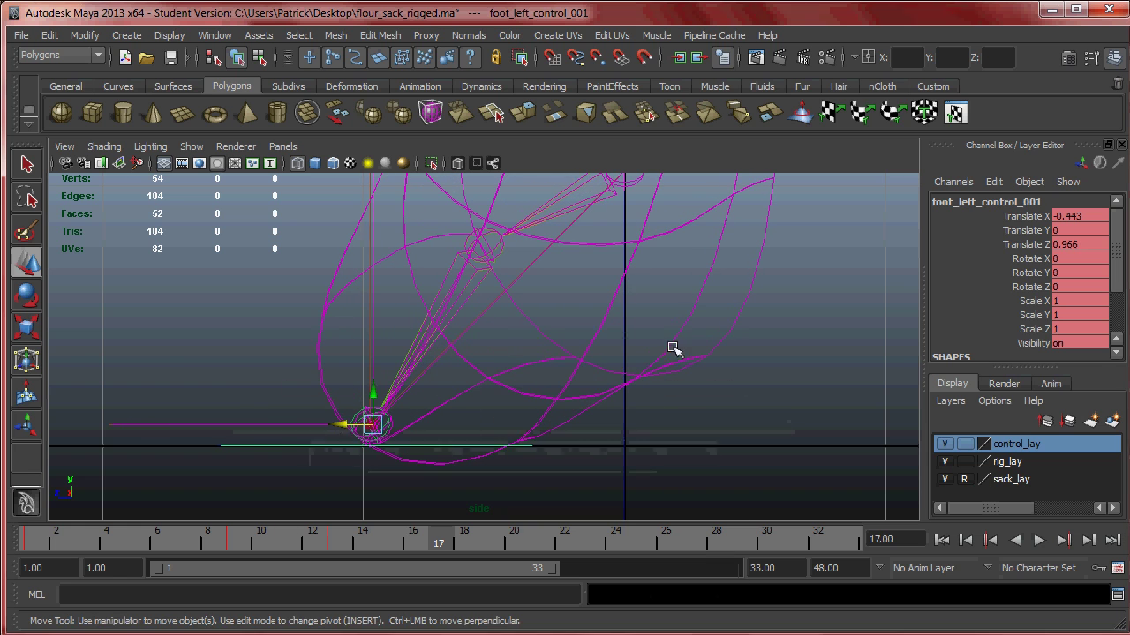
{"action": "key", "text": "space"}
{"action": "left_click_drag", "start_coordinate": [518, 383], "coordinate": [512, 433], "text": "alt"}
{"action": "mouse_move", "coordinate": [436, 539]}
{"action": "left_mouse_down"}
{"action": "mouse_move", "coordinate": [16, 536]}
{"action": "mouse_move", "coordinate": [442, 533]}
{"action": "mouse_move", "coordinate": [6, 555]}
{"action": "mouse_move", "coordinate": [474, 540]}
{"action": "mouse_move", "coordinate": [35, 542]}
{"action": "mouse_move", "coordinate": [439, 542]}
{"action": "left_mouse_up"}
{"action": "left_click_drag", "start_coordinate": [479, 420], "coordinate": [530, 422], "text": "alt"}
{"action": "mouse_move", "coordinate": [449, 544]}
{"action": "left_mouse_down"}
{"action": "mouse_move", "coordinate": [60, 549]}
{"action": "mouse_move", "coordinate": [437, 547]}
{"action": "left_mouse_up"}
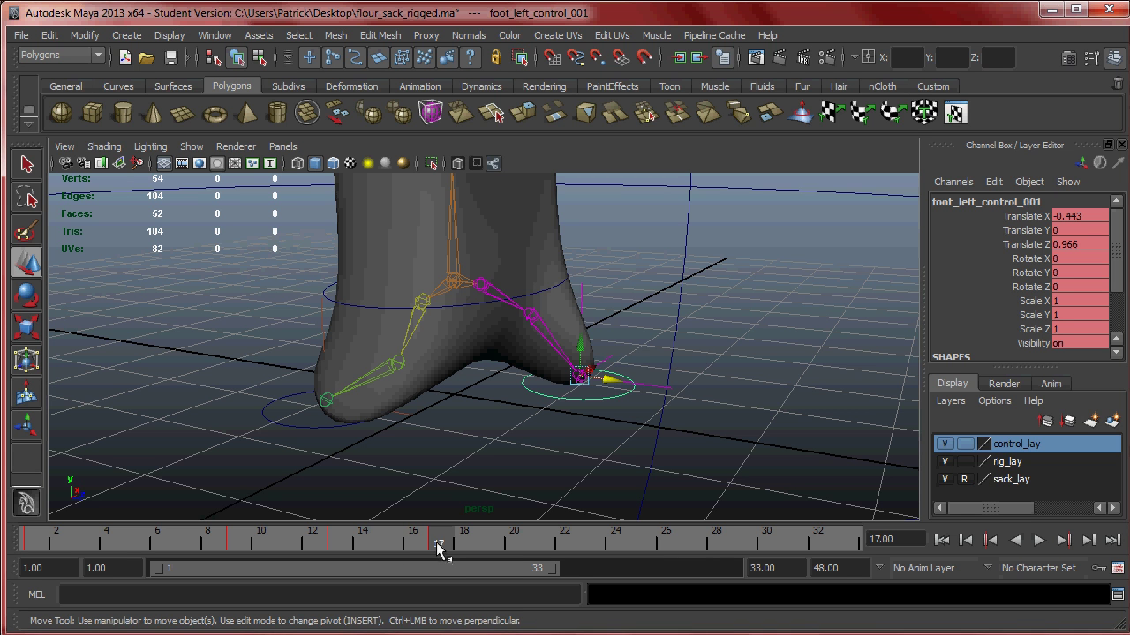
Step: Compare the poses at frames 17, 21 and 25 with the contact, down and passing positions on the walk cycle chart
{"action": "key", "text": "alt+Tab"}
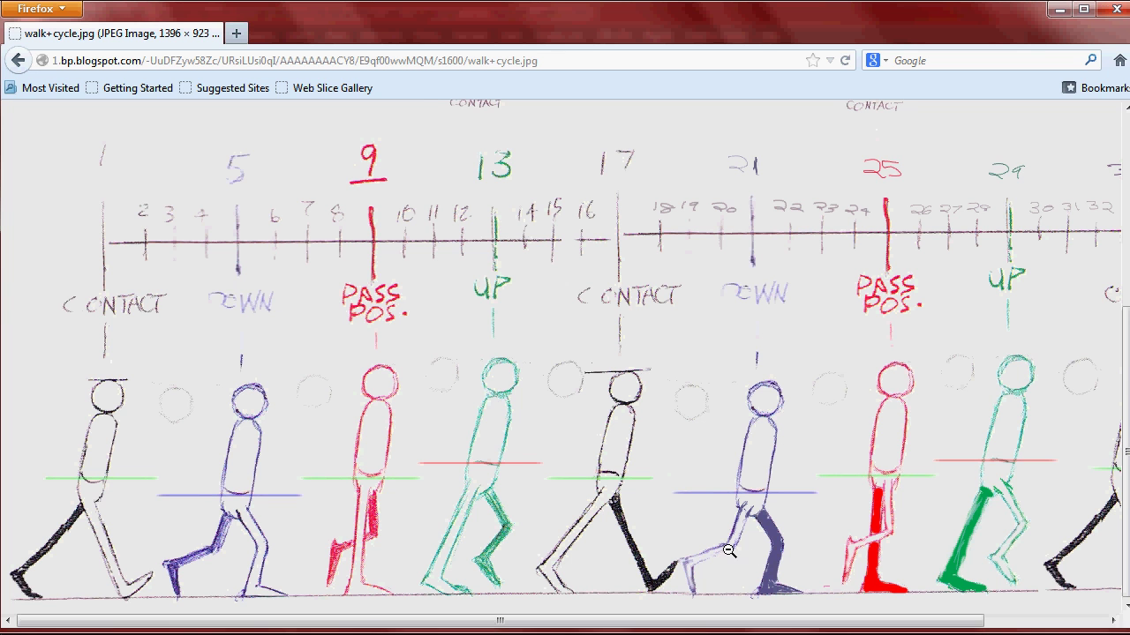
{"action": "key", "text": "alt+Tab"}
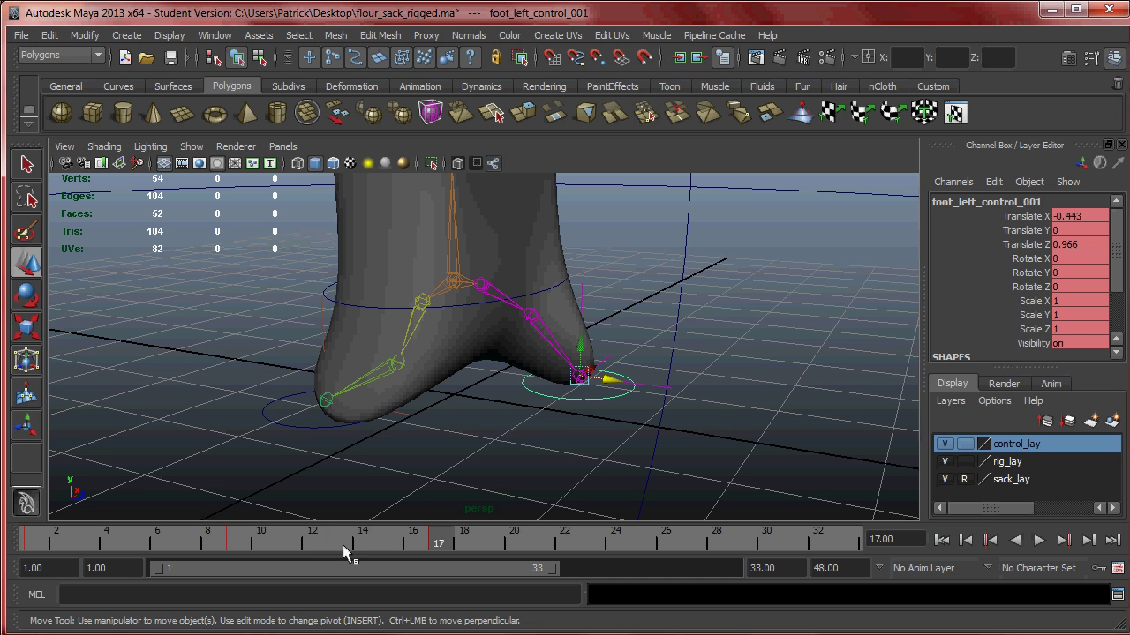
{"action": "mouse_move", "coordinate": [449, 536]}
{"action": "left_mouse_down"}
{"action": "mouse_move", "coordinate": [558, 547]}
{"action": "mouse_move", "coordinate": [438, 549]}
{"action": "mouse_move", "coordinate": [554, 549]}
{"action": "mouse_move", "coordinate": [540, 547]}
{"action": "left_mouse_up"}
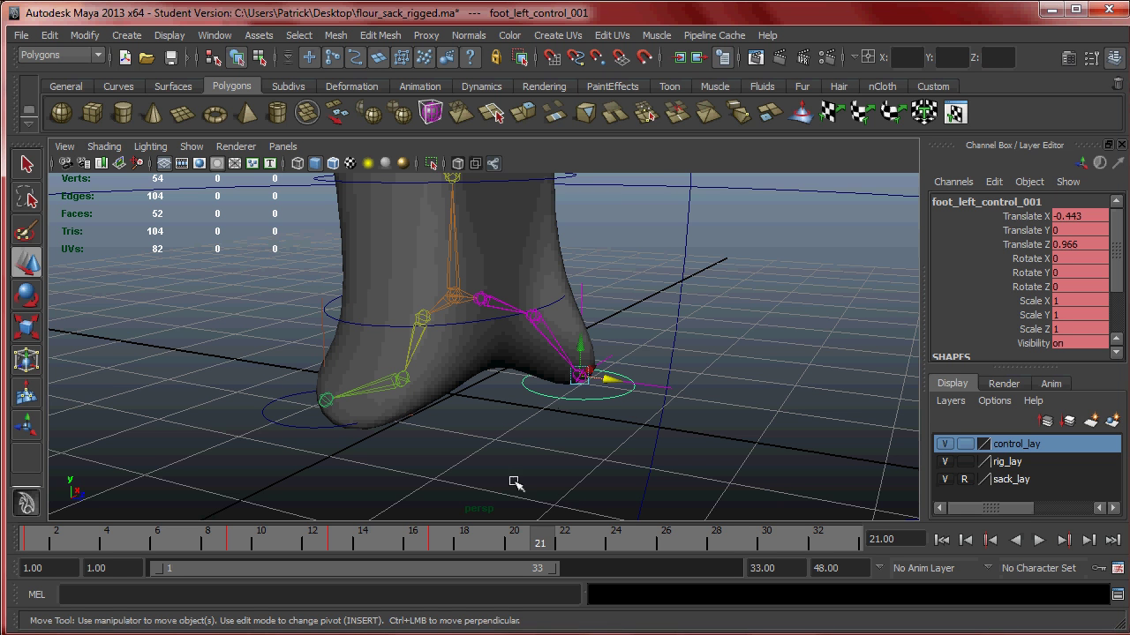
{"action": "key", "text": "alt+Tab"}
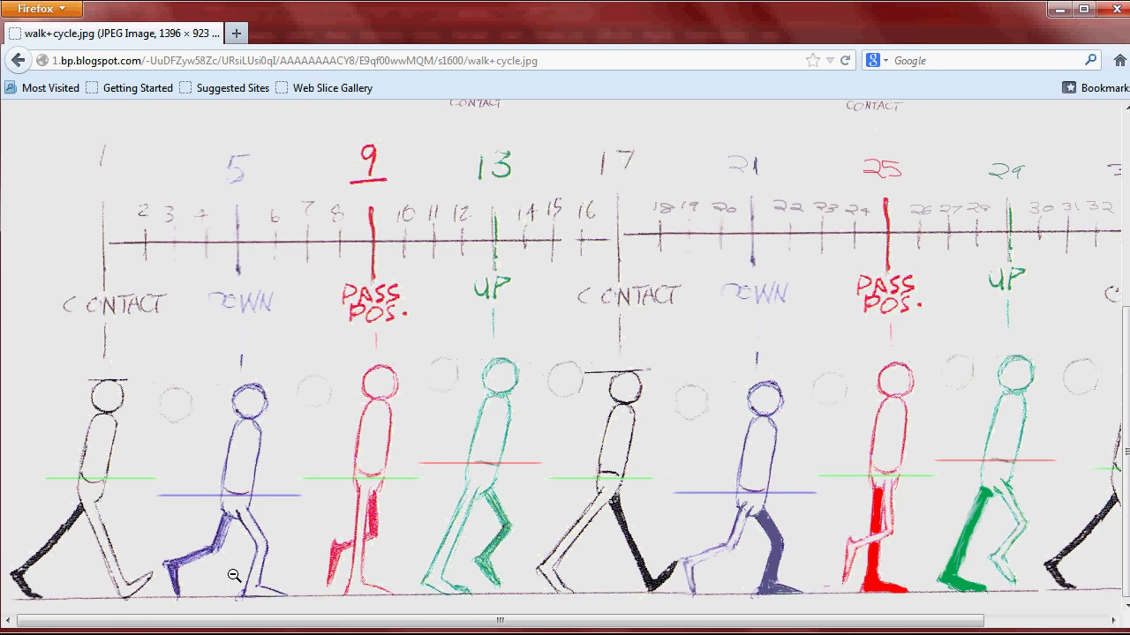
{"action": "key", "text": "alt+Tab"}
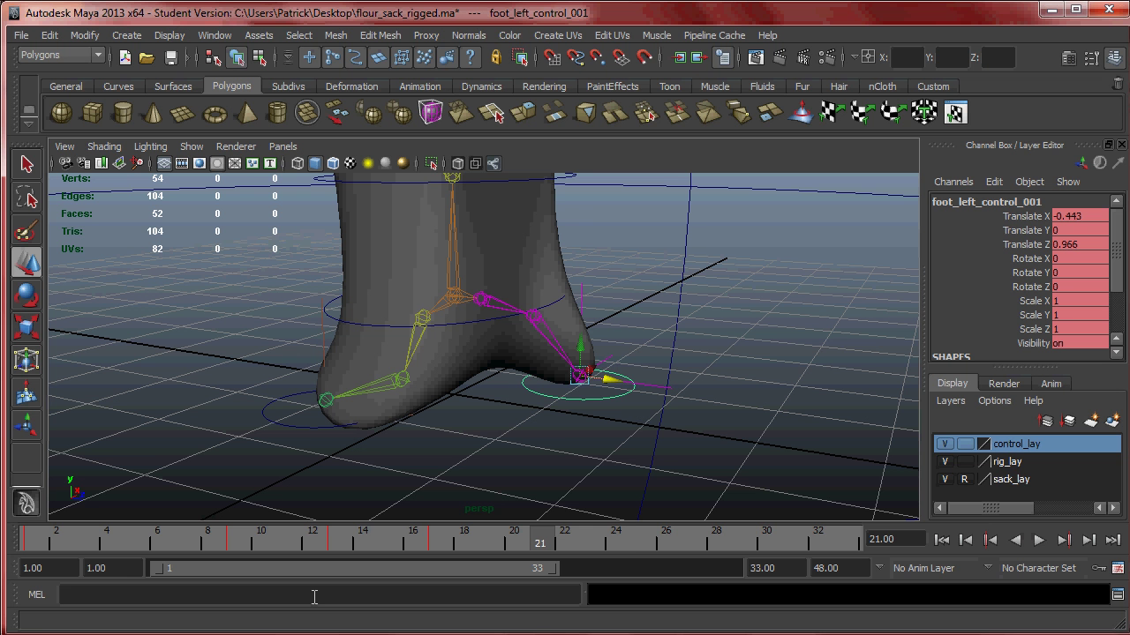
{"action": "left_click_drag", "start_coordinate": [562, 545], "coordinate": [640, 541]}
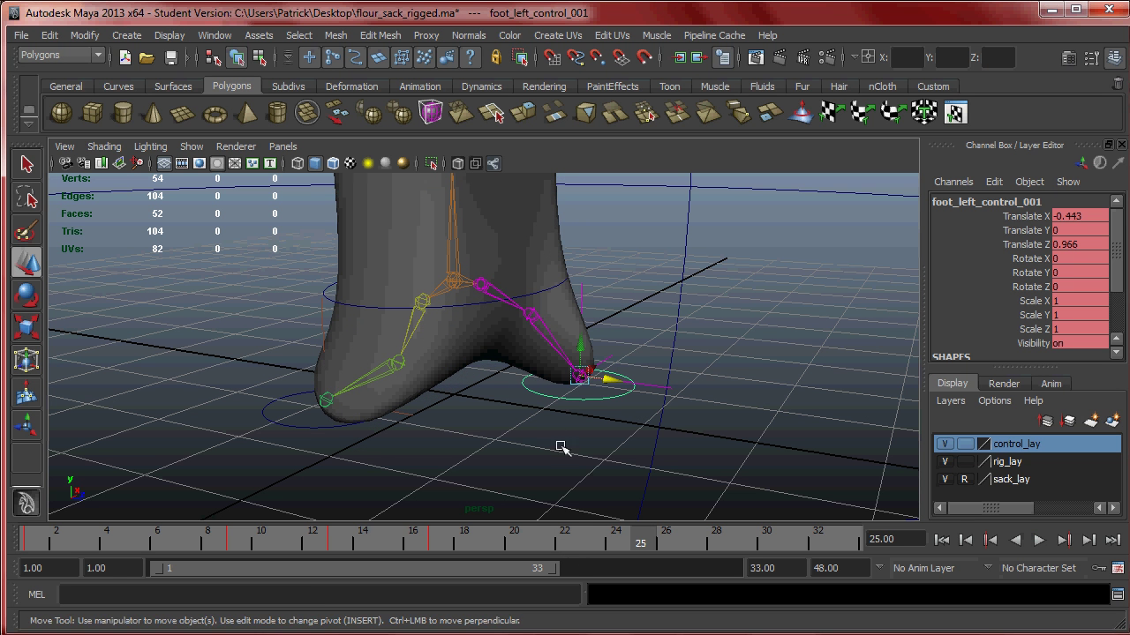
{"action": "key", "text": "alt+Tab"}
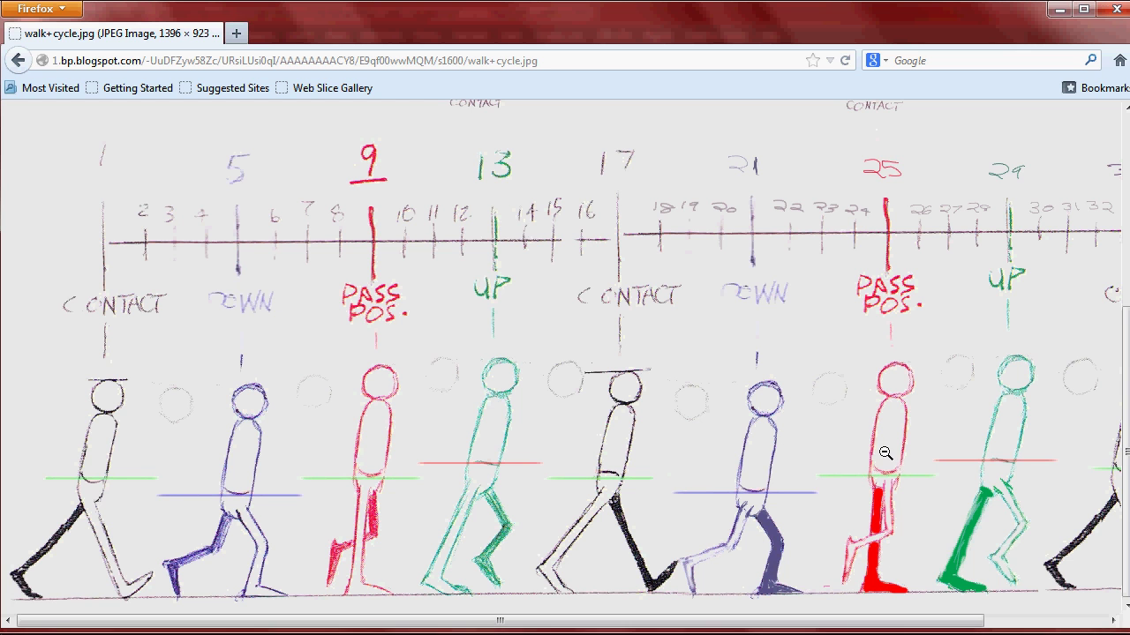
{"action": "mouse_move", "coordinate": [250, 609]}
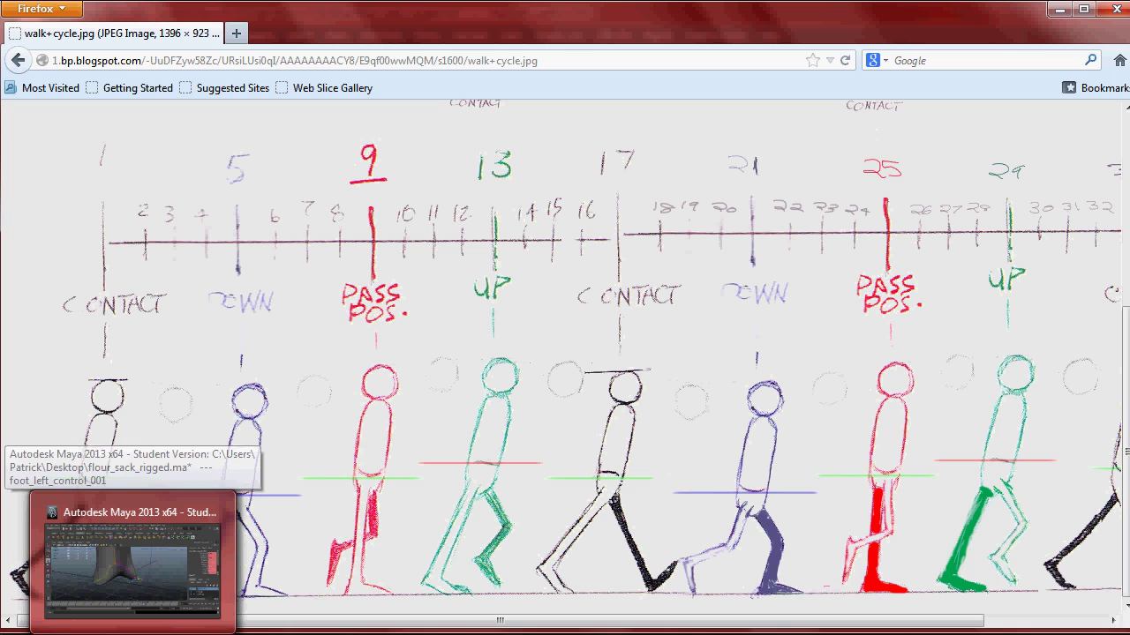
{"action": "left_click", "coordinate": [250, 609]}
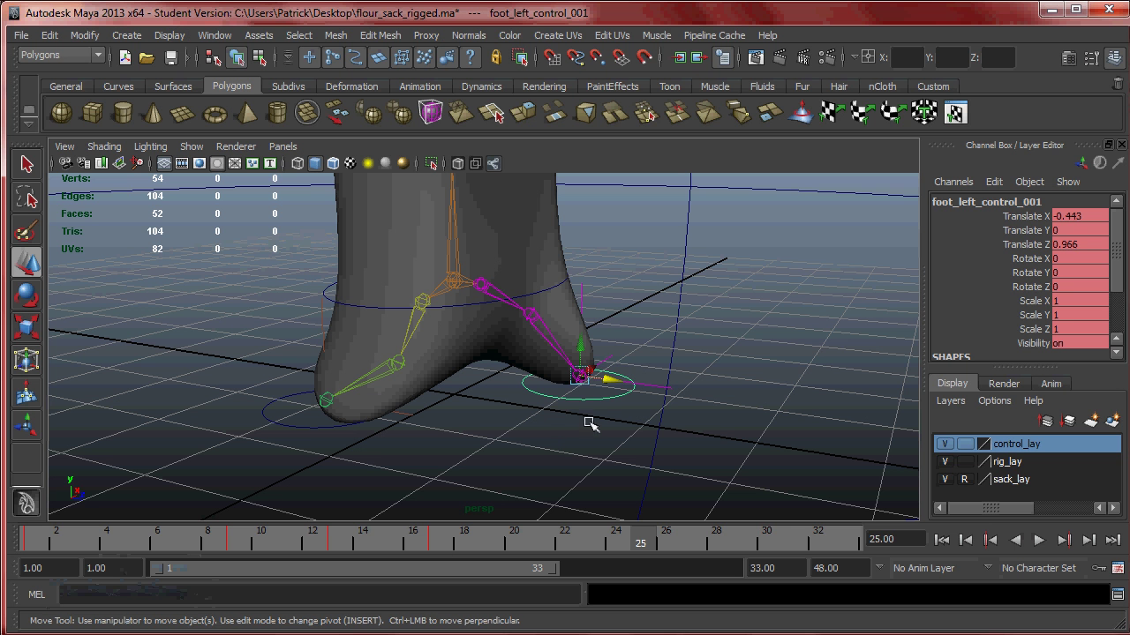
{"action": "key", "text": "alt+Tab"}
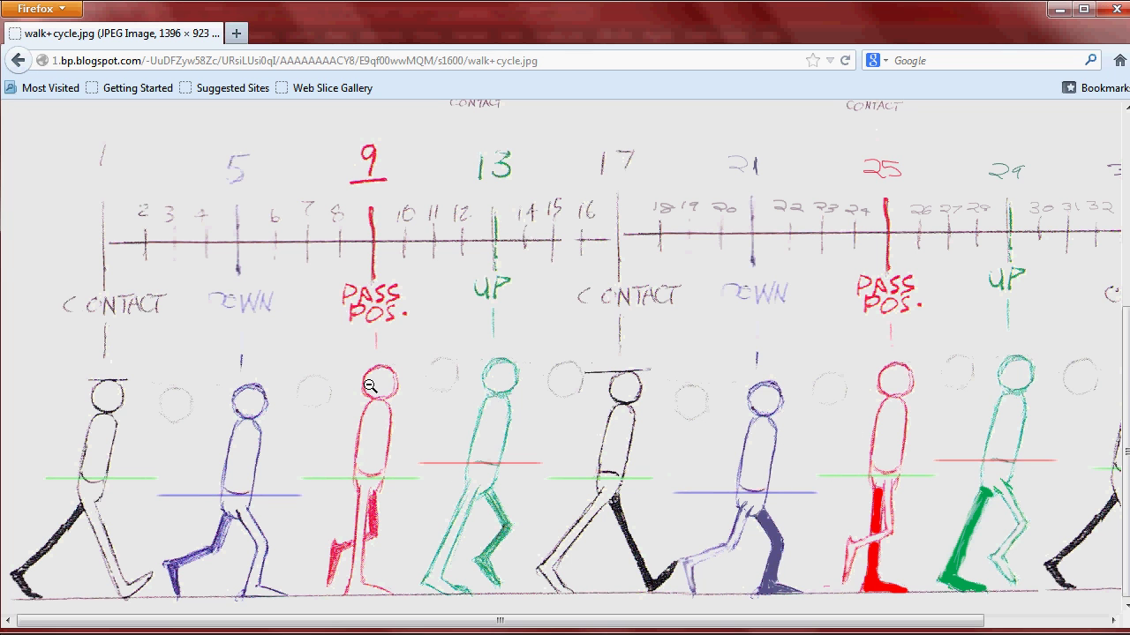
{"action": "key", "text": "alt+Tab"}
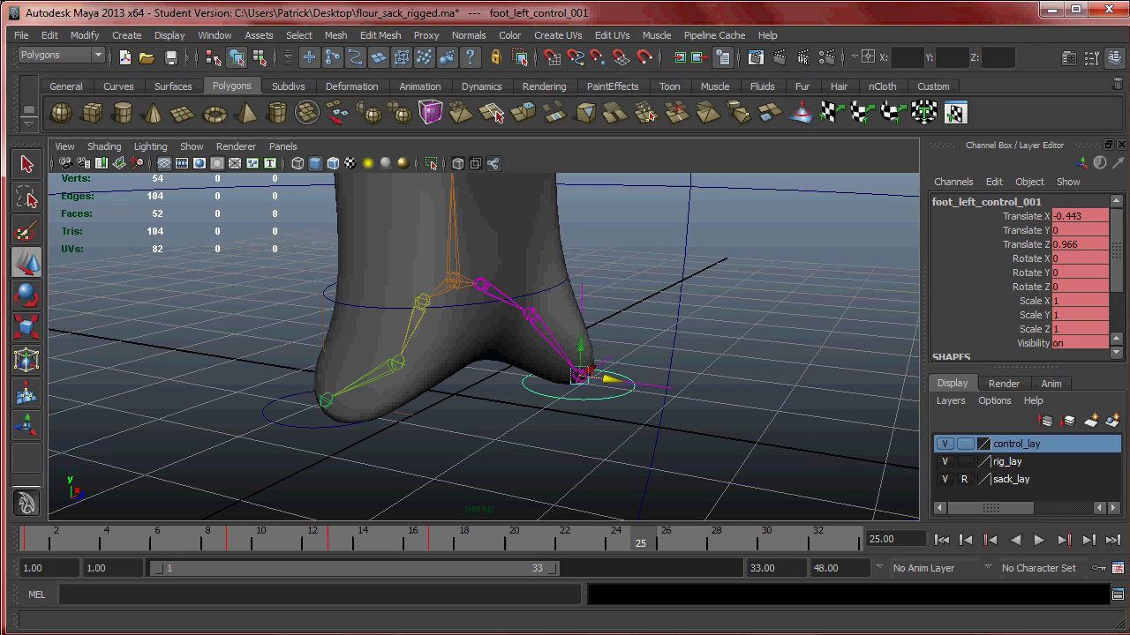
Step: Go to the passing pose at frame 9 and hold it while moving the timeline to frame 25, checking the reference chart
{"action": "left_click", "coordinate": [252, 542]}
{"action": "left_click_drag", "start_coordinate": [418, 403], "coordinate": [477, 288], "text": "alt"}
{"action": "left_click_drag", "start_coordinate": [261, 542], "coordinate": [228, 542]}
{"action": "key", "text": "alt+Tab"}
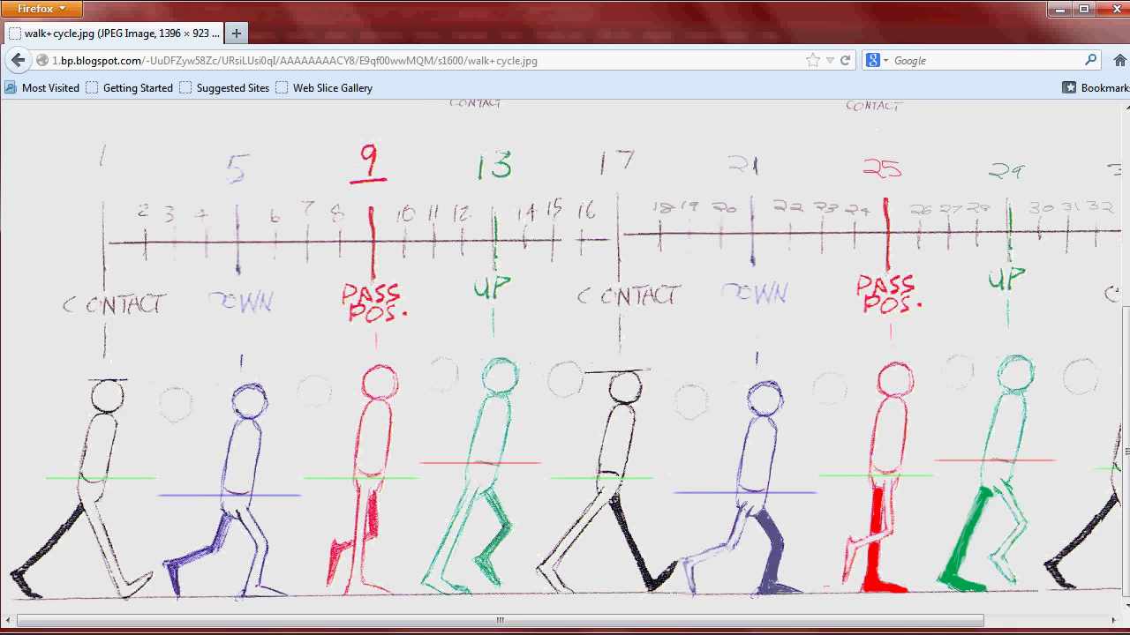
{"action": "key", "text": "alt+Tab"}
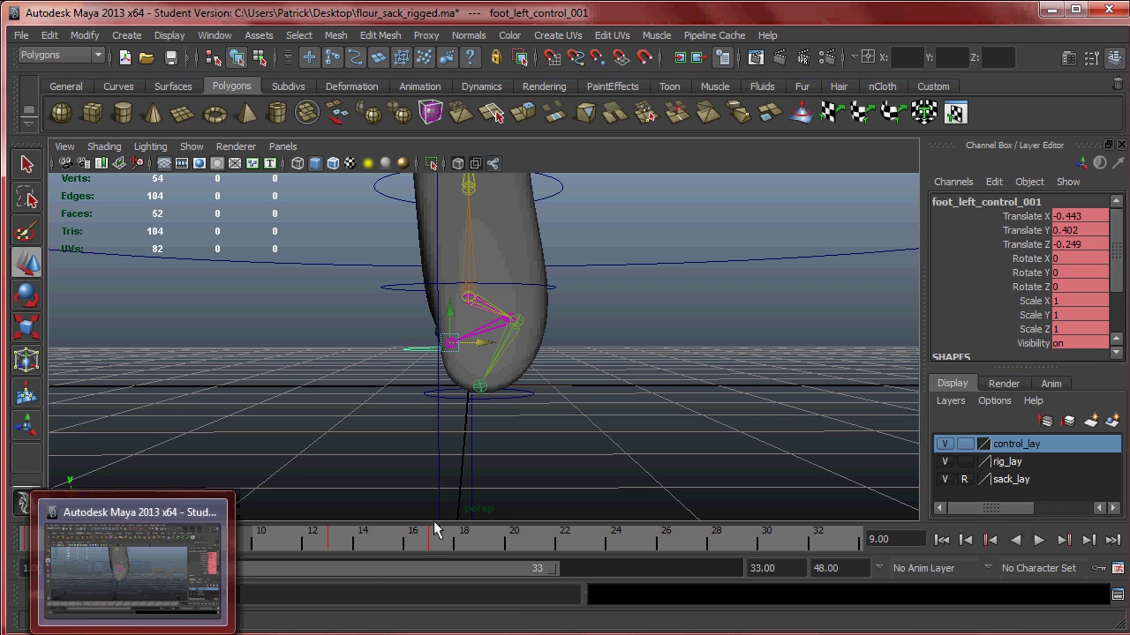
{"action": "key", "text": "alt+v"}
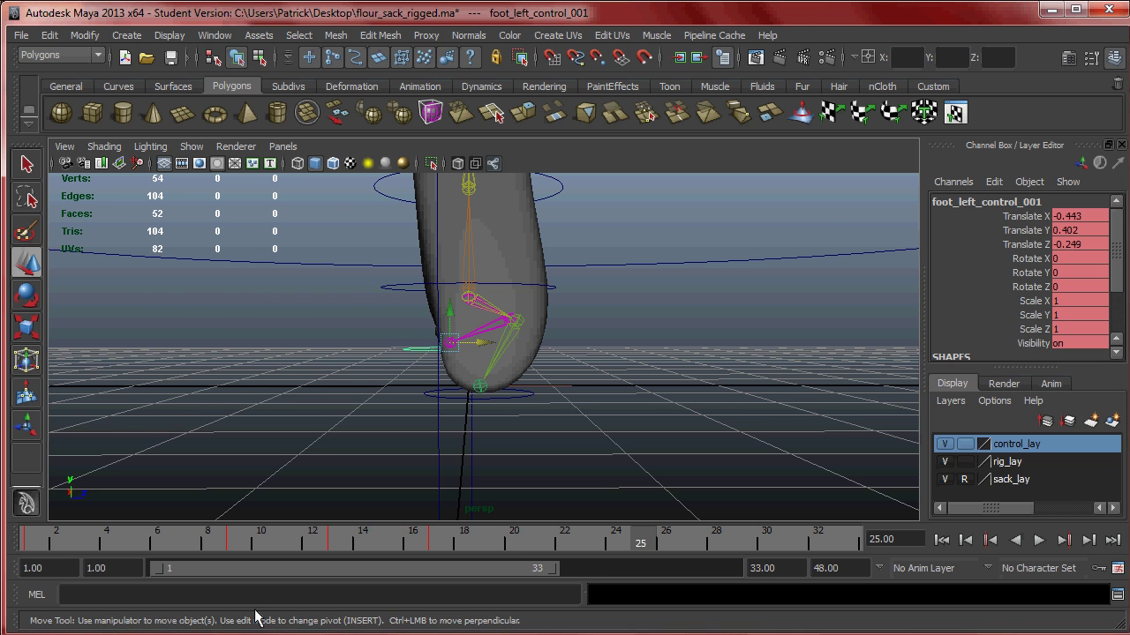
{"action": "key", "text": "alt+Tab"}
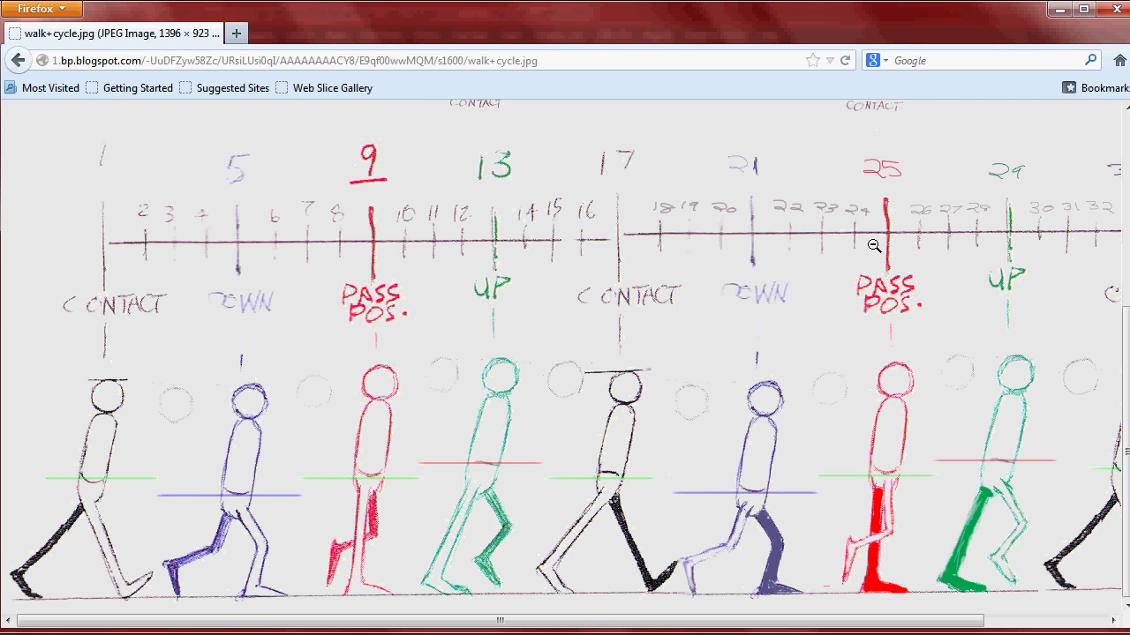
{"action": "key", "text": "alt+Tab"}
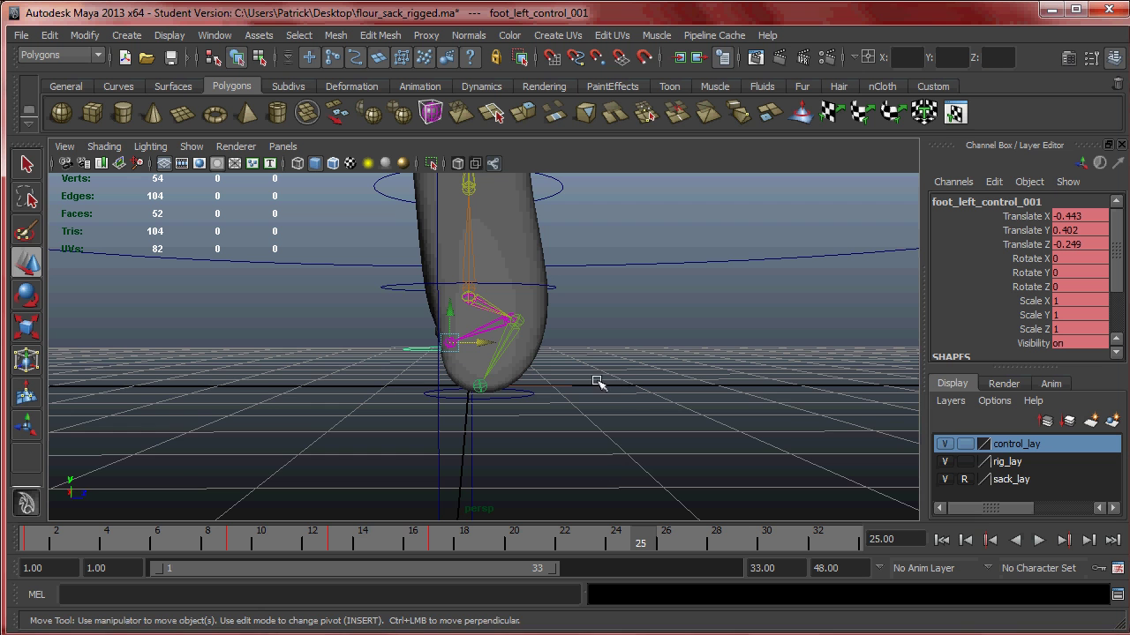
Step: Lift the right foot control to about Translate Y 0.394 and Translate Z -0.253 in the side view, and key it at frame 25
{"action": "left_click_drag", "start_coordinate": [525, 383], "coordinate": [590, 379], "text": "alt"}
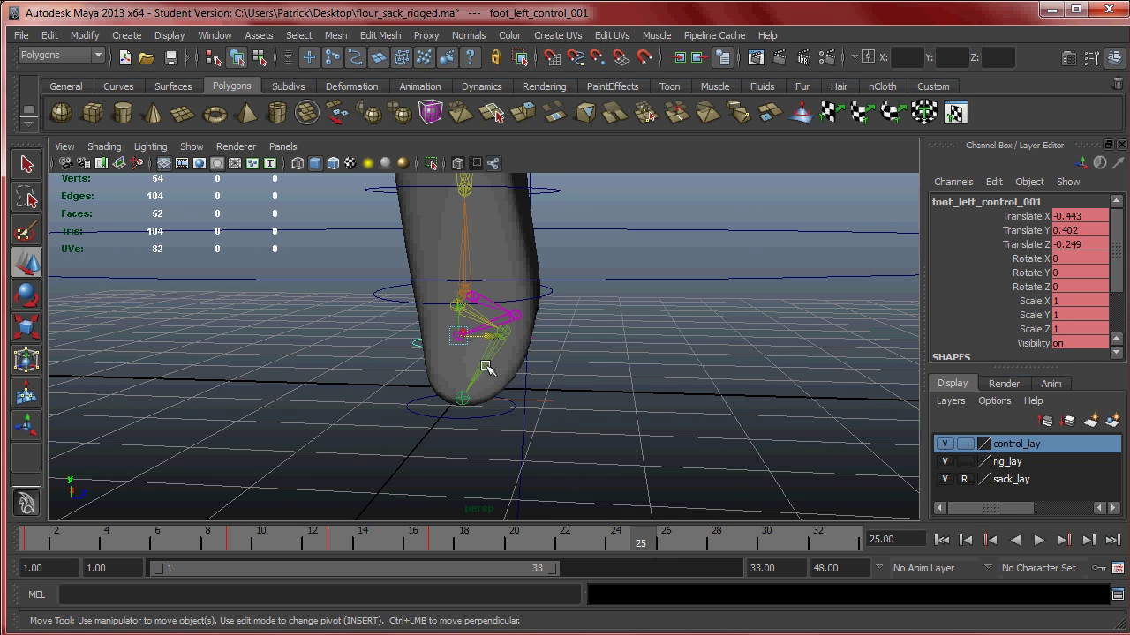
{"action": "mouse_move", "coordinate": [644, 547]}
{"action": "left_mouse_down"}
{"action": "mouse_move", "coordinate": [597, 531]}
{"action": "mouse_move", "coordinate": [233, 540]}
{"action": "mouse_move", "coordinate": [632, 550]}
{"action": "left_mouse_up"}
{"action": "left_click_drag", "start_coordinate": [585, 450], "coordinate": [720, 322], "text": "alt"}
{"action": "left_click", "coordinate": [530, 411]}
{"action": "key", "text": "space"}
{"action": "key", "text": "space"}
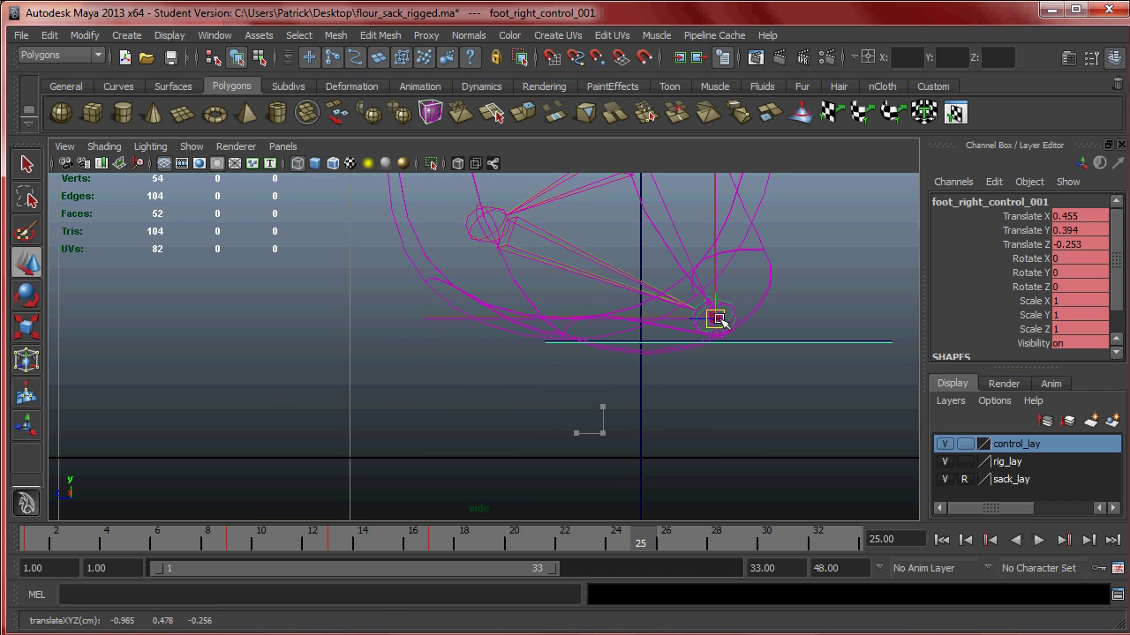
{"action": "middle_click_drag", "start_coordinate": [724, 373], "coordinate": [665, 403], "text": "alt"}
{"action": "right_click_drag", "start_coordinate": [666, 404], "coordinate": [718, 391], "text": "alt"}
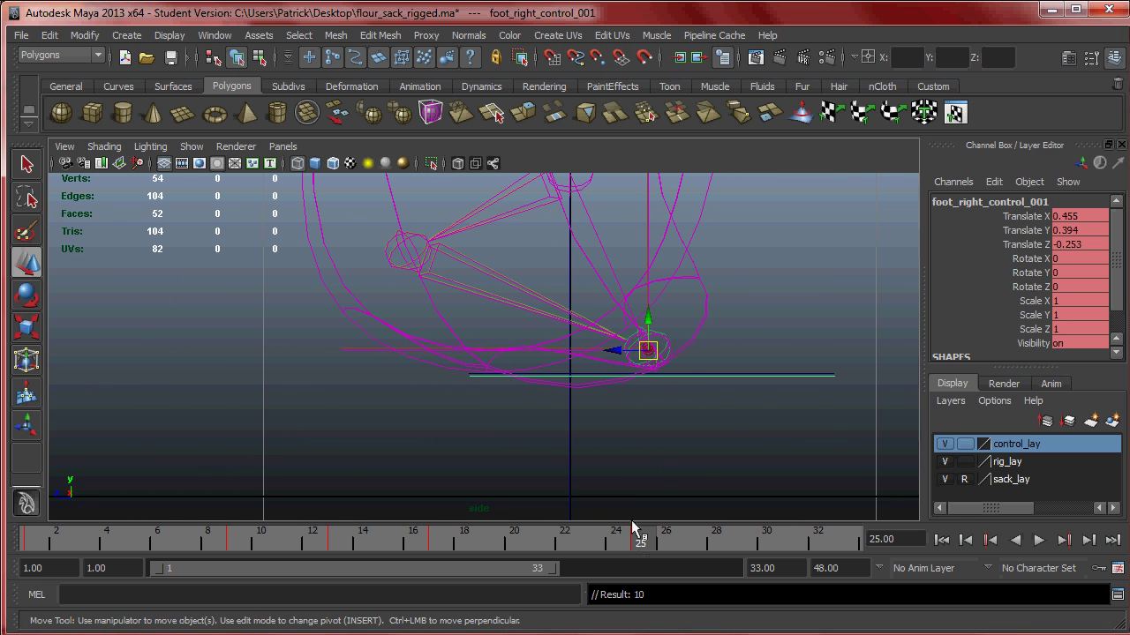
Step: Carry the left foot's frame 9 pose to frame 25, lower it to about Translate Y -0.001, Translate Z 0.125, and key it
{"action": "left_click_drag", "start_coordinate": [647, 543], "coordinate": [235, 542]}
{"action": "middle_click_drag", "start_coordinate": [796, 337], "coordinate": [764, 328], "text": "alt"}
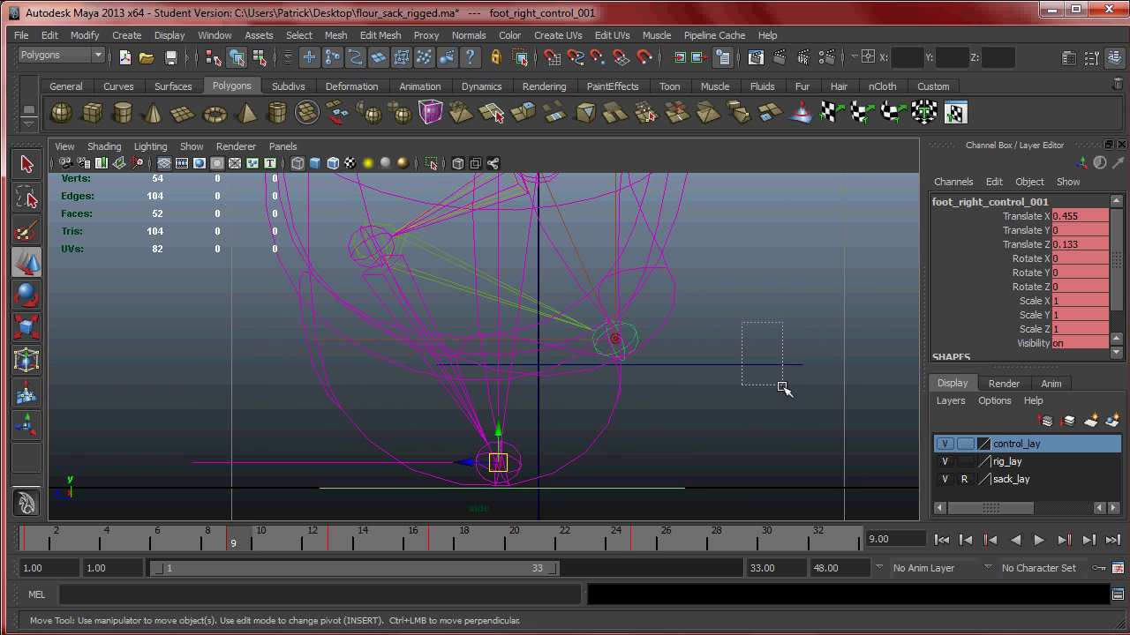
{"action": "left_click_drag", "start_coordinate": [779, 378], "coordinate": [784, 396]}
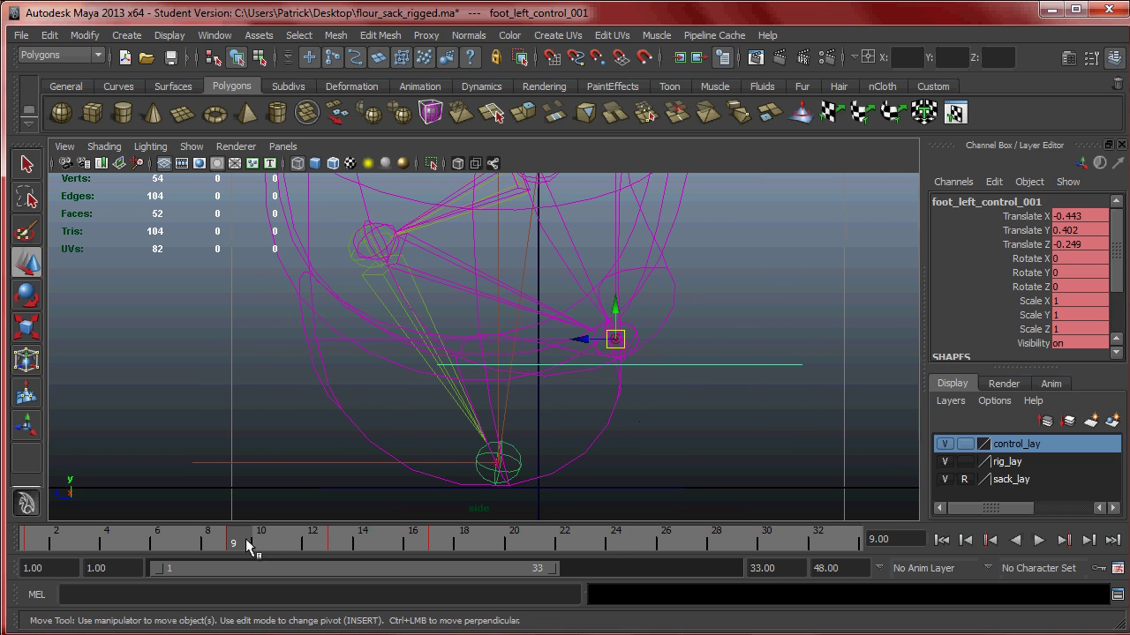
{"action": "left_click_drag", "start_coordinate": [245, 542], "coordinate": [642, 543]}
{"action": "left_click_drag", "start_coordinate": [622, 338], "coordinate": [509, 462]}
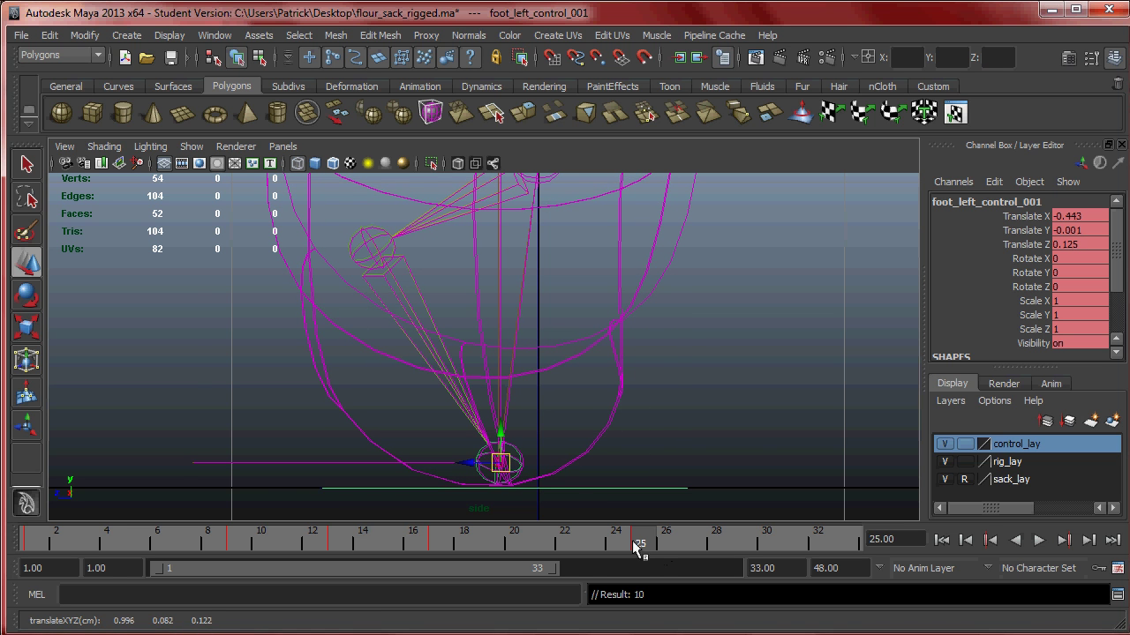
Step: Play the walk animation in the perspective view and scrub the timeline to review the new passing pose
{"action": "key", "text": "space"}
{"action": "key", "text": "space"}
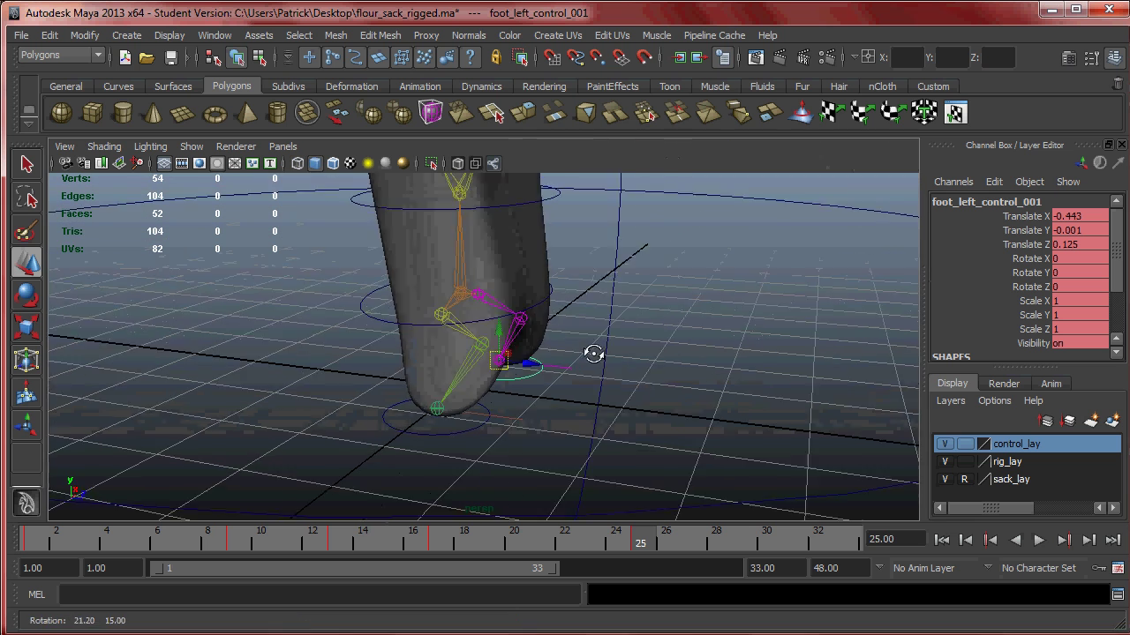
{"action": "key", "text": "alt+v"}
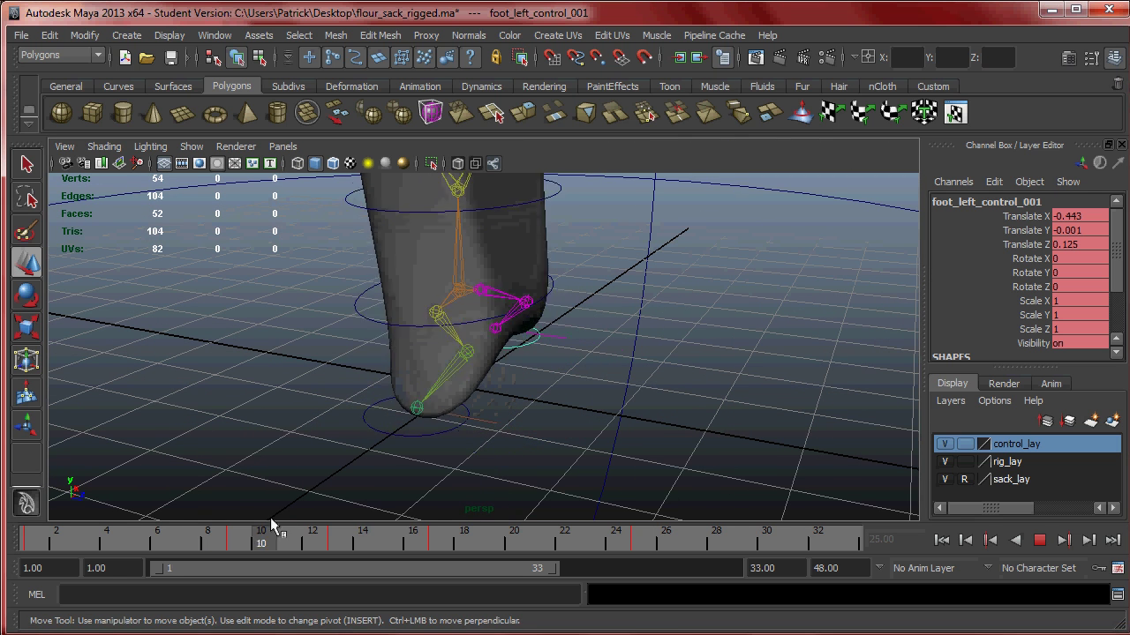
{"action": "left_click_drag", "start_coordinate": [721, 498], "coordinate": [607, 509]}
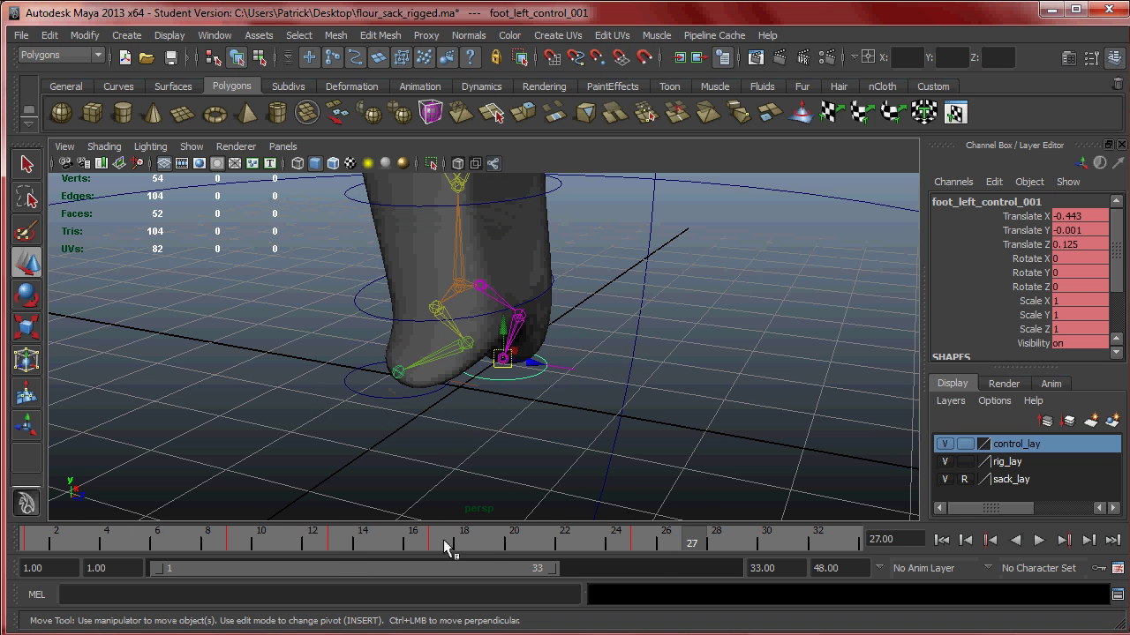
Step: Examine the chart's poses through frame 33, and compare the up position with the sack's feet at frame 13
{"action": "key", "text": "alt+Tab"}
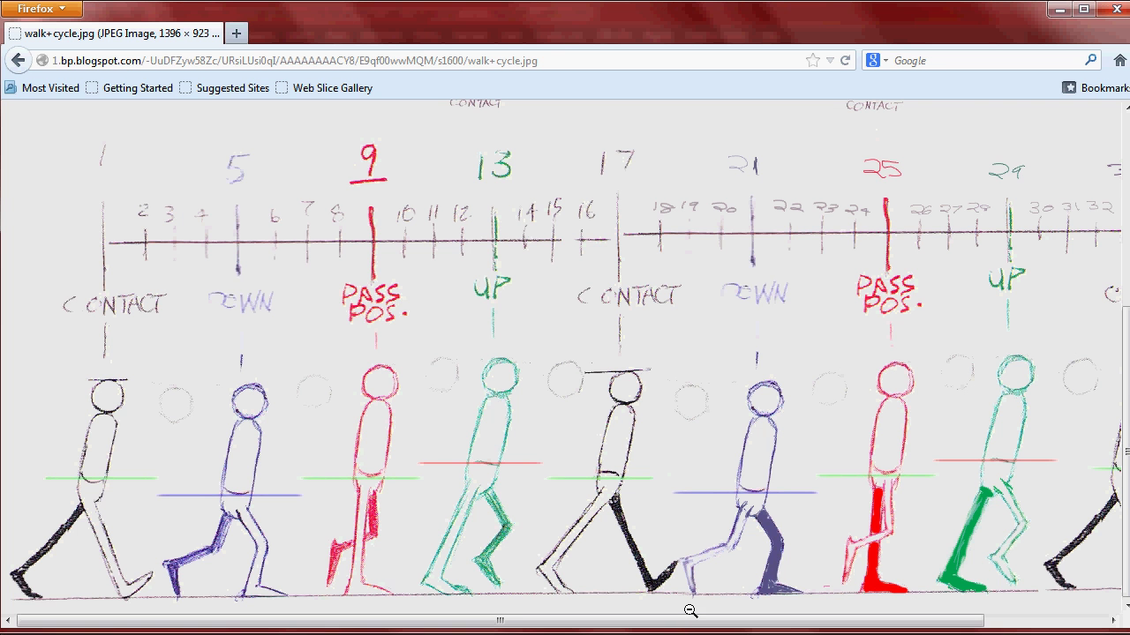
{"action": "left_click_drag", "start_coordinate": [672, 623], "coordinate": [793, 623]}
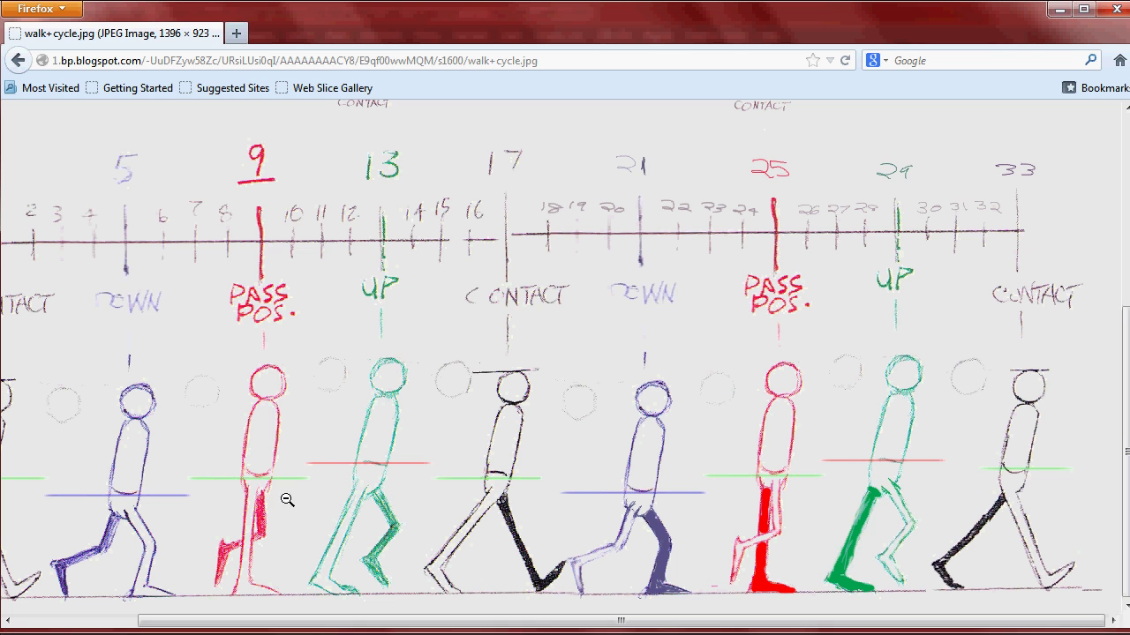
{"action": "key", "text": "alt+Tab"}
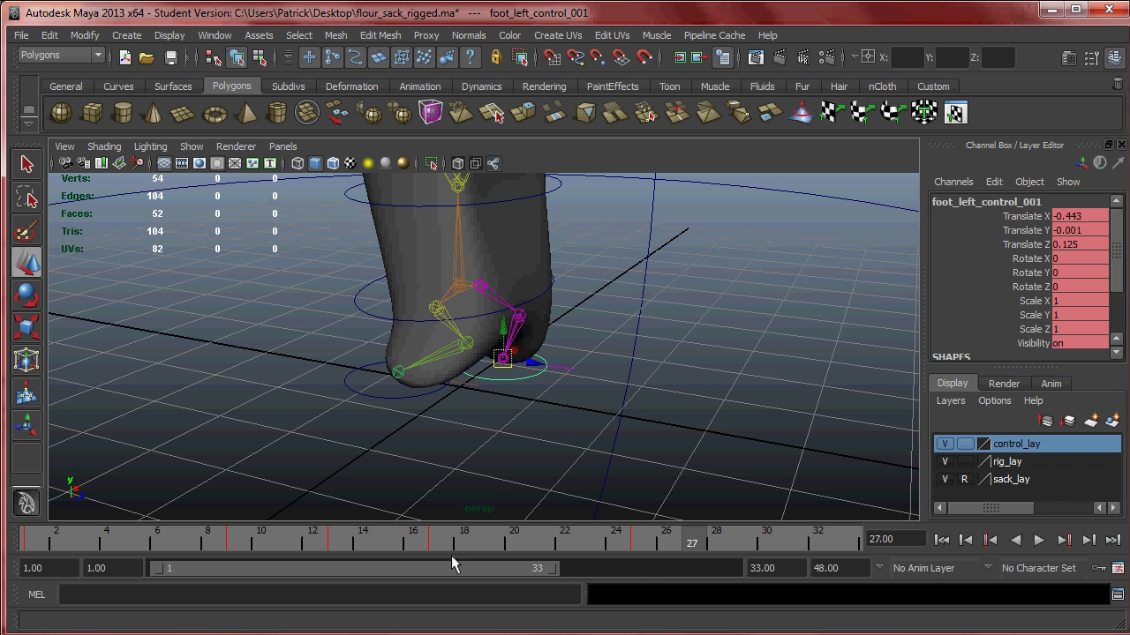
{"action": "left_click_drag", "start_coordinate": [449, 534], "coordinate": [338, 546]}
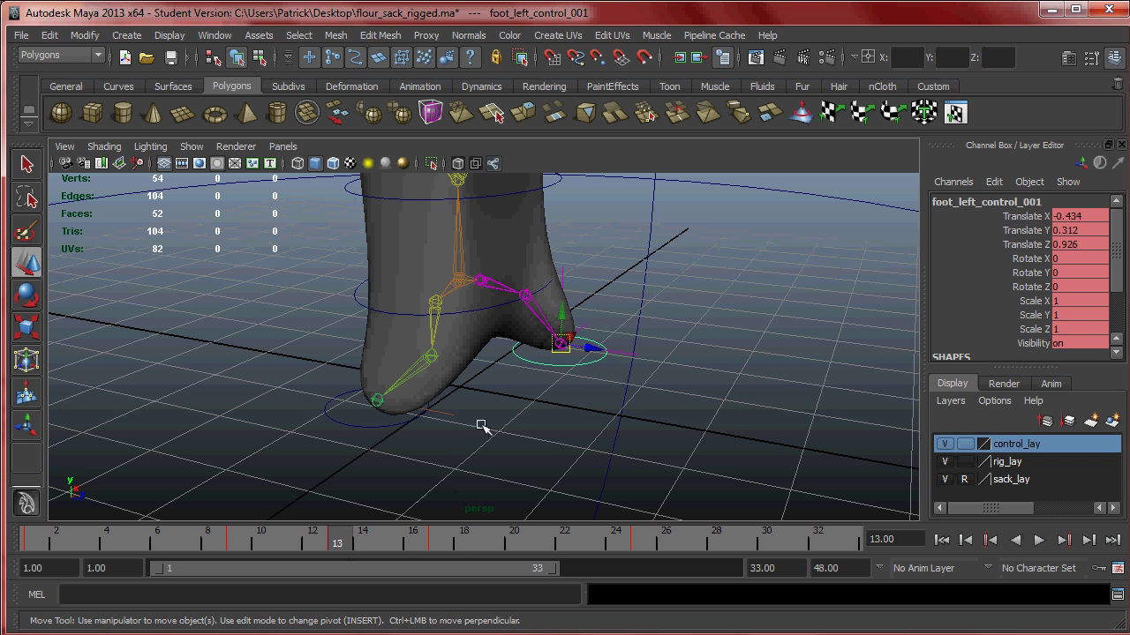
{"action": "left_click_drag", "start_coordinate": [482, 424], "coordinate": [435, 464], "text": "alt"}
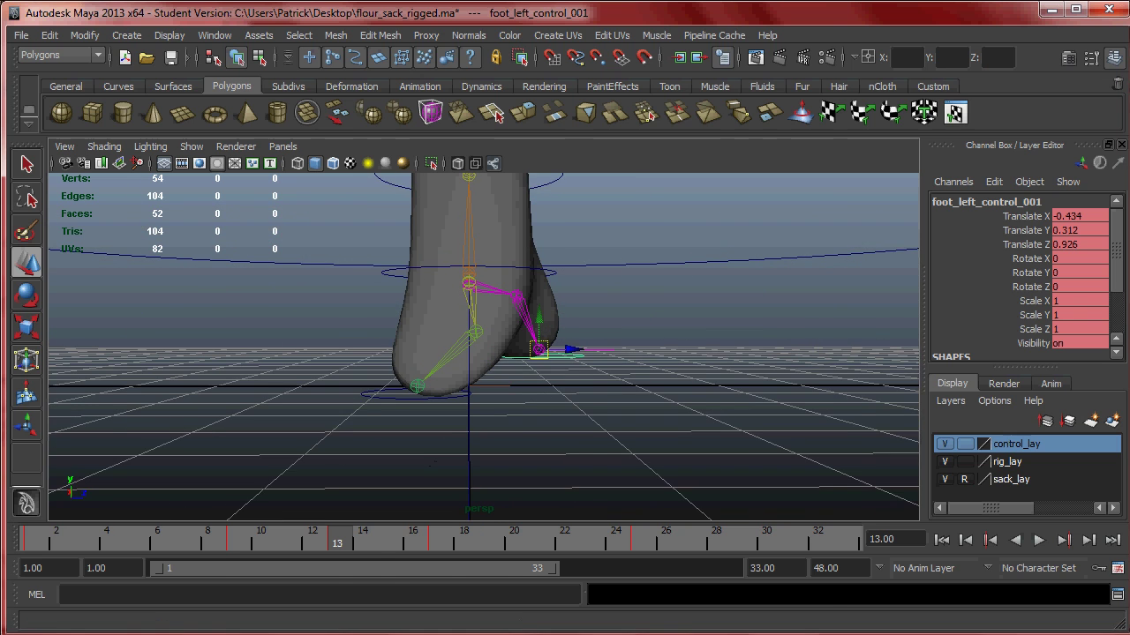
{"action": "key", "text": "alt+Tab"}
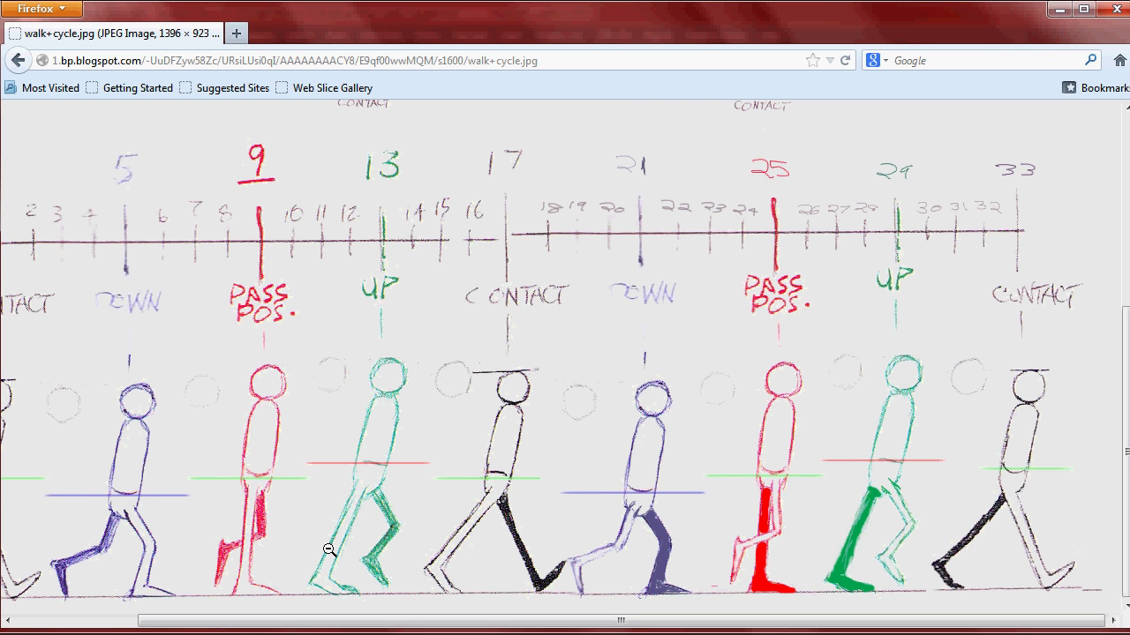
{"action": "key", "text": "alt+Tab"}
{"action": "left_click_drag", "start_coordinate": [560, 322], "coordinate": [568, 323], "text": "alt"}
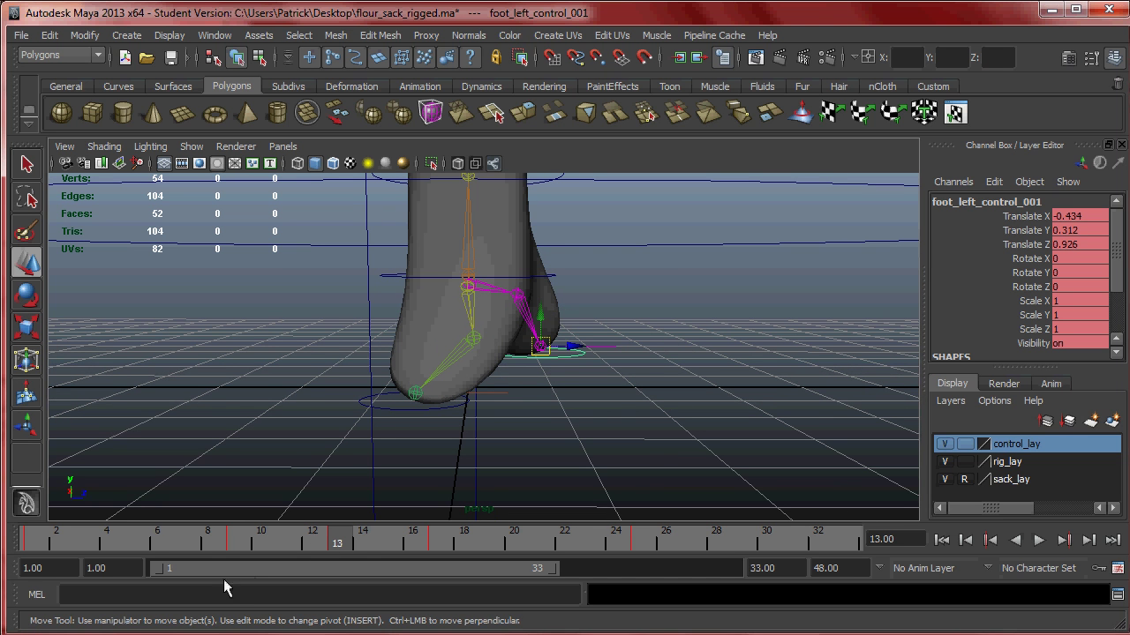
Step: At frame 29, move the left foot control to about Translate Y -0.005 and Translate Z -0.543 in the side view, and key it
{"action": "key", "text": "alt+Tab"}
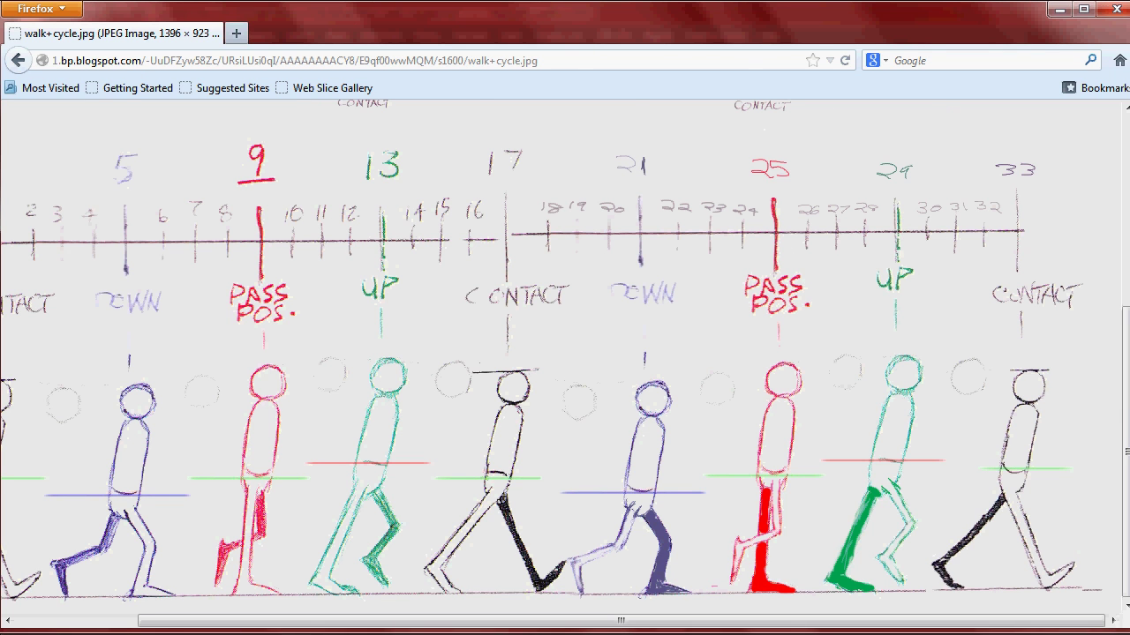
{"action": "key", "text": "alt+Tab"}
{"action": "left_click_drag", "start_coordinate": [362, 541], "coordinate": [625, 550]}
{"action": "left_click_drag", "start_coordinate": [734, 546], "coordinate": [734, 546]}
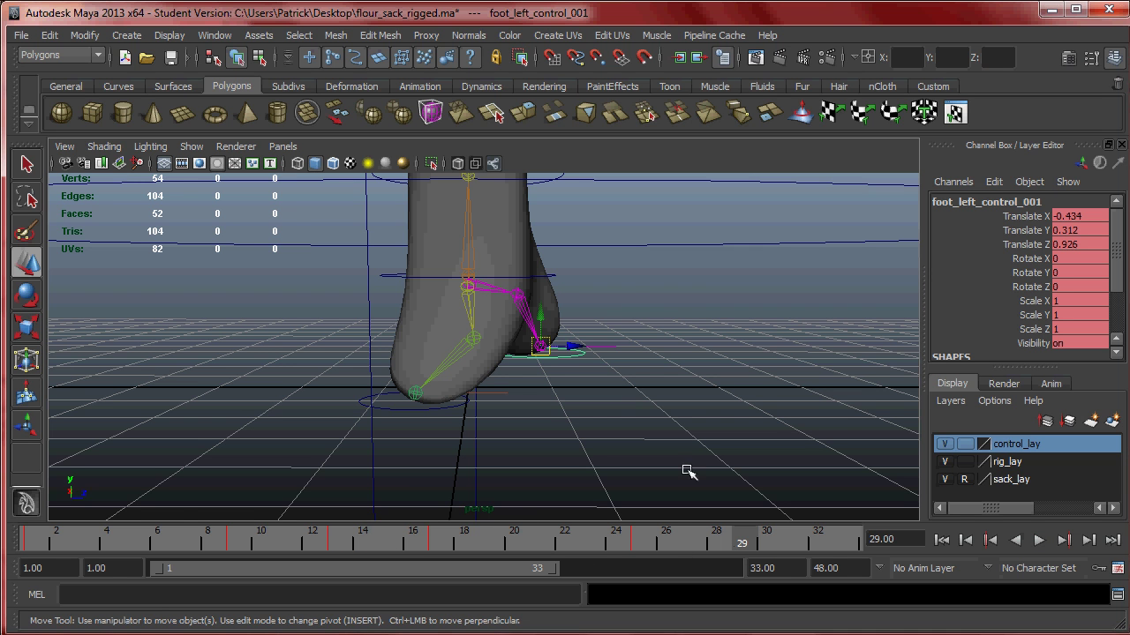
{"action": "key", "text": "space"}
{"action": "key", "text": "space"}
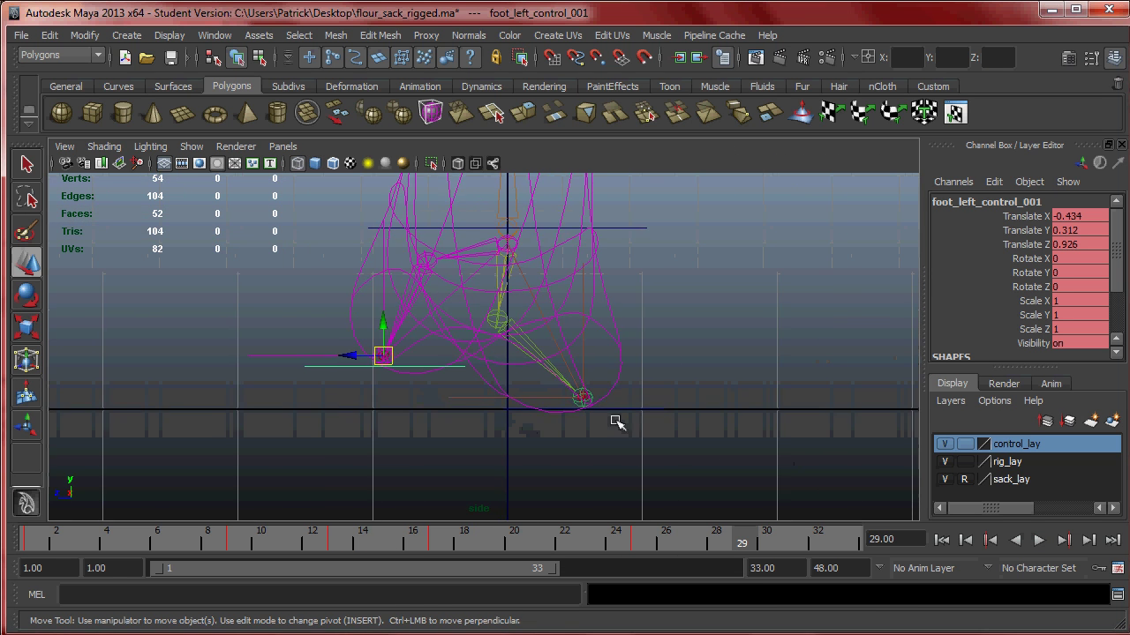
{"action": "left_click_drag", "start_coordinate": [389, 355], "coordinate": [589, 402]}
{"action": "right_click_drag", "start_coordinate": [589, 402], "coordinate": [673, 448], "text": "alt"}
{"action": "left_click_drag", "start_coordinate": [676, 449], "coordinate": [673, 447]}
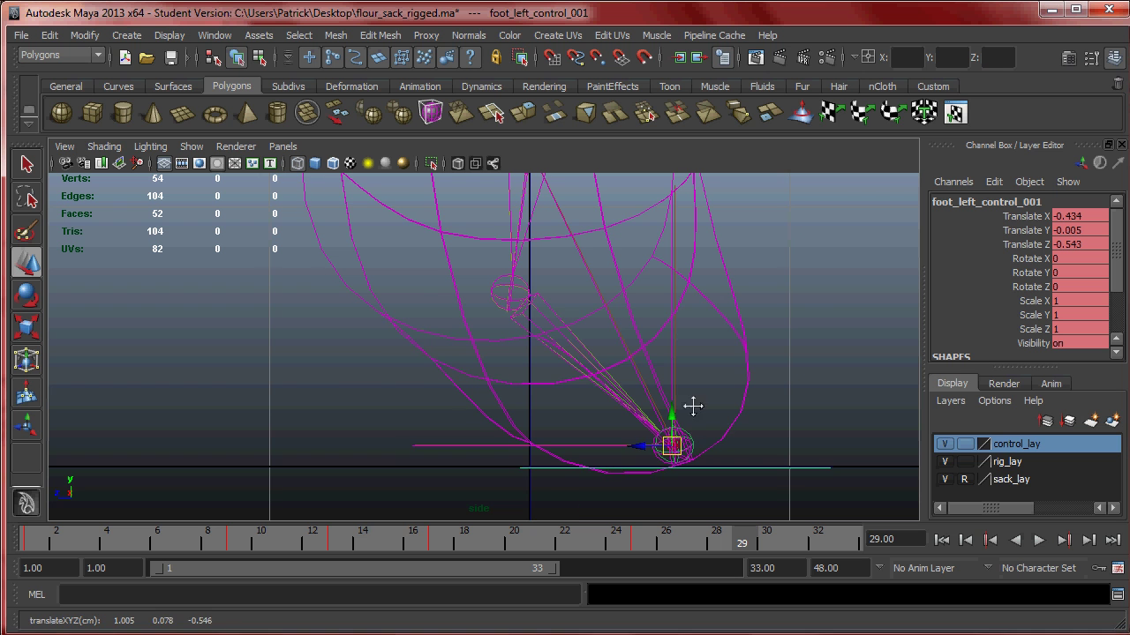
{"action": "middle_click_drag", "start_coordinate": [704, 416], "coordinate": [676, 395], "text": "alt"}
Step: At frame 29, match the right foot to the left foot's frame 13 position, about Translate Y 0.312 and Translate Z 0.923, and key it
{"action": "left_click_drag", "start_coordinate": [746, 545], "coordinate": [331, 544]}
{"action": "key", "text": "alt+Tab"}
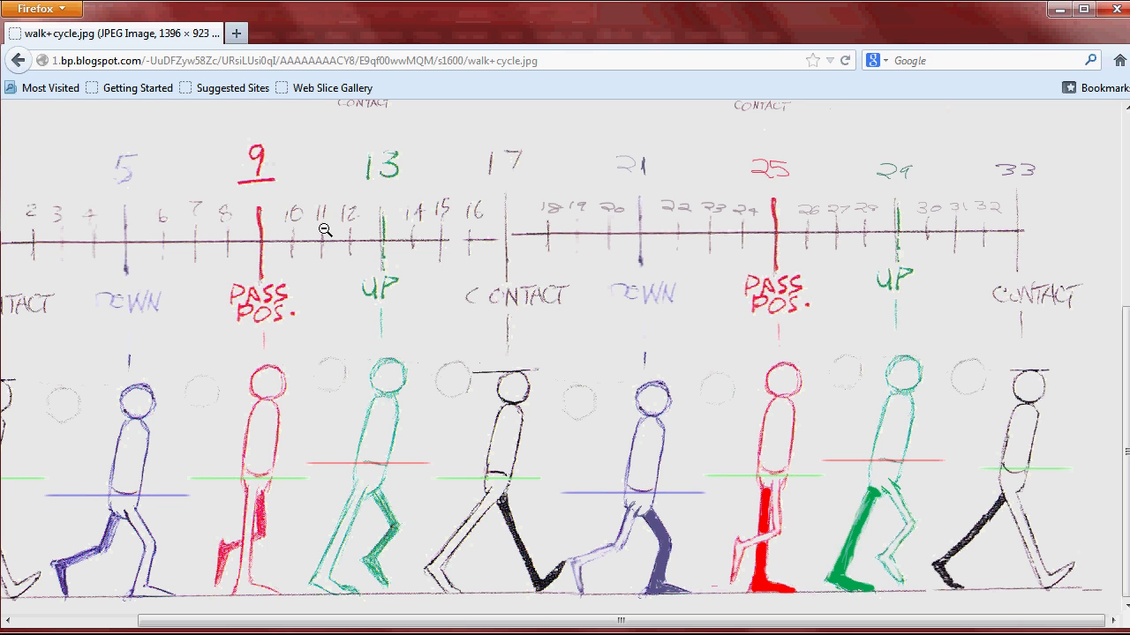
{"action": "key", "text": "alt+Tab"}
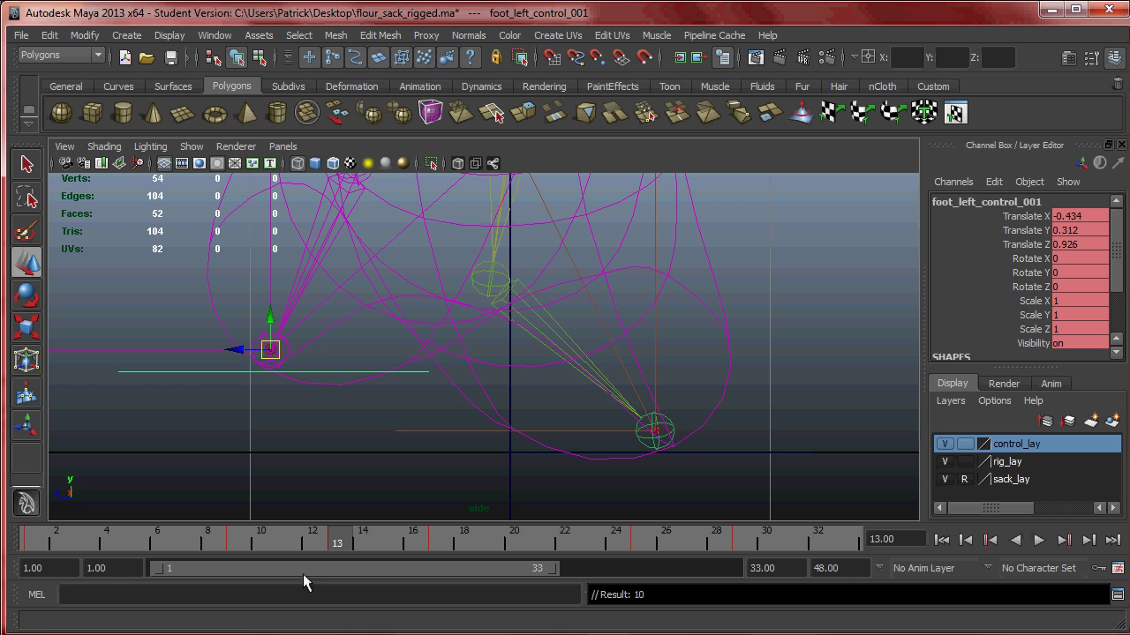
{"action": "left_click_drag", "start_coordinate": [393, 545], "coordinate": [743, 555]}
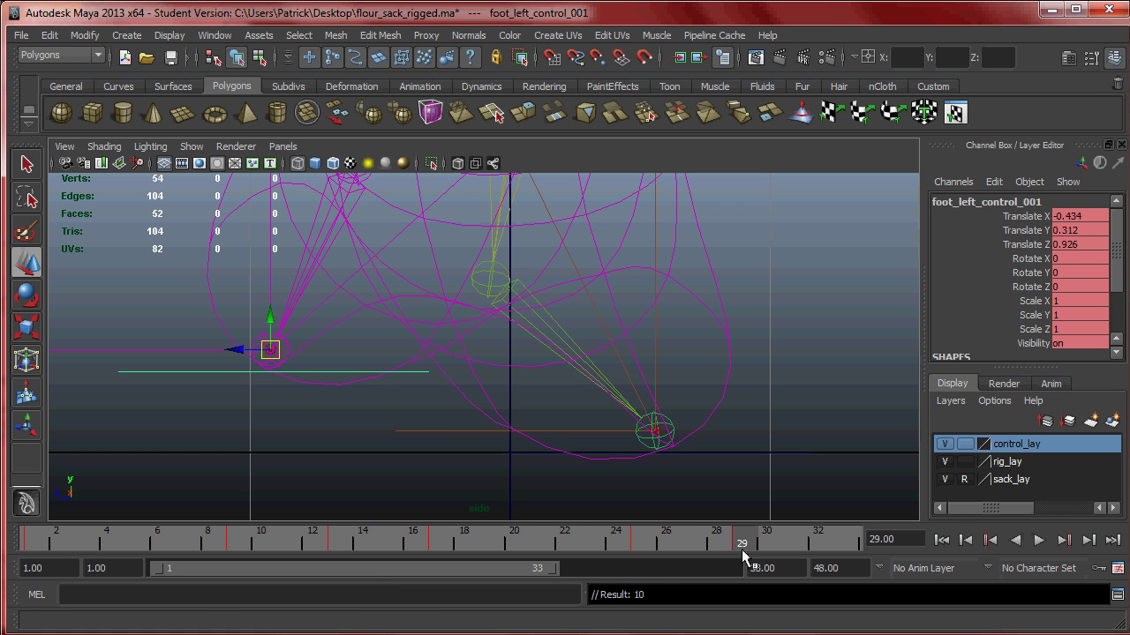
{"action": "left_click_drag", "start_coordinate": [731, 435], "coordinate": [759, 493]}
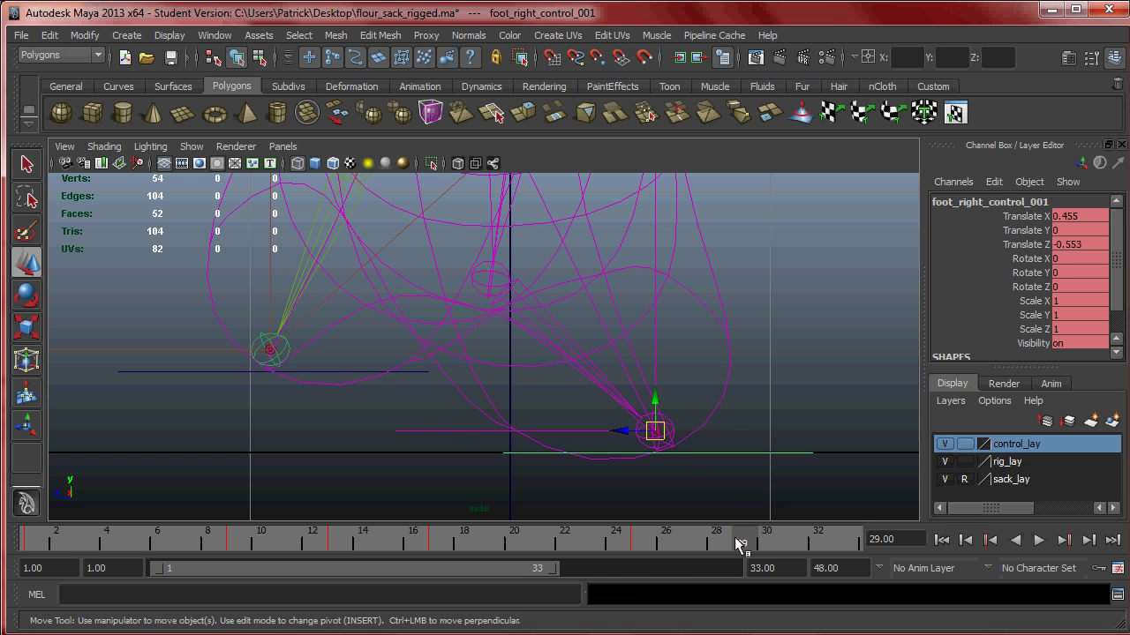
{"action": "left_click_drag", "start_coordinate": [642, 432], "coordinate": [275, 351]}
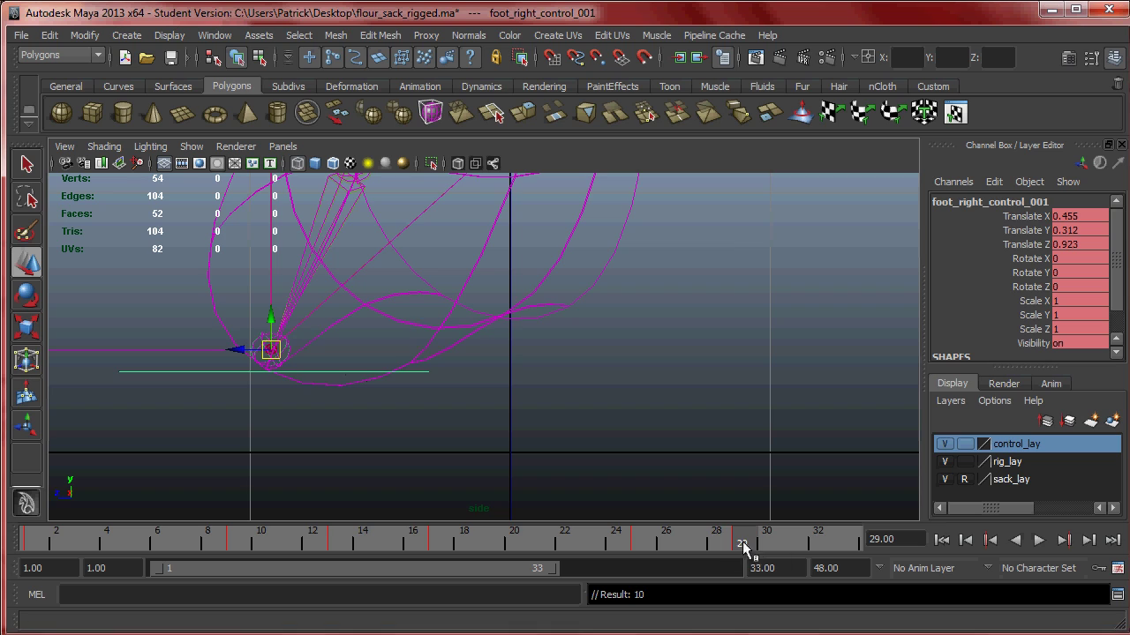
Step: Play the walk in the side view, and inspect the sack at frame 33 in the perspective view
{"action": "key", "text": "alt+v"}
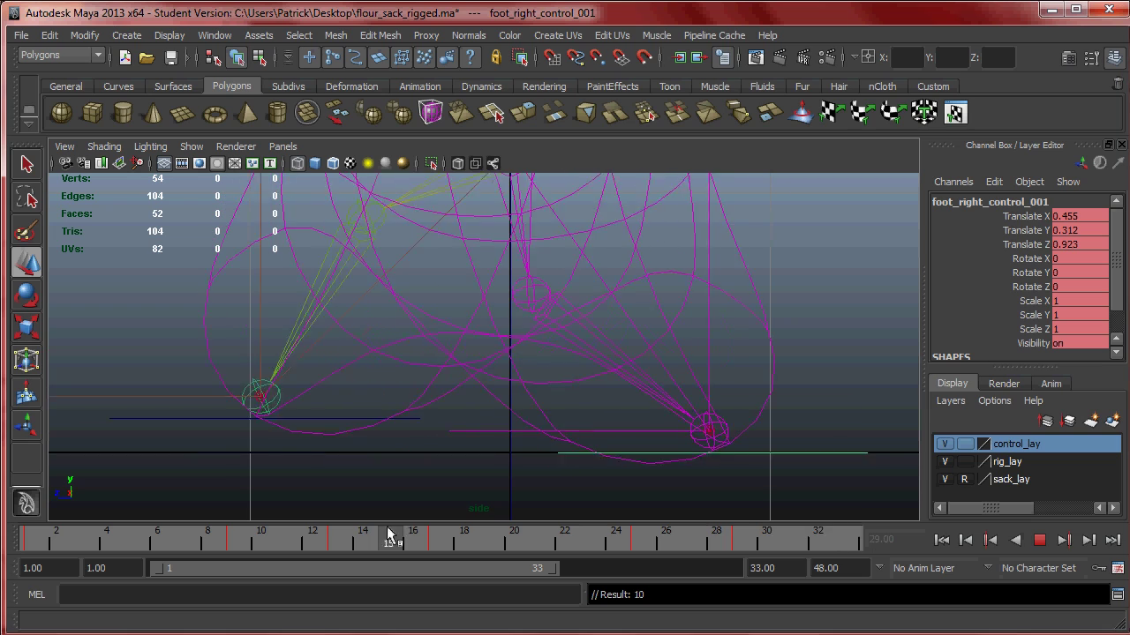
{"action": "key", "text": "alt+v"}
{"action": "scroll", "coordinate": [688, 390], "scroll_direction": "down", "scroll_amount": 3}
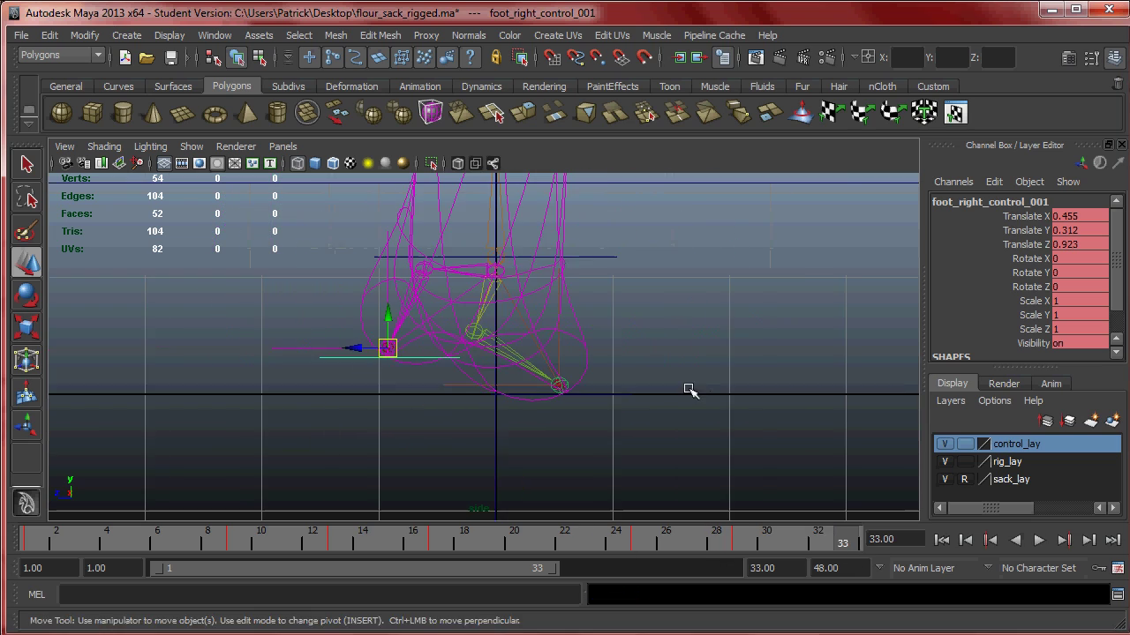
{"action": "key", "text": "space"}
{"action": "key", "text": "space"}
{"action": "scroll", "coordinate": [559, 363], "scroll_direction": "up", "scroll_amount": 3}
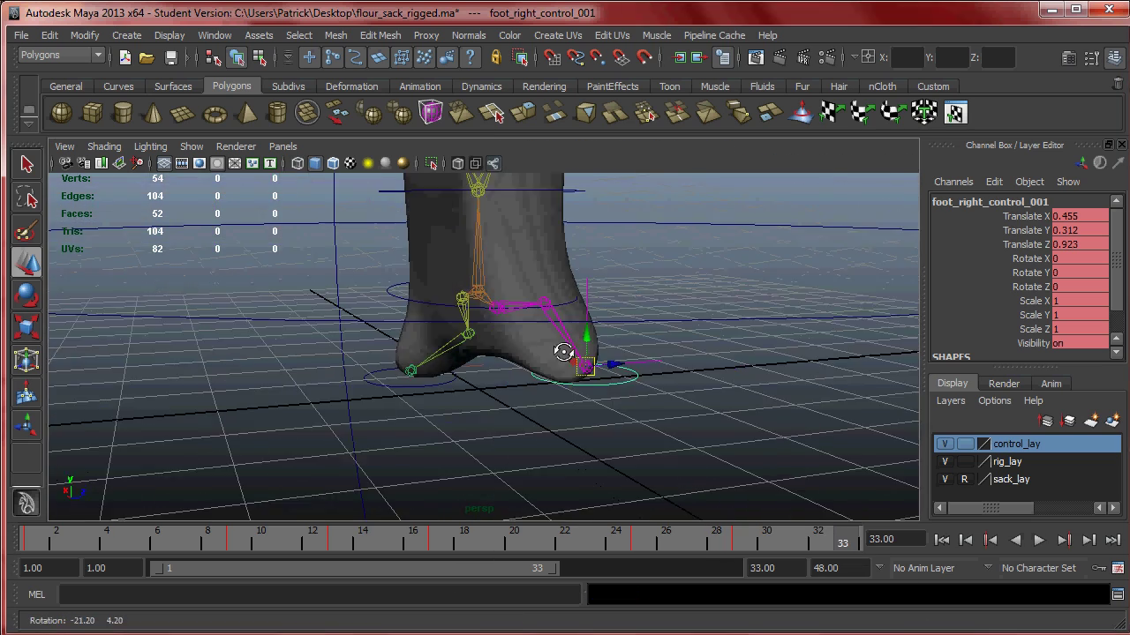
{"action": "scroll", "coordinate": [406, 383], "scroll_direction": "down", "scroll_amount": 3}
{"action": "left_click_drag", "start_coordinate": [406, 383], "coordinate": [603, 421], "text": "alt"}
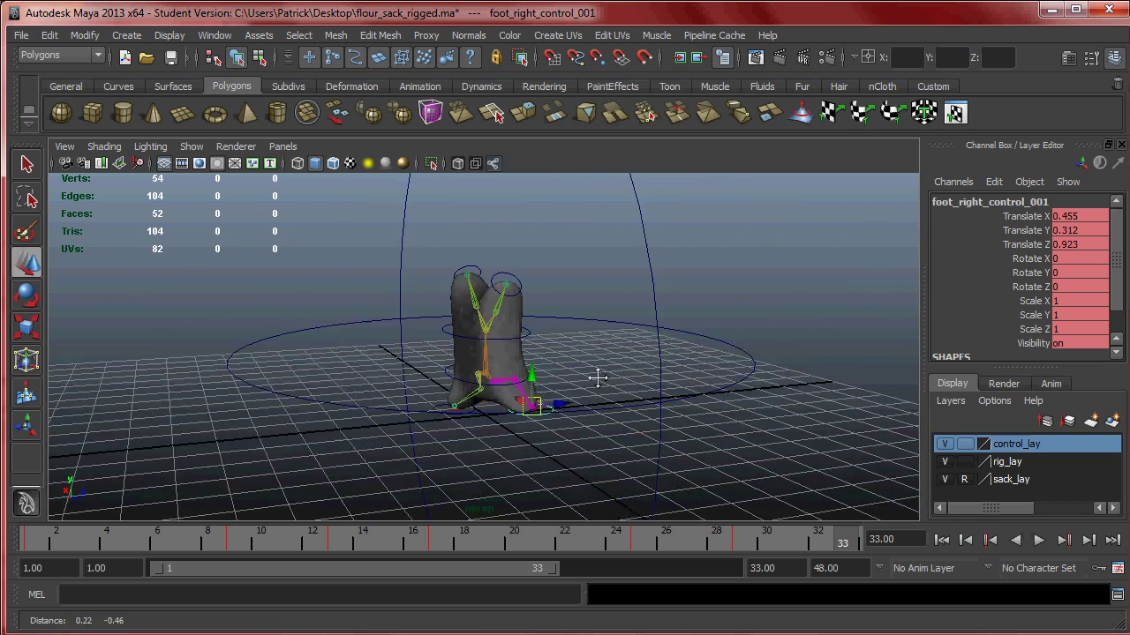
Step: Check the chart's final contact pose, then carry both foot controls' frame 1 pose to frame 33 and key it
{"action": "key", "text": "alt+Tab"}
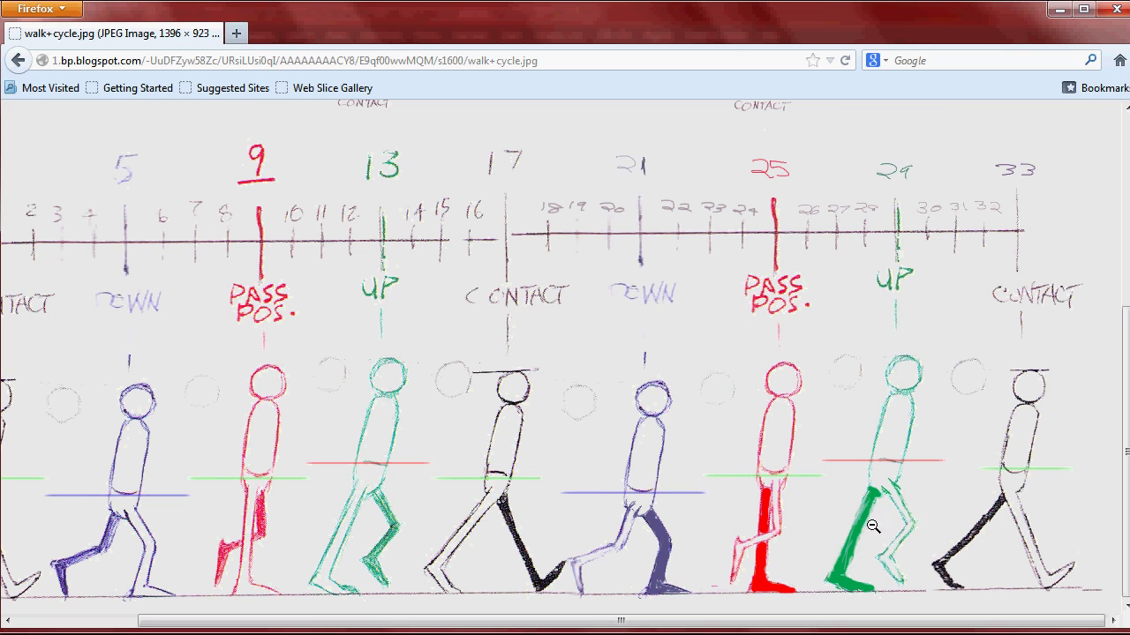
{"action": "left_click_drag", "start_coordinate": [734, 621], "coordinate": [665, 621]}
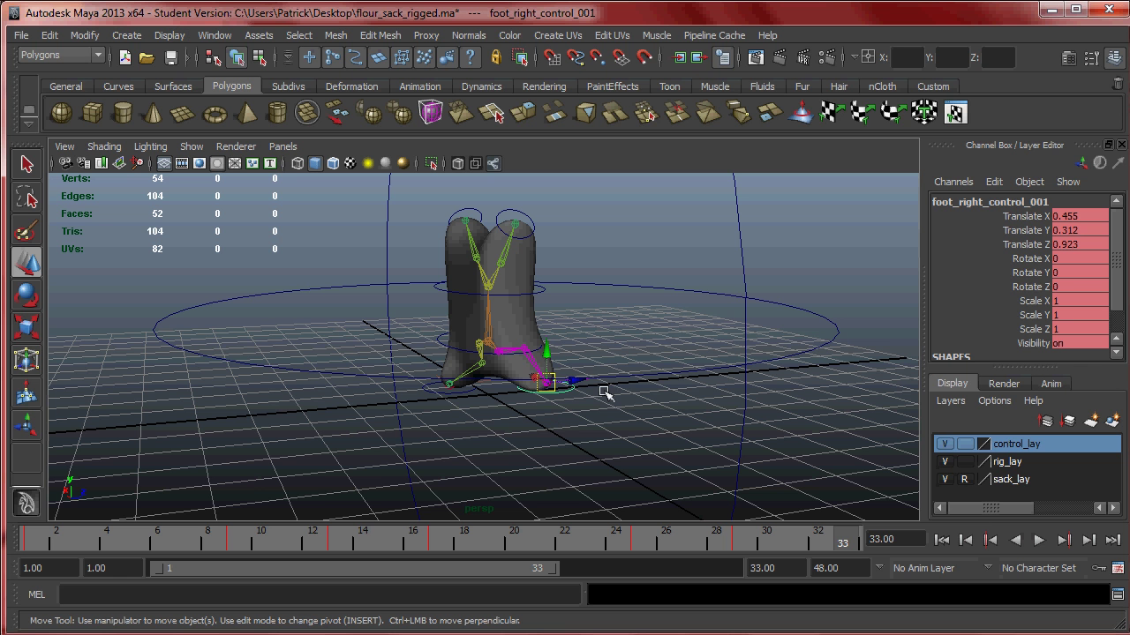
{"action": "left_click_drag", "start_coordinate": [57, 541], "coordinate": [61, 548]}
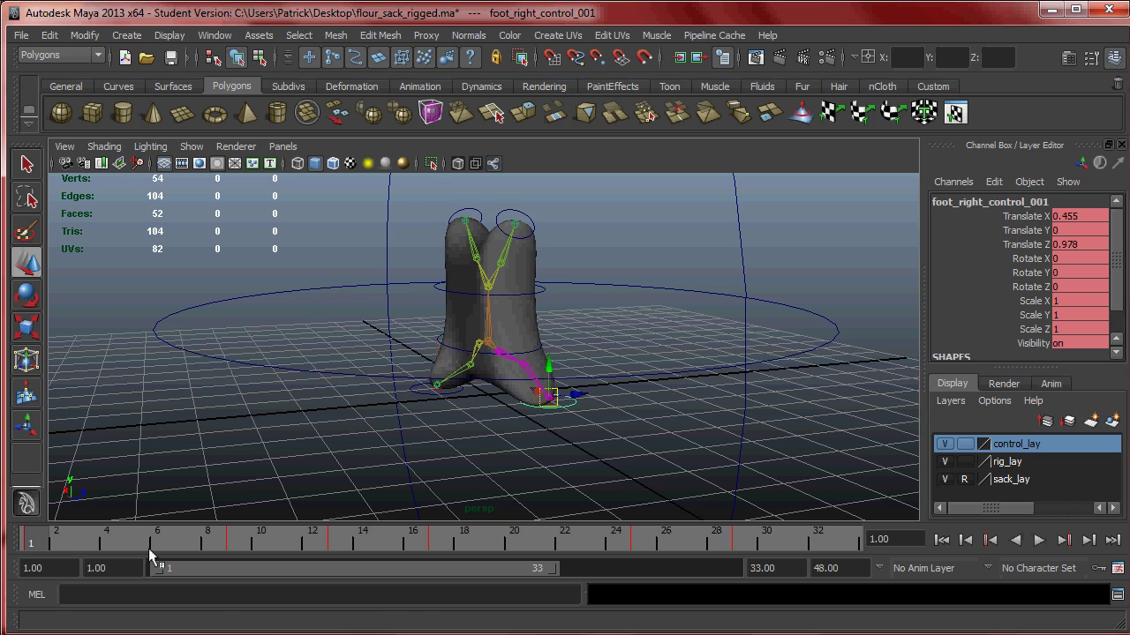
{"action": "scroll", "coordinate": [483, 412], "scroll_direction": "up", "scroll_amount": 3}
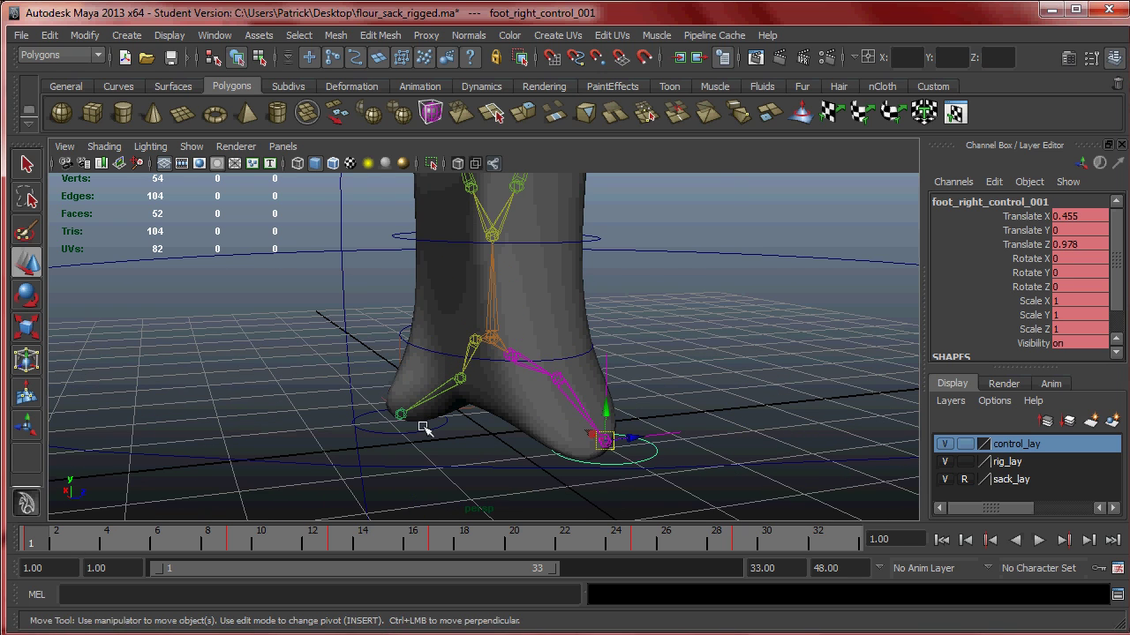
{"action": "left_click", "coordinate": [430, 428]}
{"action": "left_click_drag", "start_coordinate": [590, 391], "coordinate": [707, 411], "text": "alt"}
{"action": "left_click", "coordinate": [434, 445]}
{"action": "left_click", "coordinate": [669, 409], "text": "shift"}
{"action": "left_click_drag", "start_coordinate": [668, 411], "coordinate": [644, 415], "text": "alt"}
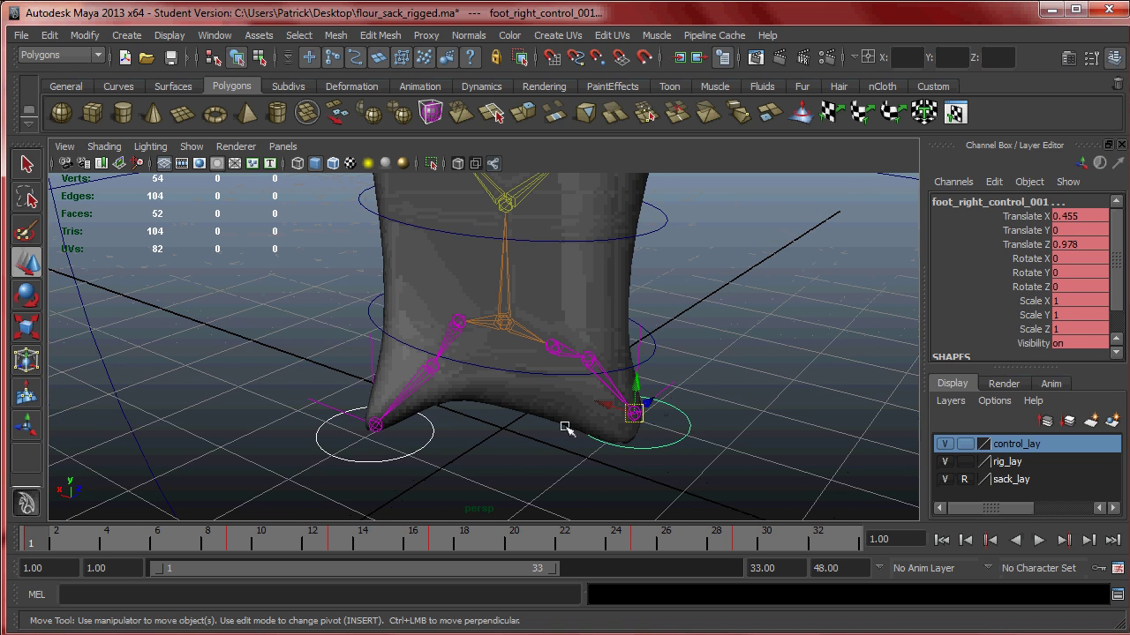
{"action": "left_click_drag", "start_coordinate": [146, 543], "coordinate": [852, 542]}
{"action": "mouse_move", "coordinate": [821, 441]}
{"action": "left_mouse_down", "text": "alt"}
{"action": "mouse_move", "coordinate": [806, 411]}
{"action": "mouse_move", "coordinate": [793, 425]}
{"action": "left_mouse_up", "text": "alt"}
Step: Play the full 33-frame cycle in the perspective view, and view the whole sack from the front
{"action": "key", "text": "alt+v"}
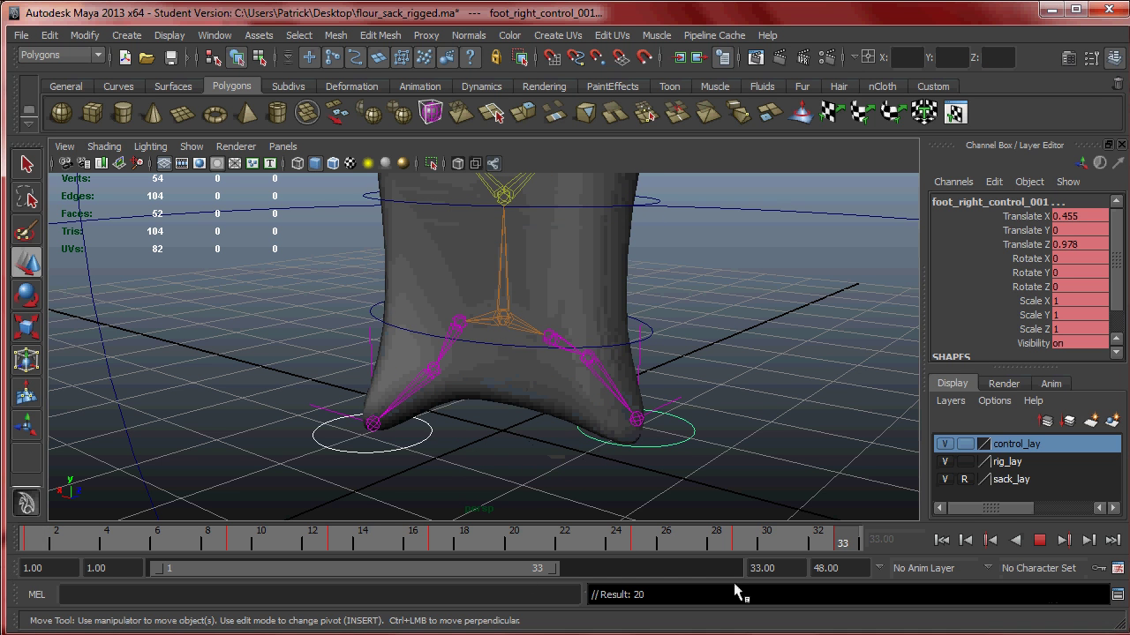
{"action": "key", "text": "alt+v"}
{"action": "scroll", "coordinate": [575, 335], "scroll_direction": "down", "scroll_amount": 5}
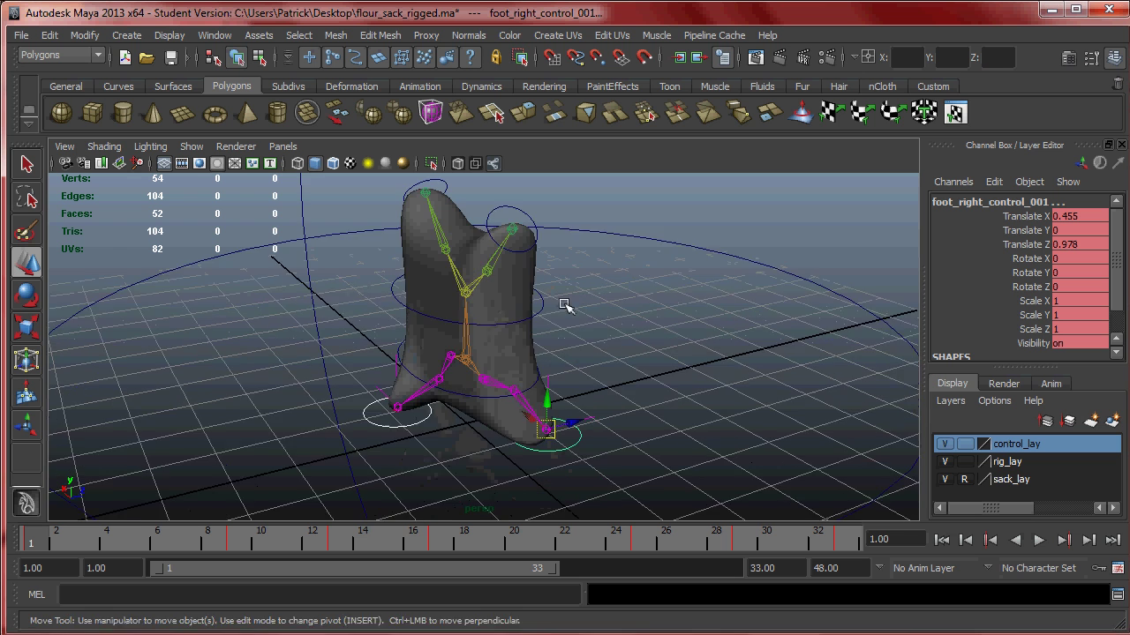
{"action": "left_click_drag", "start_coordinate": [565, 305], "coordinate": [599, 312], "text": "alt"}
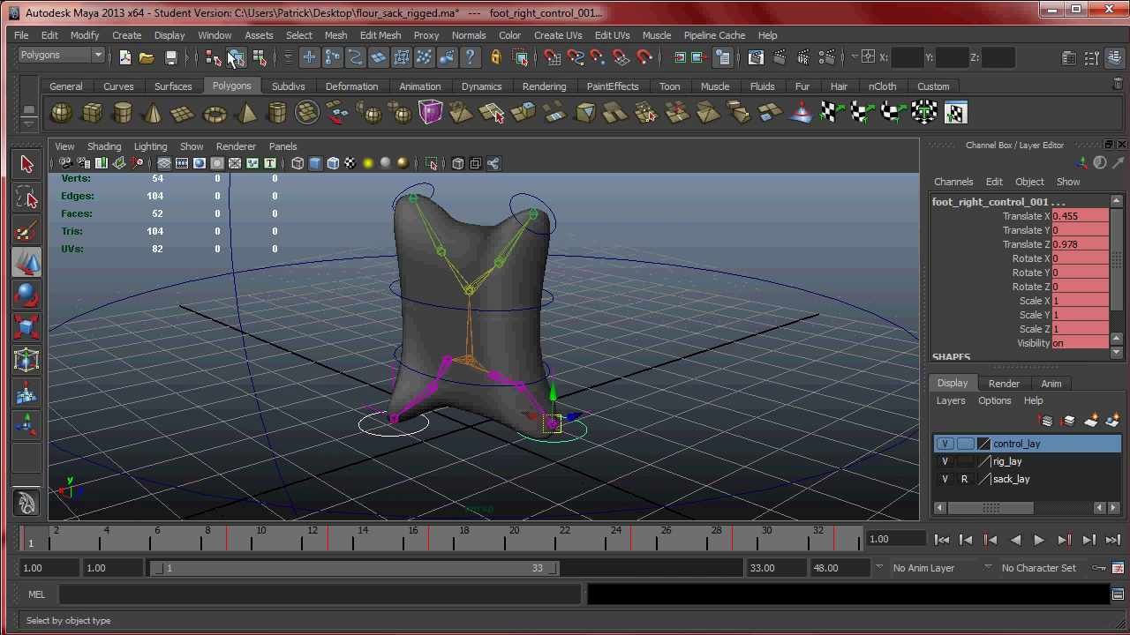
Step: Hide the NURBS curves in the perspective view so the control rings are not displayed
{"action": "left_click", "coordinate": [235, 147]}
{"action": "mouse_move", "coordinate": [192, 146]}
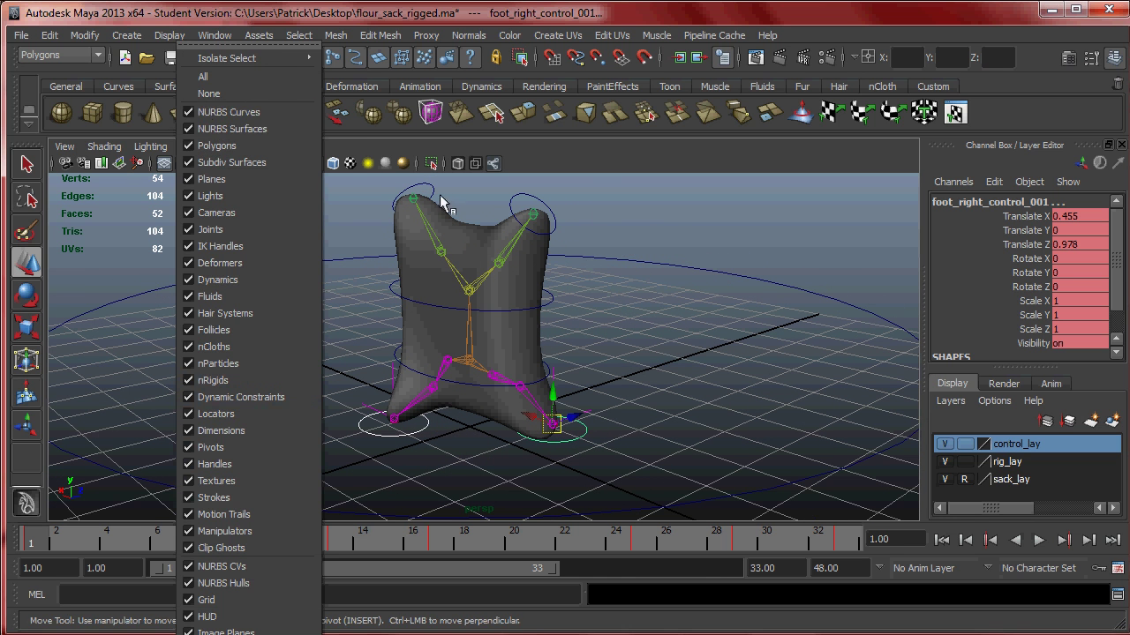
{"action": "left_click", "coordinate": [287, 172]}
{"action": "left_click", "coordinate": [199, 148]}
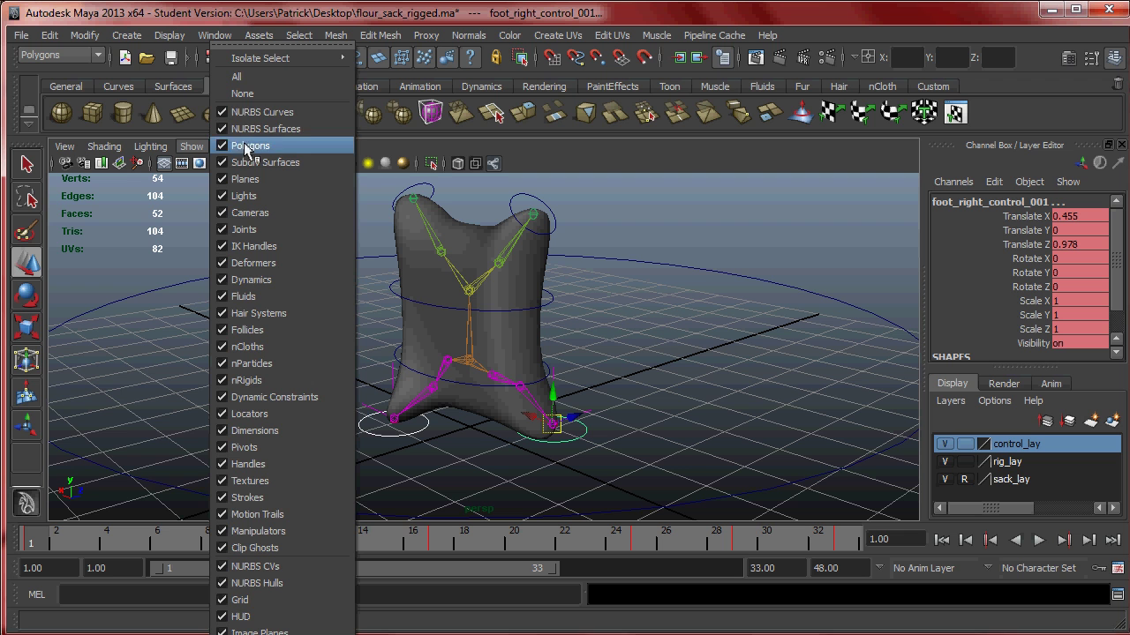
{"action": "left_click", "coordinate": [248, 113]}
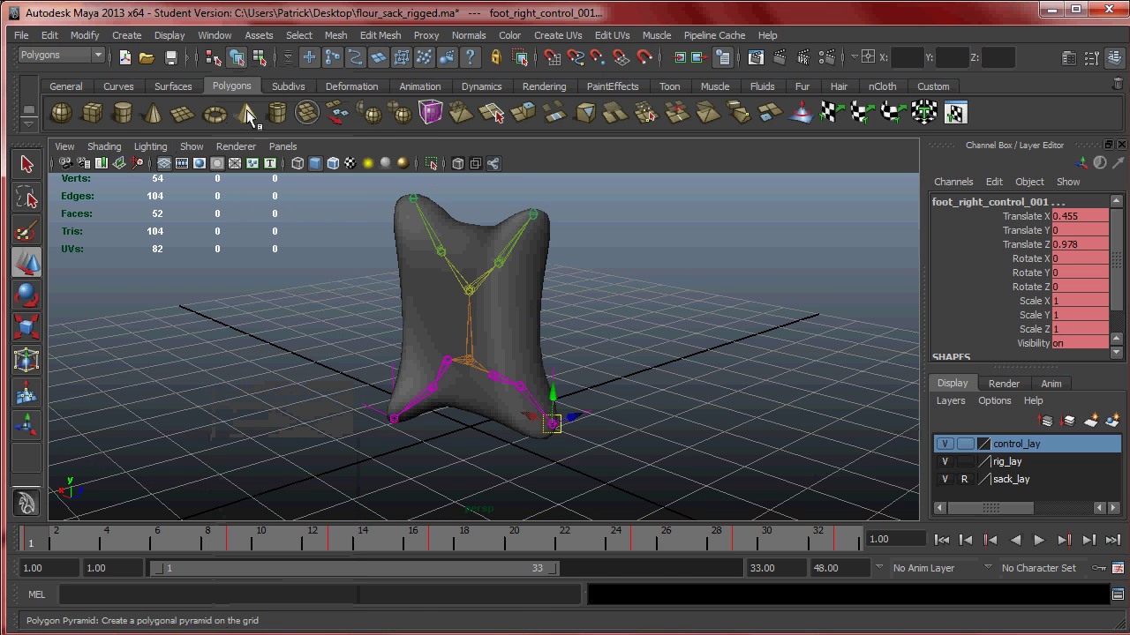
Step: Try hiding the joints by disabling X-Ray Joints, clear the foot control selection, and enable X-Ray Joints again
{"action": "left_click", "coordinate": [104, 146]}
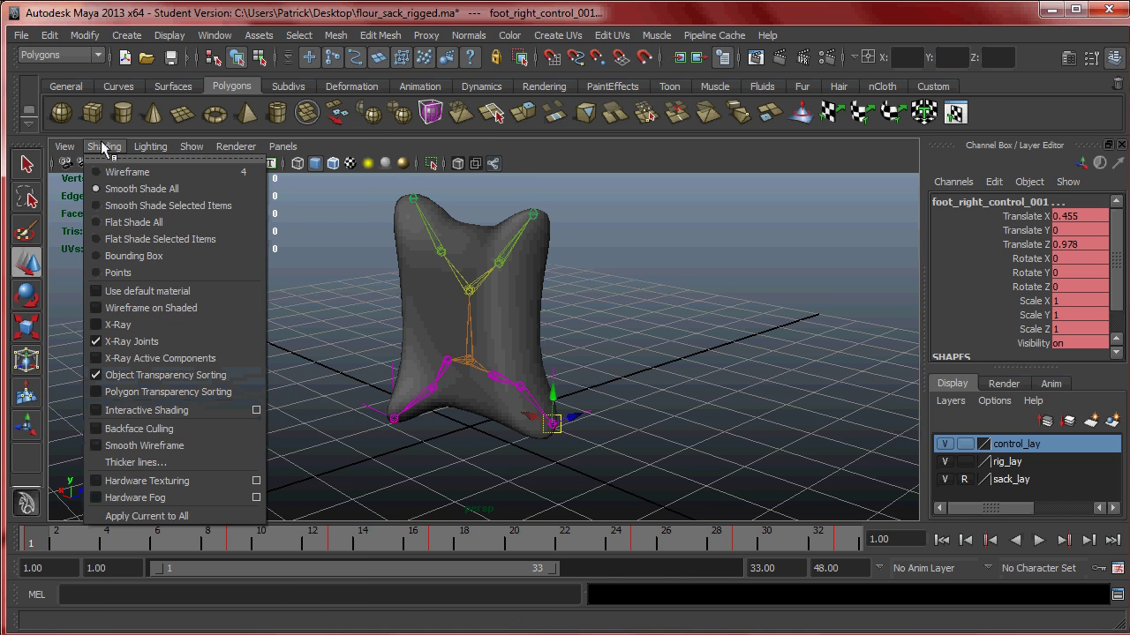
{"action": "left_click", "coordinate": [139, 342]}
{"action": "left_click", "coordinate": [620, 355]}
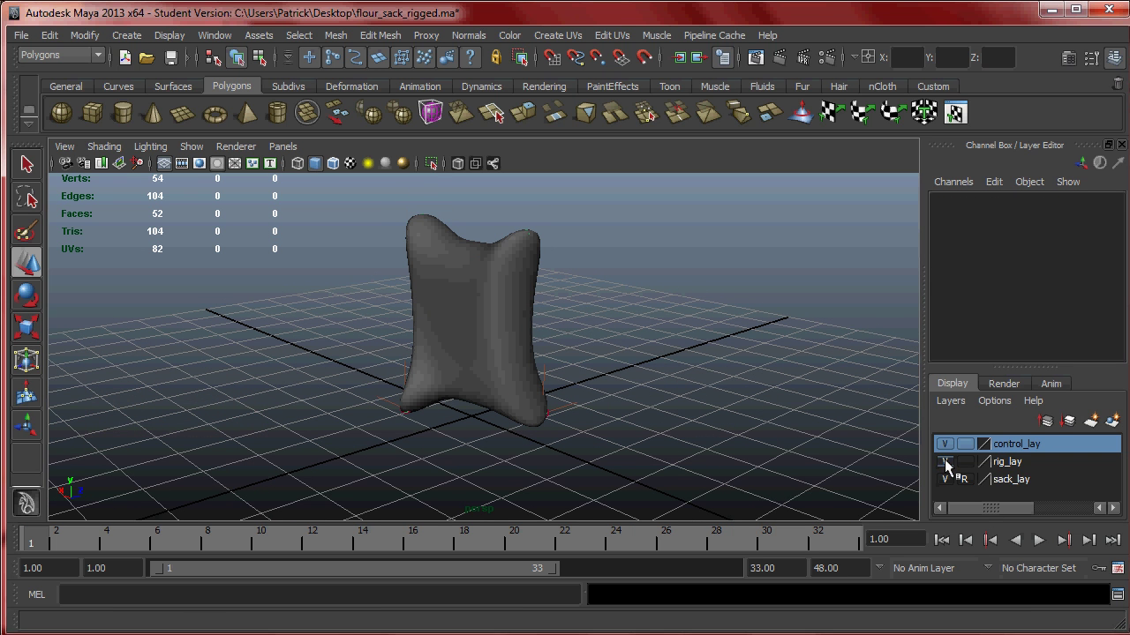
{"action": "left_click", "coordinate": [146, 151]}
{"action": "left_click", "coordinate": [159, 337]}
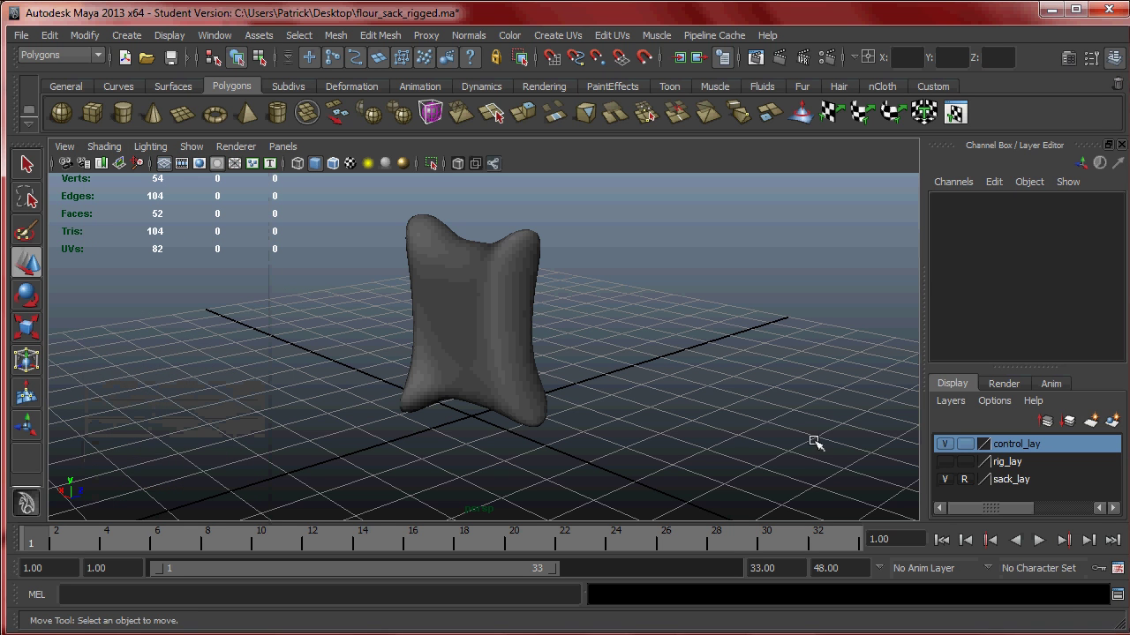
Step: Toggle the visibility of the rig_lay layer and leave it hidden so only the sack mesh is displayed
{"action": "left_click", "coordinate": [938, 462]}
{"action": "left_click", "coordinate": [938, 462]}
{"action": "left_click", "coordinate": [938, 461]}
{"action": "left_click", "coordinate": [937, 462]}
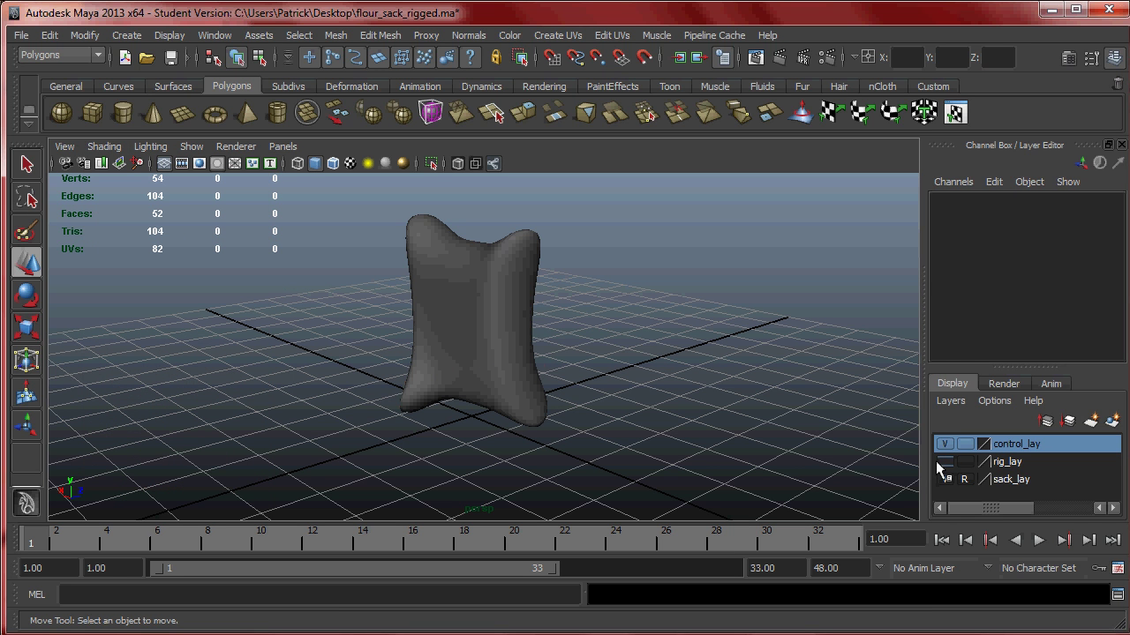
{"action": "left_click", "coordinate": [938, 462]}
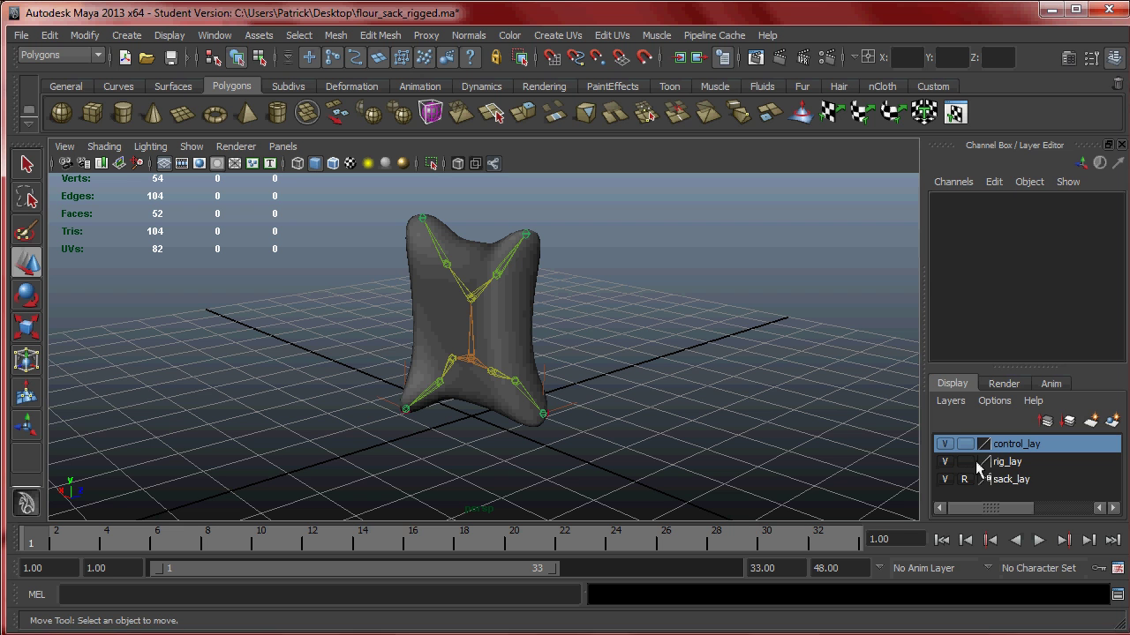
{"action": "left_click", "coordinate": [945, 462]}
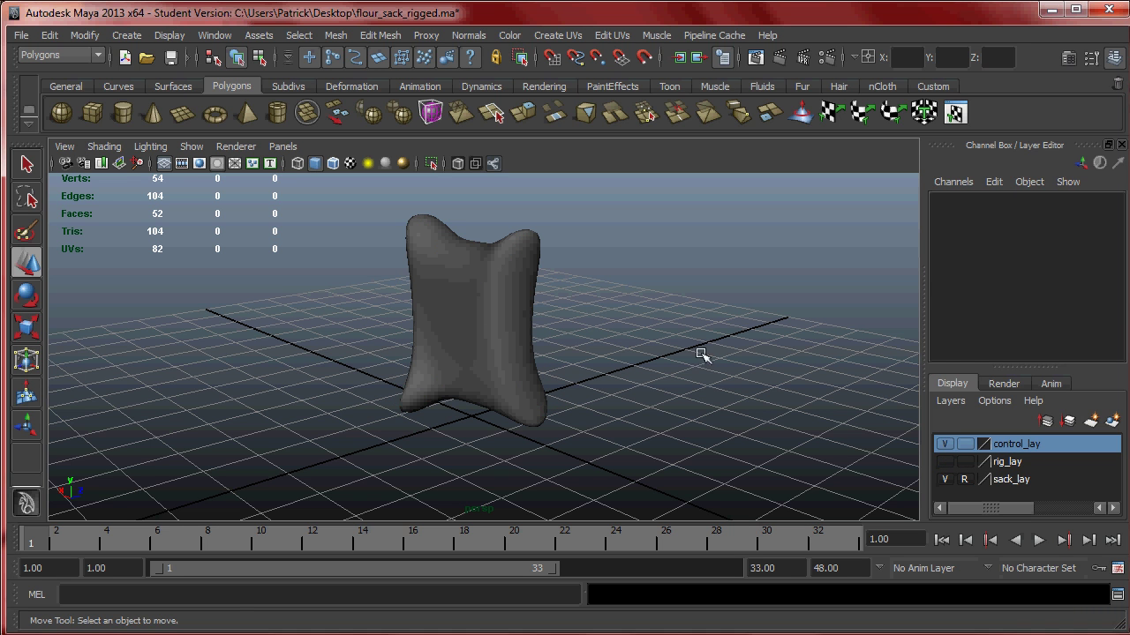
Step: Play the walk cycle on the bare sack mesh and review it from several angles
{"action": "left_click", "coordinate": [1039, 541]}
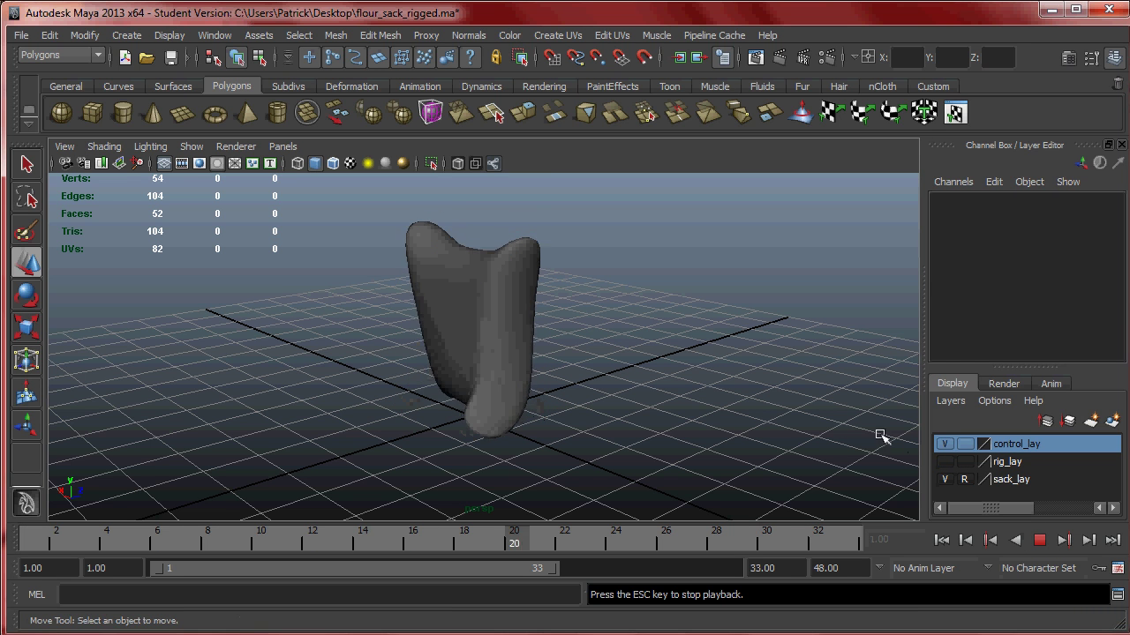
{"action": "left_click_drag", "start_coordinate": [653, 353], "coordinate": [515, 330], "text": "alt"}
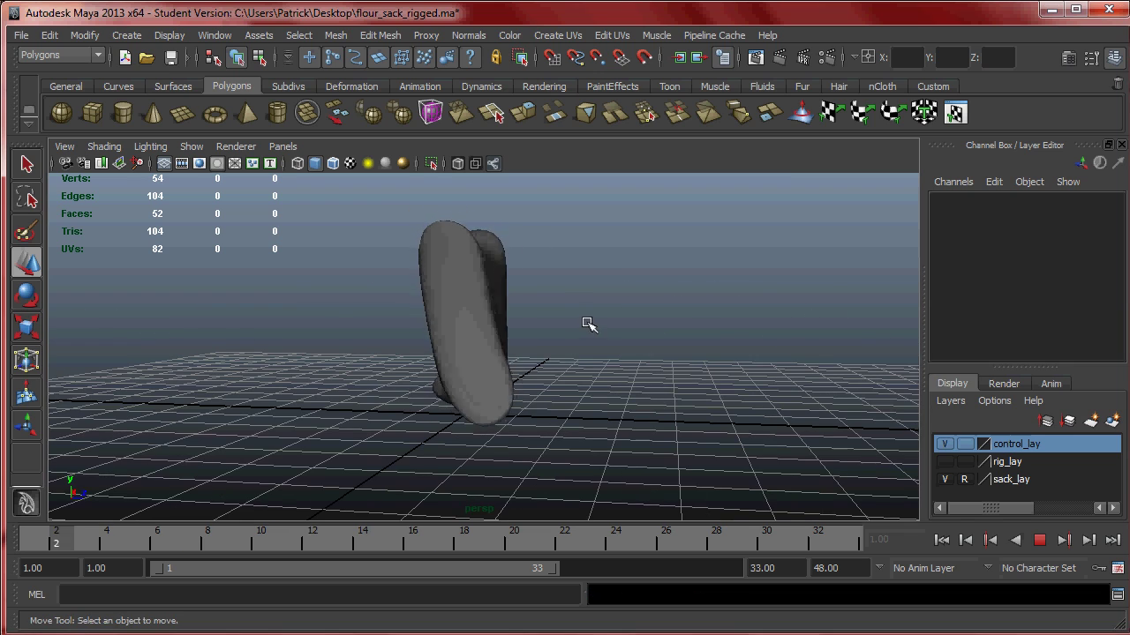
{"action": "left_click_drag", "start_coordinate": [607, 316], "coordinate": [541, 325], "text": "alt"}
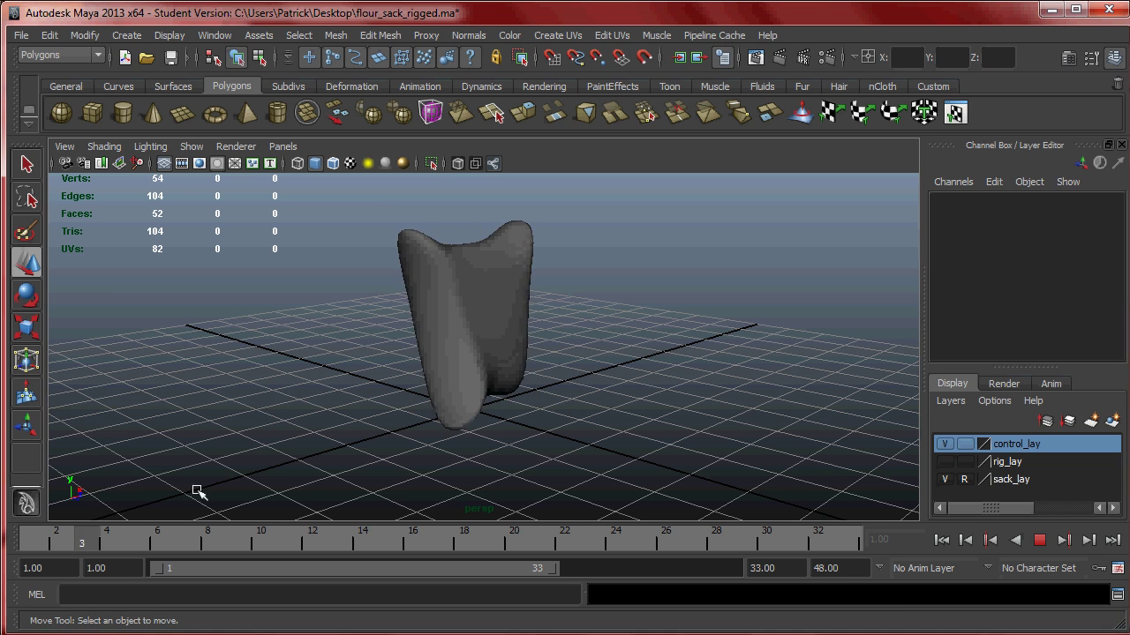
Step: Switch to the walk cycle chart in Firefox and examine the large pose drawings above the frame timeline
{"action": "left_click", "coordinate": [114, 629]}
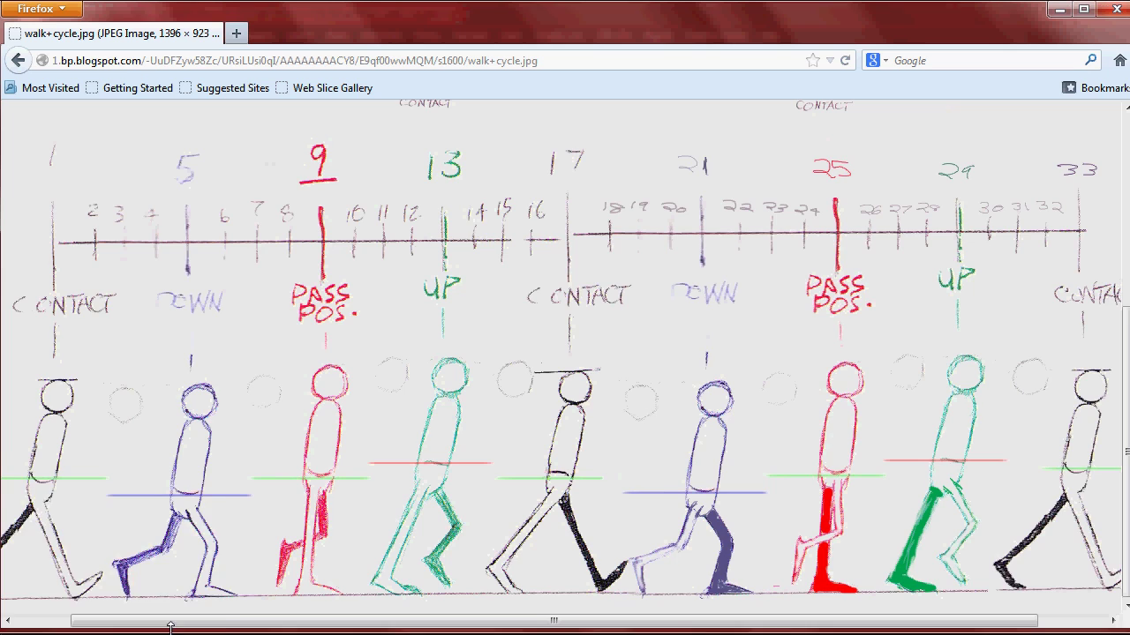
{"action": "left_click_drag", "start_coordinate": [1126, 375], "coordinate": [901, 187]}
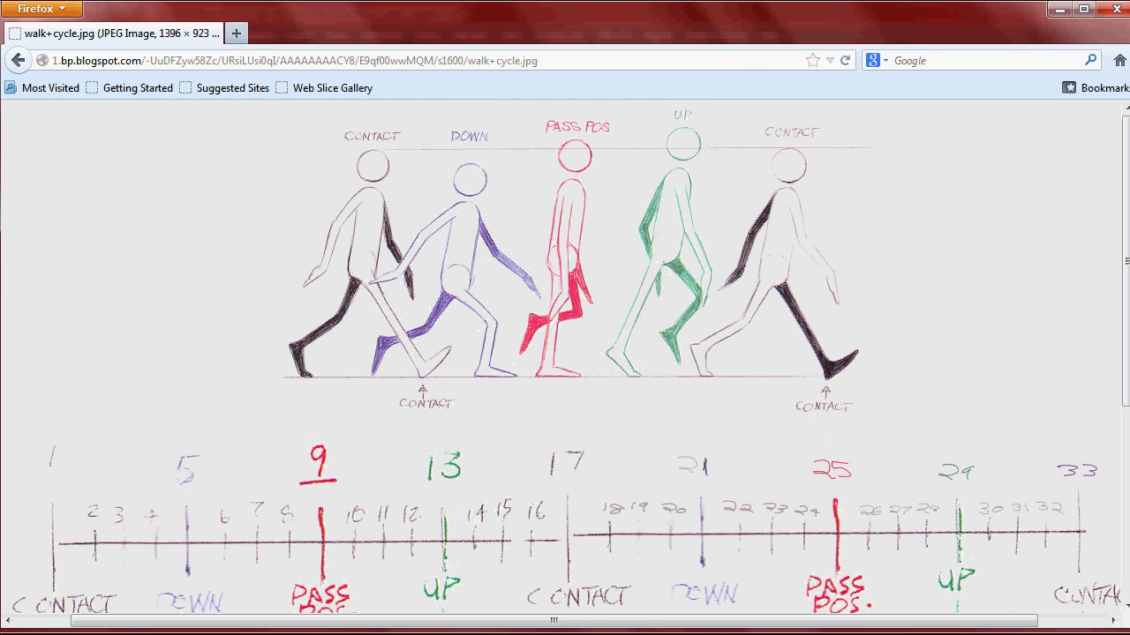
Step: Switch back to Maya, scrub the walk cycle to frame 21, and show the NURBS control curves in the viewport again
{"action": "key", "text": "alt+Tab"}
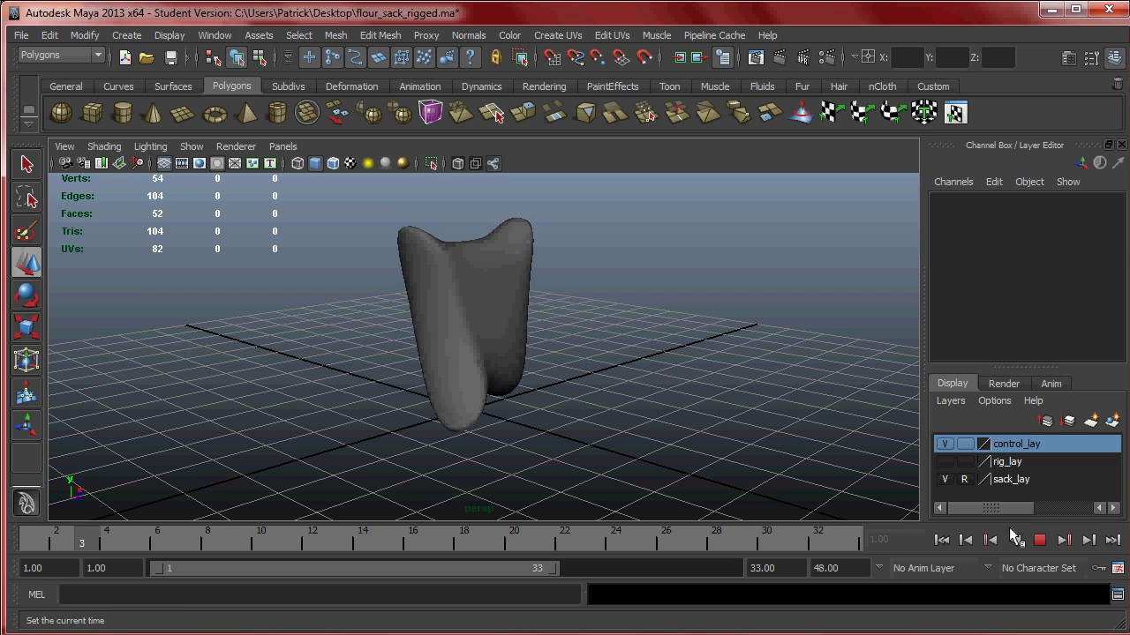
{"action": "left_click_drag", "start_coordinate": [177, 530], "coordinate": [539, 537]}
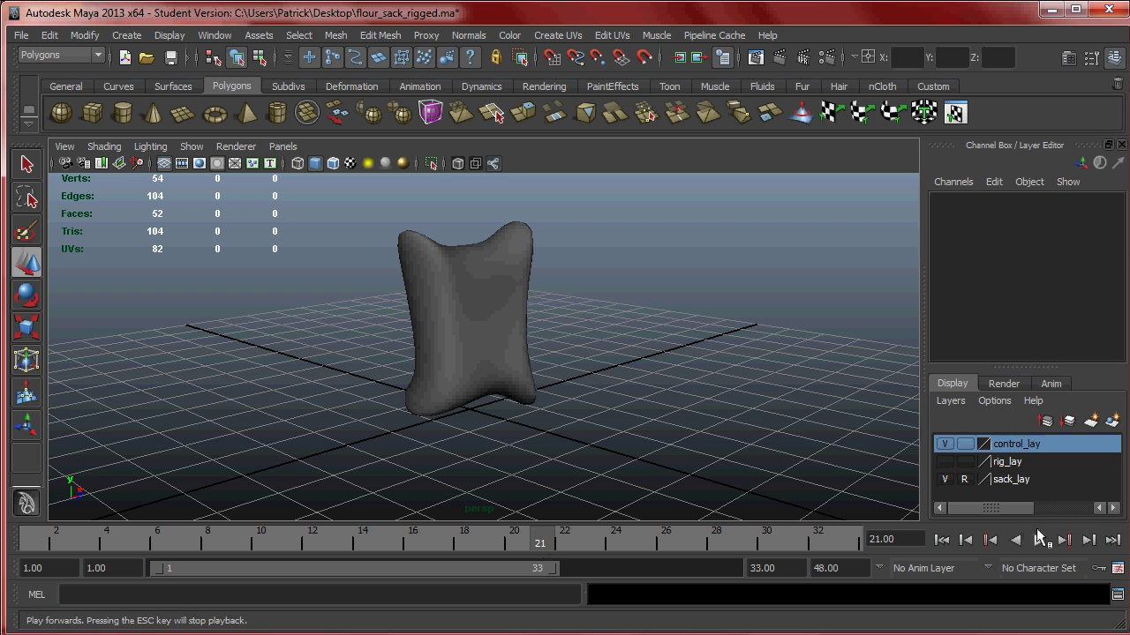
{"action": "left_click", "coordinate": [948, 468]}
{"action": "left_click", "coordinate": [944, 462]}
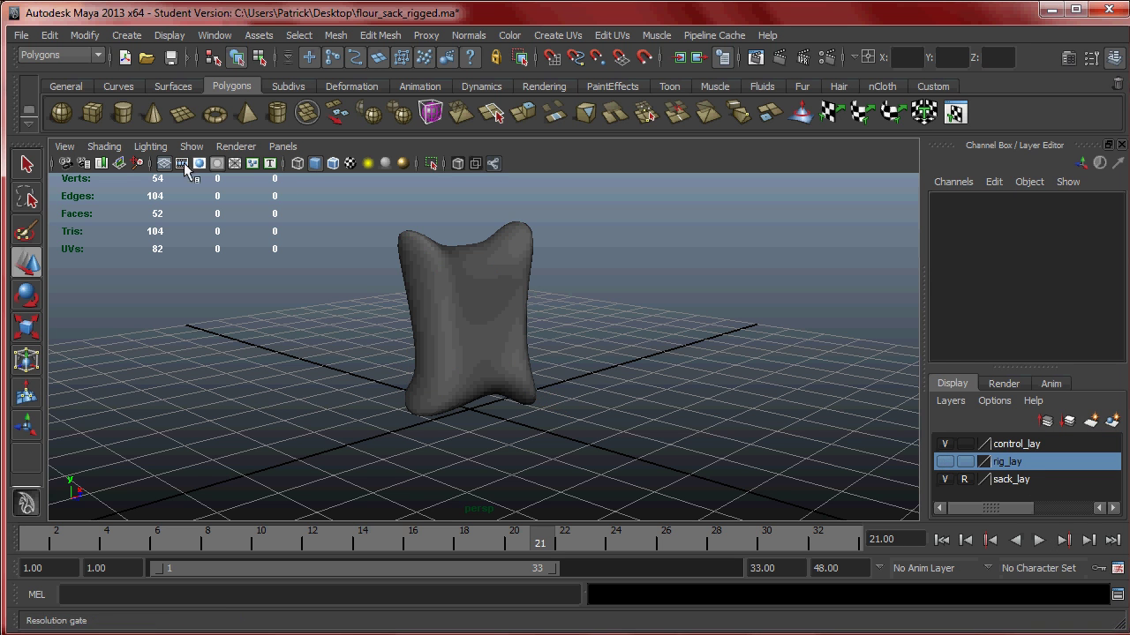
{"action": "left_click", "coordinate": [150, 146]}
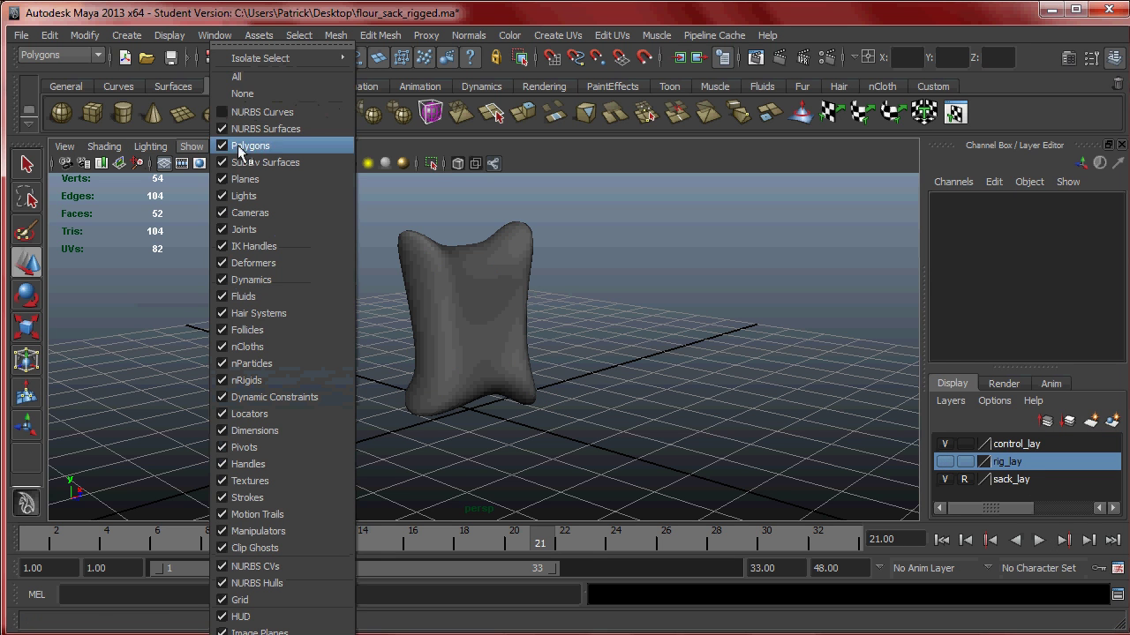
{"action": "left_click", "coordinate": [261, 113]}
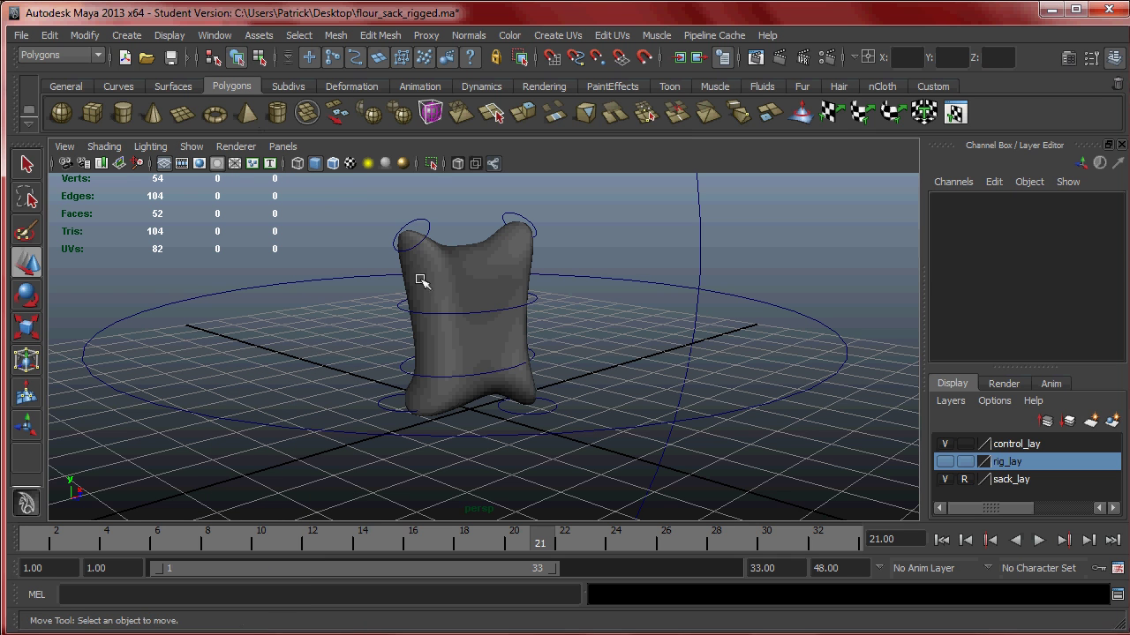
Step: At frame 1, rotate the waist control to about 11.5 degrees in Y and key it
{"action": "left_click", "coordinate": [528, 365]}
{"action": "key", "text": "alt+v"}
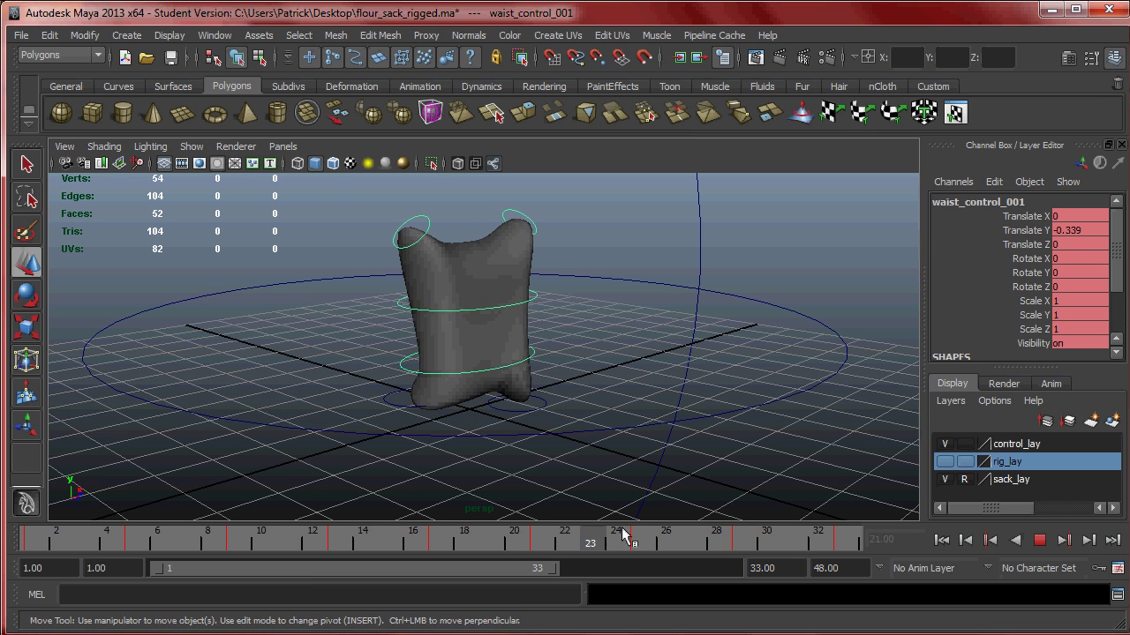
{"action": "key", "text": "alt+v"}
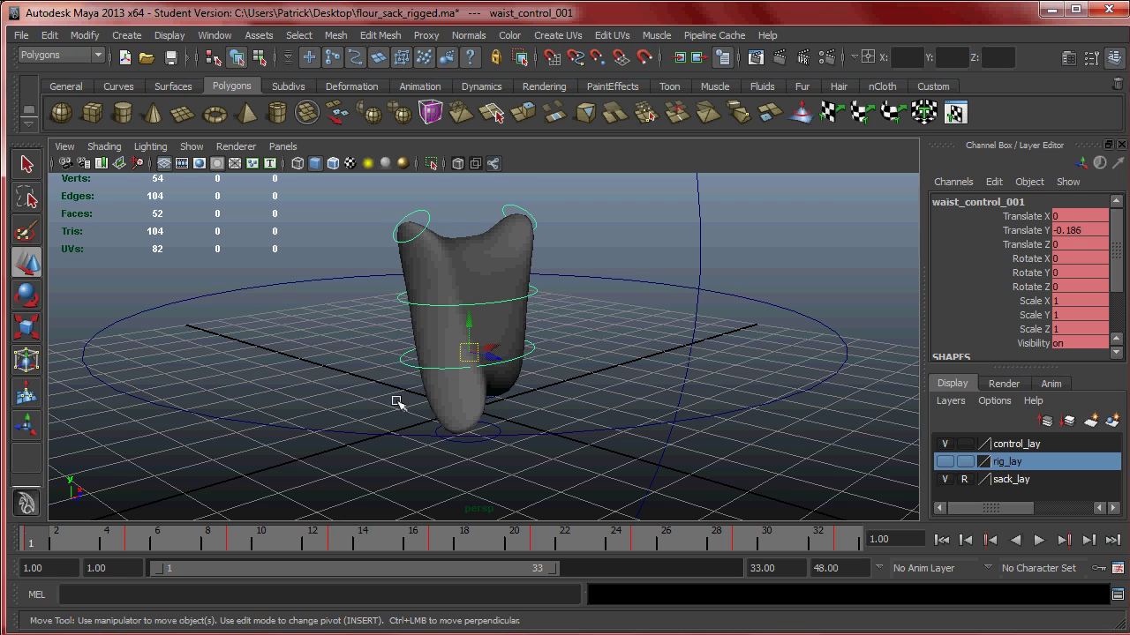
{"action": "left_click_drag", "start_coordinate": [410, 386], "coordinate": [520, 389], "text": "alt"}
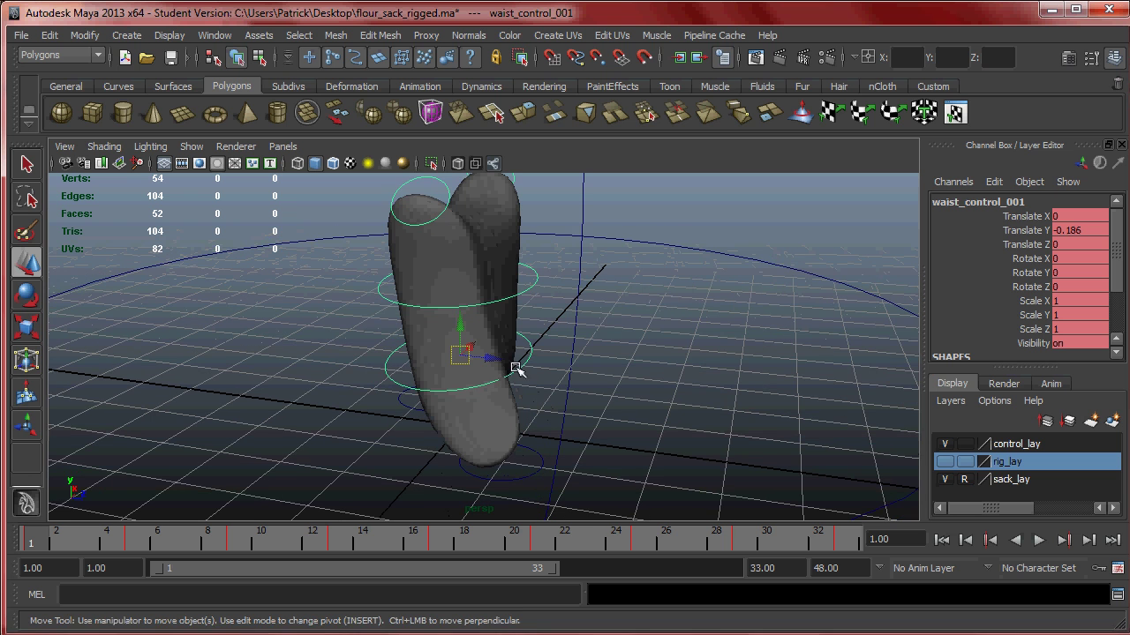
{"action": "key", "text": "e"}
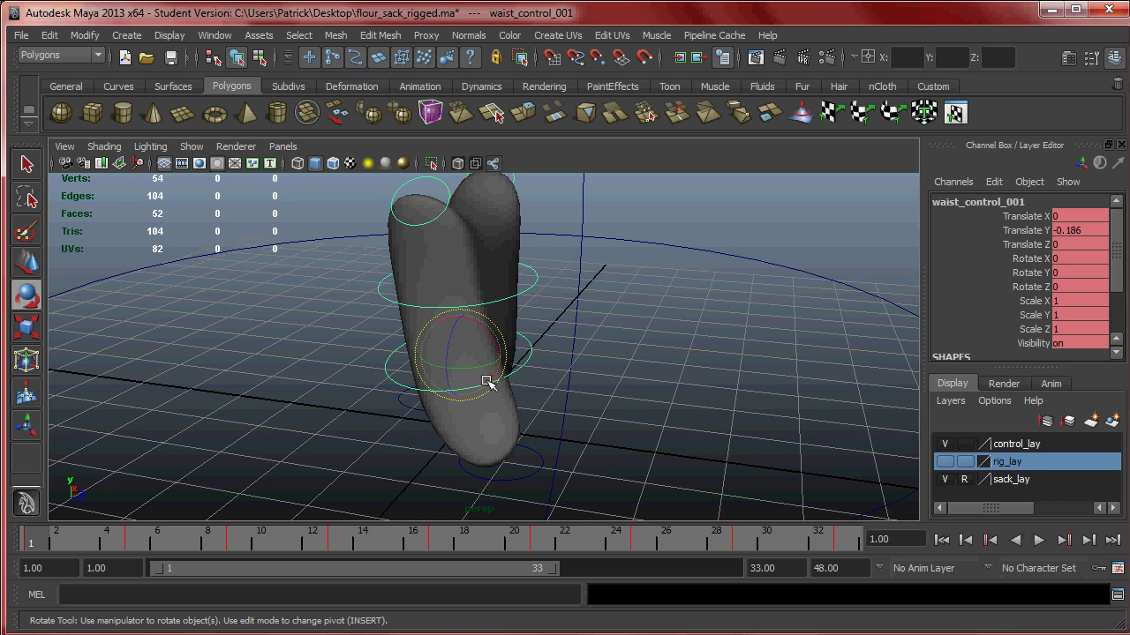
{"action": "left_click_drag", "start_coordinate": [474, 366], "coordinate": [296, 440]}
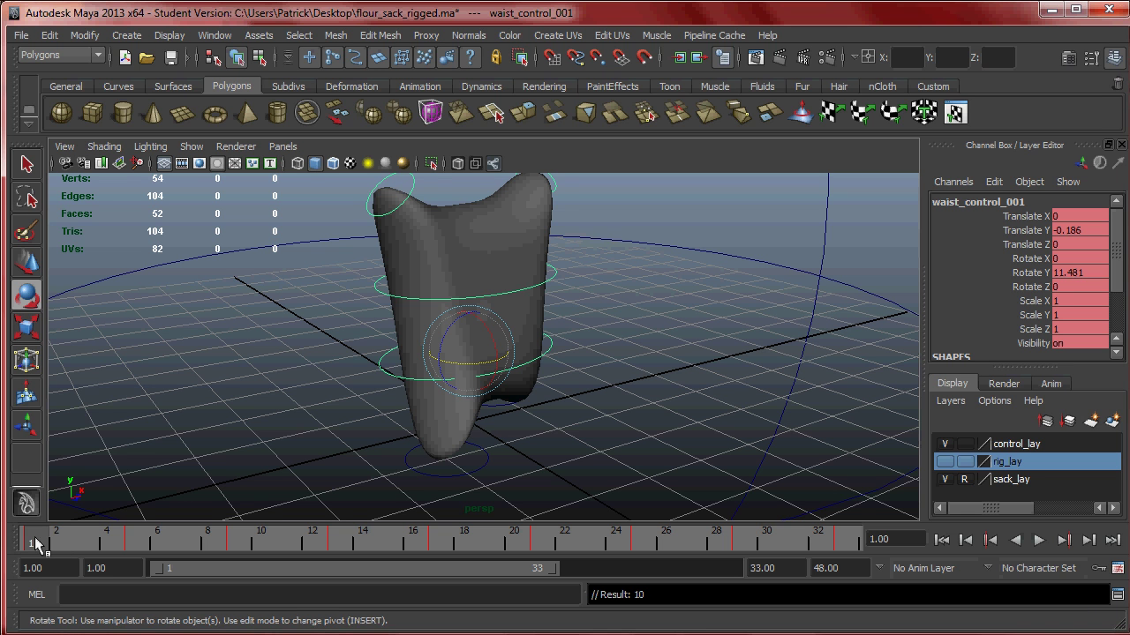
Step: At frame 17, consult the contact pose in the walk chart, then rotate the waist control to about -13.1 degrees in Y and key it
{"action": "left_click_drag", "start_coordinate": [44, 543], "coordinate": [438, 542]}
{"action": "left_click_drag", "start_coordinate": [506, 429], "coordinate": [449, 520], "text": "alt"}
{"action": "key", "text": "alt+Tab"}
{"action": "left_click", "coordinate": [566, 352]}
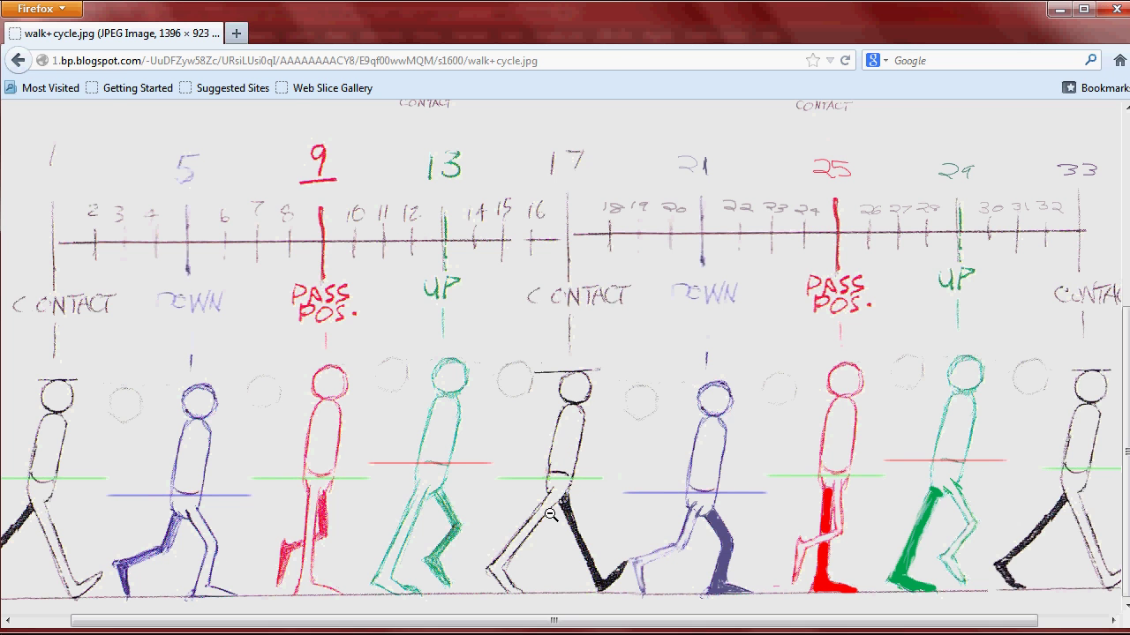
{"action": "key", "text": "alt+Tab"}
{"action": "left_click_drag", "start_coordinate": [498, 414], "coordinate": [542, 434], "text": "alt"}
{"action": "left_click", "coordinate": [481, 368]}
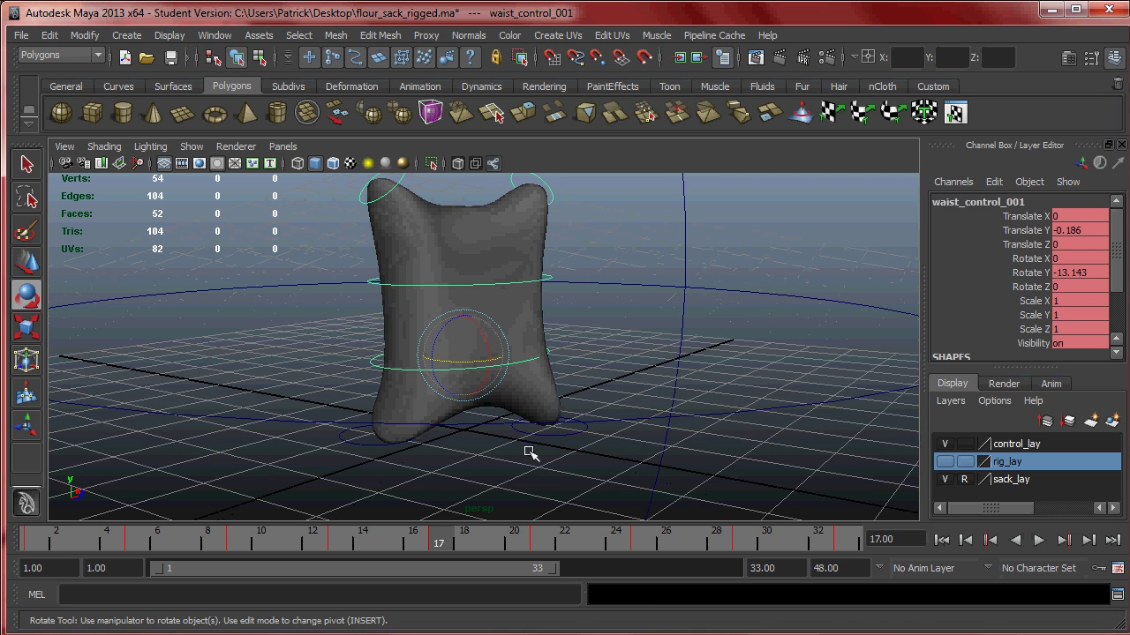
Step: Play and scrub the frames between 1 and 17 to examine how the waist rotates through the in-between poses
{"action": "left_click_drag", "start_coordinate": [436, 544], "coordinate": [239, 547]}
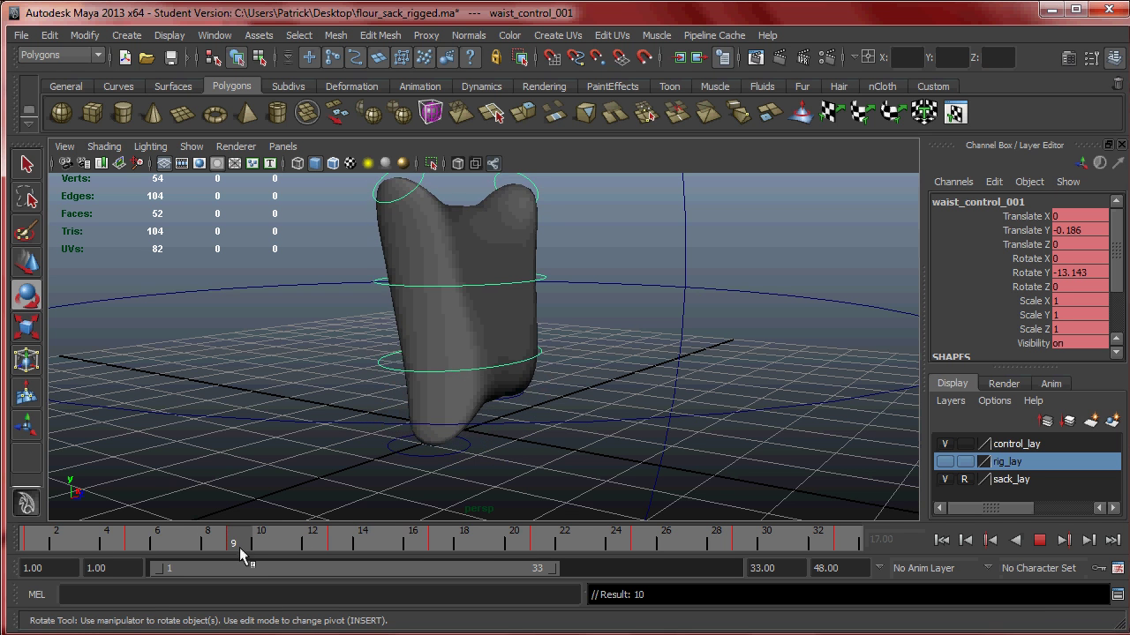
{"action": "left_click_drag", "start_coordinate": [406, 546], "coordinate": [56, 547]}
{"action": "left_click_drag", "start_coordinate": [318, 501], "coordinate": [644, 362], "text": "alt"}
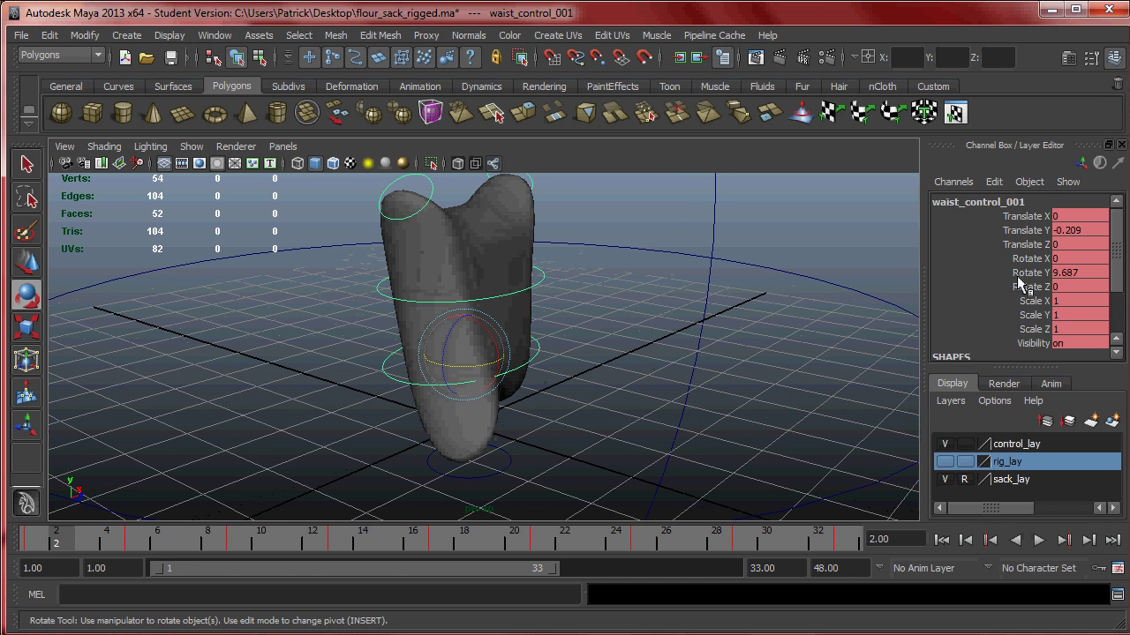
{"action": "key", "text": "alt+v"}
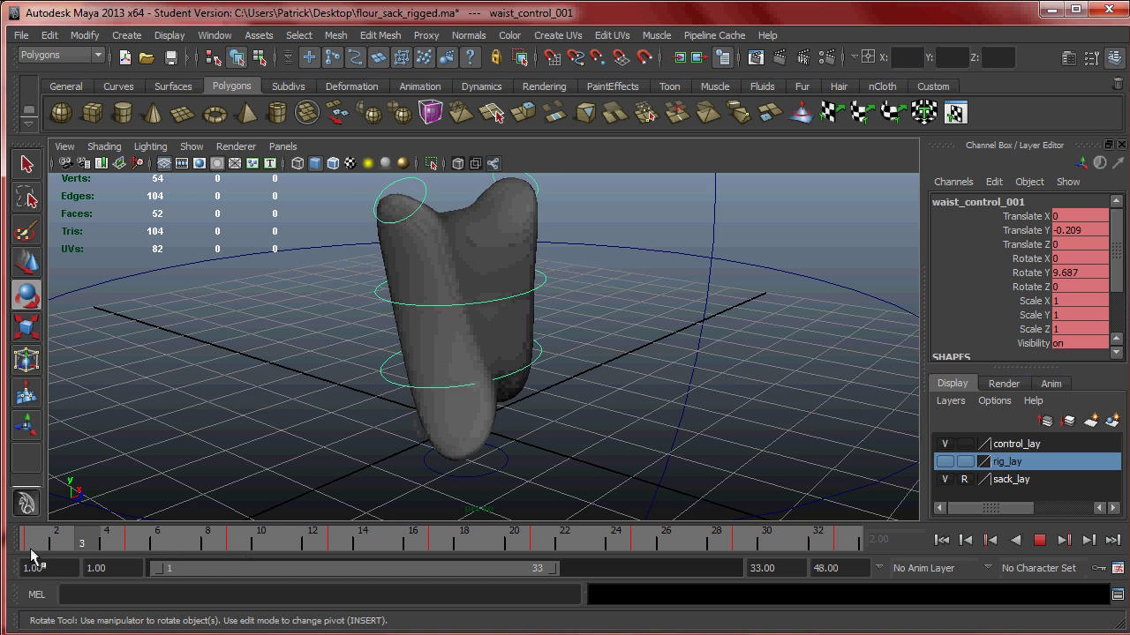
{"action": "mouse_move", "coordinate": [422, 539]}
{"action": "left_mouse_down"}
{"action": "mouse_move", "coordinate": [504, 539]}
{"action": "mouse_move", "coordinate": [50, 539]}
{"action": "mouse_move", "coordinate": [201, 542]}
{"action": "left_mouse_up"}
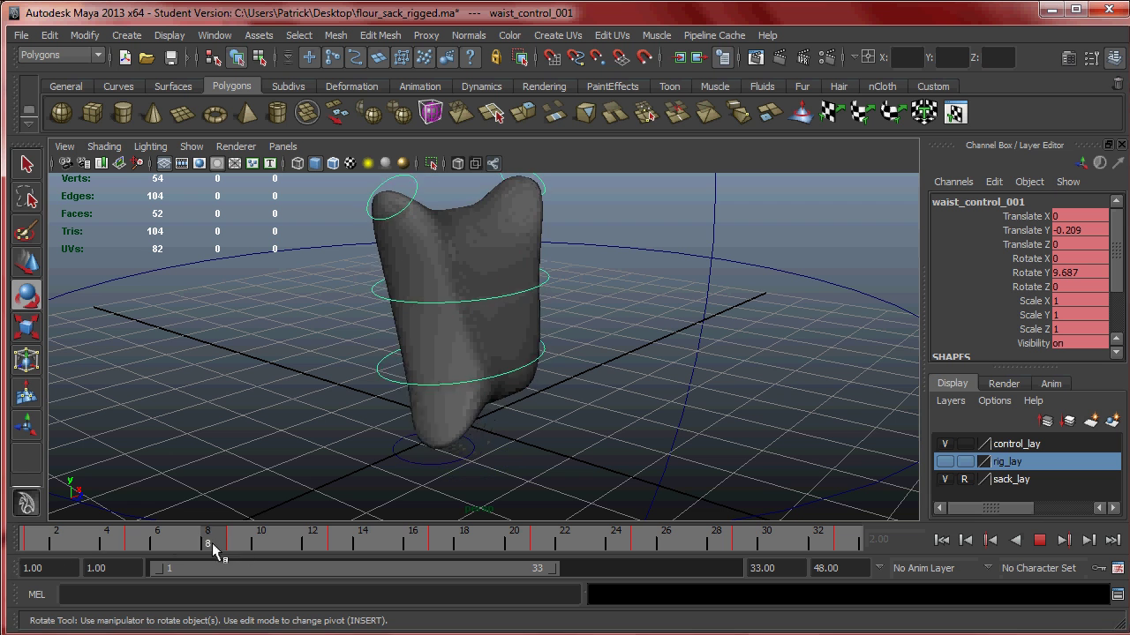
{"action": "mouse_move", "coordinate": [297, 543]}
{"action": "left_mouse_down"}
{"action": "mouse_move", "coordinate": [22, 545]}
{"action": "mouse_move", "coordinate": [138, 546]}
{"action": "left_mouse_up"}
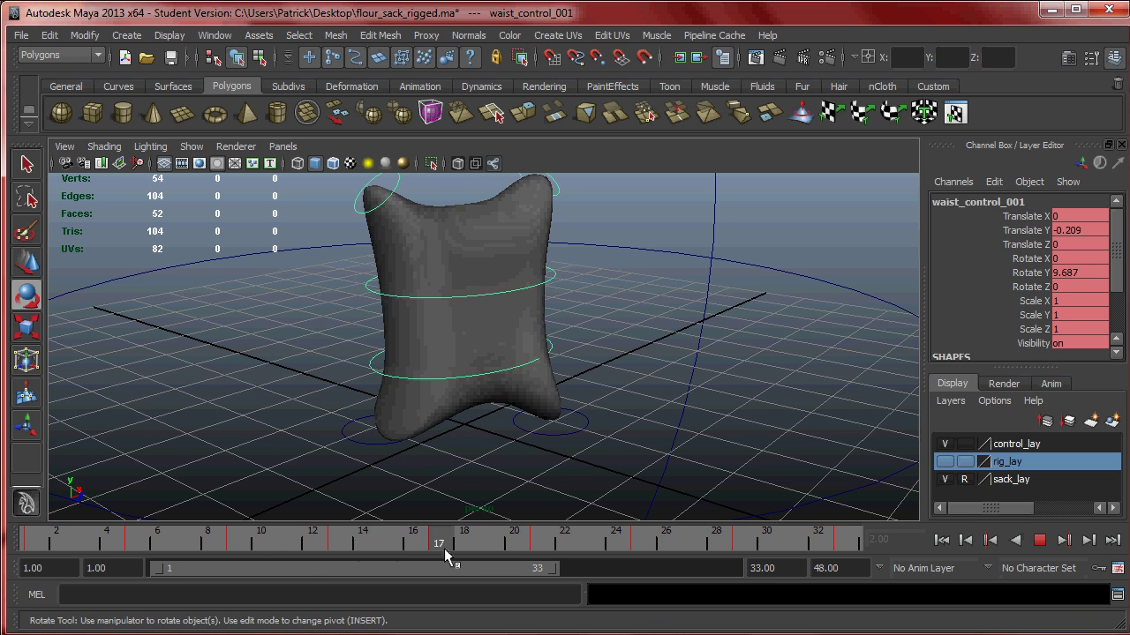
{"action": "mouse_move", "coordinate": [470, 544]}
{"action": "left_mouse_down"}
{"action": "mouse_move", "coordinate": [13, 548]}
{"action": "mouse_move", "coordinate": [391, 543]}
{"action": "mouse_move", "coordinate": [33, 551]}
{"action": "mouse_move", "coordinate": [163, 545]}
{"action": "left_mouse_up"}
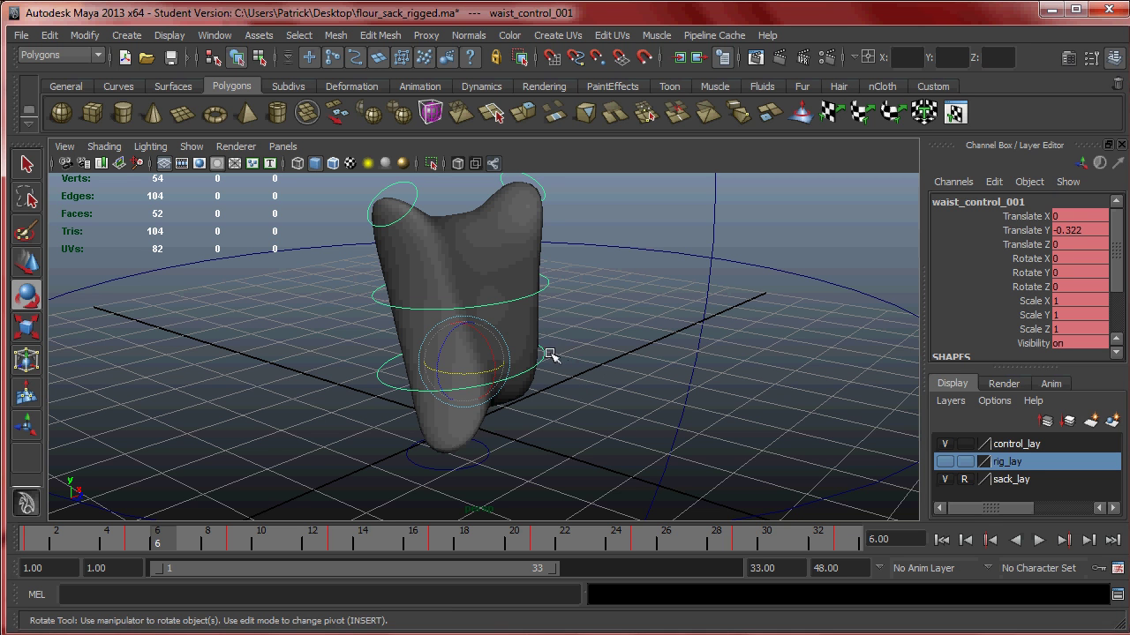
Step: Try rotating the waist control to about -48.8 degrees in Y at frame 15, and undo the rotation
{"action": "mouse_move", "coordinate": [369, 533]}
{"action": "left_mouse_down"}
{"action": "mouse_move", "coordinate": [159, 529]}
{"action": "mouse_move", "coordinate": [388, 542]}
{"action": "left_mouse_up"}
{"action": "left_click", "coordinate": [512, 356]}
{"action": "left_click", "coordinate": [492, 351]}
{"action": "mouse_move", "coordinate": [492, 351]}
{"action": "left_mouse_down"}
{"action": "mouse_move", "coordinate": [470, 353]}
{"action": "mouse_move", "coordinate": [487, 356]}
{"action": "left_mouse_up"}
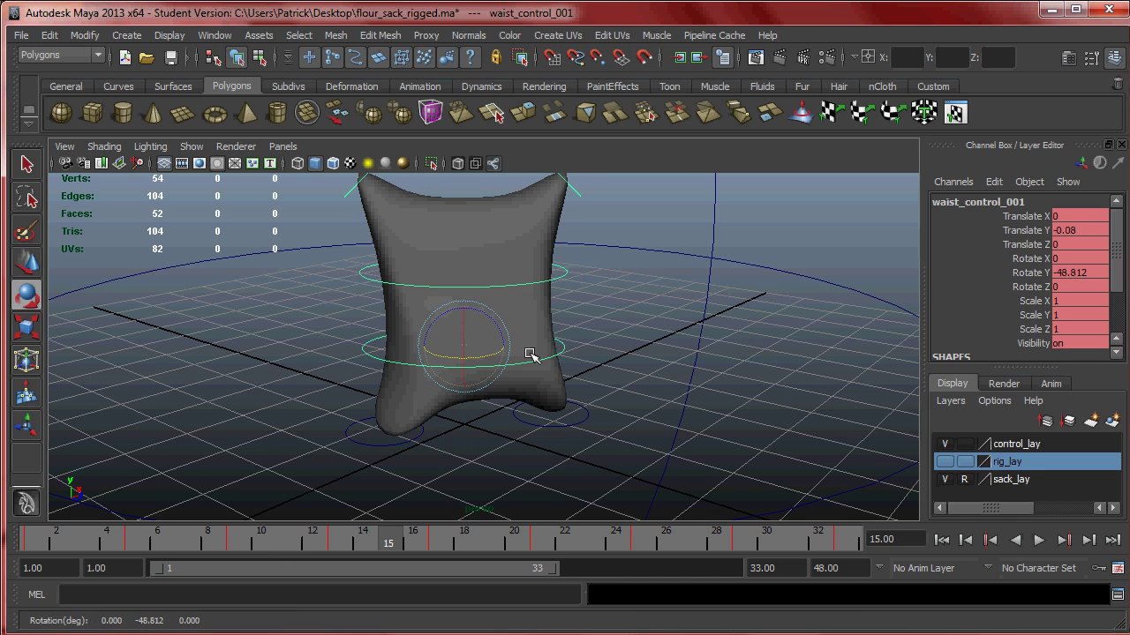
{"action": "key", "text": "ctrl+z"}
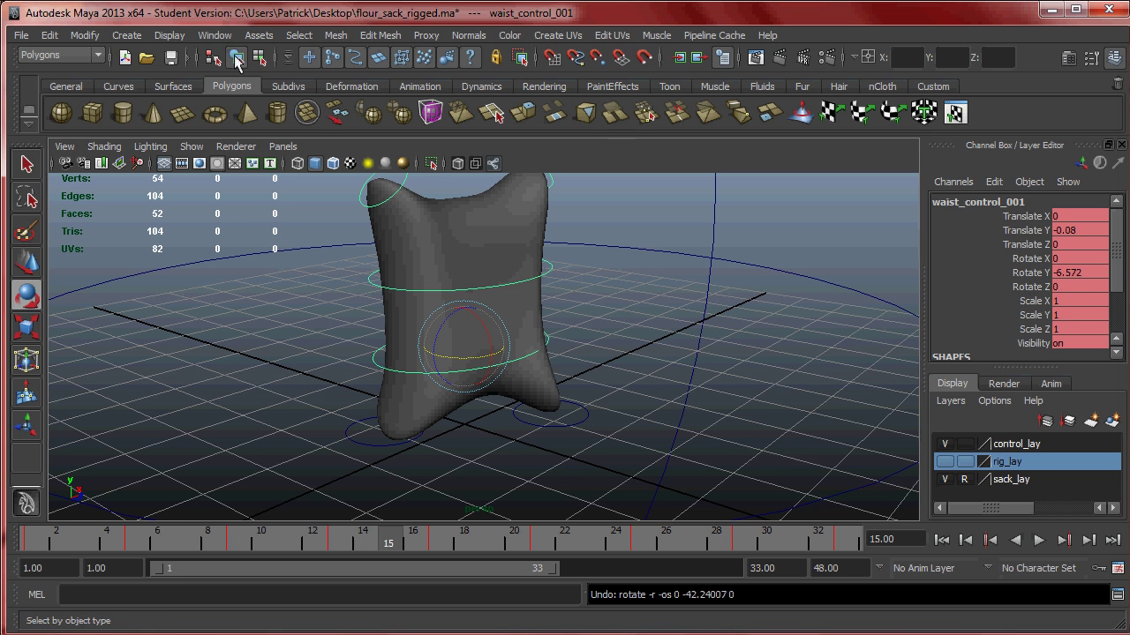
Step: Open the Graph Editor with only the waist control's Rotate Y curve displayed, and move and enlarge its window
{"action": "left_click", "coordinate": [215, 35]}
{"action": "mouse_move", "coordinate": [264, 96]}
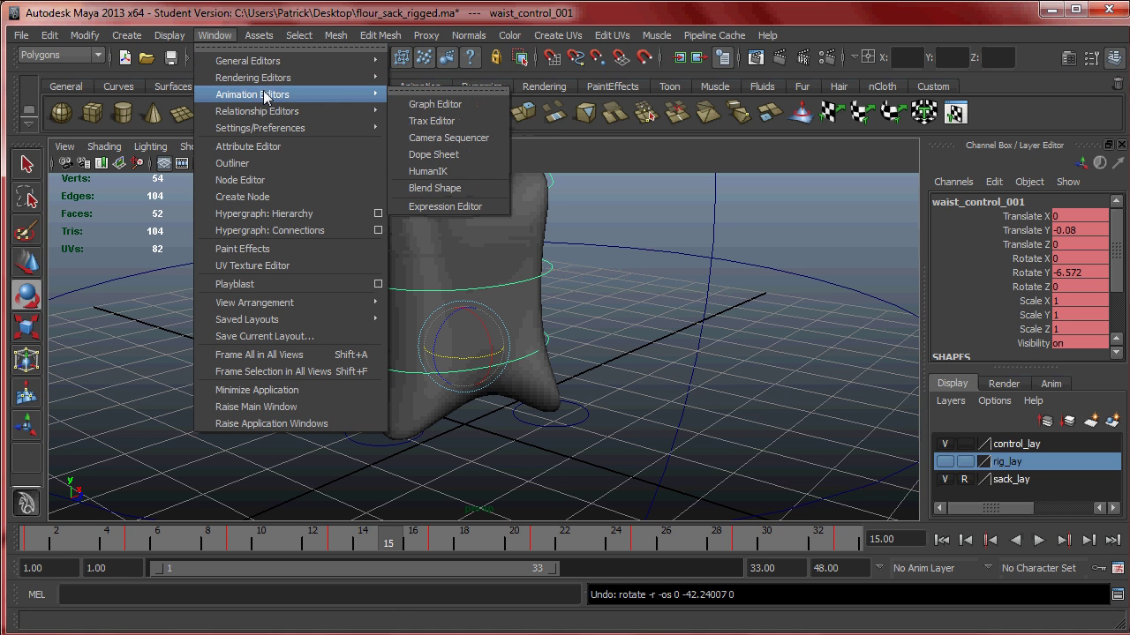
{"action": "left_click", "coordinate": [436, 104]}
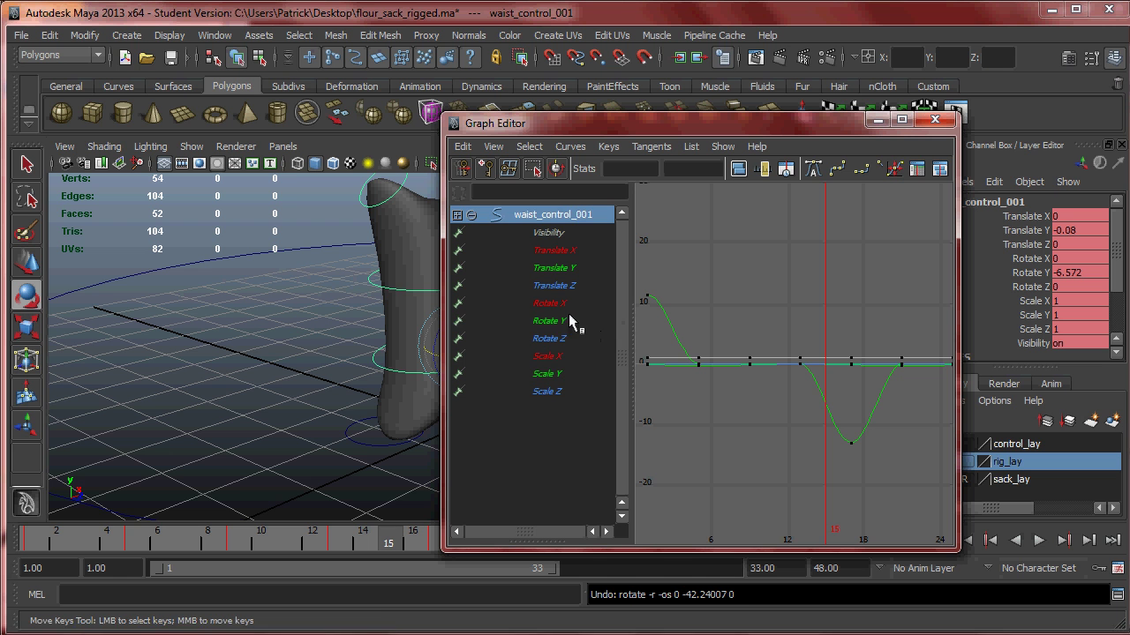
{"action": "left_click", "coordinate": [568, 321]}
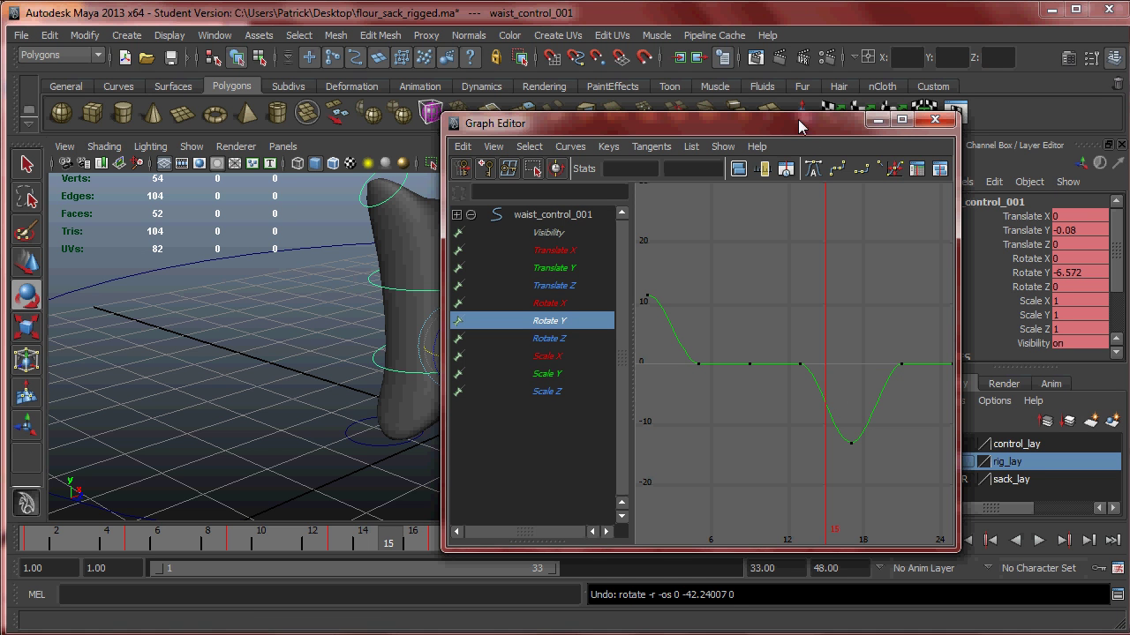
{"action": "left_click_drag", "start_coordinate": [800, 126], "coordinate": [488, 63]}
{"action": "left_click_drag", "start_coordinate": [660, 518], "coordinate": [880, 510]}
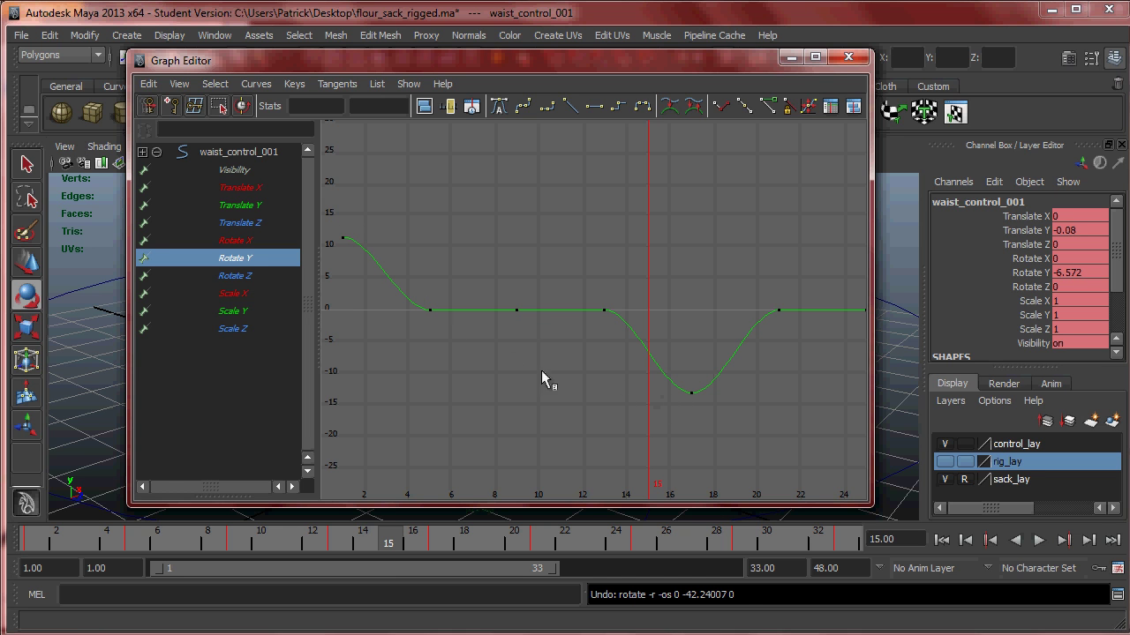
Step: Raise the Rotate Y key at frame 5 to about 7.8 and lower the key at frame 13 to about -8.5
{"action": "left_click_drag", "start_coordinate": [440, 321], "coordinate": [440, 320]}
{"action": "middle_click_drag", "start_coordinate": [433, 312], "coordinate": [433, 265]}
{"action": "left_click_drag", "start_coordinate": [540, 275], "coordinate": [624, 353]}
{"action": "middle_click_drag", "start_coordinate": [604, 311], "coordinate": [601, 364]}
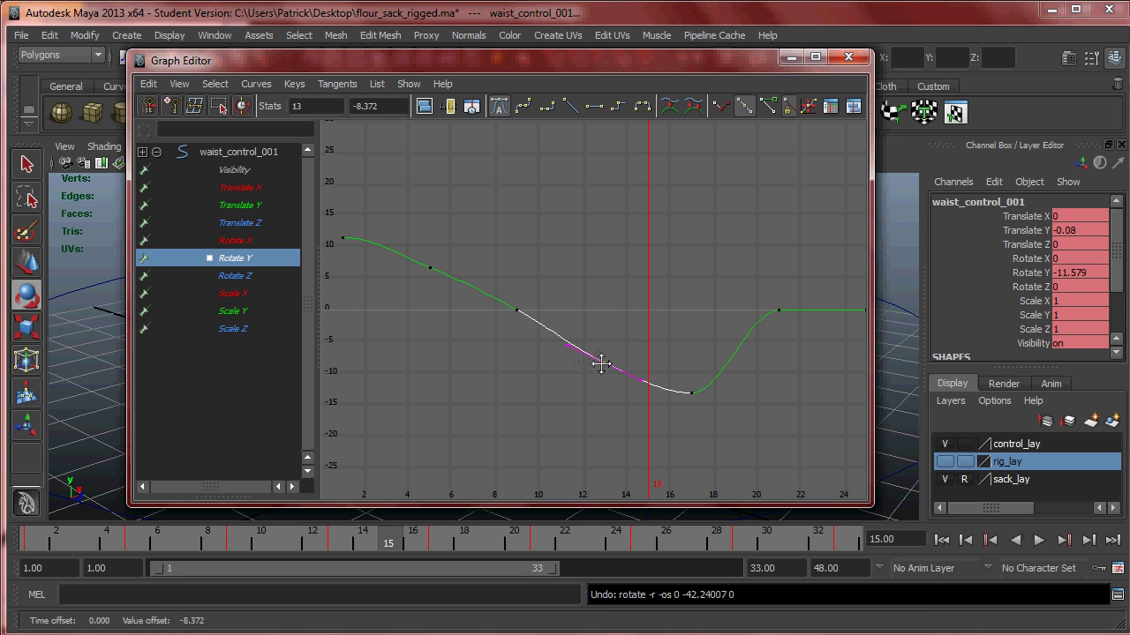
{"action": "left_click_drag", "start_coordinate": [409, 241], "coordinate": [463, 281]}
{"action": "mouse_move", "coordinate": [420, 263]}
{"action": "middle_mouse_down"}
{"action": "mouse_move", "coordinate": [468, 296]}
{"action": "mouse_move", "coordinate": [434, 263]}
{"action": "middle_mouse_up"}
{"action": "key", "text": "ctrl+z"}
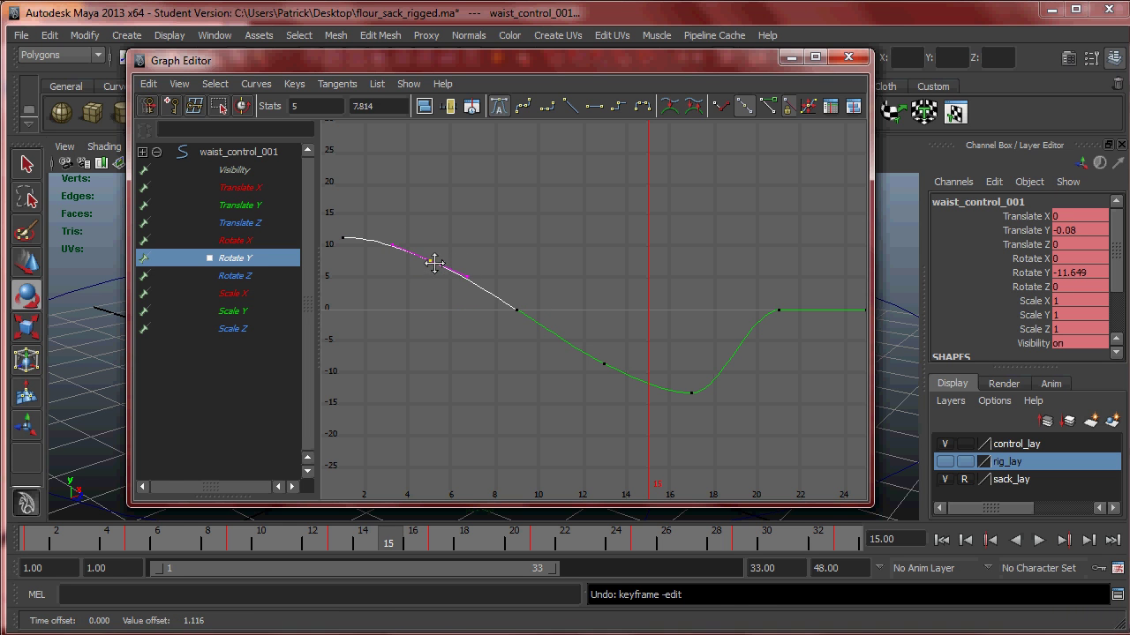
Step: Try shifting the frame 13 Rotate Y key to frame 11 at about -8, and undo the move
{"action": "left_click_drag", "start_coordinate": [559, 338], "coordinate": [612, 383]}
{"action": "middle_click_drag", "start_coordinate": [600, 364], "coordinate": [557, 360]}
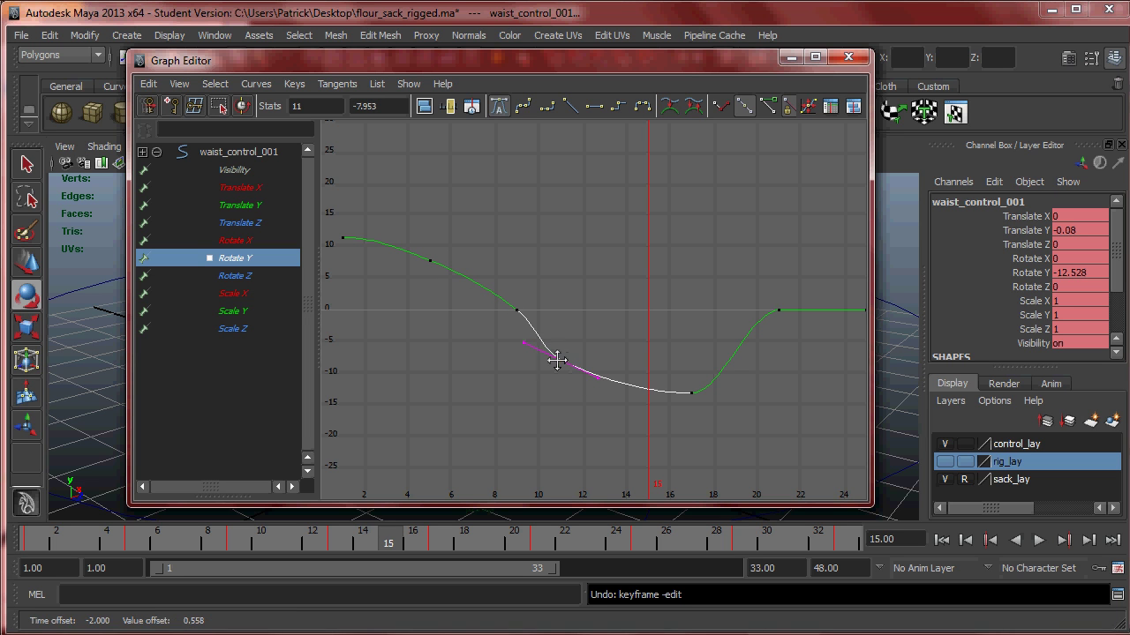
{"action": "key", "text": "ctrl+z"}
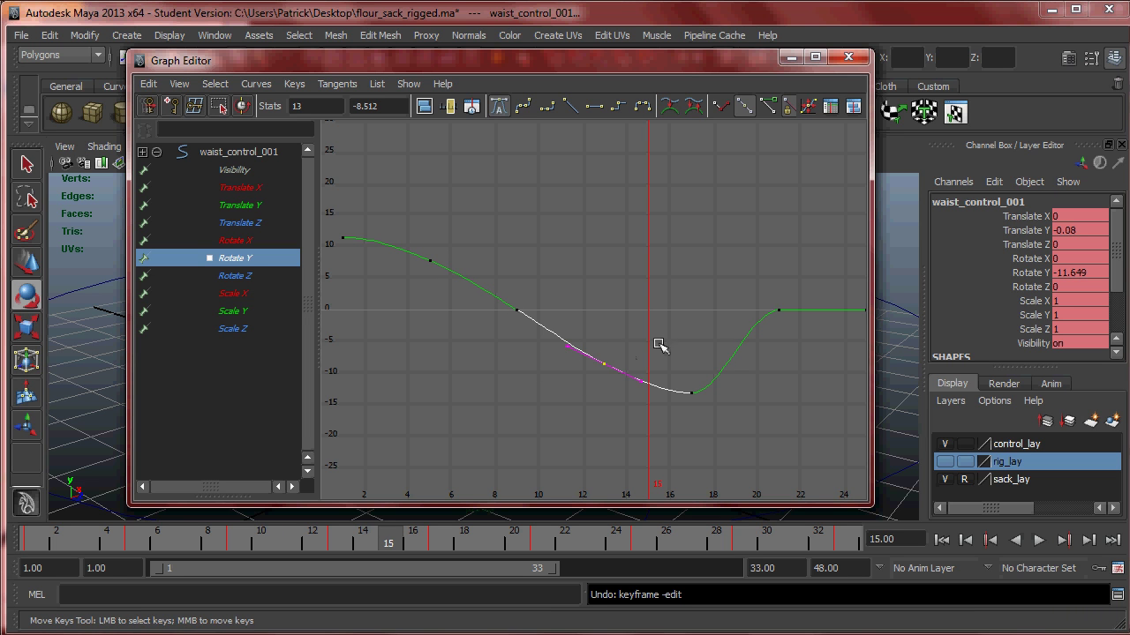
Step: Try raising the Rotate Y key at frame 25 to about 6.7
{"action": "right_click_drag", "start_coordinate": [730, 329], "coordinate": [667, 361], "text": "alt"}
{"action": "left_click_drag", "start_coordinate": [653, 283], "coordinate": [672, 322]}
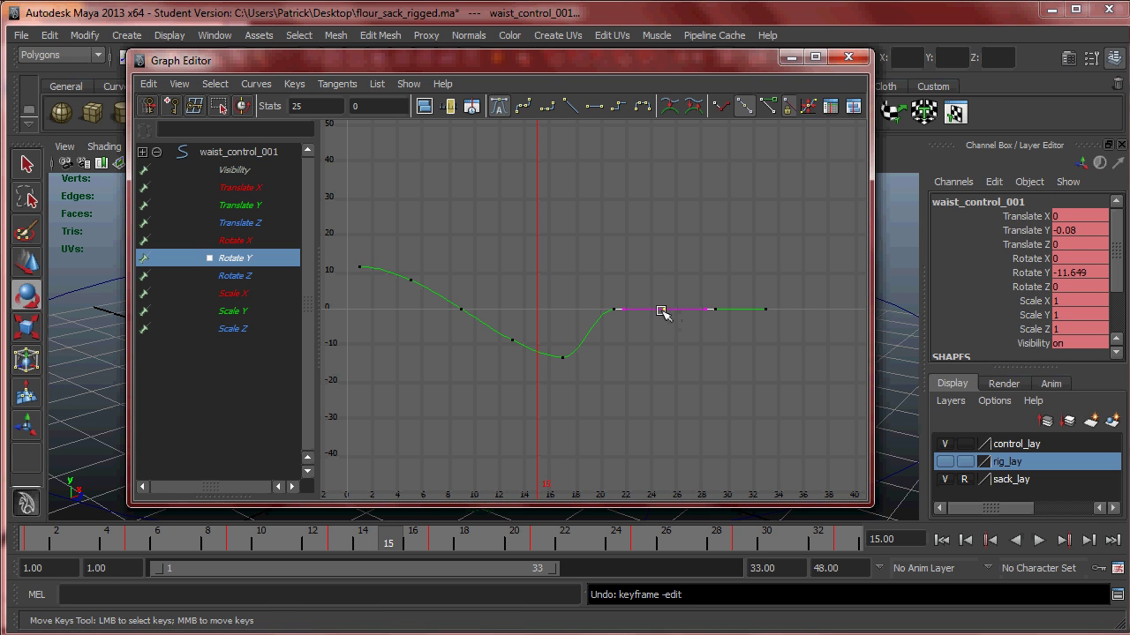
{"action": "middle_click_drag", "start_coordinate": [661, 303], "coordinate": [660, 280]}
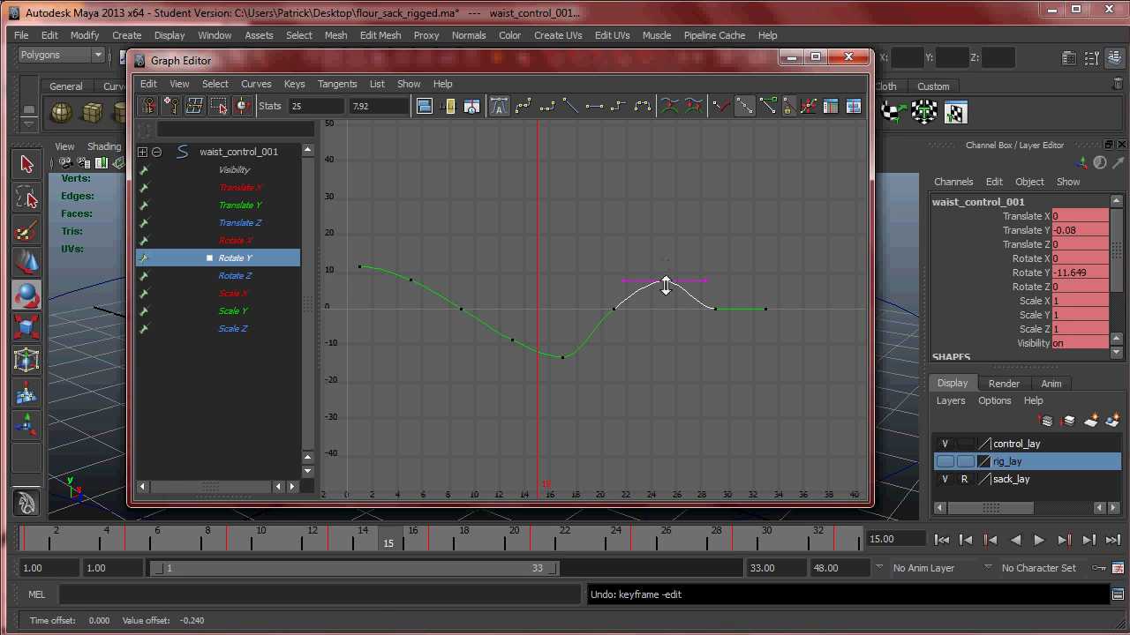
{"action": "middle_click_drag", "start_coordinate": [661, 286], "coordinate": [666, 286]}
{"action": "middle_click_drag", "start_coordinate": [659, 281], "coordinate": [661, 285]}
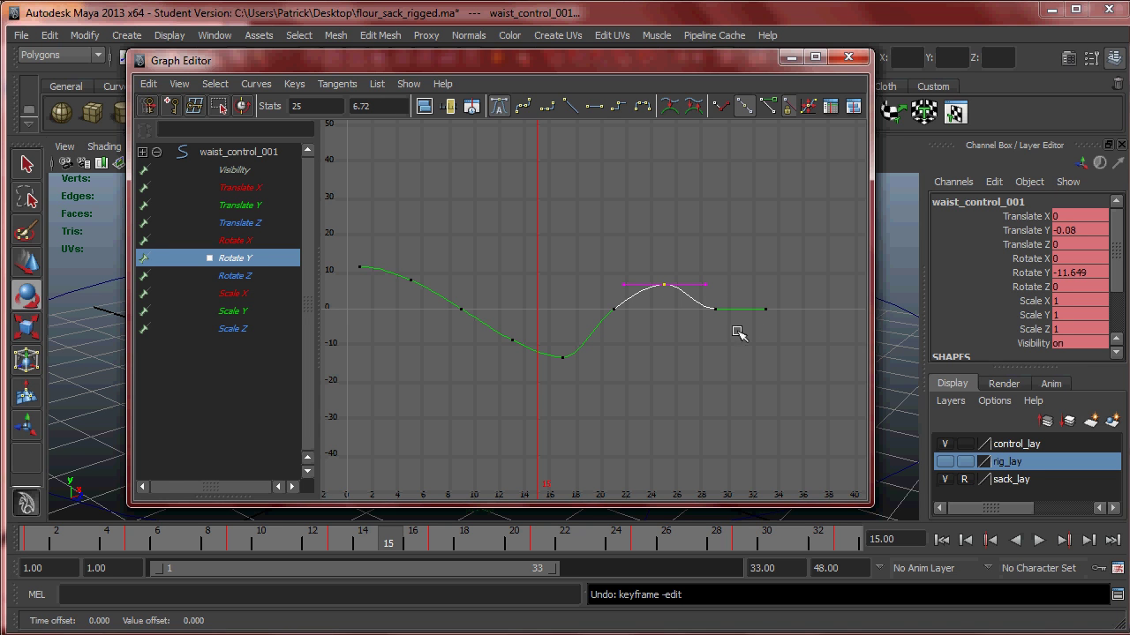
{"action": "left_click", "coordinate": [715, 313]}
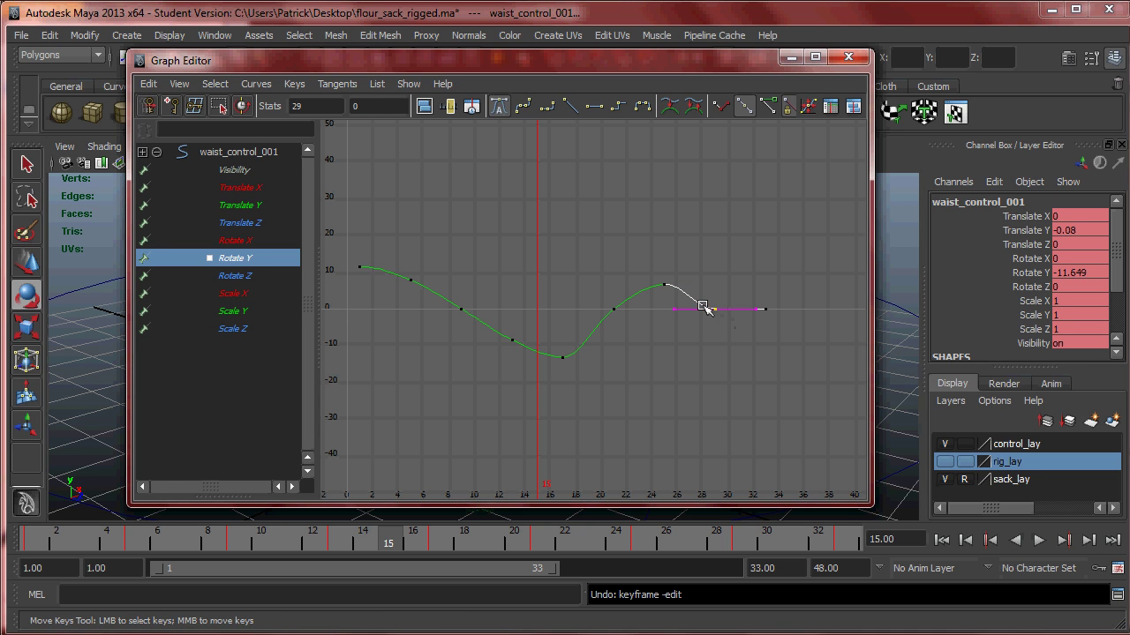
Step: Lower the Rotate Y key at frame 21 to about -9 and bring the key at frame 25 to 0
{"action": "left_click", "coordinate": [613, 309]}
{"action": "middle_click_drag", "start_coordinate": [614, 309], "coordinate": [612, 346]}
{"action": "left_click_drag", "start_coordinate": [644, 256], "coordinate": [682, 304]}
{"action": "middle_click_drag", "start_coordinate": [665, 286], "coordinate": [662, 312]}
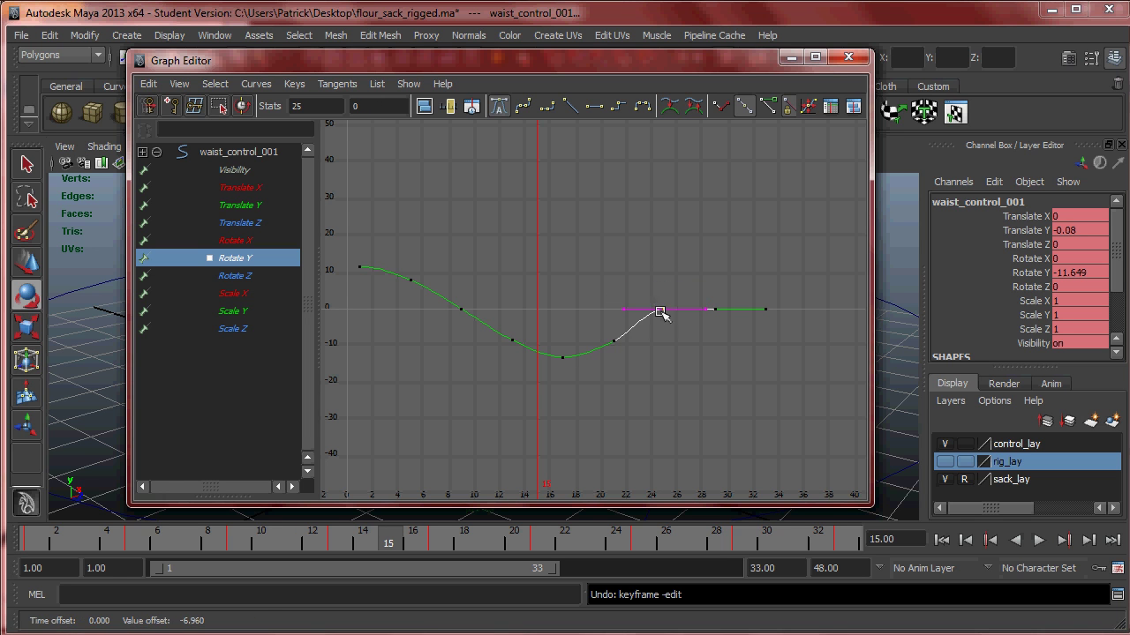
Step: Raise the Rotate Y keys to about 8 at frame 29 and about 11.3 at frame 33, and minimize the Graph Editor
{"action": "left_click_drag", "start_coordinate": [700, 275], "coordinate": [731, 336]}
{"action": "middle_click_drag", "start_coordinate": [715, 308], "coordinate": [715, 279]}
{"action": "left_click_drag", "start_coordinate": [749, 284], "coordinate": [797, 348]}
{"action": "middle_click_drag", "start_coordinate": [767, 314], "coordinate": [766, 267]}
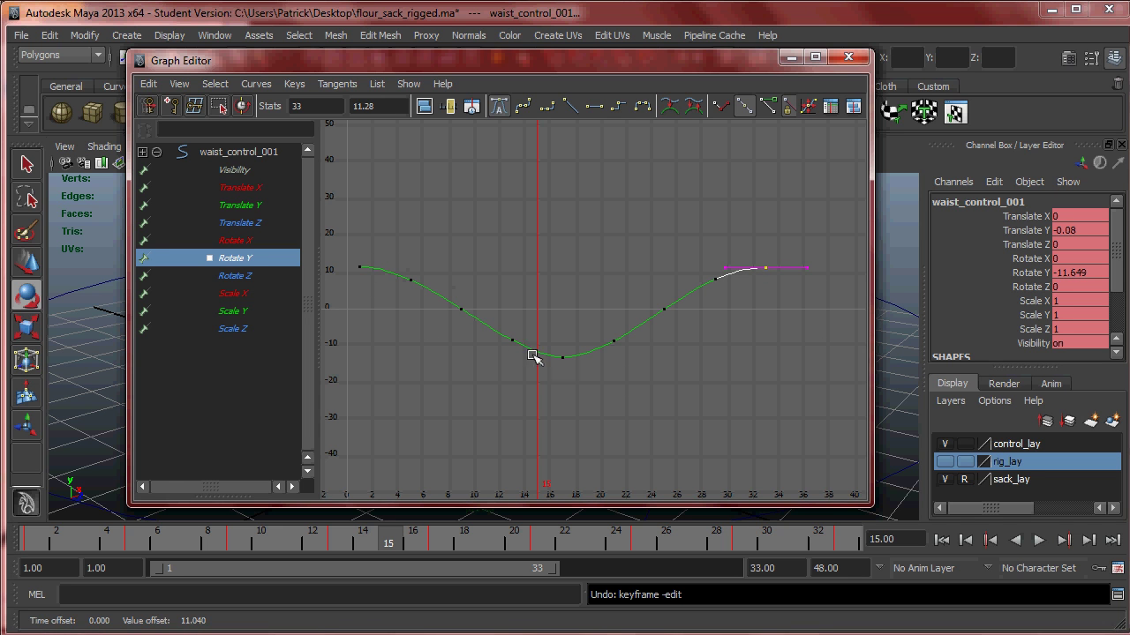
{"action": "left_click", "coordinate": [790, 56]}
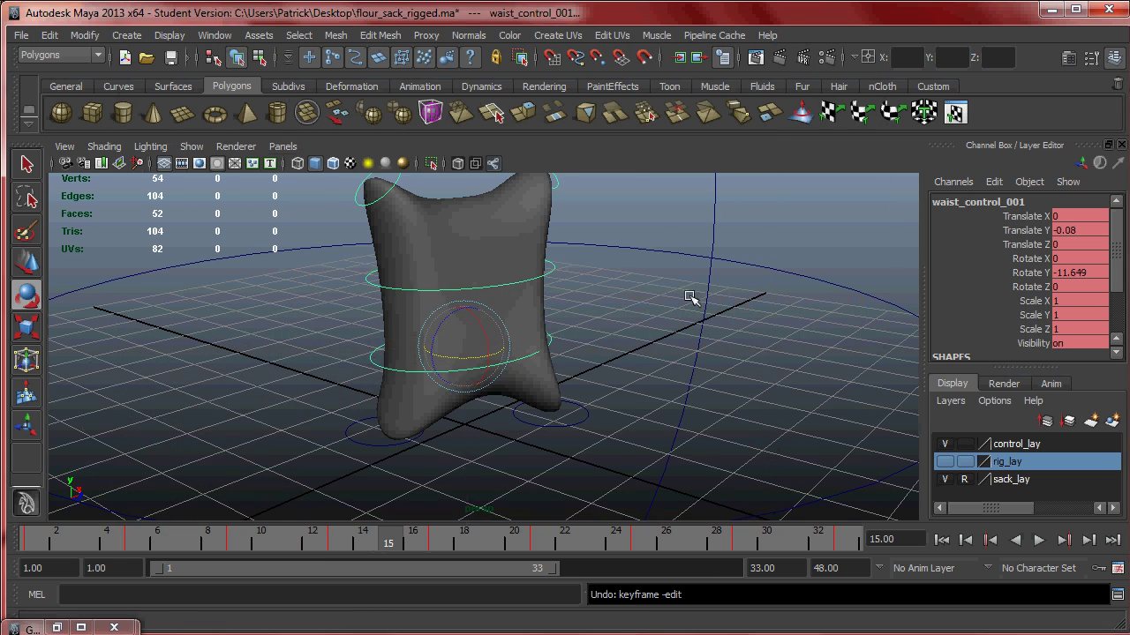
Step: Deselect the waist control and play back the walk cycle, viewing the sack's waist rotation from a different angle
{"action": "left_click", "coordinate": [644, 301]}
{"action": "right_click_drag", "start_coordinate": [544, 318], "coordinate": [603, 379], "text": "alt"}
{"action": "left_click_drag", "start_coordinate": [603, 378], "coordinate": [593, 357], "text": "alt"}
{"action": "left_click", "coordinate": [1038, 540]}
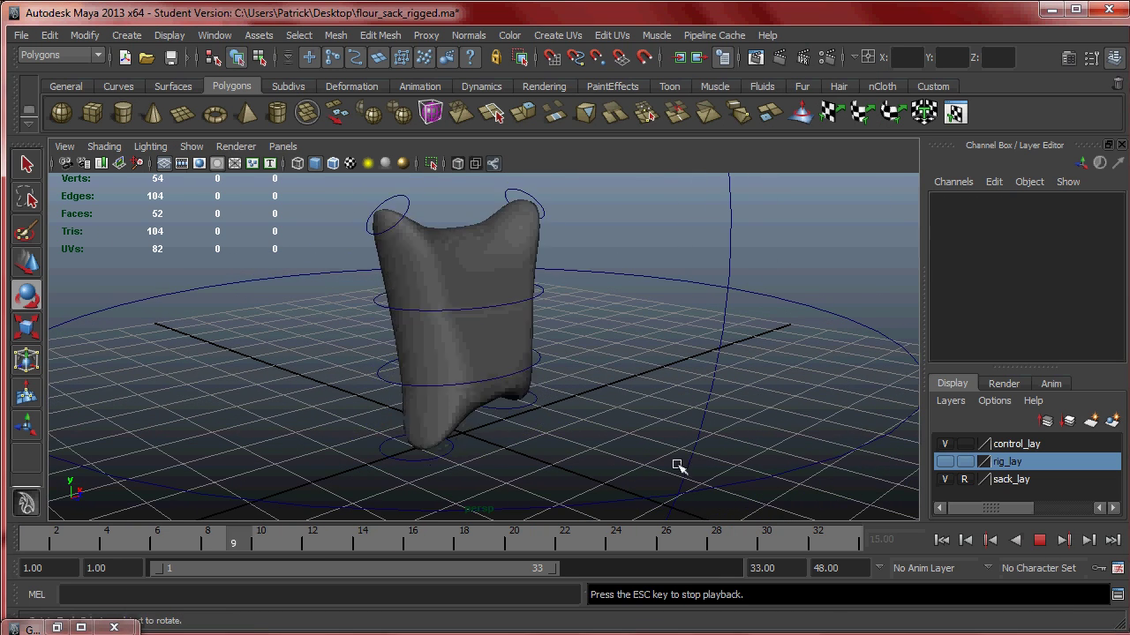
{"action": "mouse_move", "coordinate": [676, 424]}
{"action": "left_mouse_down", "text": "alt"}
{"action": "mouse_move", "coordinate": [549, 436]}
{"action": "mouse_move", "coordinate": [608, 462]}
{"action": "mouse_move", "coordinate": [711, 451]}
{"action": "mouse_move", "coordinate": [676, 444]}
{"action": "mouse_move", "coordinate": [687, 441]}
{"action": "left_mouse_up", "text": "alt"}
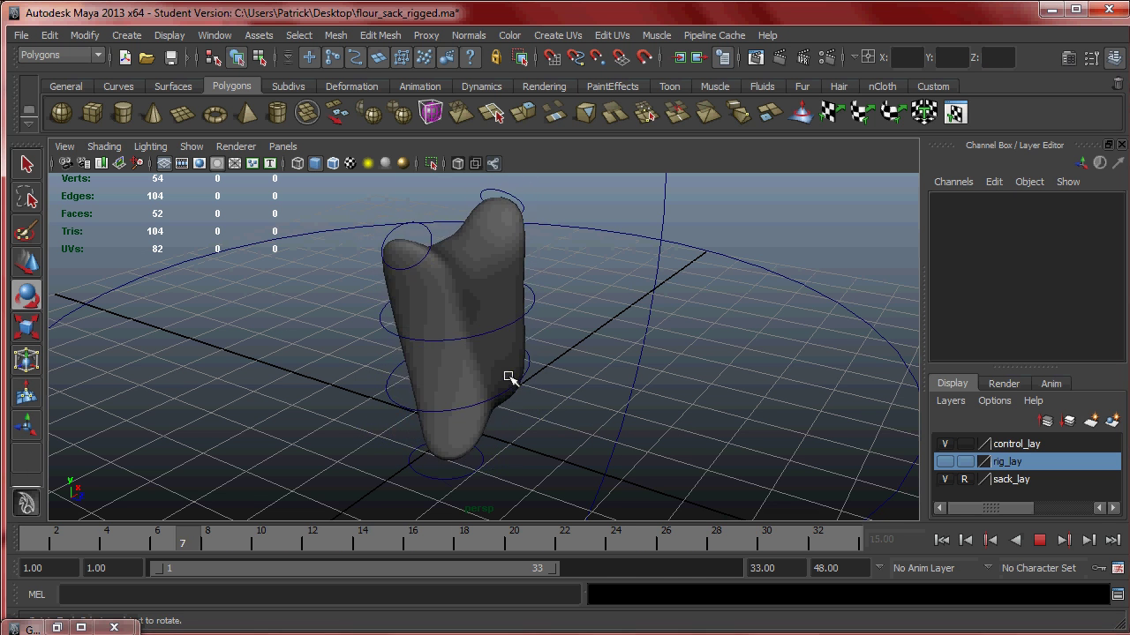
Step: Select the chest control, return to frame 1, and try tilting it to about 7.7 on Rotate X
{"action": "left_click", "coordinate": [529, 306]}
{"action": "left_click", "coordinate": [1040, 541]}
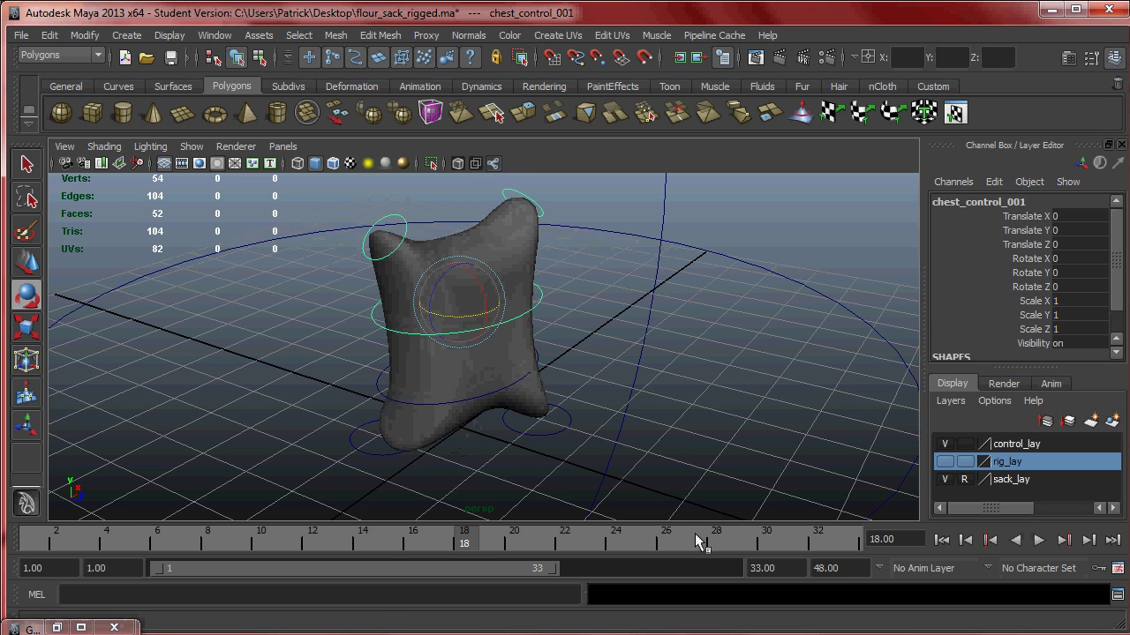
{"action": "key", "text": "alt+v"}
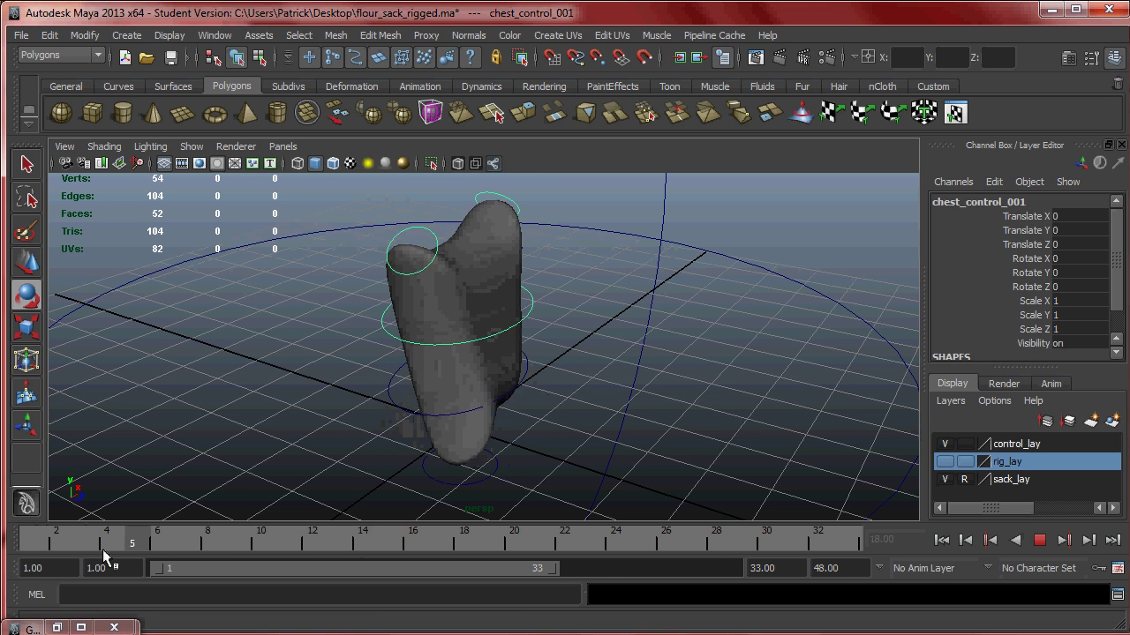
{"action": "mouse_move", "coordinate": [156, 546]}
{"action": "left_mouse_down"}
{"action": "mouse_move", "coordinate": [536, 559]}
{"action": "mouse_move", "coordinate": [473, 543]}
{"action": "mouse_move", "coordinate": [66, 521]}
{"action": "mouse_move", "coordinate": [297, 519]}
{"action": "left_mouse_up"}
{"action": "mouse_move", "coordinate": [394, 521]}
{"action": "left_mouse_down"}
{"action": "mouse_move", "coordinate": [494, 533]}
{"action": "mouse_move", "coordinate": [14, 512]}
{"action": "mouse_move", "coordinate": [112, 525]}
{"action": "mouse_move", "coordinate": [31, 528]}
{"action": "left_mouse_up"}
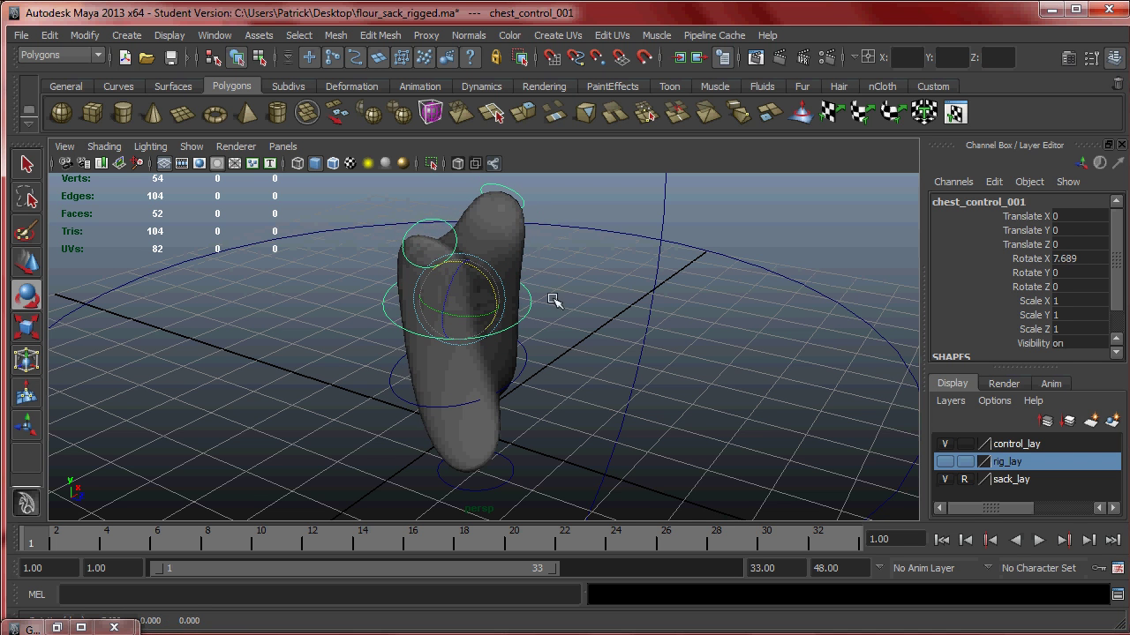
Step: Tilt the chest control to about 12.35 on Rotate X at frame 5 and key it
{"action": "left_click_drag", "start_coordinate": [482, 373], "coordinate": [524, 344], "text": "alt"}
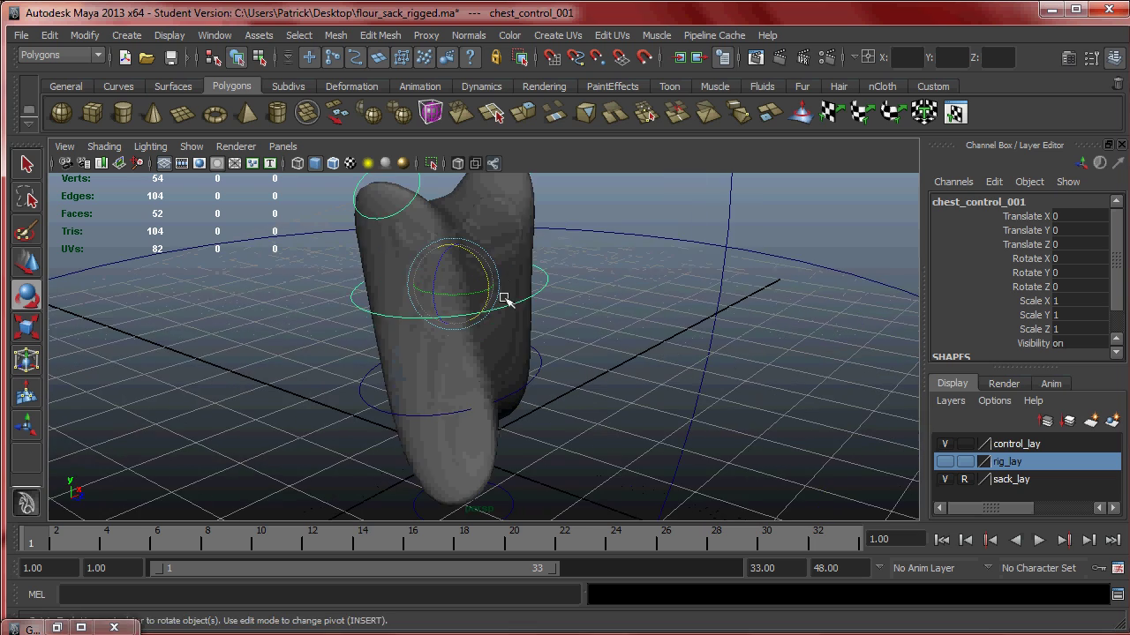
{"action": "left_click_drag", "start_coordinate": [521, 301], "coordinate": [477, 265], "text": "alt"}
{"action": "left_click_drag", "start_coordinate": [529, 364], "coordinate": [505, 363], "text": "alt"}
{"action": "left_click_drag", "start_coordinate": [85, 544], "coordinate": [36, 543]}
{"action": "left_click_drag", "start_coordinate": [252, 396], "coordinate": [113, 499], "text": "alt"}
{"action": "left_click_drag", "start_coordinate": [58, 540], "coordinate": [133, 543]}
{"action": "left_click_drag", "start_coordinate": [459, 318], "coordinate": [591, 291], "text": "alt"}
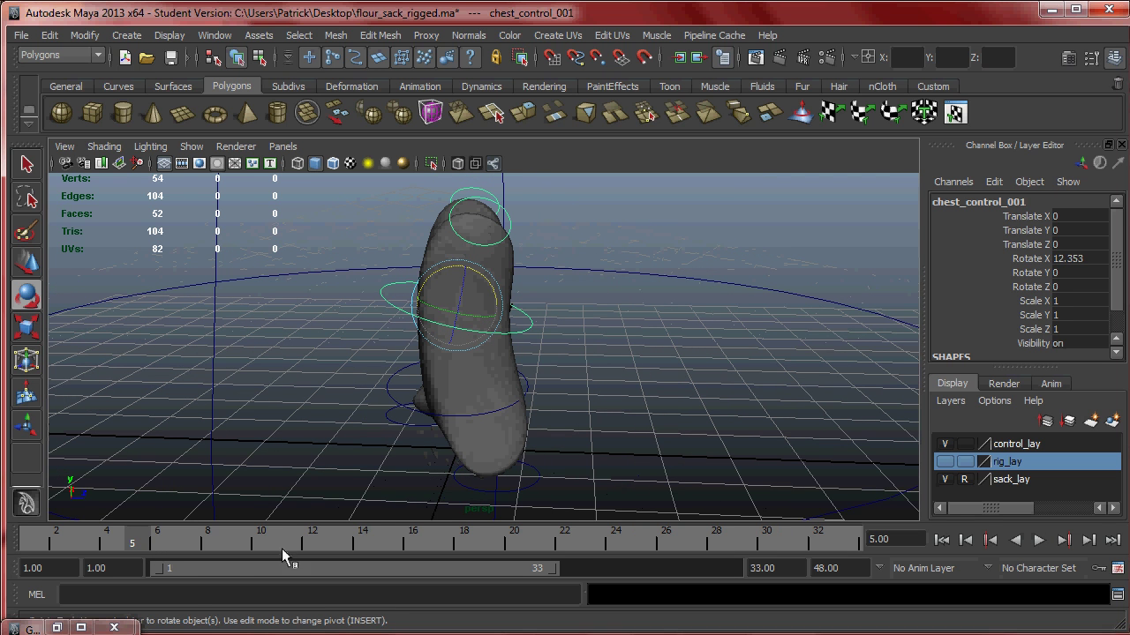
{"action": "key", "text": "s"}
{"action": "left_click_drag", "start_coordinate": [254, 510], "coordinate": [526, 300], "text": "alt"}
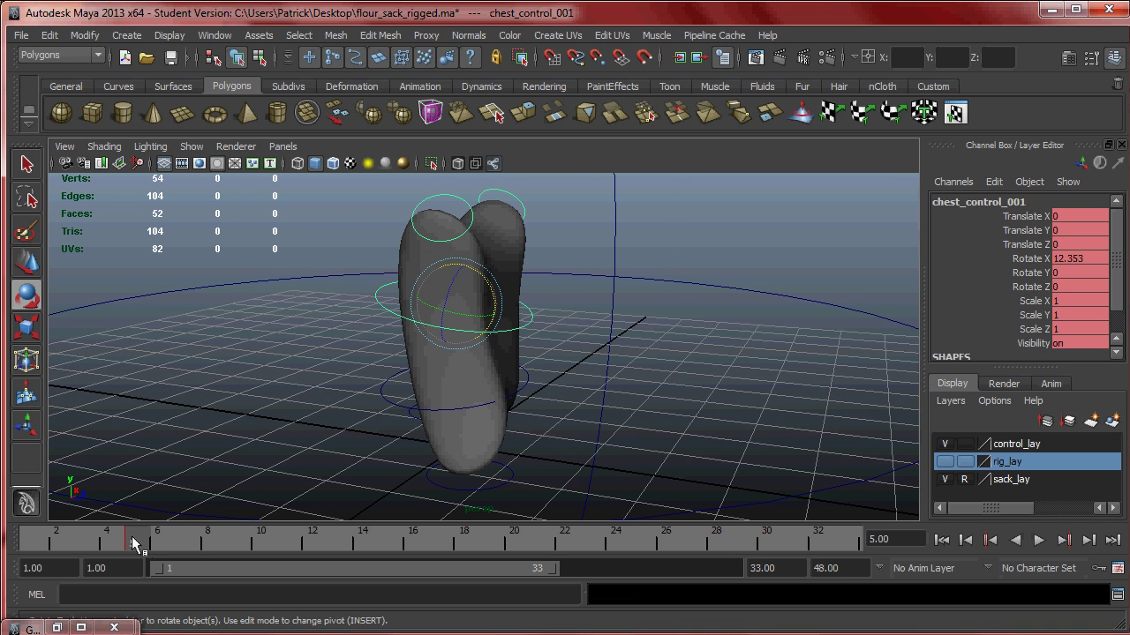
Step: Scrub and play through the walk cycle, comparing the sack's poses at frames 5 and 21
{"action": "left_click_drag", "start_coordinate": [132, 540], "coordinate": [492, 550]}
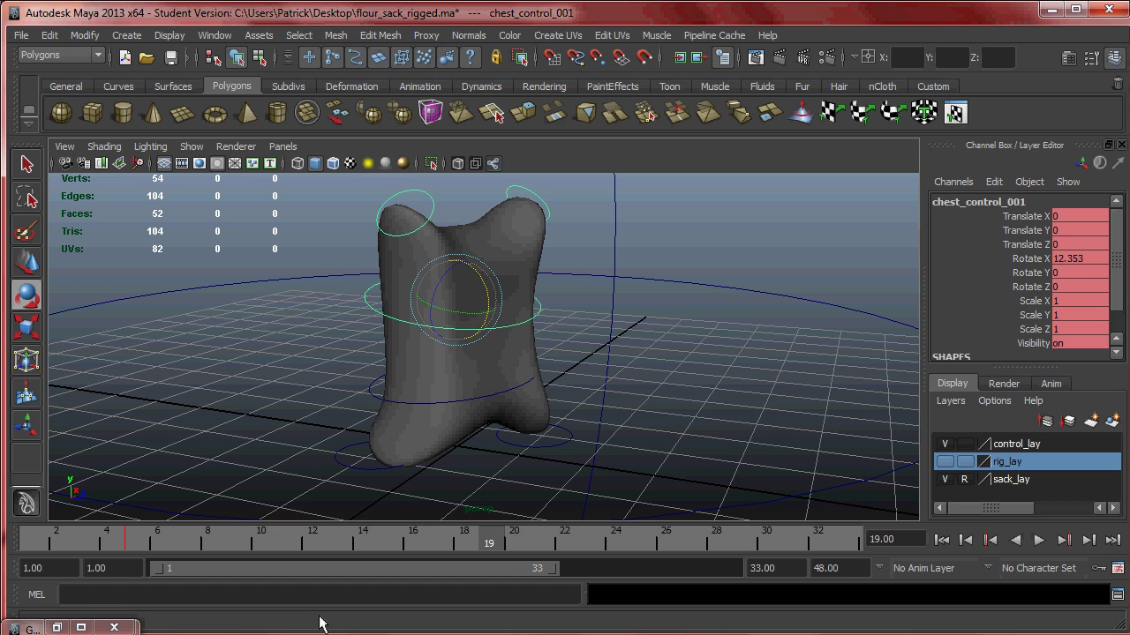
{"action": "left_click_drag", "start_coordinate": [504, 542], "coordinate": [539, 547]}
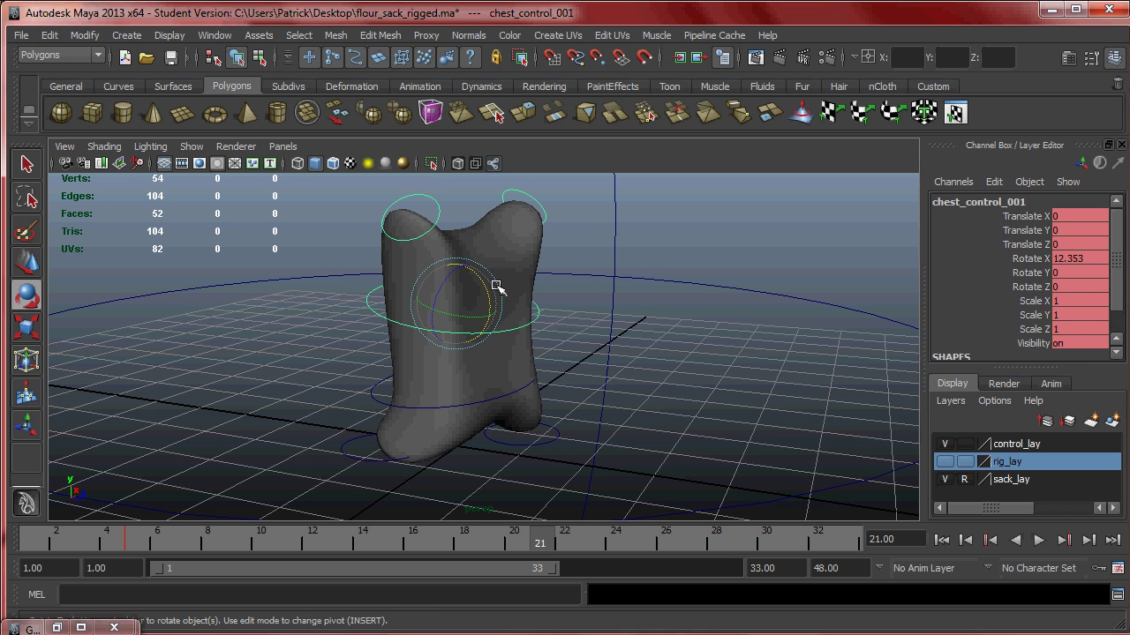
{"action": "left_click_drag", "start_coordinate": [351, 540], "coordinate": [135, 545]}
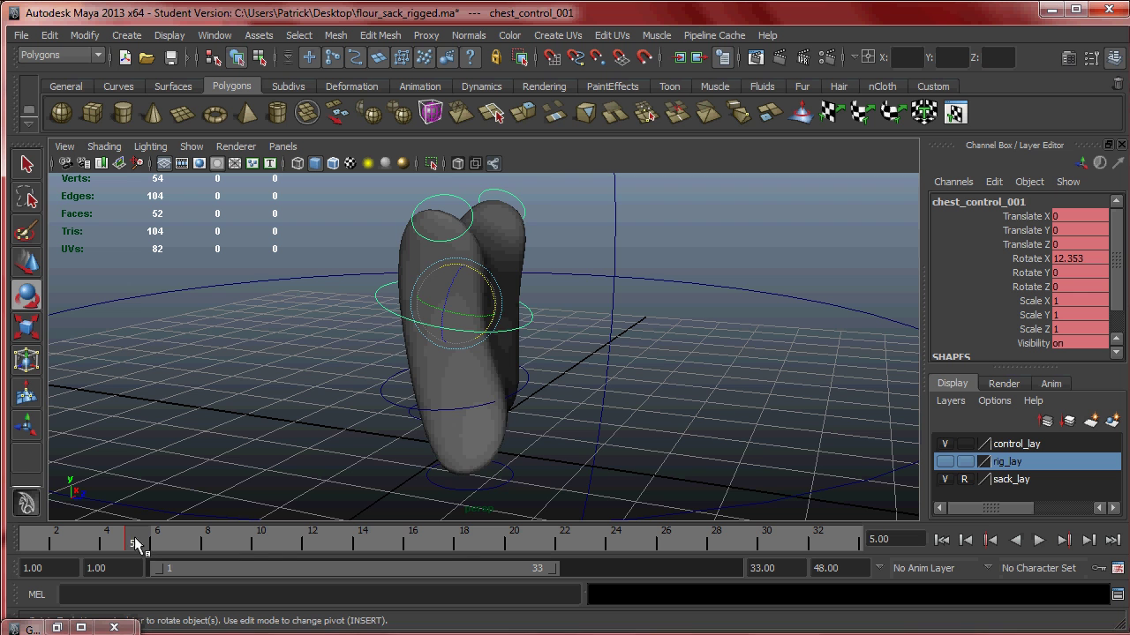
{"action": "key", "text": "alt+v"}
{"action": "mouse_move", "coordinate": [517, 544]}
{"action": "left_mouse_down"}
{"action": "mouse_move", "coordinate": [592, 547]}
{"action": "mouse_move", "coordinate": [545, 553]}
{"action": "left_mouse_up"}
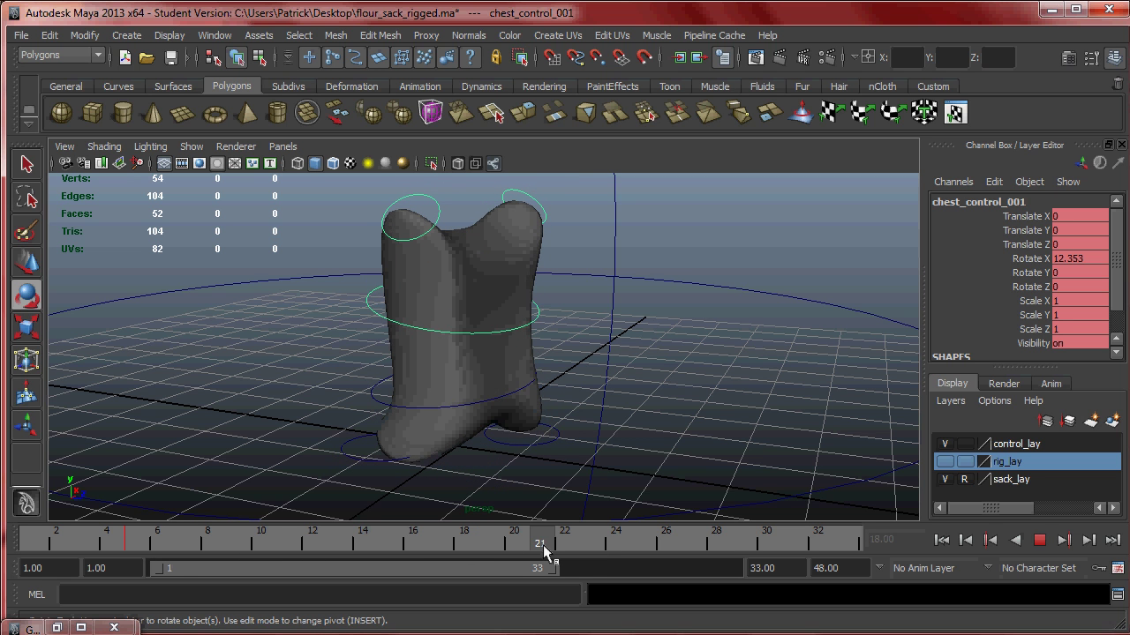
{"action": "key", "text": "alt+v"}
{"action": "key", "text": "alt+v"}
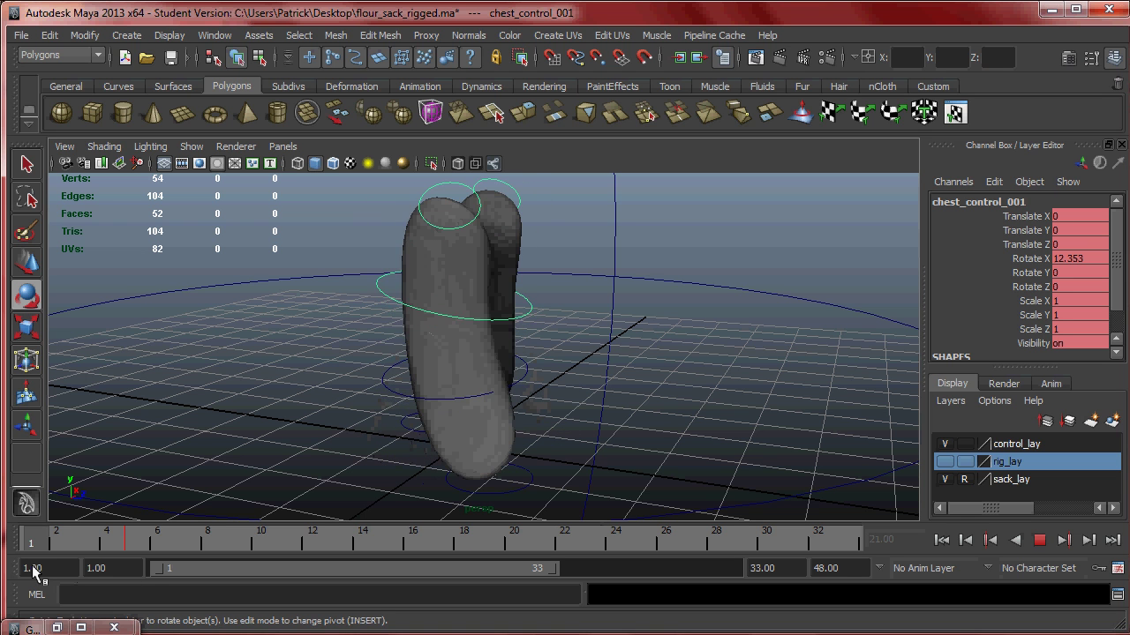
{"action": "key", "text": "alt+v"}
Step: Check the walk cycle chart in Firefox, return to Maya, and key the chest control's 12.353 Rotate X at frame 21
{"action": "key", "text": "alt+Tab"}
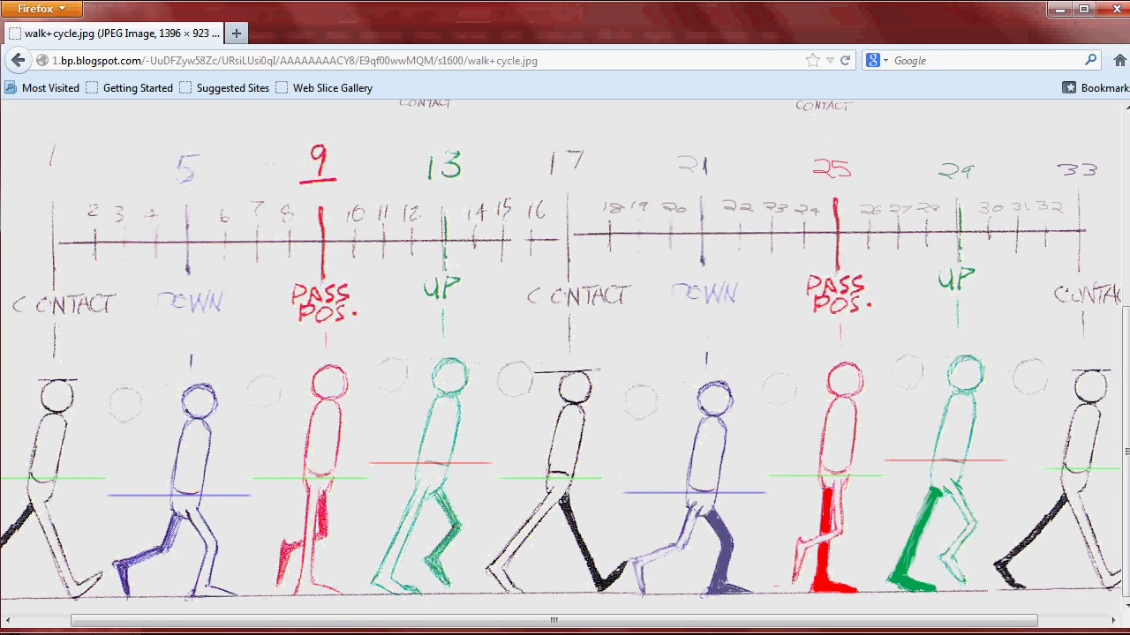
{"action": "key", "text": "alt+Tab"}
{"action": "key", "text": "alt+period"}
{"action": "key", "text": "alt+period"}
{"action": "key", "text": "alt+period"}
{"action": "key", "text": "alt+period"}
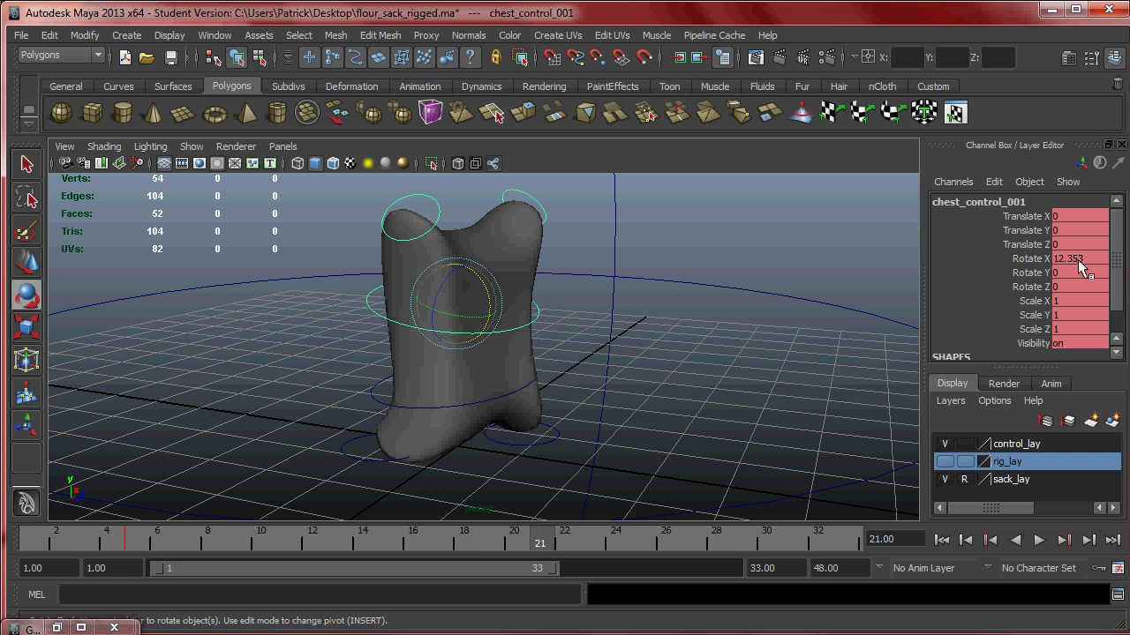
{"action": "key", "text": "s"}
Step: Following the chart's up pose, key the chest control at frame 13 with Rotate X about -13
{"action": "left_click_drag", "start_coordinate": [513, 559], "coordinate": [337, 547]}
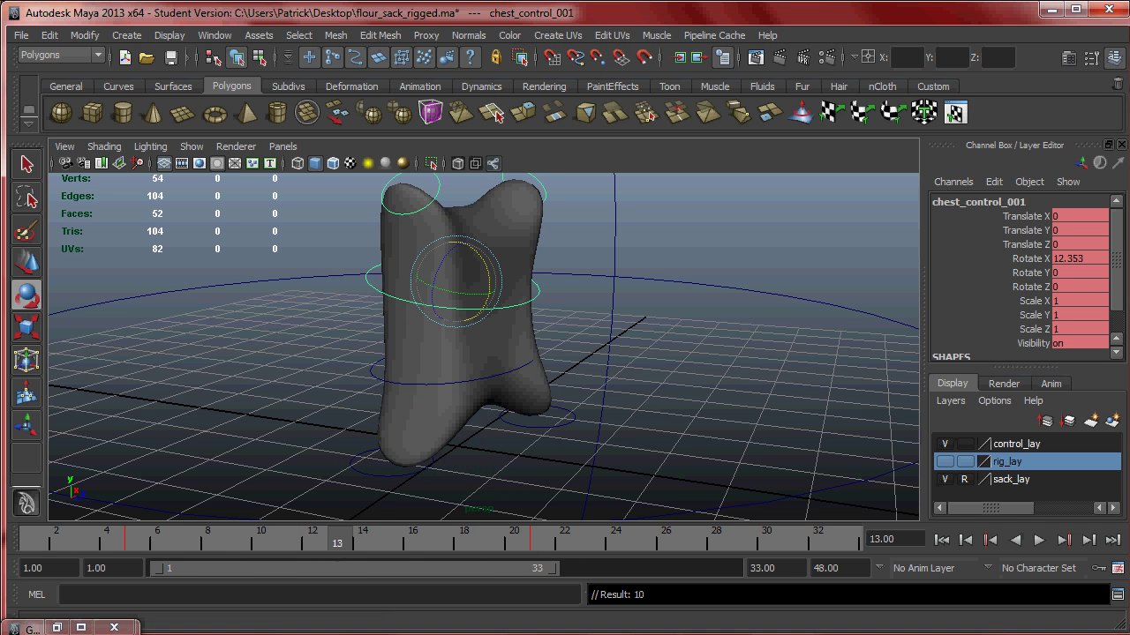
{"action": "key", "text": "alt+Tab"}
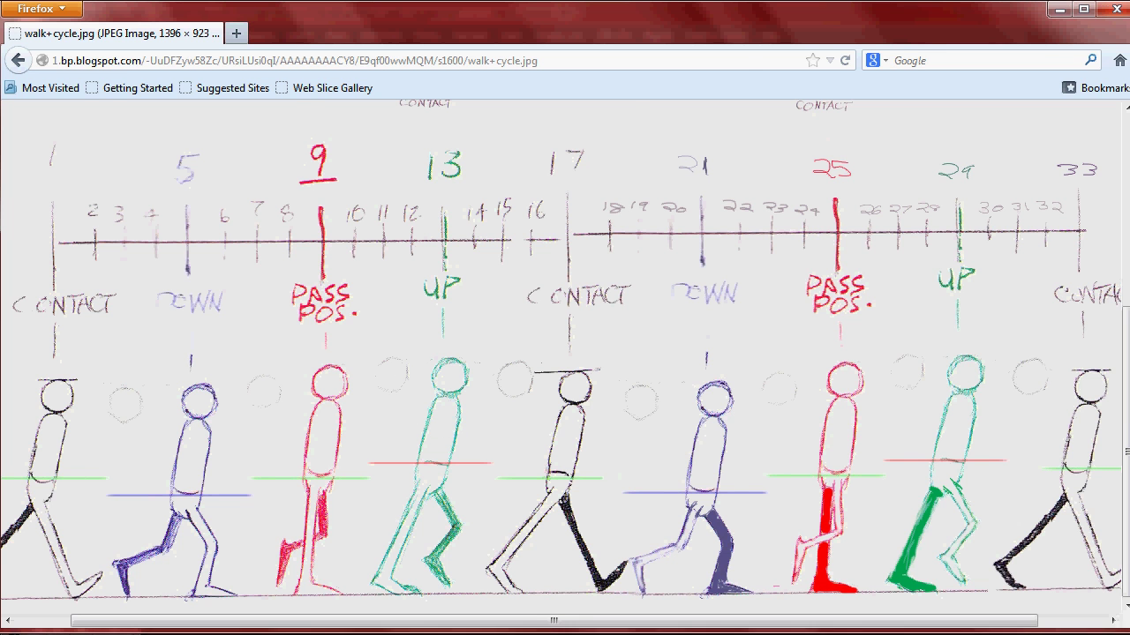
{"action": "key", "text": "alt+Tab"}
{"action": "key", "text": "alt+Tab"}
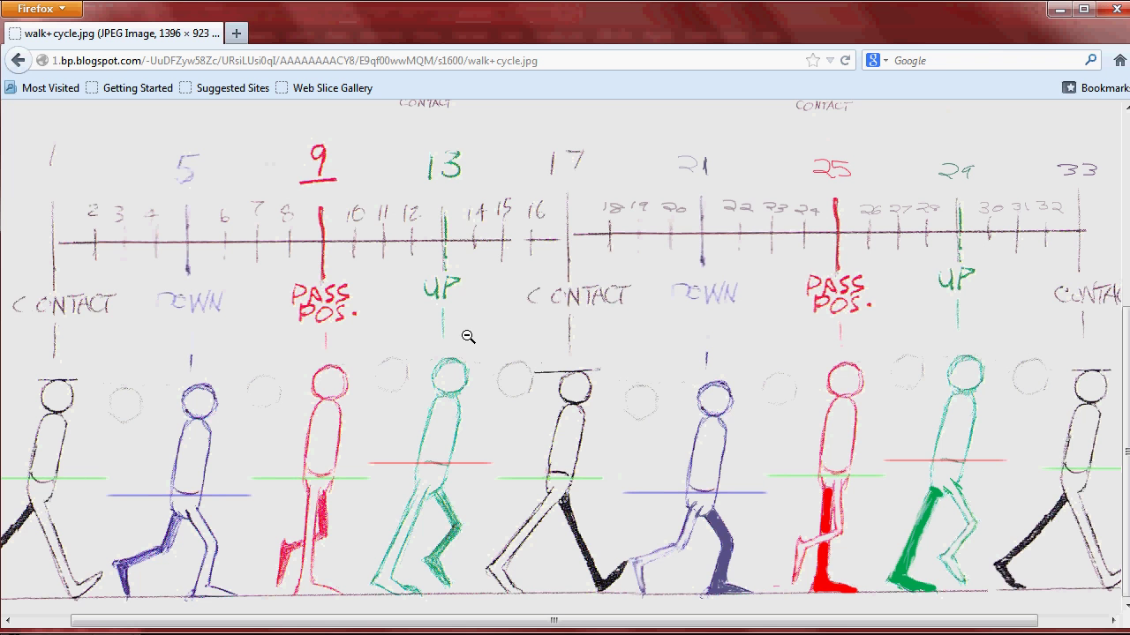
{"action": "key", "text": "alt+Tab"}
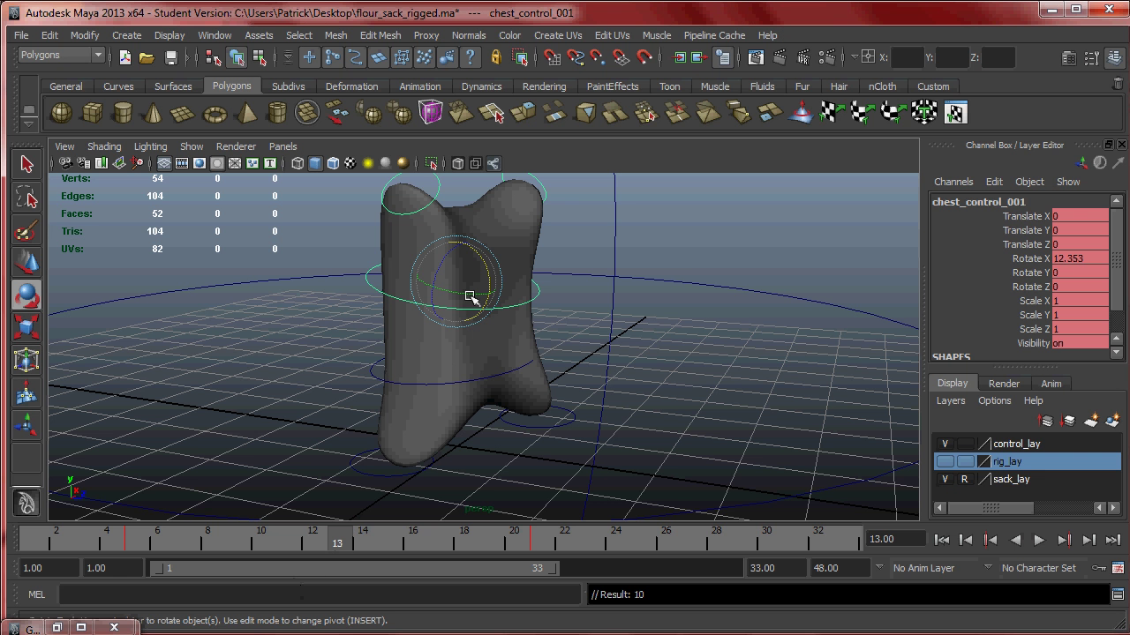
{"action": "mouse_move", "coordinate": [486, 271]}
{"action": "left_mouse_down"}
{"action": "mouse_move", "coordinate": [474, 259]}
{"action": "mouse_move", "coordinate": [485, 262]}
{"action": "left_mouse_up"}
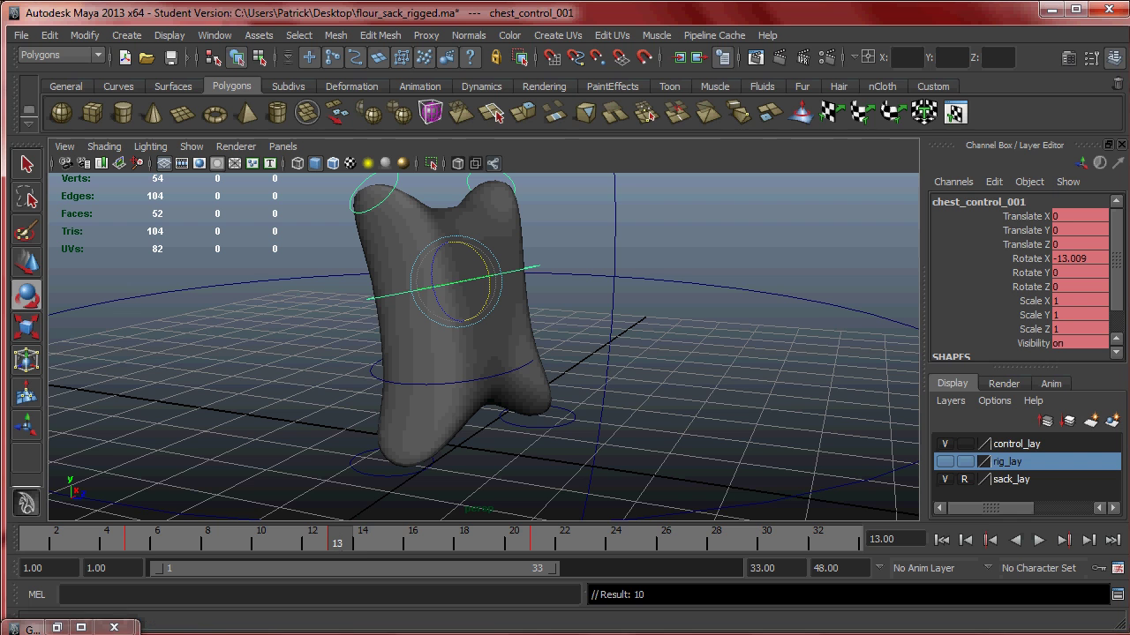
Step: Check the chart's second up pose and key the frame 13 chest tilt again at frame 29
{"action": "key", "text": "alt+Tab"}
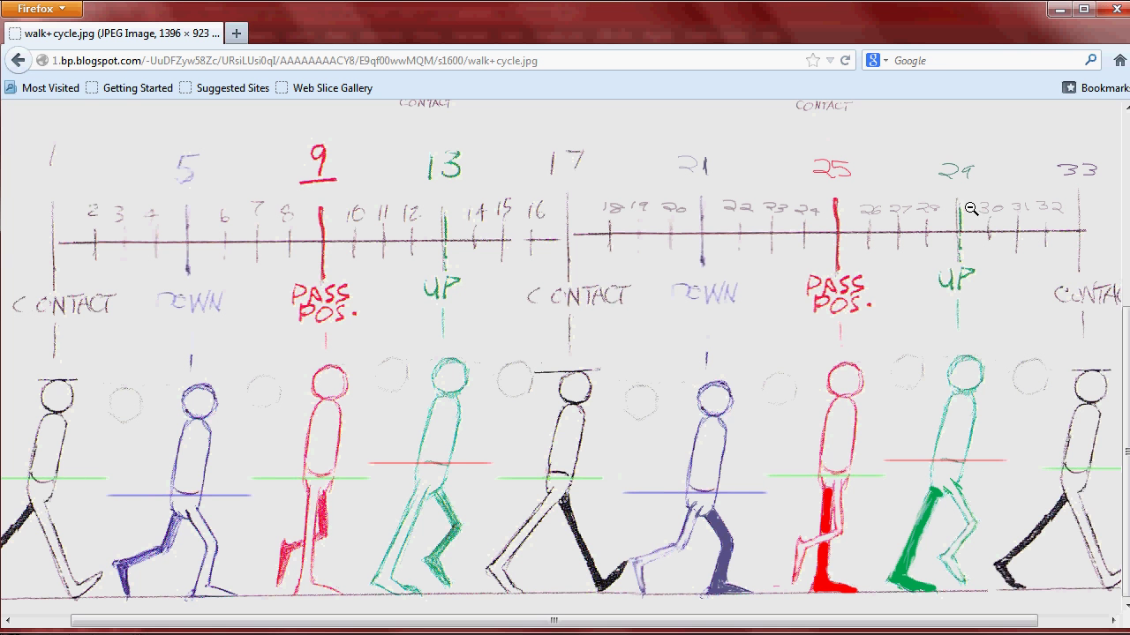
{"action": "key", "text": "alt+Tab"}
{"action": "left_click_drag", "start_coordinate": [371, 538], "coordinate": [640, 545]}
{"action": "left_click_drag", "start_coordinate": [743, 548], "coordinate": [755, 546]}
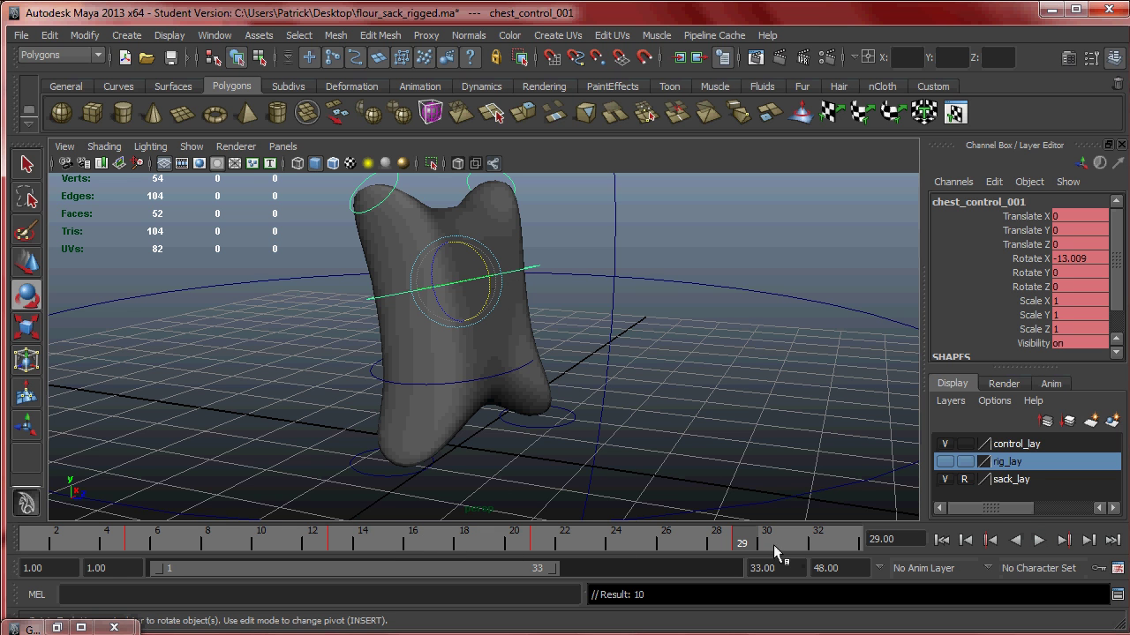
Step: Play the animation from frame 1, extend the playback range to frame 34, and return to frame 1
{"action": "left_click_drag", "start_coordinate": [729, 535], "coordinate": [32, 548]}
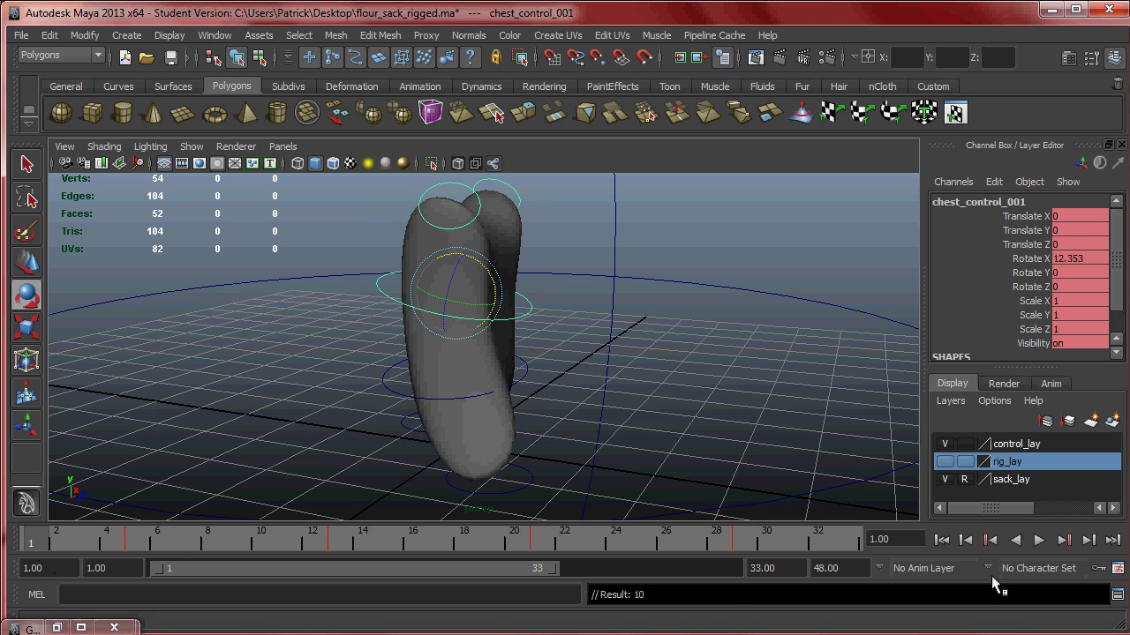
{"action": "left_click", "coordinate": [1041, 539]}
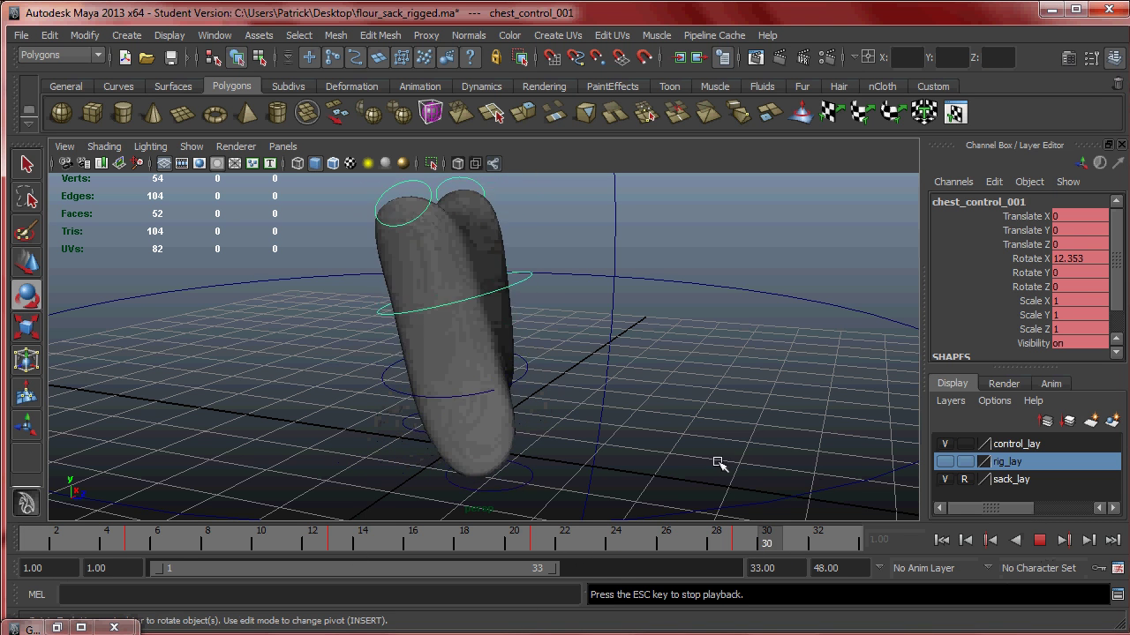
{"action": "left_click_drag", "start_coordinate": [554, 569], "coordinate": [569, 569]}
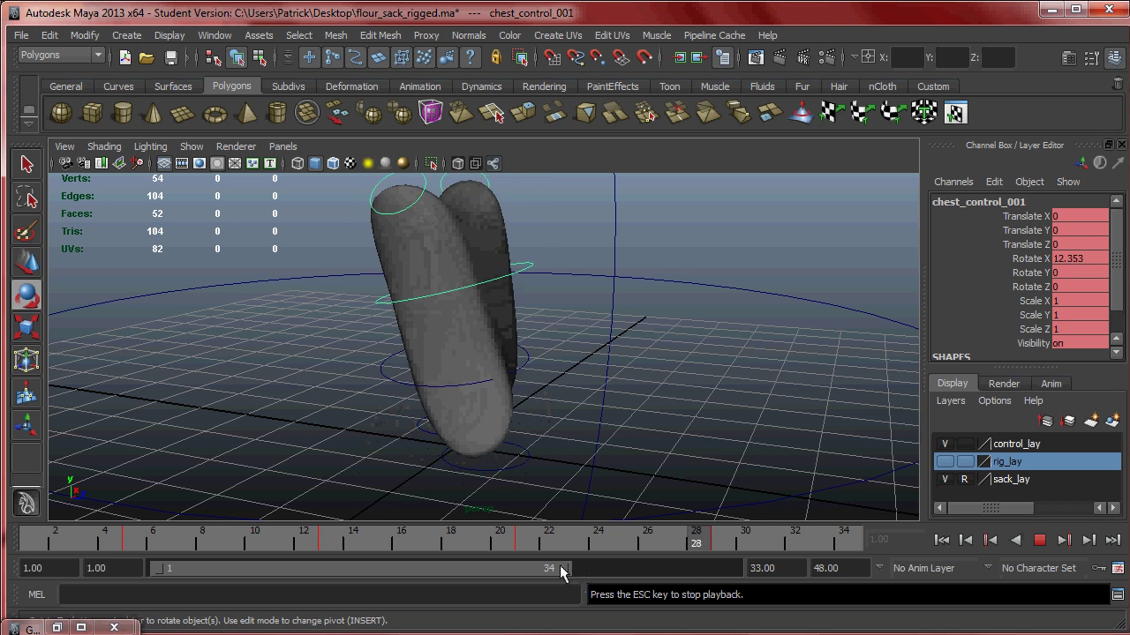
{"action": "left_click", "coordinate": [29, 541]}
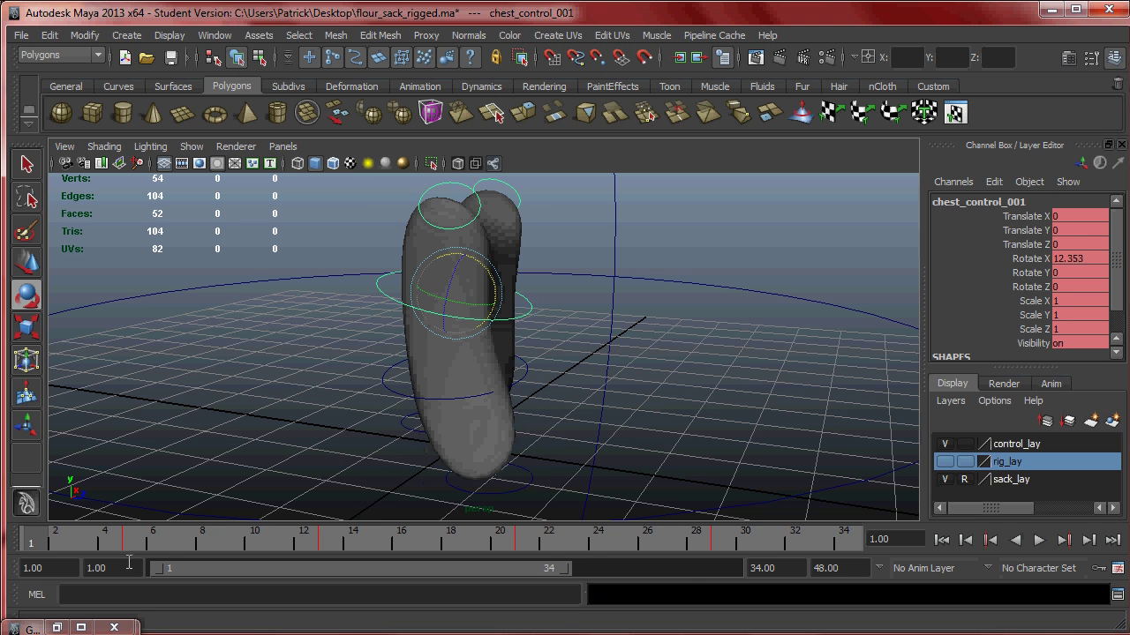
Step: Check the chart's contact pose and set the chest control's Rotate X to 0 at frame 1
{"action": "key", "text": "alt+Tab"}
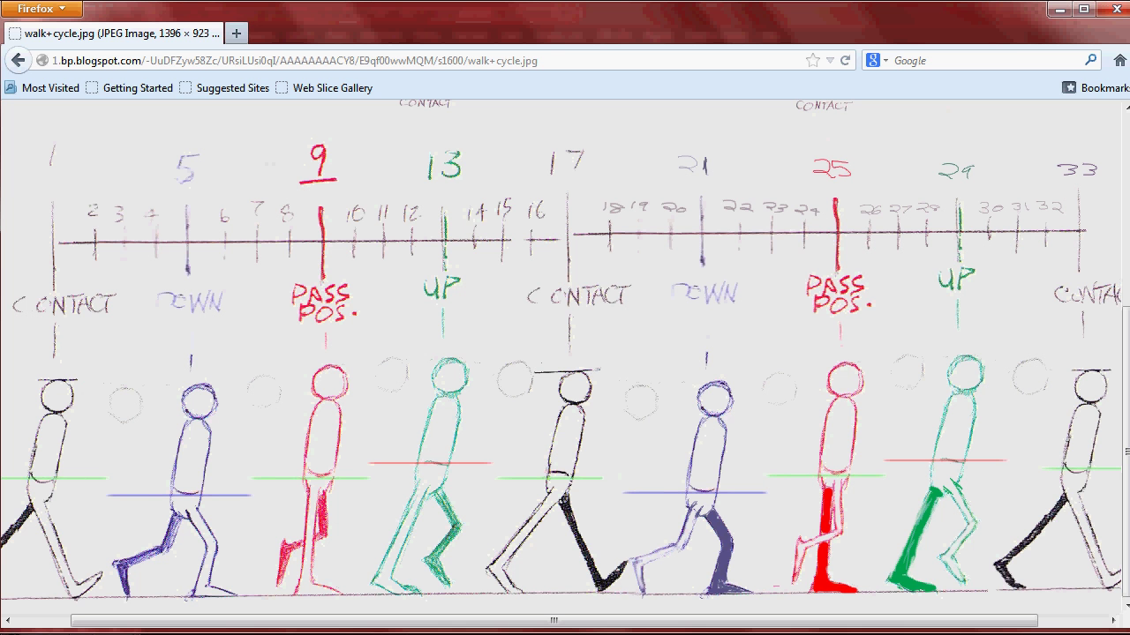
{"action": "key", "text": "alt+Tab"}
{"action": "left_click_drag", "start_coordinate": [343, 529], "coordinate": [44, 540]}
{"action": "left_click_drag", "start_coordinate": [874, 338], "coordinate": [679, 371], "text": "alt"}
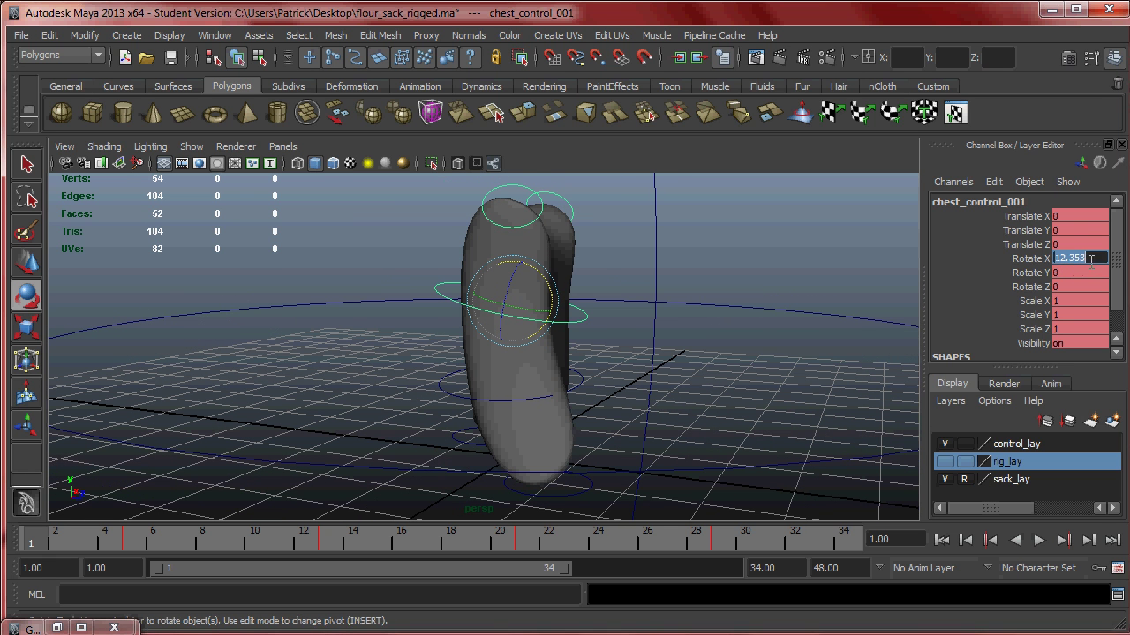
{"action": "type", "text": "0"}
{"action": "key", "text": "Return"}
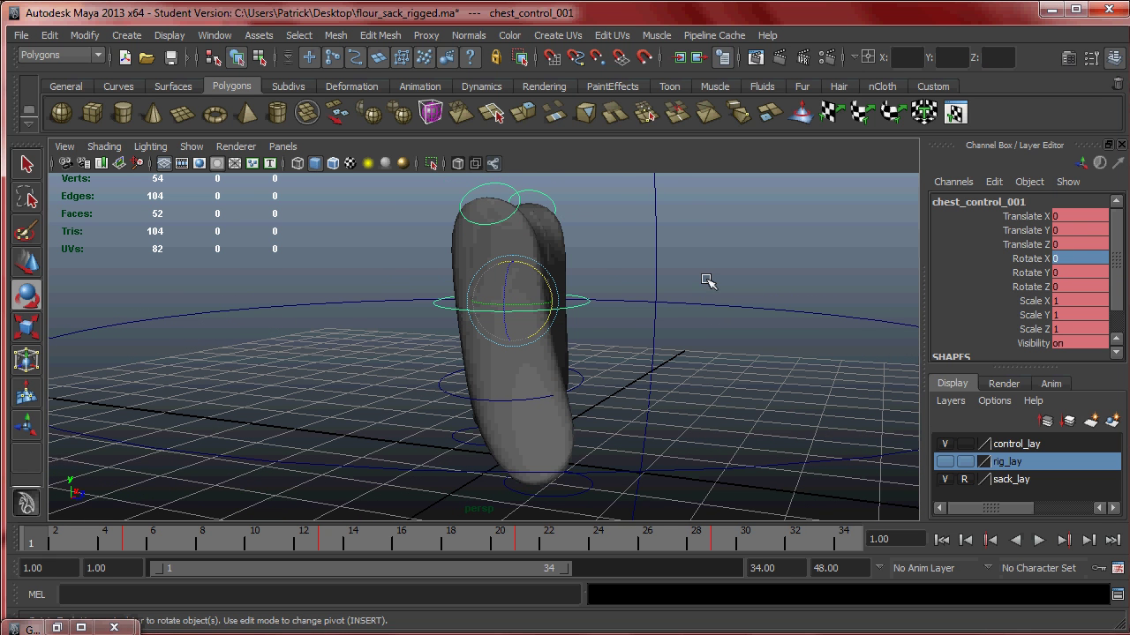
Step: Key the level chest pose at frame 1 and key the same pose at frame 33
{"action": "left_click_drag", "start_coordinate": [648, 335], "coordinate": [654, 327], "text": "alt"}
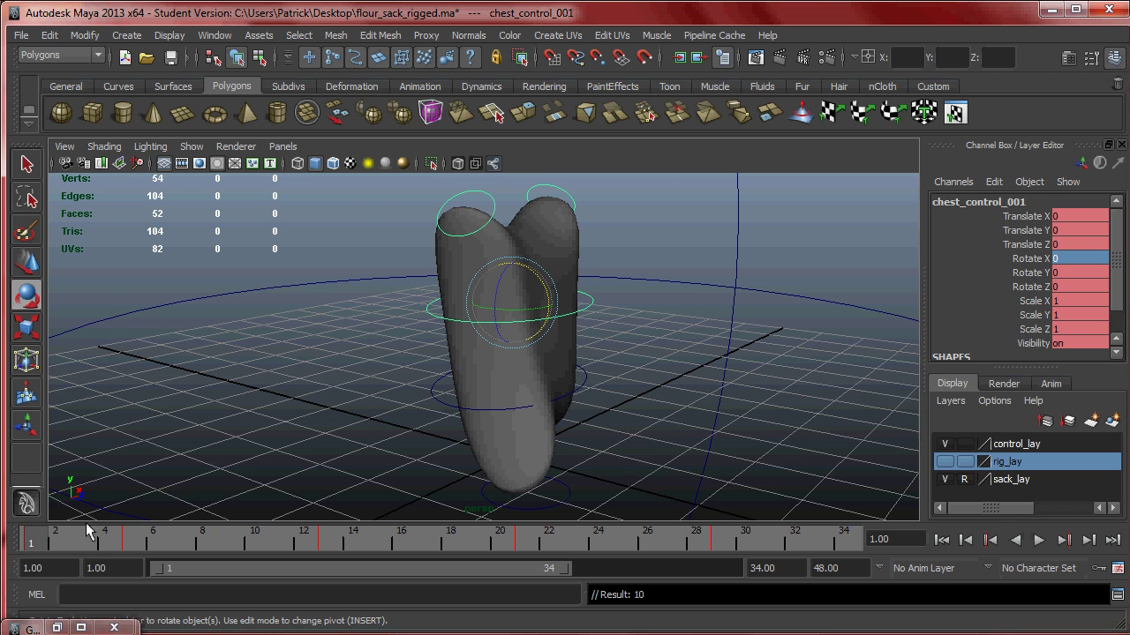
{"action": "key", "text": "alt+v"}
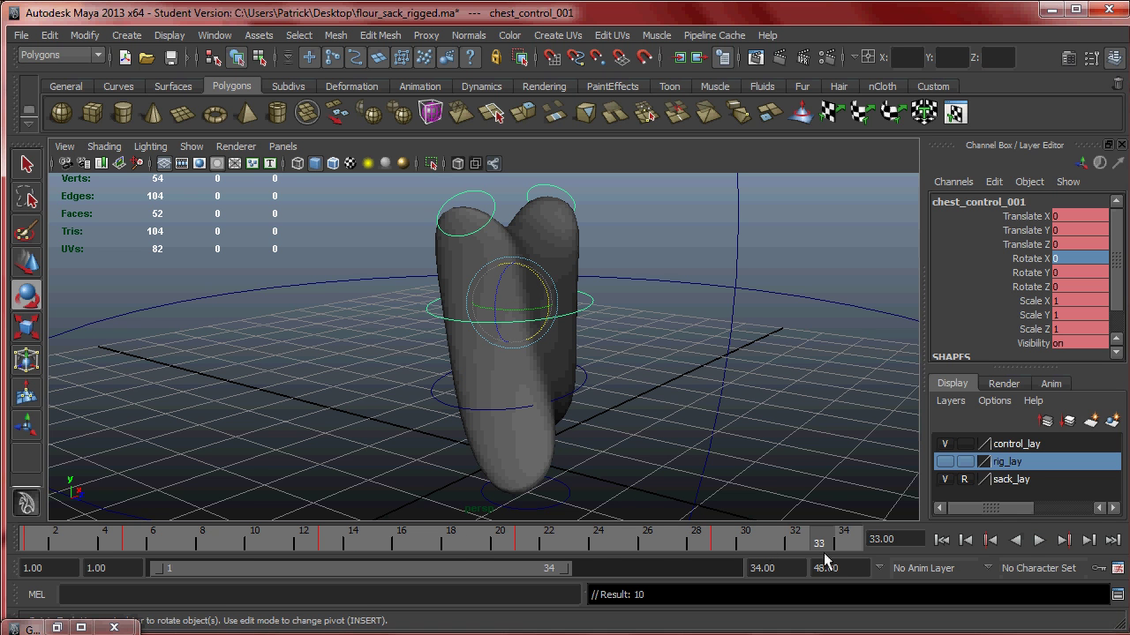
{"action": "left_click_drag", "start_coordinate": [826, 543], "coordinate": [4, 510]}
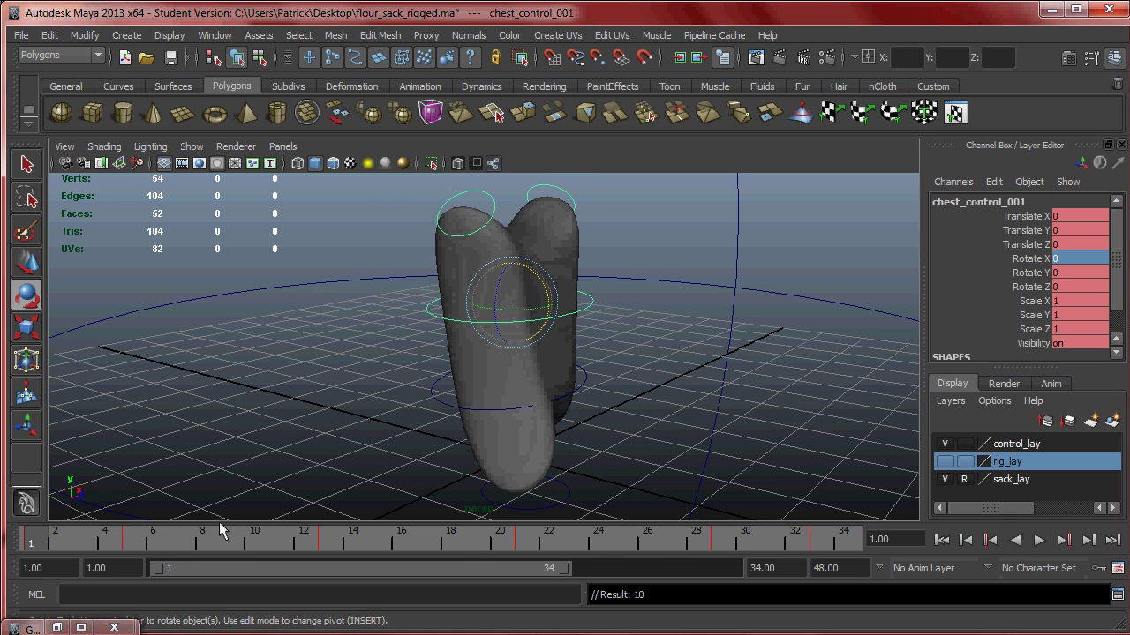
Step: Play back the walk cycle and review the chest tilt from several sides
{"action": "left_click", "coordinate": [1044, 540]}
{"action": "left_click_drag", "start_coordinate": [674, 335], "coordinate": [504, 327], "text": "alt"}
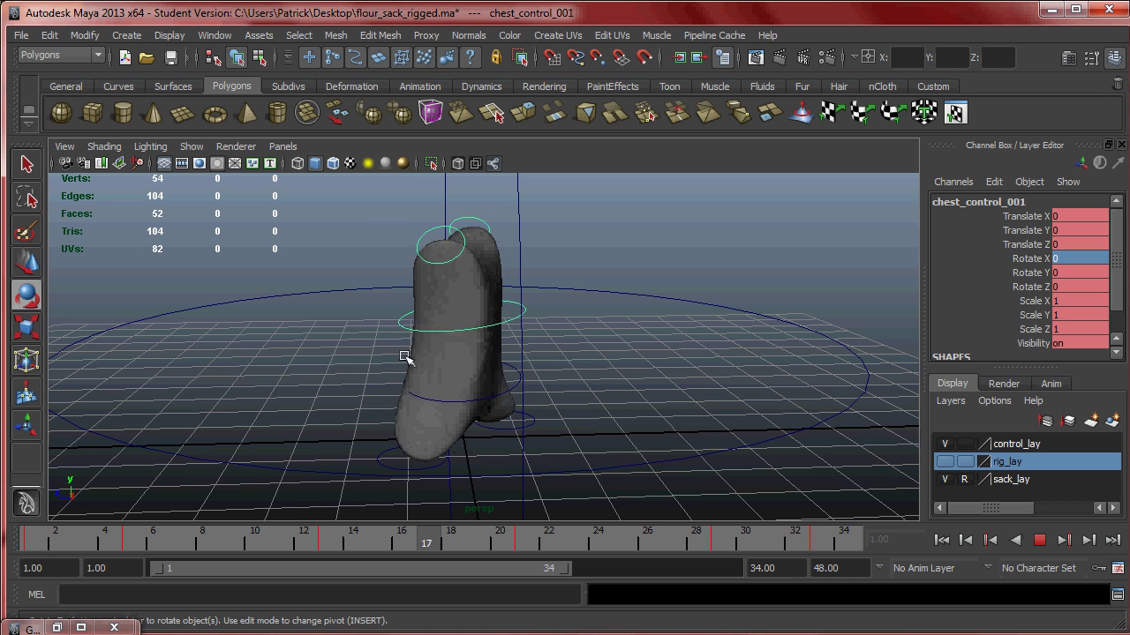
{"action": "left_click_drag", "start_coordinate": [429, 323], "coordinate": [600, 368], "text": "alt"}
{"action": "left_click", "coordinate": [1034, 541]}
Step: At frame 1, rotate the right hand control to X -54.196, Y -26.883, Z 10.763 and key it
{"action": "left_click_drag", "start_coordinate": [556, 552], "coordinate": [36, 539]}
{"action": "left_click_drag", "start_coordinate": [467, 404], "coordinate": [570, 423], "text": "alt"}
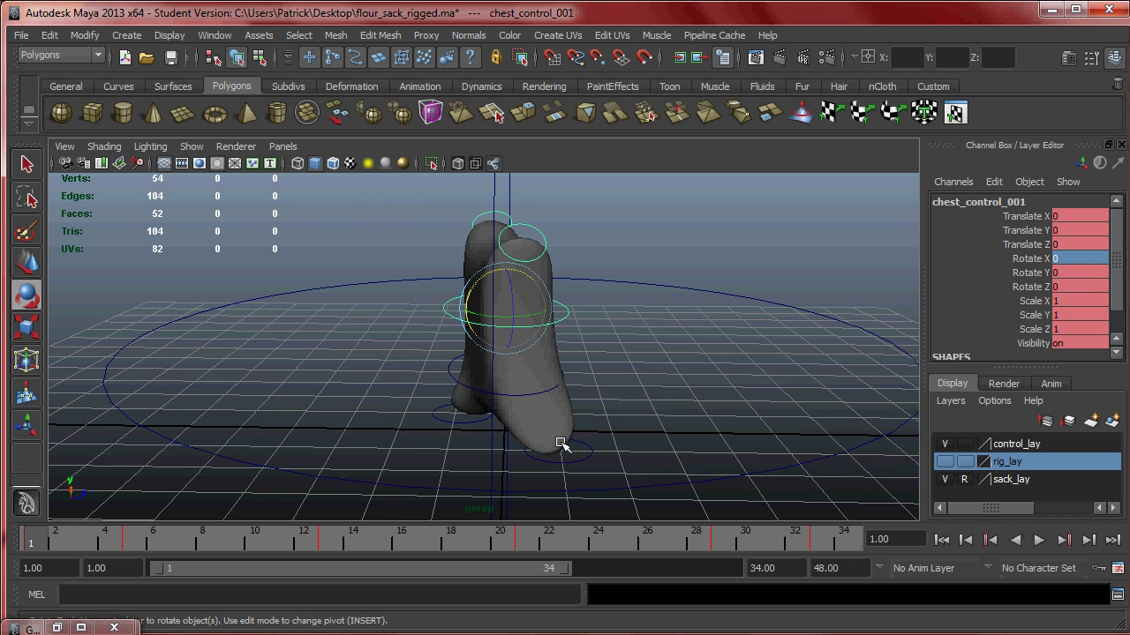
{"action": "left_click", "coordinate": [542, 235]}
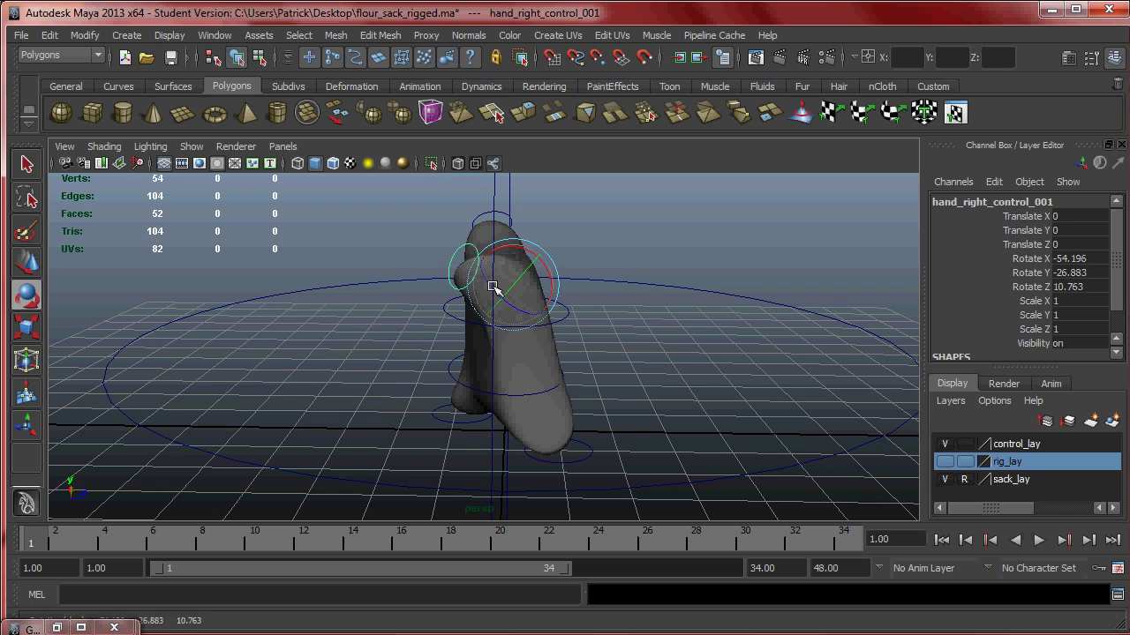
{"action": "left_click_drag", "start_coordinate": [587, 316], "coordinate": [431, 419], "text": "alt"}
{"action": "key", "text": "s"}
Step: Rotate the left hand control to X 55.324, Y -12.599, Z 12.991 and key it at frame 1
{"action": "mouse_move", "coordinate": [551, 362]}
{"action": "left_mouse_down", "text": "alt"}
{"action": "mouse_move", "coordinate": [560, 247]}
{"action": "mouse_move", "coordinate": [631, 253]}
{"action": "mouse_move", "coordinate": [530, 285]}
{"action": "mouse_move", "coordinate": [548, 282]}
{"action": "mouse_move", "coordinate": [361, 285]}
{"action": "mouse_move", "coordinate": [341, 273]}
{"action": "mouse_move", "coordinate": [632, 275]}
{"action": "mouse_move", "coordinate": [563, 352]}
{"action": "left_mouse_up", "text": "alt"}
{"action": "left_click", "coordinate": [552, 221]}
{"action": "key", "text": "s"}
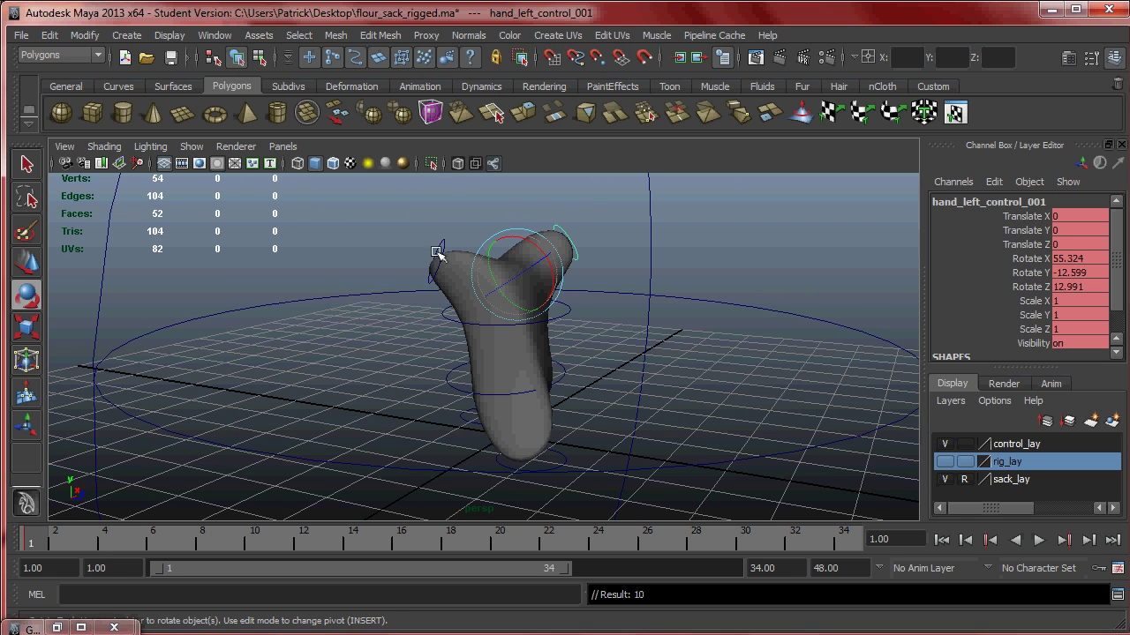
Step: Select both hand controls and key their frame 1 pose again at frame 33
{"action": "left_click", "coordinate": [571, 241]}
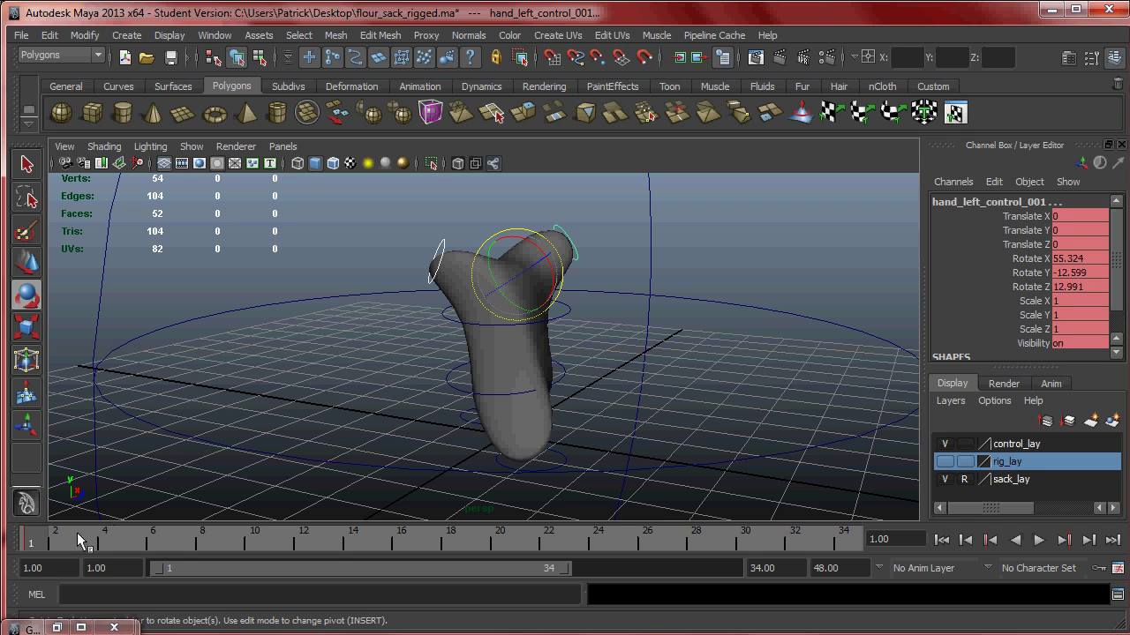
{"action": "key", "text": "alt+v"}
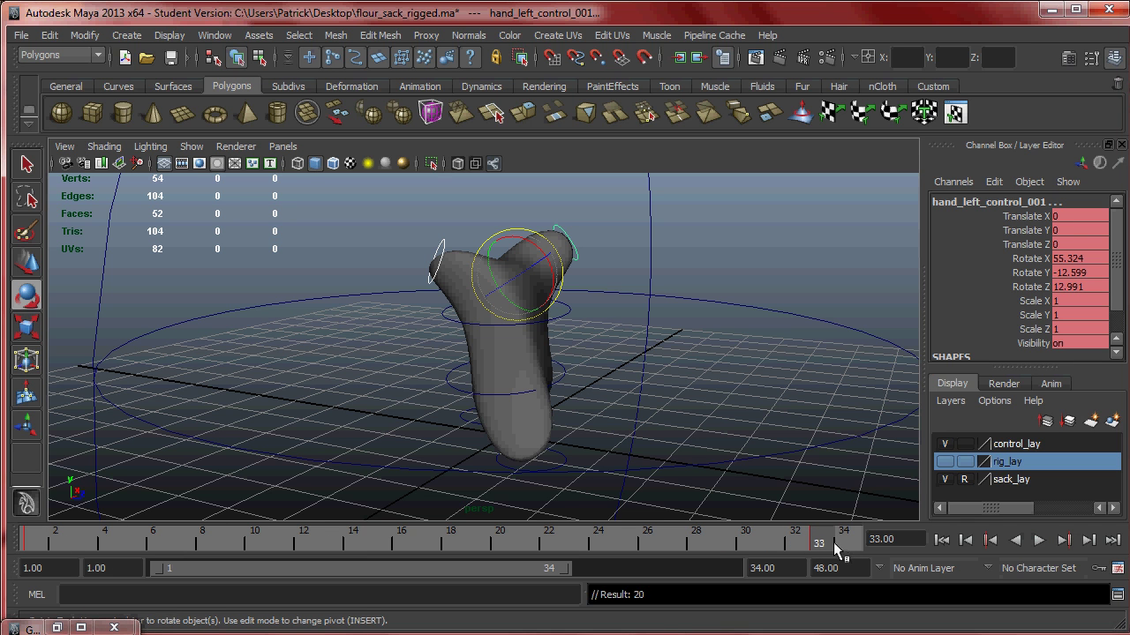
{"action": "key", "text": "alt+v"}
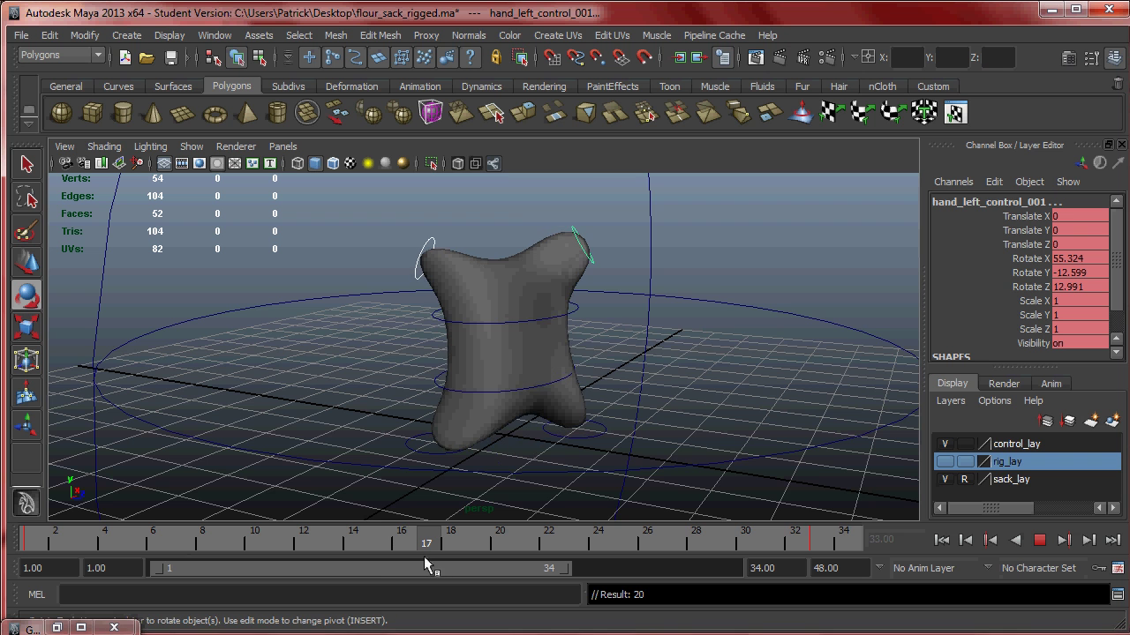
Step: Compare the hand poses at frames 1 and 17, and inspect frame 17 from the side view
{"action": "key", "text": "alt+v"}
{"action": "left_click_drag", "start_coordinate": [570, 323], "coordinate": [533, 369], "text": "alt"}
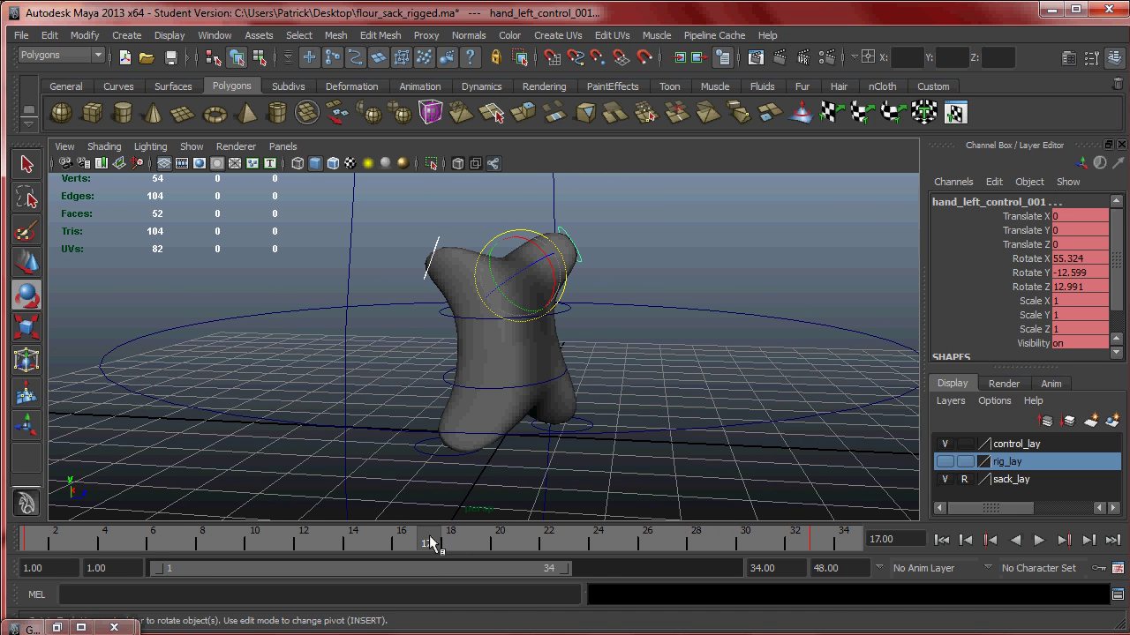
{"action": "key", "text": "alt+v"}
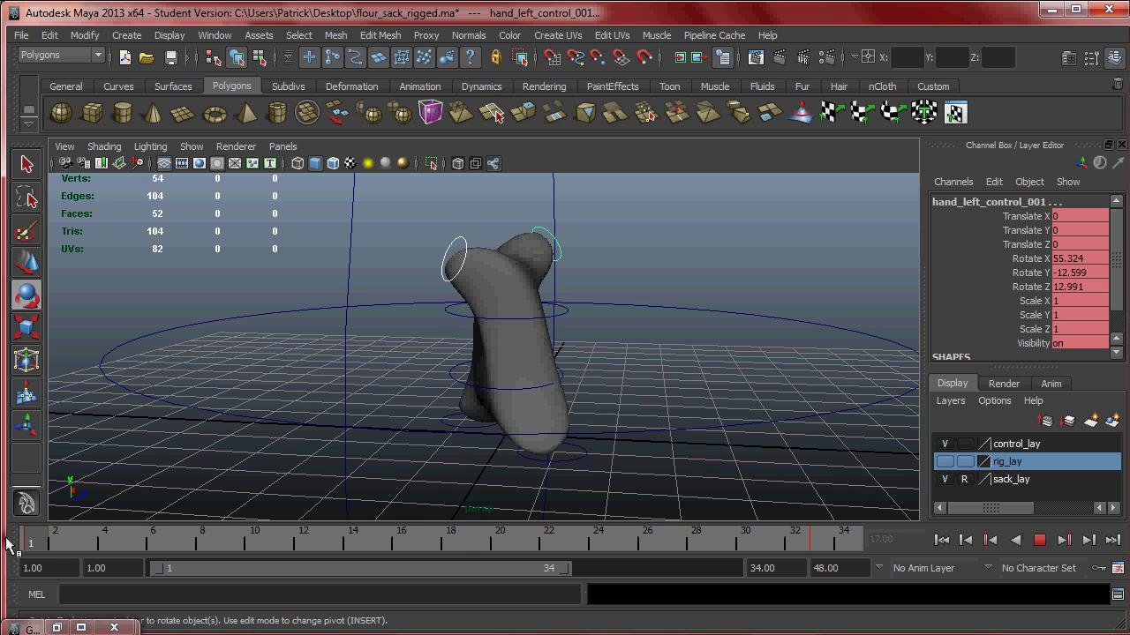
{"action": "key", "text": "alt+v"}
{"action": "left_click_drag", "start_coordinate": [30, 545], "coordinate": [430, 549]}
{"action": "key", "text": "space"}
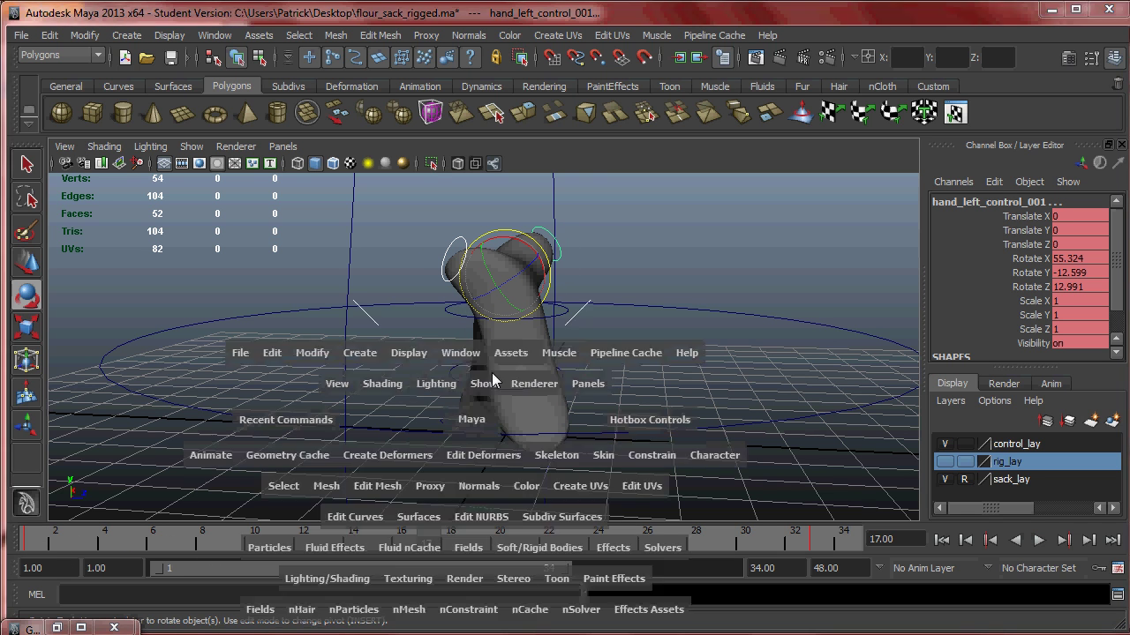
{"action": "key", "text": "space"}
{"action": "middle_click_drag", "start_coordinate": [647, 240], "coordinate": [649, 262], "text": "alt"}
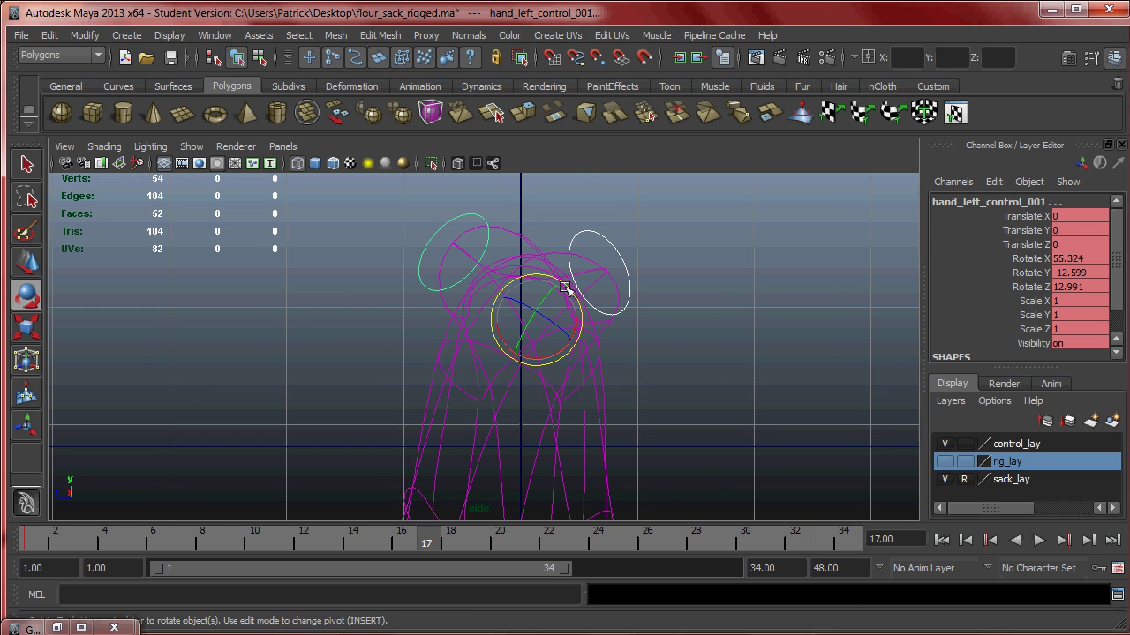
Step: At frame 17, rotate the left hand control to X -26.335, Y 64.508, Z -54.346, key it and check the motion
{"action": "left_click_drag", "start_coordinate": [530, 306], "coordinate": [576, 315]}
{"action": "left_click_drag", "start_coordinate": [575, 314], "coordinate": [540, 311]}
{"action": "key", "text": "space"}
{"action": "key", "text": "space"}
{"action": "left_click_drag", "start_coordinate": [540, 311], "coordinate": [532, 348]}
{"action": "left_click_drag", "start_coordinate": [532, 348], "coordinate": [577, 350], "text": "alt"}
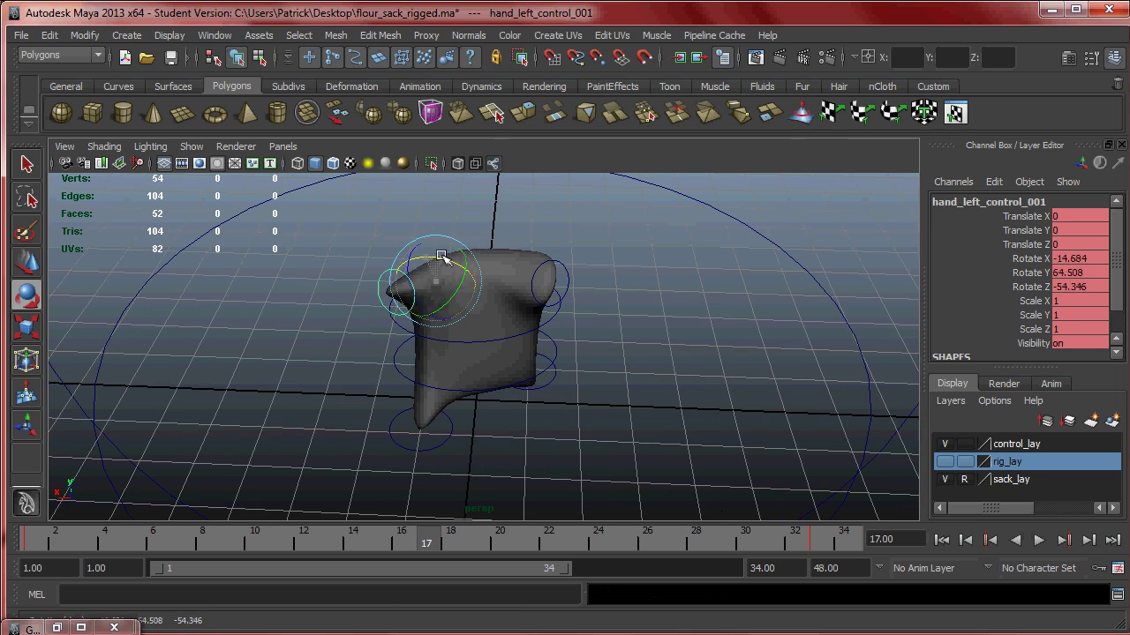
{"action": "left_click_drag", "start_coordinate": [449, 258], "coordinate": [495, 291], "text": "alt"}
{"action": "left_click_drag", "start_coordinate": [883, 287], "coordinate": [931, 284], "text": "alt"}
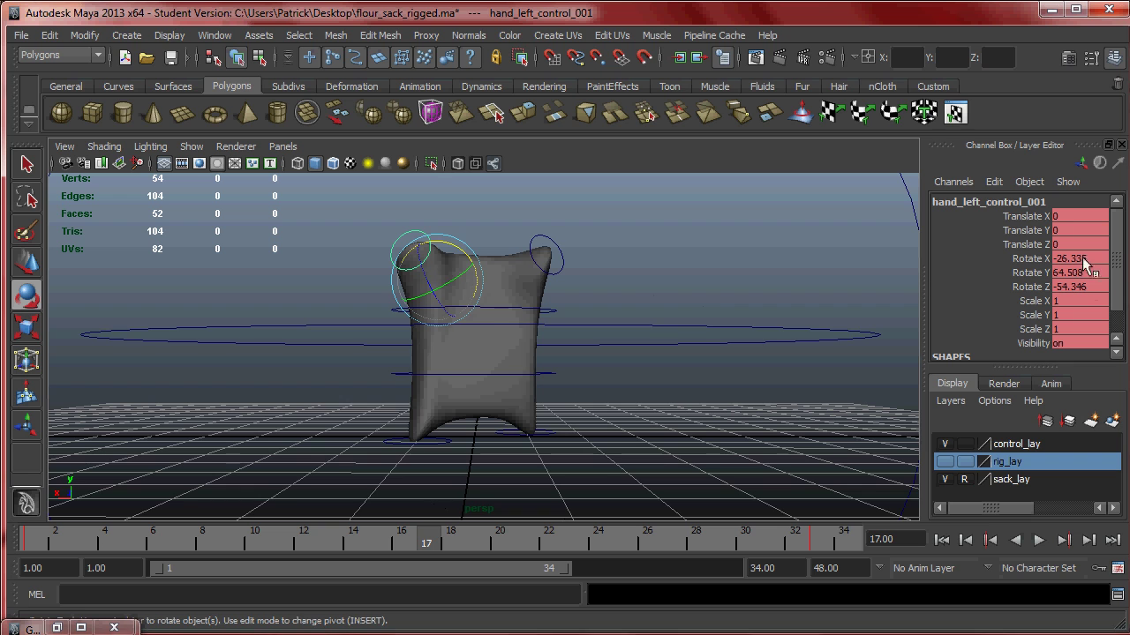
{"action": "left_click_drag", "start_coordinate": [637, 295], "coordinate": [474, 424], "text": "alt"}
{"action": "key", "text": "alt+v"}
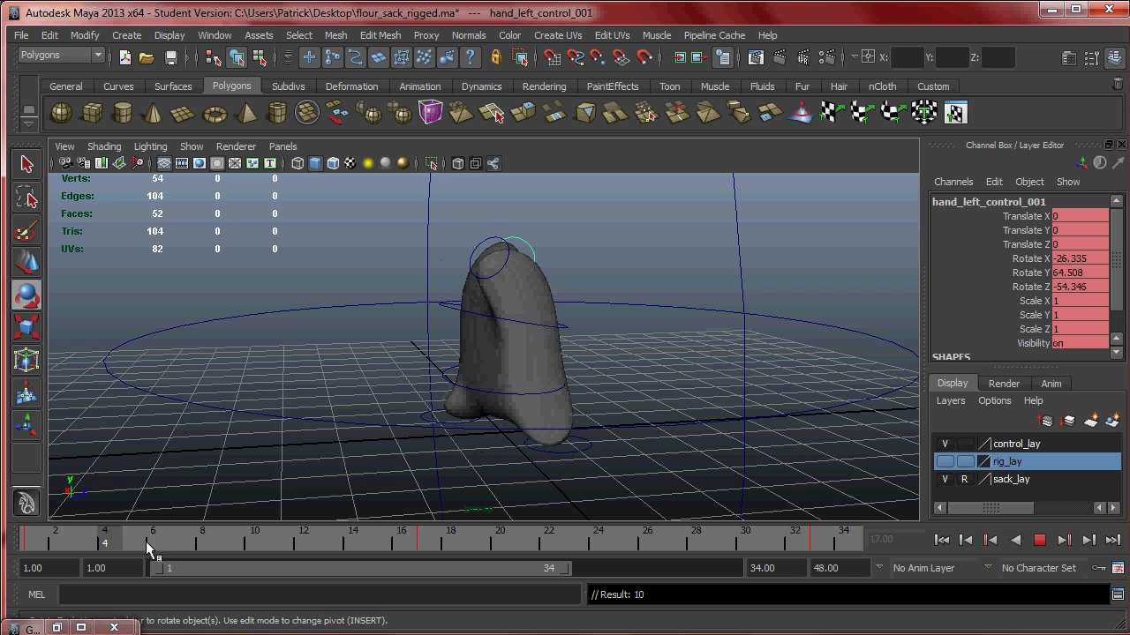
{"action": "key", "text": "alt+v"}
Step: At frame 17, rotate the right hand control to X 31.613, Y 45.924, Z 35.485 and key it
{"action": "left_click_drag", "start_coordinate": [630, 257], "coordinate": [467, 285], "text": "alt"}
{"action": "left_click", "coordinate": [467, 285]}
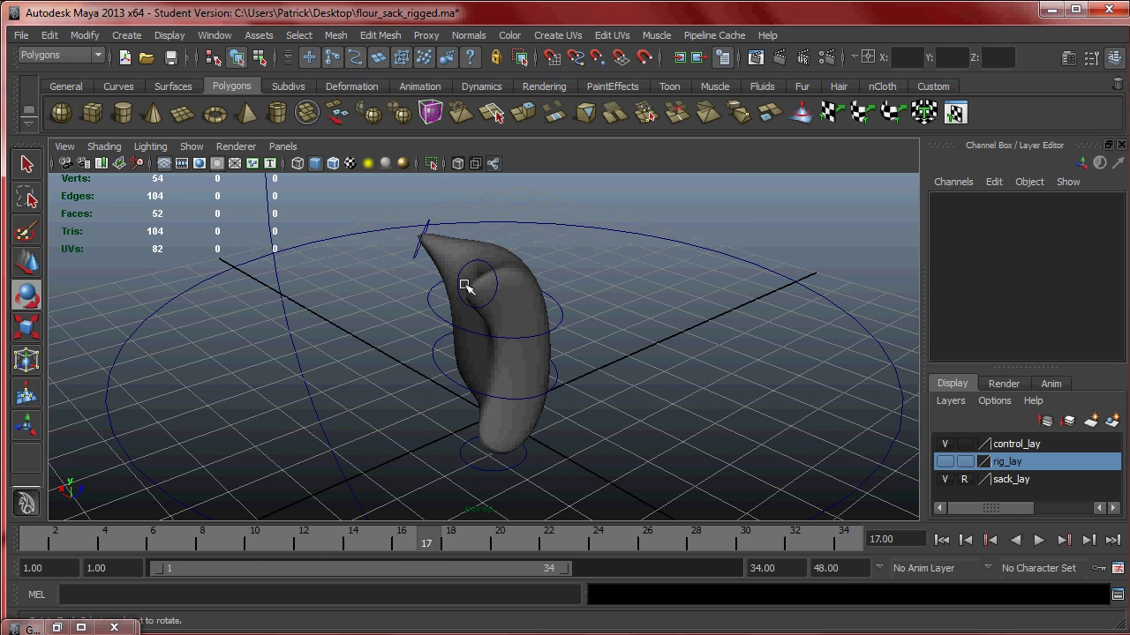
{"action": "left_click", "coordinate": [494, 273]}
{"action": "left_click_drag", "start_coordinate": [602, 280], "coordinate": [522, 301], "text": "alt"}
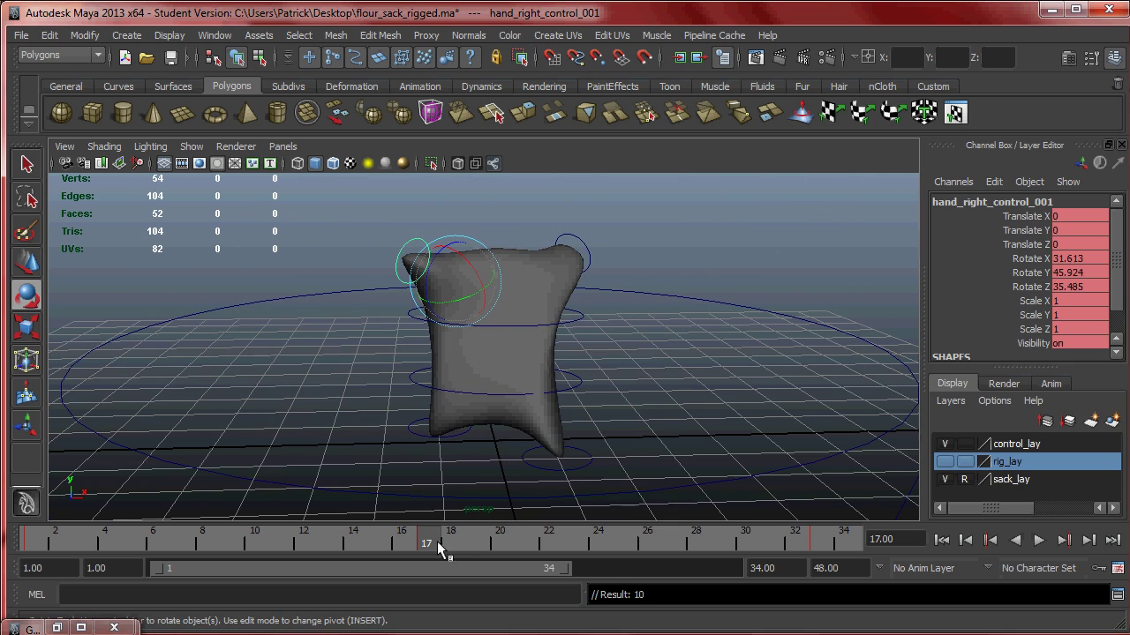
Step: Play the walk cycle from frame 1 and review the hand swing from several sides
{"action": "left_click_drag", "start_coordinate": [422, 543], "coordinate": [38, 537]}
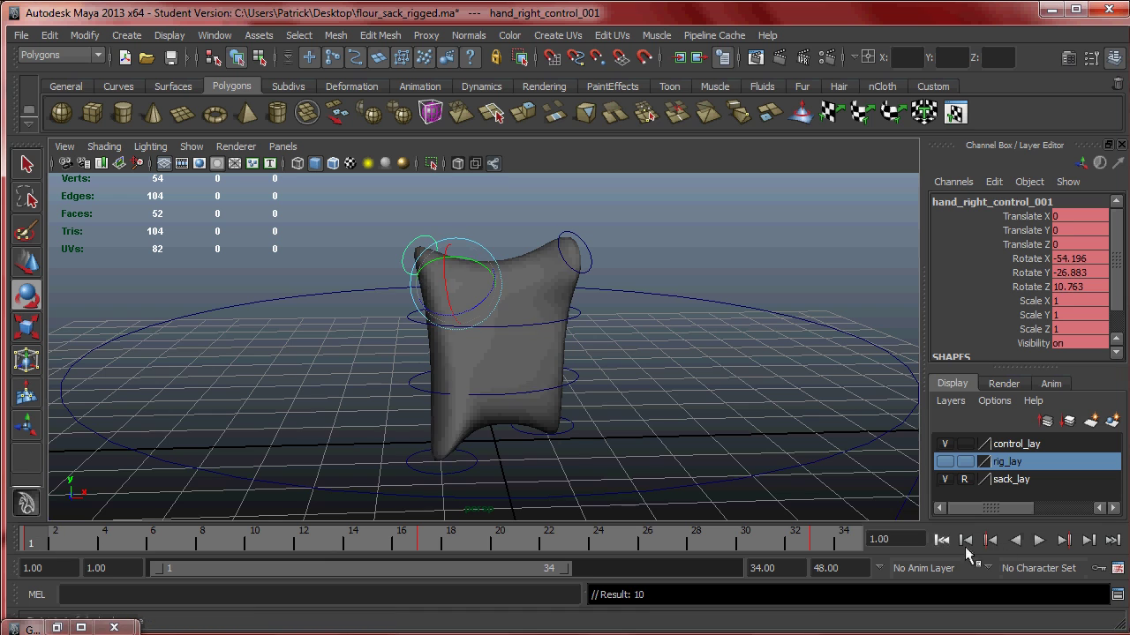
{"action": "left_click", "coordinate": [1049, 542]}
{"action": "left_click_drag", "start_coordinate": [723, 415], "coordinate": [661, 409], "text": "alt"}
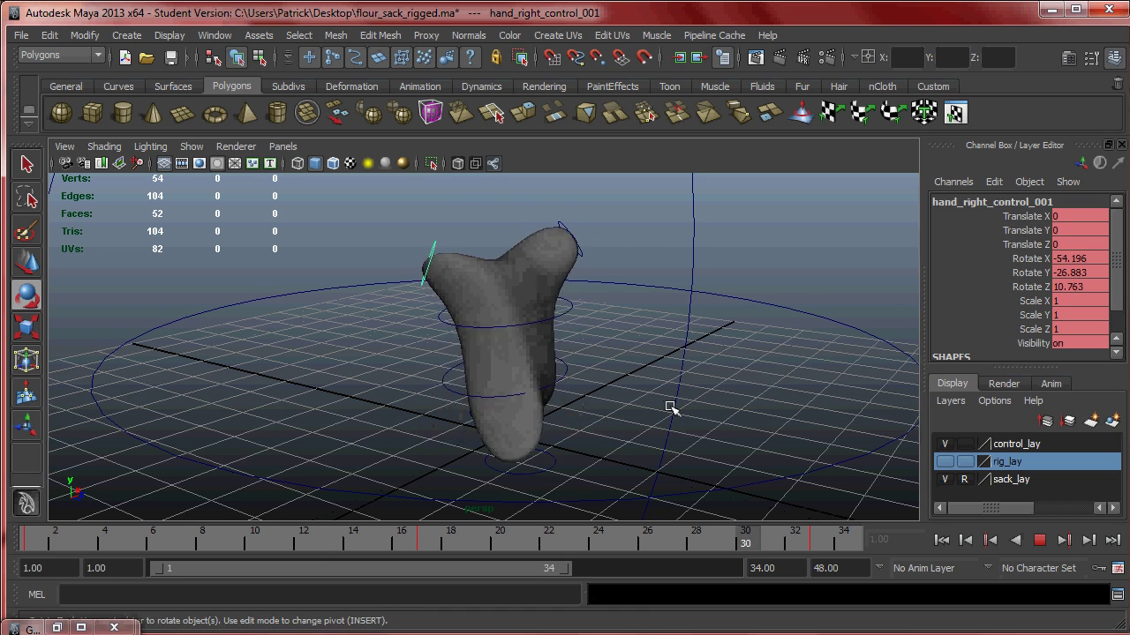
{"action": "left_click_drag", "start_coordinate": [736, 397], "coordinate": [380, 386], "text": "alt"}
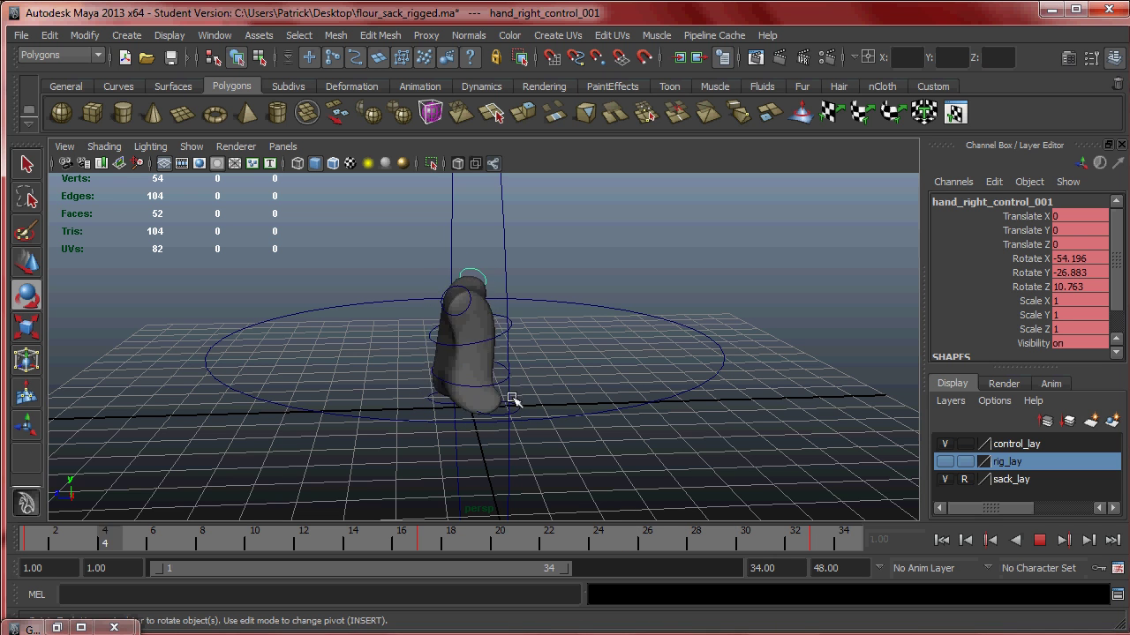
{"action": "left_click", "coordinate": [1040, 538]}
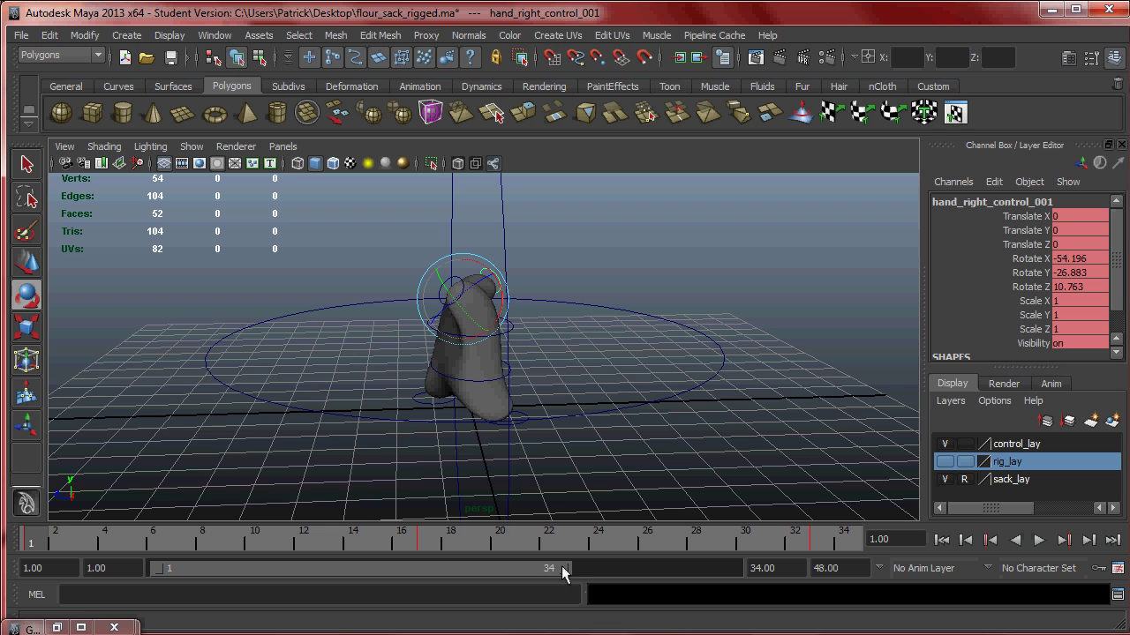
Step: Shorten the playback range to end at frame 32 and play the loop while viewing it from above and in front
{"action": "left_click_drag", "start_coordinate": [567, 574], "coordinate": [540, 578]}
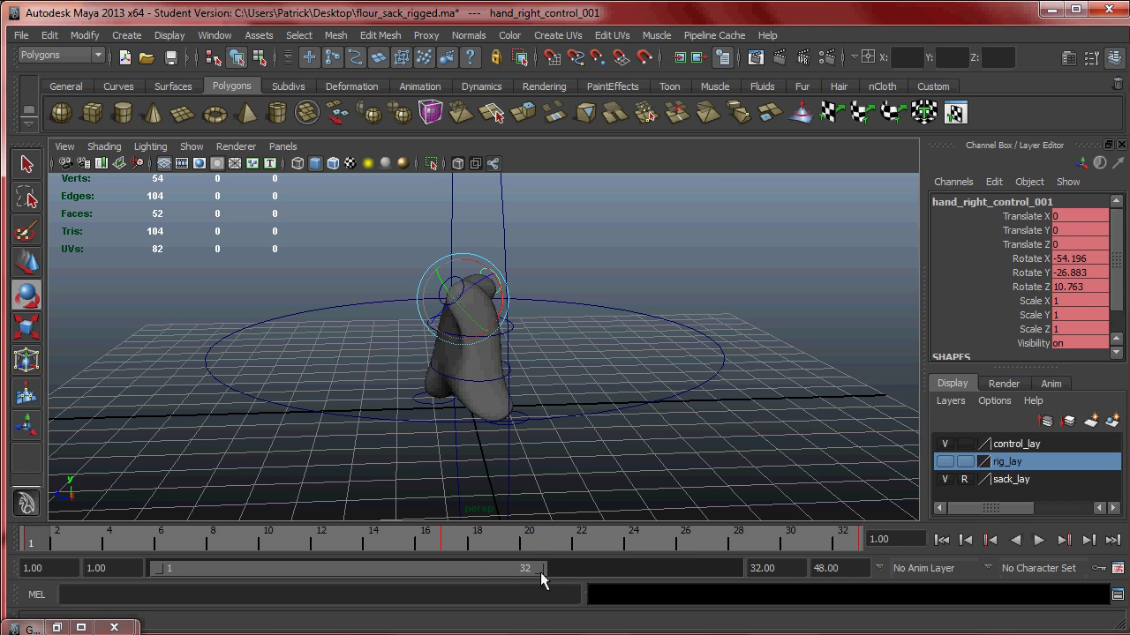
{"action": "left_click", "coordinate": [1039, 540]}
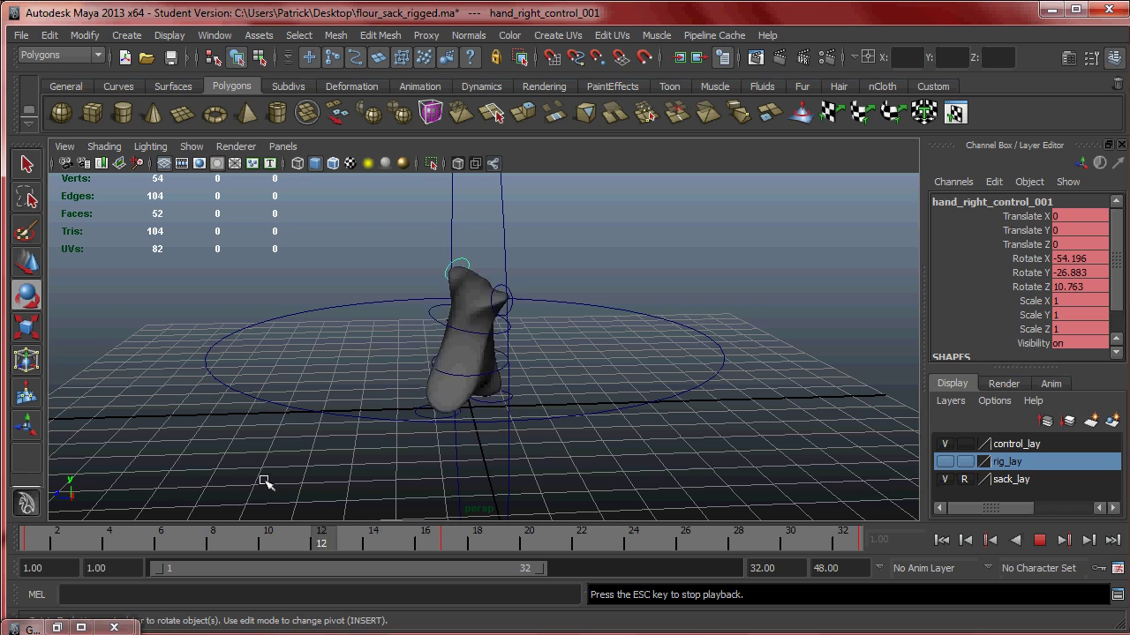
{"action": "mouse_move", "coordinate": [308, 418]}
{"action": "left_mouse_down", "text": "alt"}
{"action": "mouse_move", "coordinate": [519, 426]}
{"action": "mouse_move", "coordinate": [535, 457]}
{"action": "mouse_move", "coordinate": [530, 483]}
{"action": "left_mouse_up", "text": "alt"}
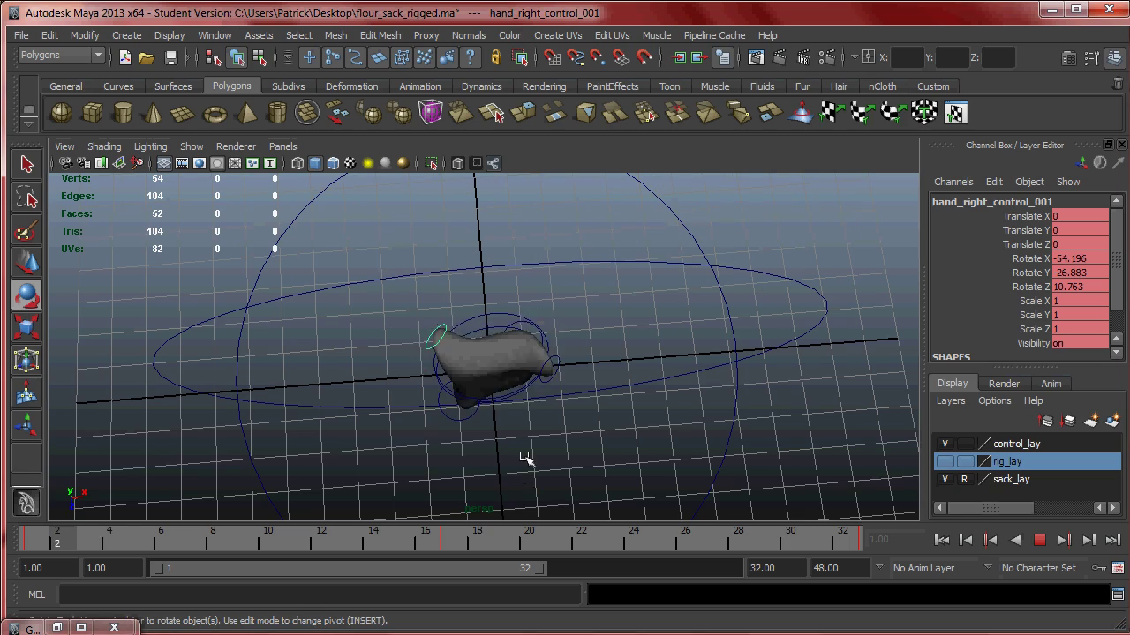
{"action": "left_click_drag", "start_coordinate": [520, 450], "coordinate": [573, 353], "text": "alt"}
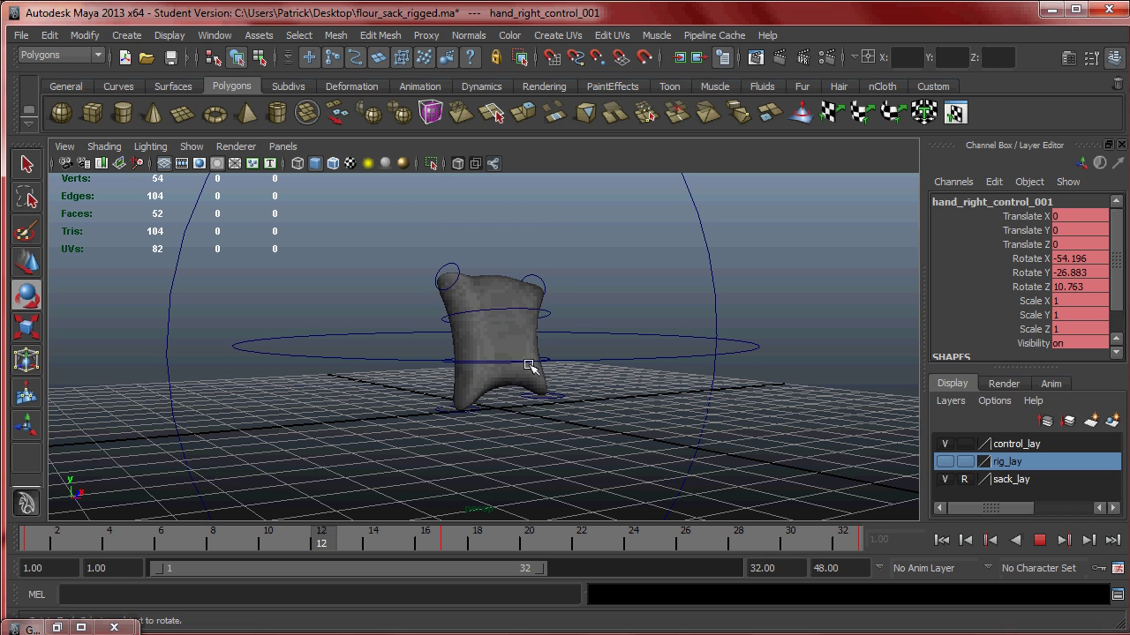
Step: Select the hand, chest and waist controls and examine the looping walk from several angles, ending playback
{"action": "left_click", "coordinate": [541, 415]}
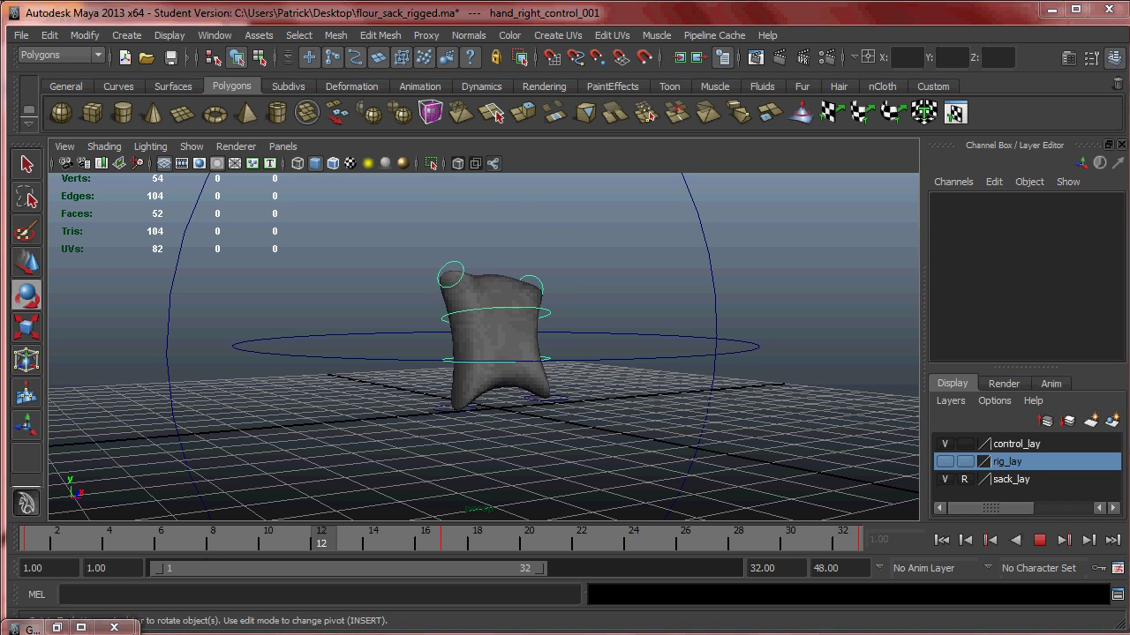
{"action": "key", "text": "alt+Tab"}
{"action": "key", "text": "alt+Tab"}
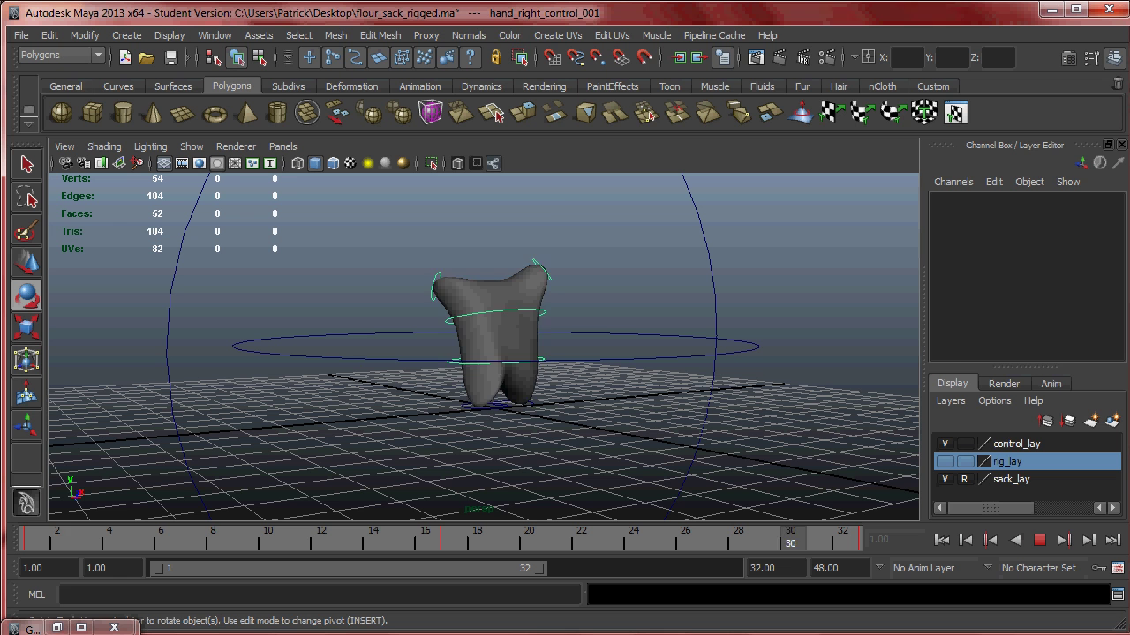
{"action": "mouse_move", "coordinate": [534, 366]}
{"action": "left_mouse_down", "text": "alt"}
{"action": "mouse_move", "coordinate": [530, 383]}
{"action": "mouse_move", "coordinate": [595, 421]}
{"action": "mouse_move", "coordinate": [529, 383]}
{"action": "left_mouse_up", "text": "alt"}
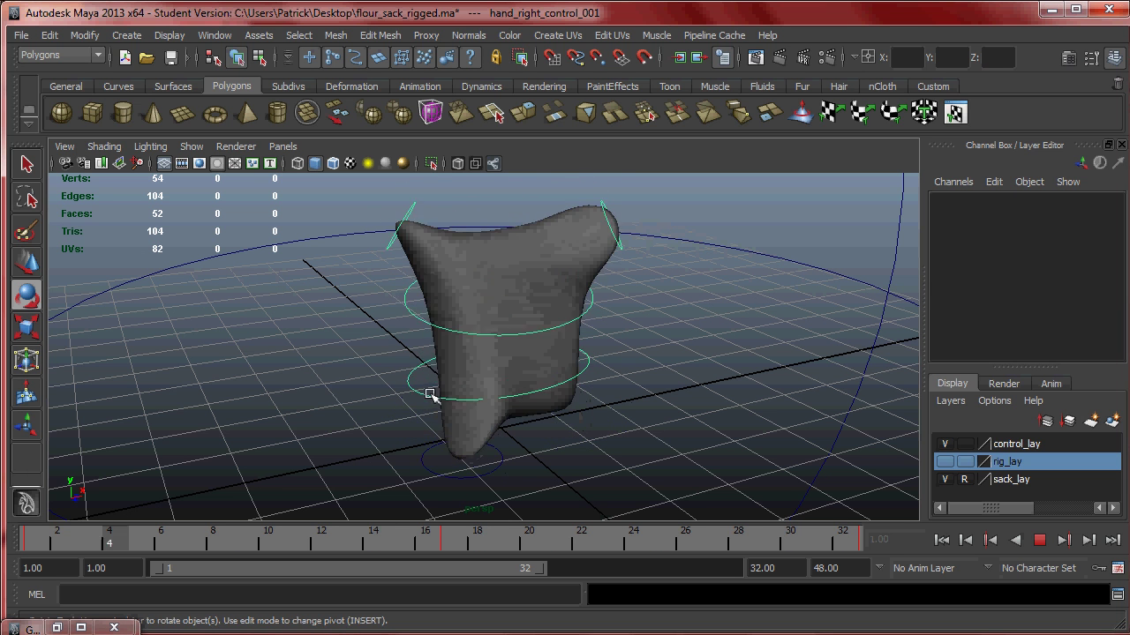
{"action": "left_click_drag", "start_coordinate": [677, 378], "coordinate": [661, 347], "text": "alt"}
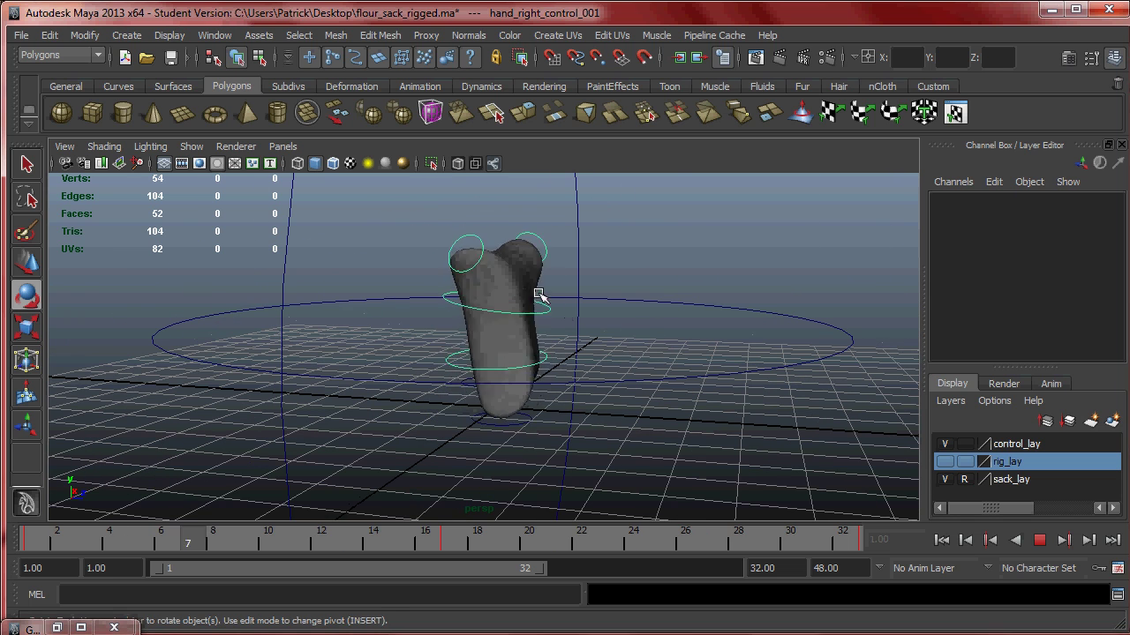
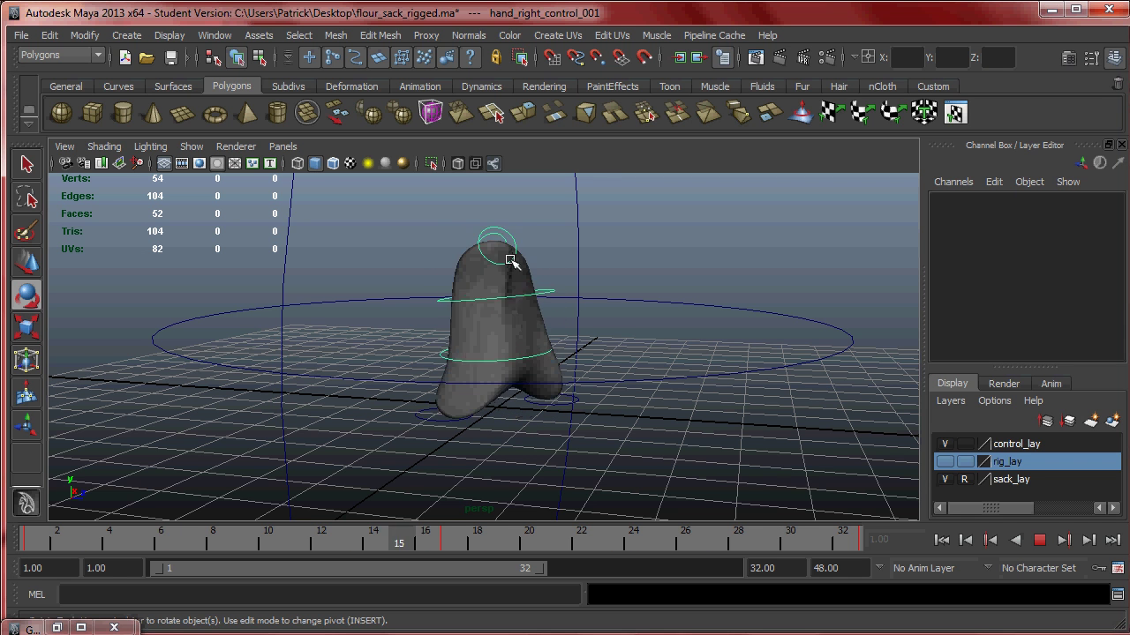
{"action": "left_click_drag", "start_coordinate": [666, 308], "coordinate": [522, 355], "text": "alt"}
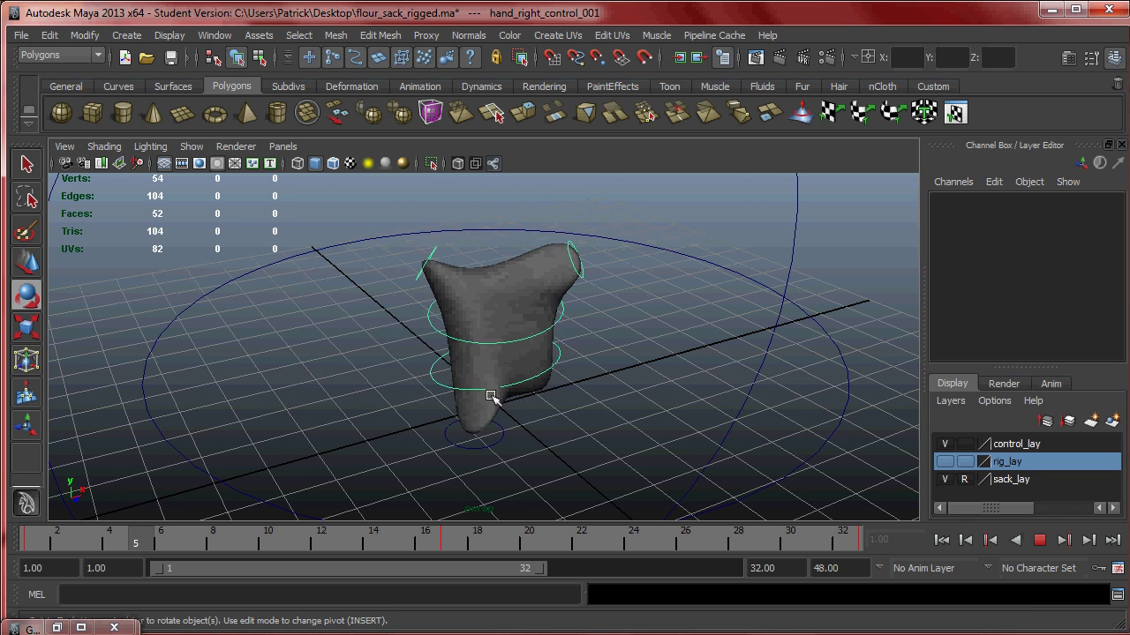
{"action": "left_click_drag", "start_coordinate": [501, 432], "coordinate": [548, 426], "text": "alt"}
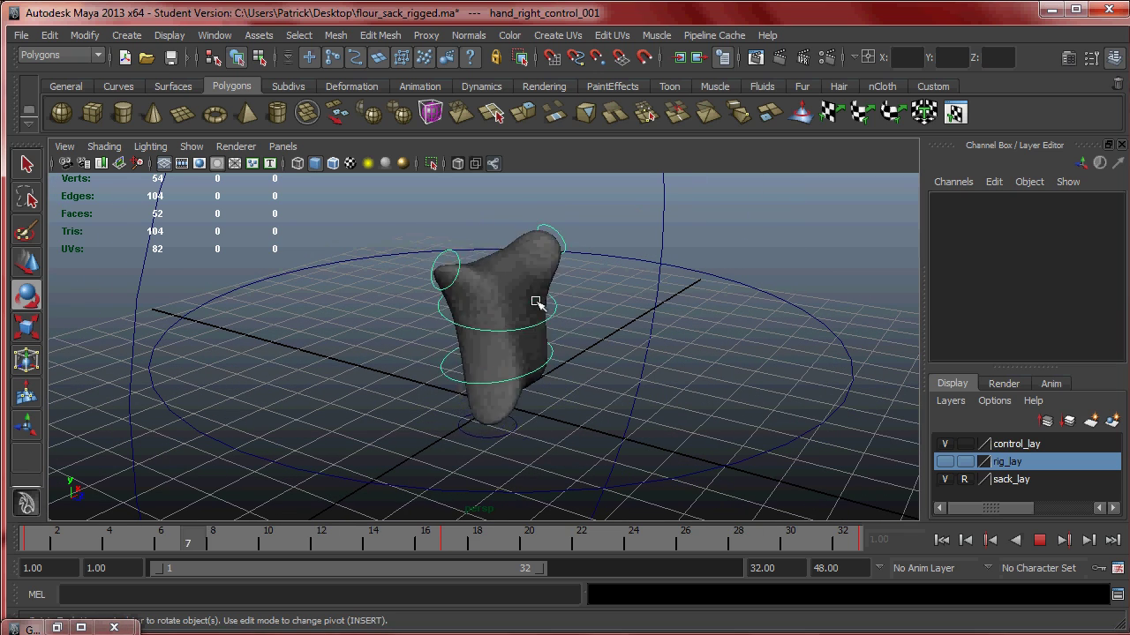
{"action": "left_click_drag", "start_coordinate": [482, 323], "coordinate": [525, 344], "text": "alt"}
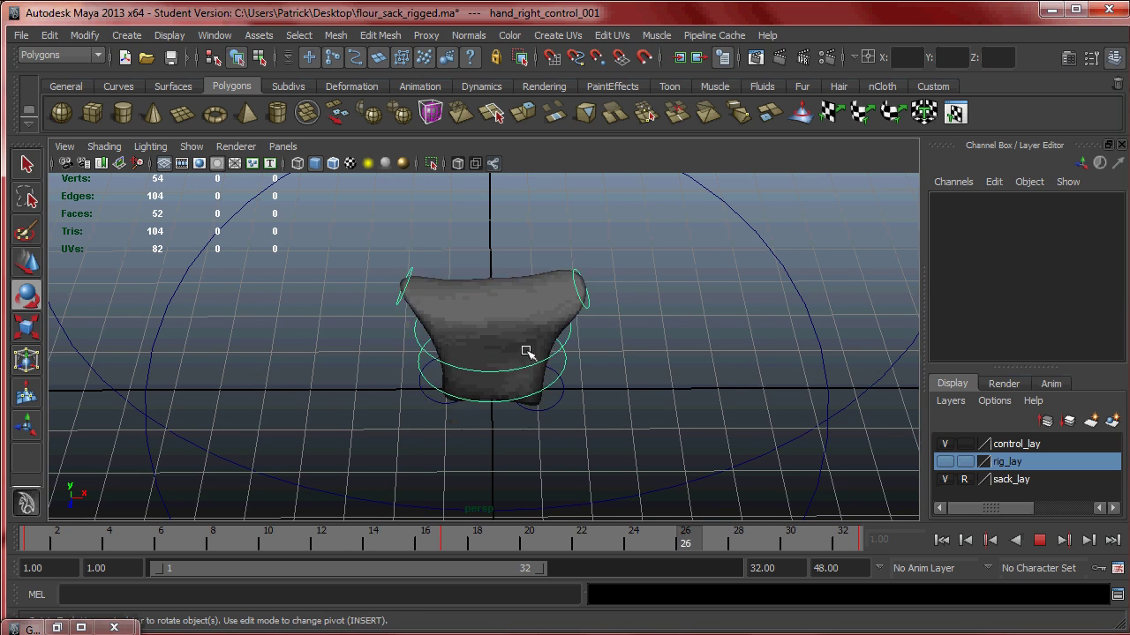
{"action": "left_click_drag", "start_coordinate": [526, 379], "coordinate": [776, 335], "text": "alt"}
{"action": "left_click", "coordinate": [1039, 539]}
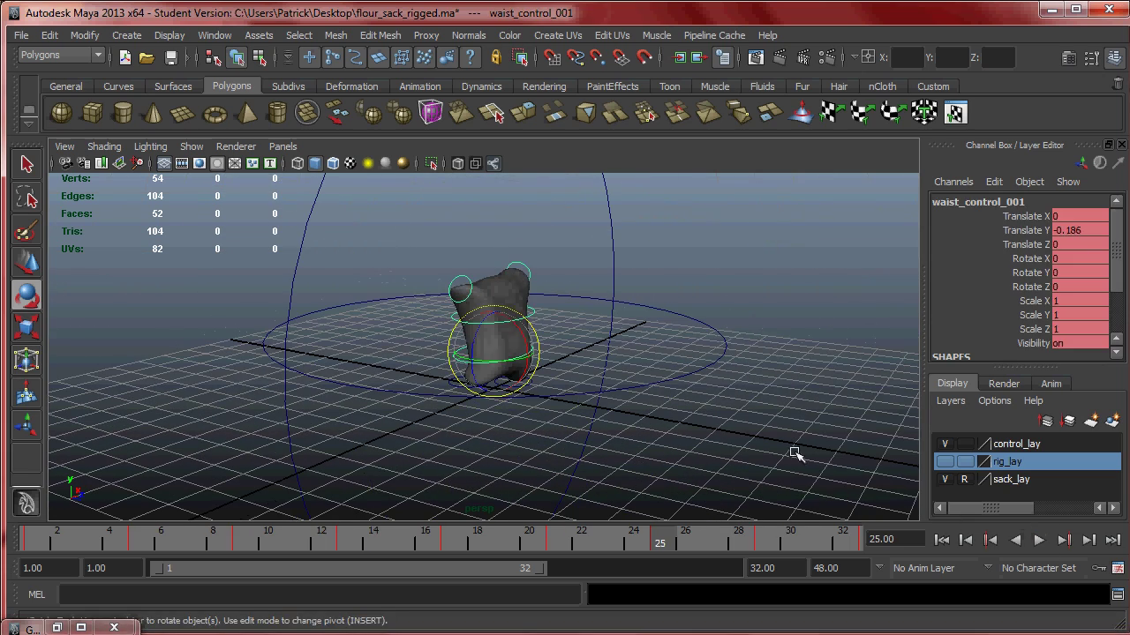
Step: Select the whole rig's translate control with the Move tool active
{"action": "left_click_drag", "start_coordinate": [761, 385], "coordinate": [763, 386]}
{"action": "right_click_drag", "start_coordinate": [762, 386], "coordinate": [681, 386], "text": "alt"}
{"action": "key", "text": "w"}
{"action": "left_click_drag", "start_coordinate": [565, 224], "coordinate": [638, 246]}
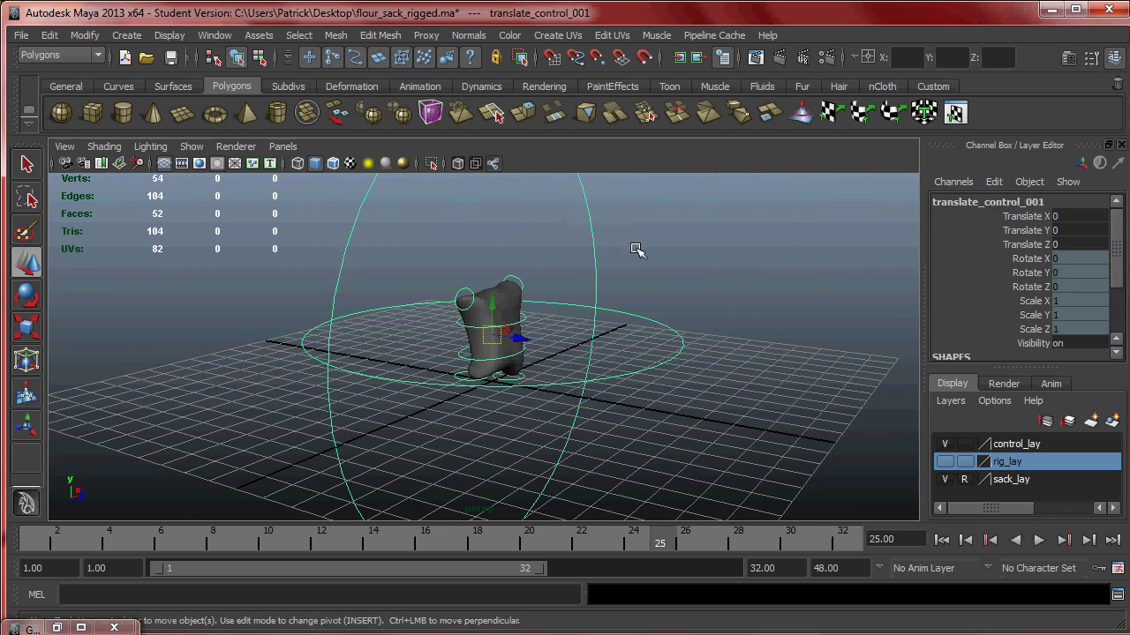
Step: Return to frame 1 and extend the playback range to frame 48
{"action": "left_click_drag", "start_coordinate": [582, 323], "coordinate": [541, 365], "text": "alt"}
{"action": "key", "text": "alt+v"}
{"action": "key", "text": "alt+shift+v"}
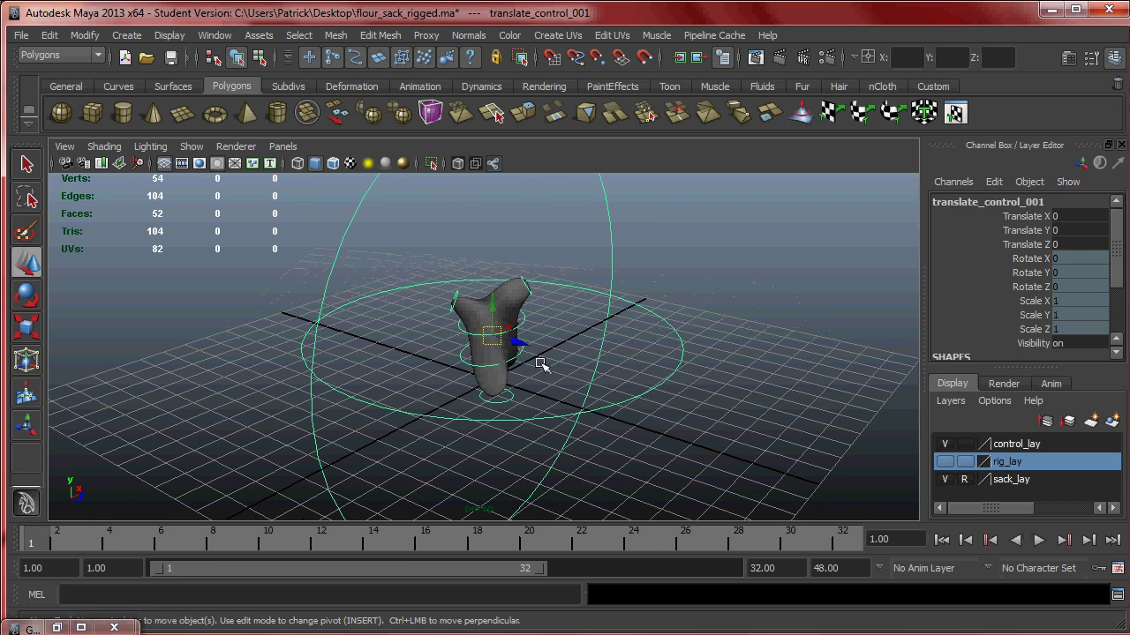
{"action": "left_click_drag", "start_coordinate": [540, 568], "coordinate": [750, 578]}
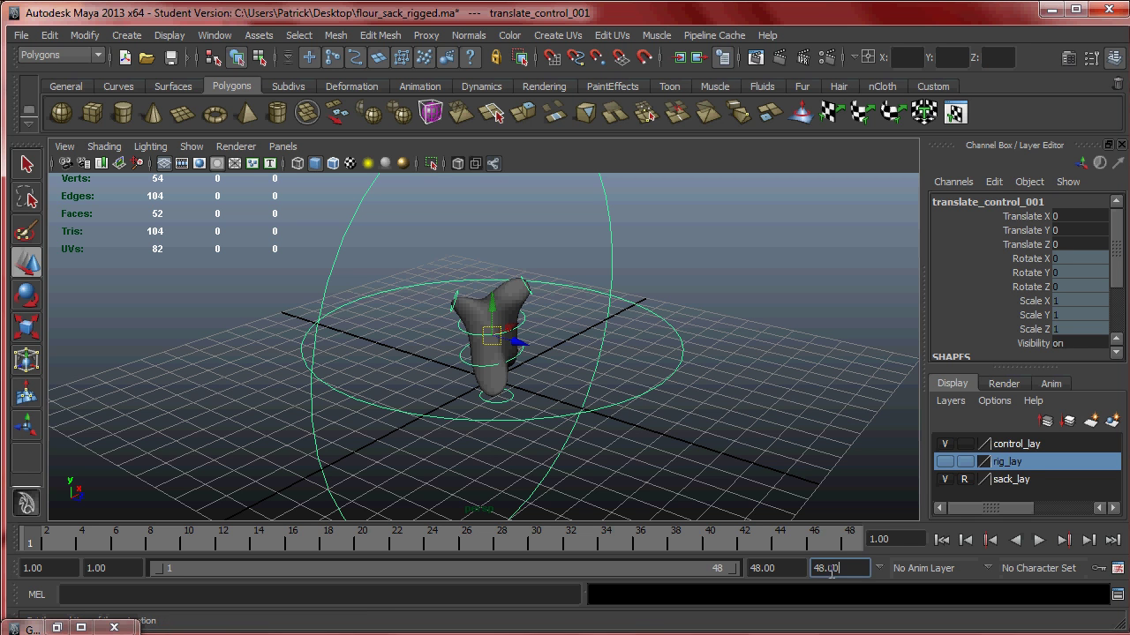
Step: Set the animation end time to 200 and extend the playback range to frame 200
{"action": "type", "text": "2"}
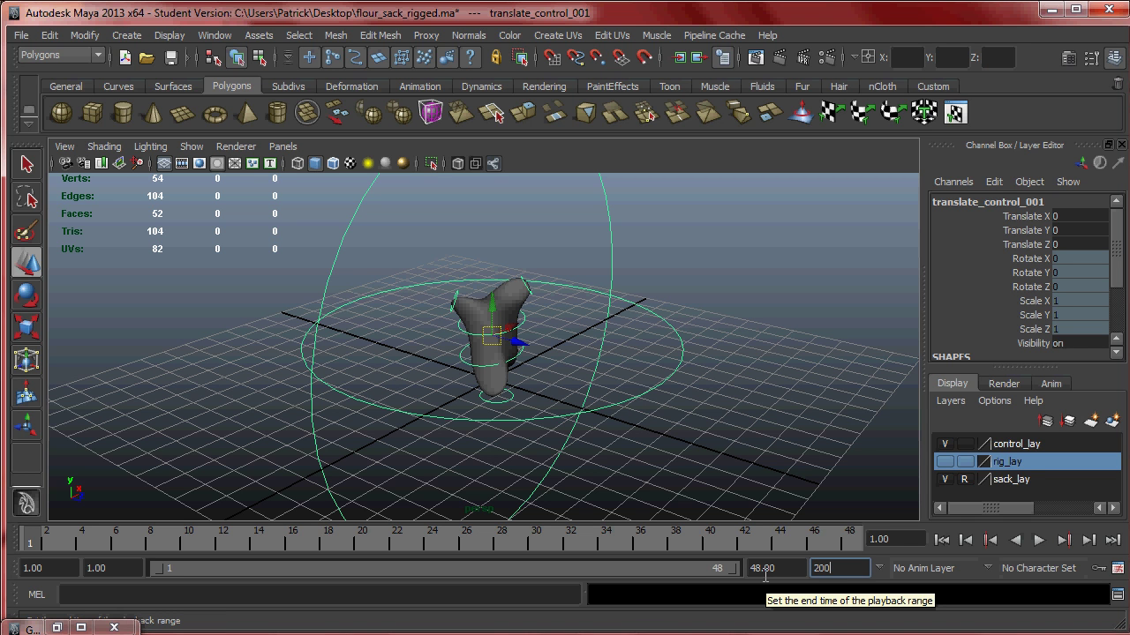
{"action": "key", "text": "Return"}
{"action": "left_click_drag", "start_coordinate": [298, 570], "coordinate": [784, 594]}
Step: Clear the selection, then select the sack's hand, chest, waist and foot controls together
{"action": "left_click", "coordinate": [731, 450]}
{"action": "left_click_drag", "start_coordinate": [724, 447], "coordinate": [609, 415], "text": "alt"}
{"action": "key", "text": "alt+v"}
{"action": "key", "text": "alt+v"}
{"action": "left_click_drag", "start_coordinate": [434, 353], "coordinate": [551, 411], "text": "alt"}
{"action": "left_click_drag", "start_coordinate": [567, 370], "coordinate": [507, 371], "text": "alt"}
{"action": "left_click_drag", "start_coordinate": [409, 262], "coordinate": [439, 298]}
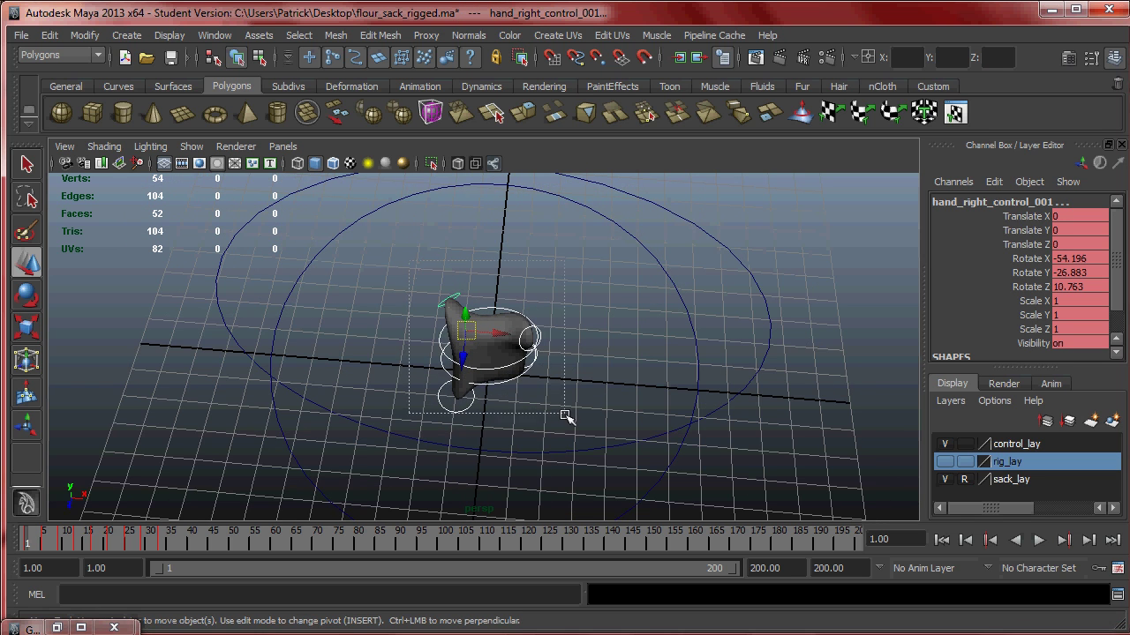
{"action": "left_click_drag", "start_coordinate": [454, 459], "coordinate": [262, 468], "text": "alt"}
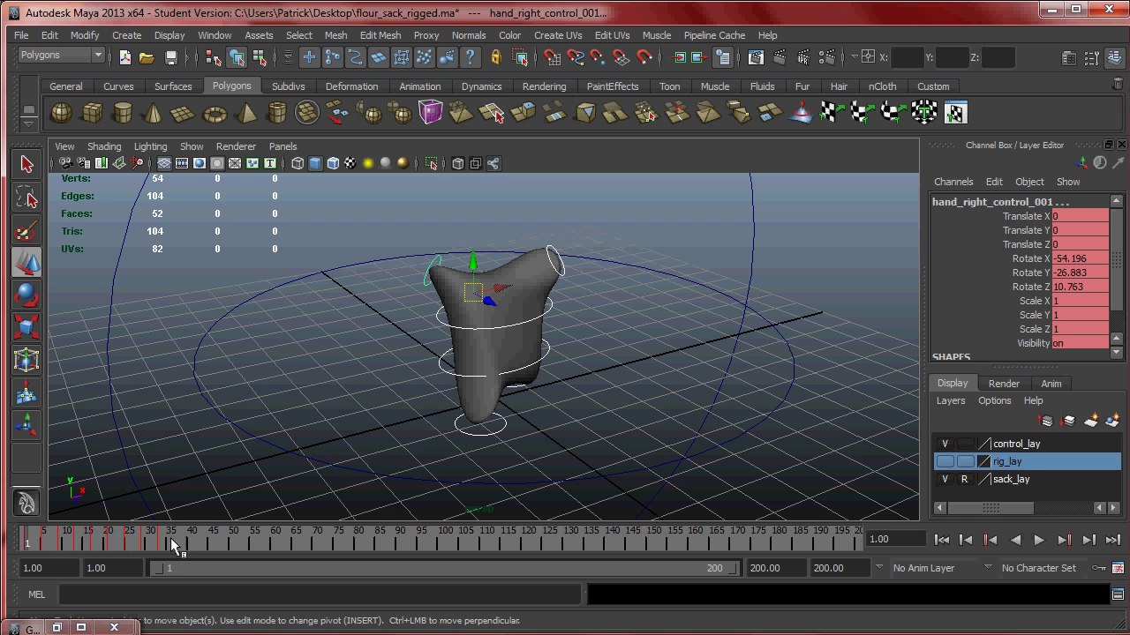
Step: Shorten the playback range to end at frame 94 and copy the selected controls' keys from frames 1 to 35
{"action": "left_click_drag", "start_coordinate": [732, 569], "coordinate": [435, 569]}
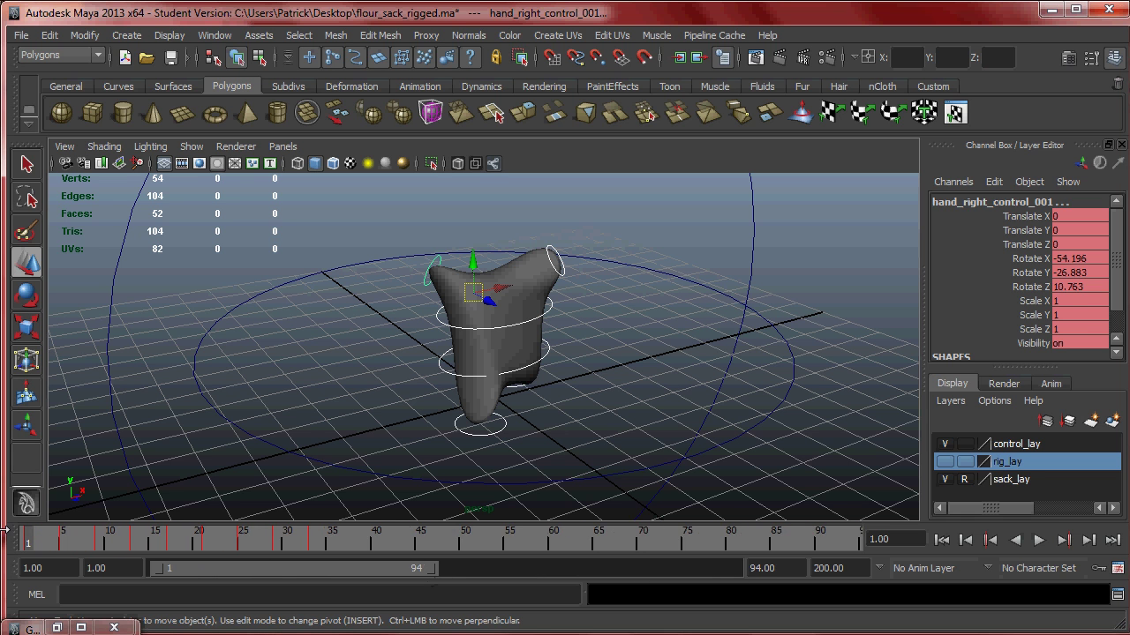
{"action": "key", "text": "alt+v"}
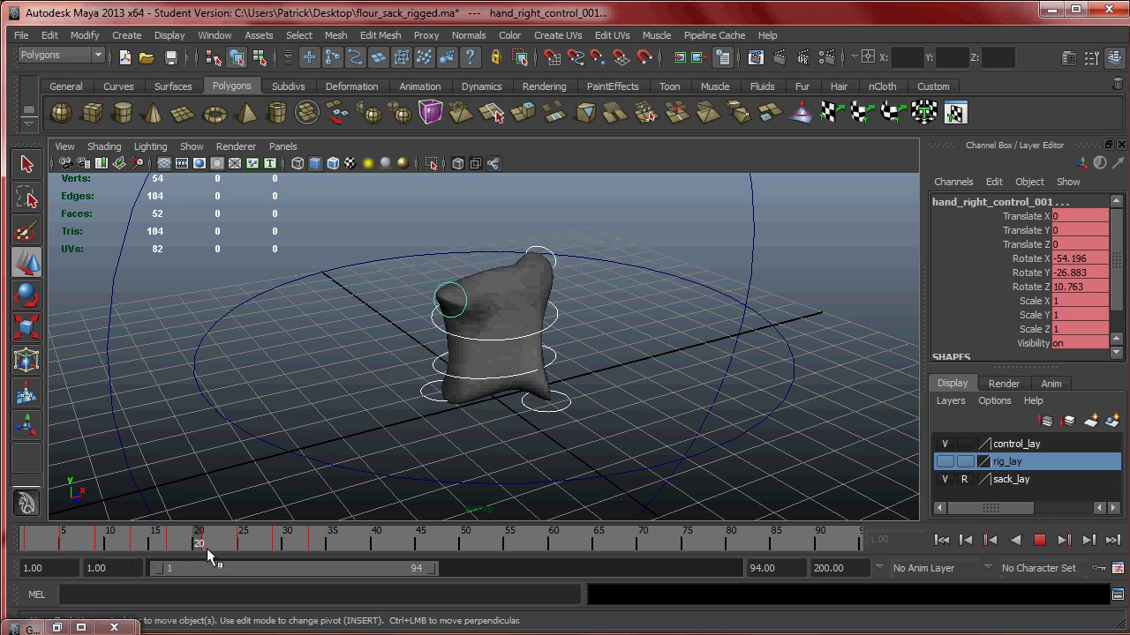
{"action": "left_click", "coordinate": [27, 547]}
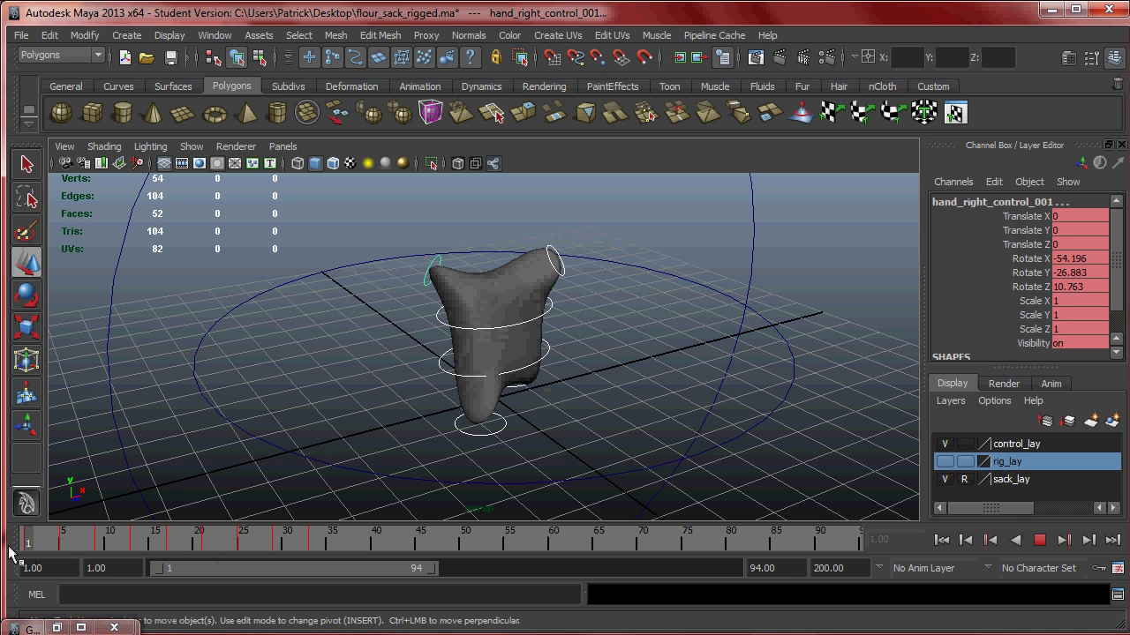
{"action": "mouse_move", "coordinate": [28, 547]}
{"action": "left_mouse_down"}
{"action": "mouse_move", "coordinate": [86, 547]}
{"action": "mouse_move", "coordinate": [27, 547]}
{"action": "left_mouse_up"}
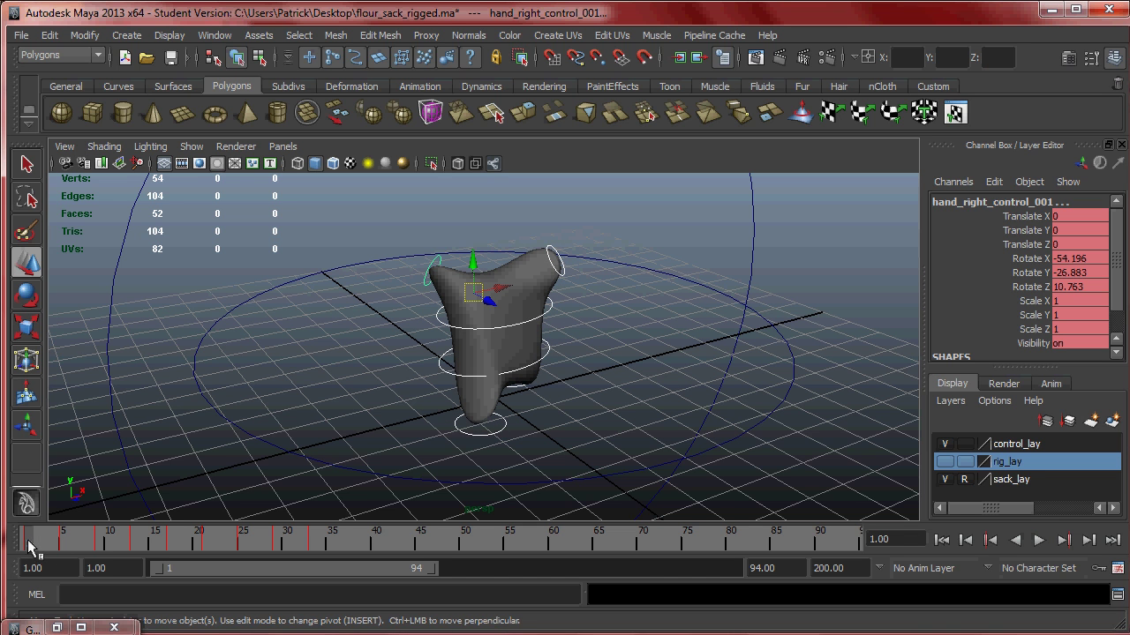
{"action": "left_click_drag", "start_coordinate": [30, 546], "coordinate": [328, 546], "text": "shift"}
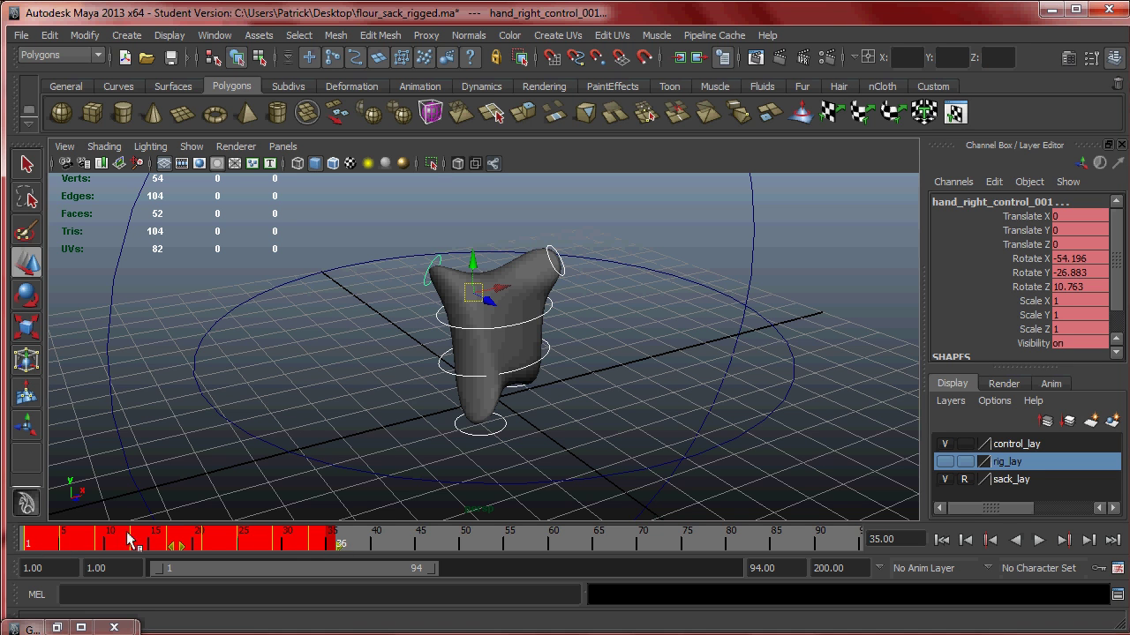
{"action": "right_click", "coordinate": [296, 537]}
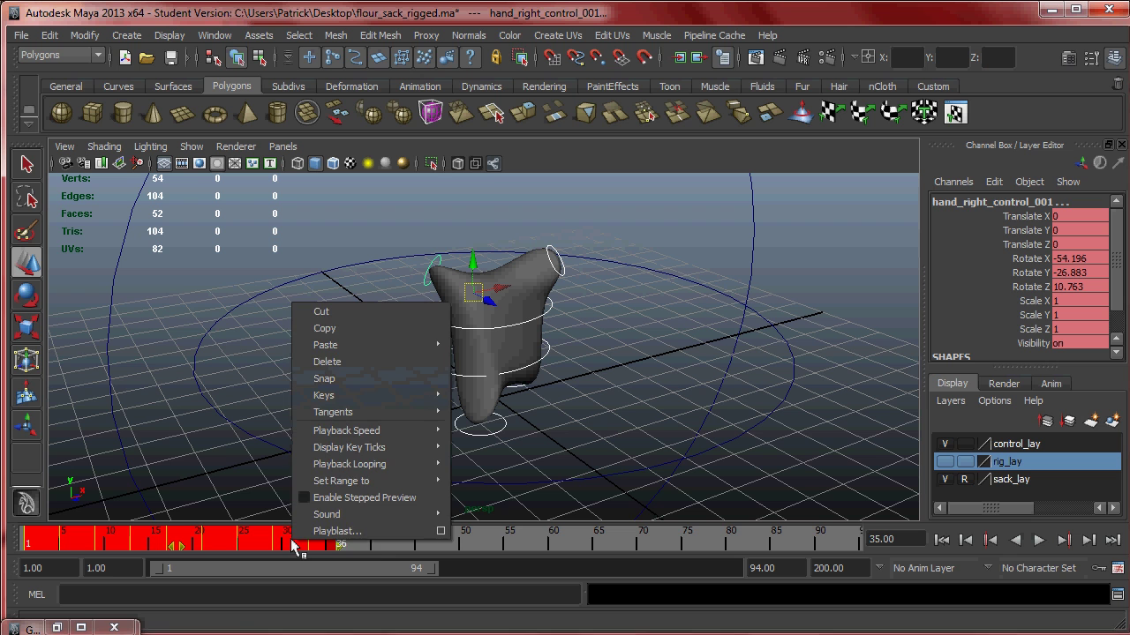
{"action": "left_click", "coordinate": [373, 324]}
Step: Start the playback range at frame 14 and paste the copied walk keys at frame 33
{"action": "key", "text": "alt+v"}
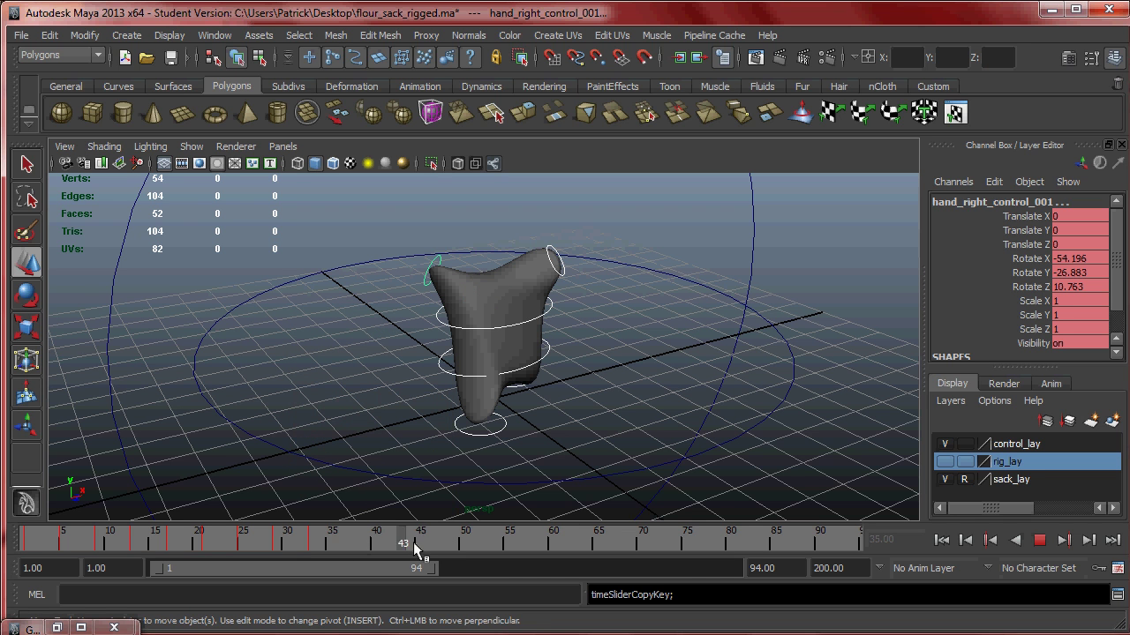
{"action": "left_click", "coordinate": [315, 539]}
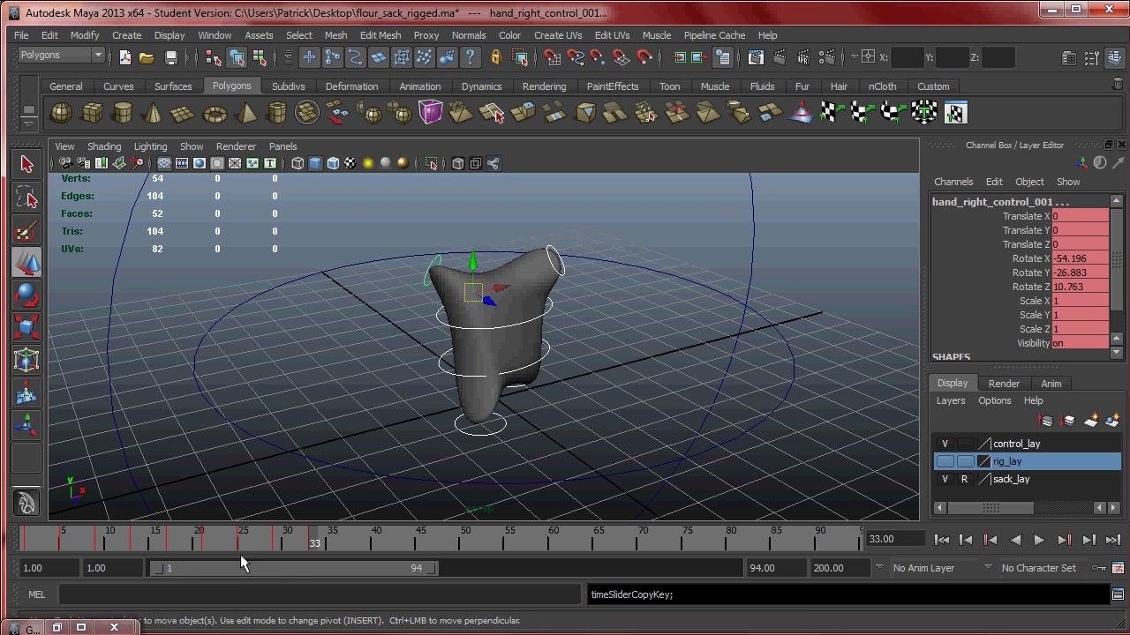
{"action": "left_click_drag", "start_coordinate": [161, 572], "coordinate": [201, 578]}
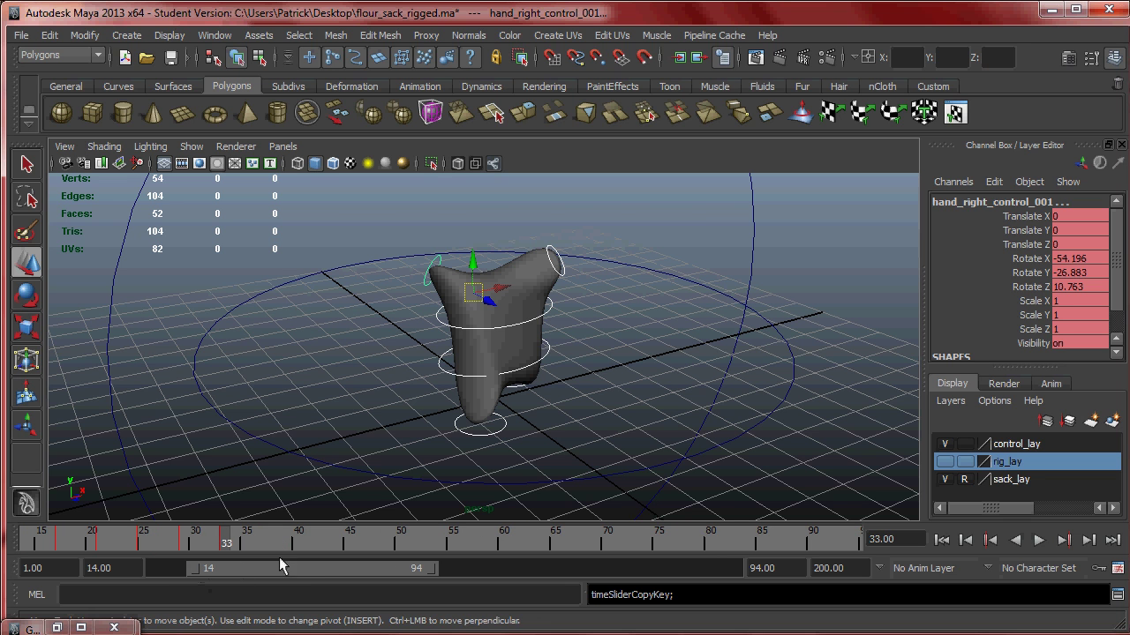
{"action": "key", "text": "alt+v"}
{"action": "left_click", "coordinate": [226, 543]}
{"action": "right_click", "coordinate": [227, 547]}
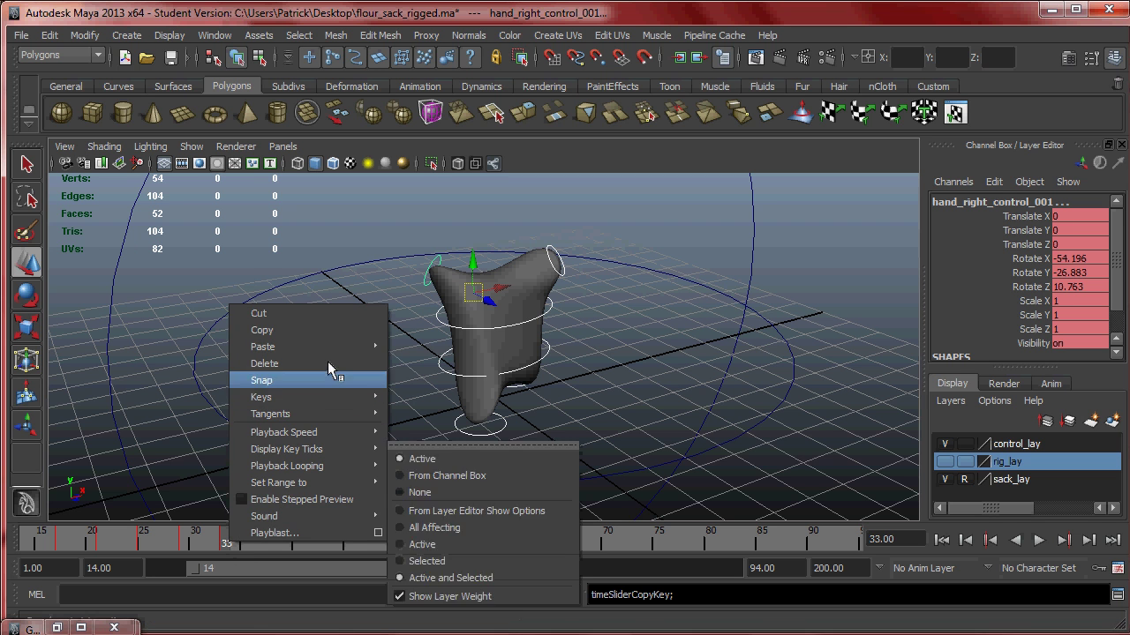
{"action": "mouse_move", "coordinate": [329, 349]}
{"action": "left_click", "coordinate": [420, 357]}
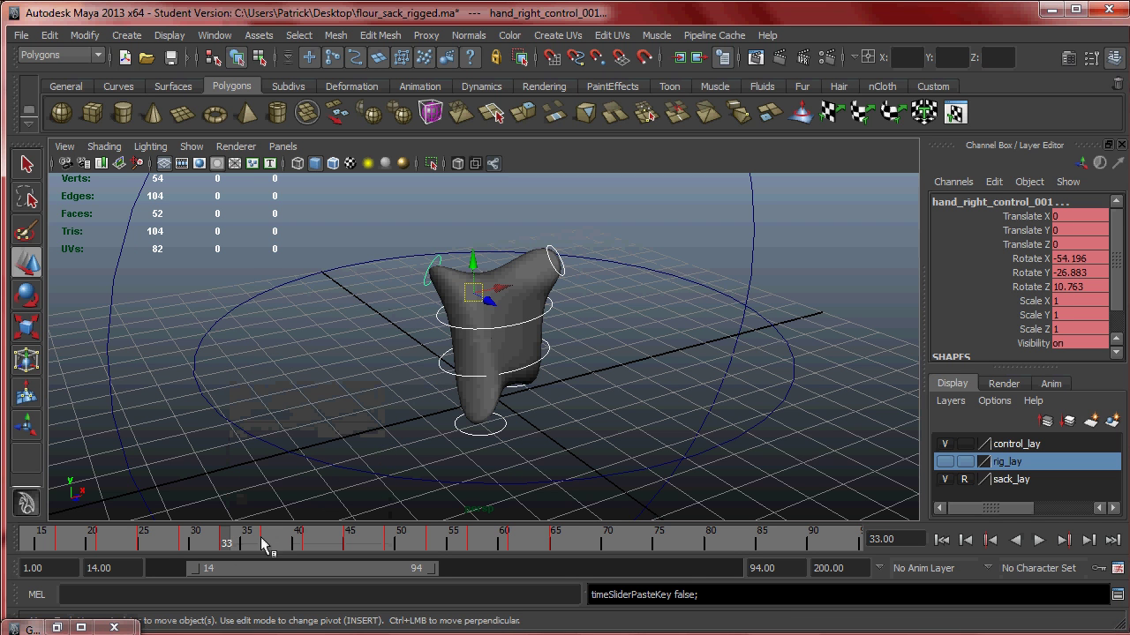
Step: Scrub through the repeated walk and reset the playback range to run from frame 1 to 149
{"action": "key", "text": "alt+v"}
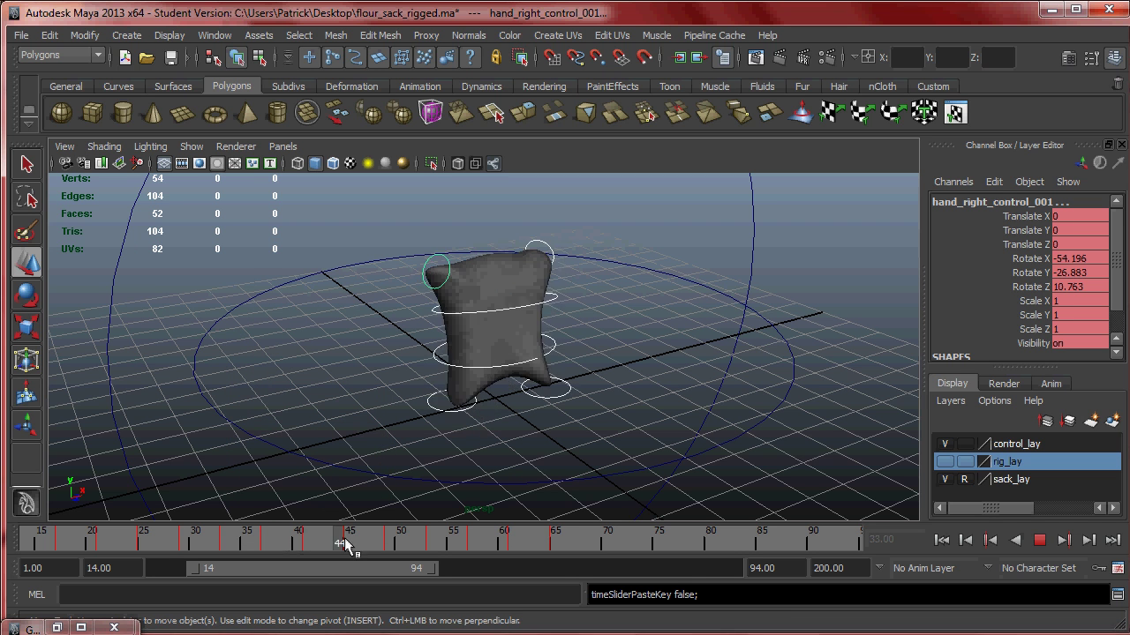
{"action": "mouse_move", "coordinate": [595, 545]}
{"action": "left_mouse_down"}
{"action": "mouse_move", "coordinate": [210, 549]}
{"action": "mouse_move", "coordinate": [159, 570]}
{"action": "left_mouse_up"}
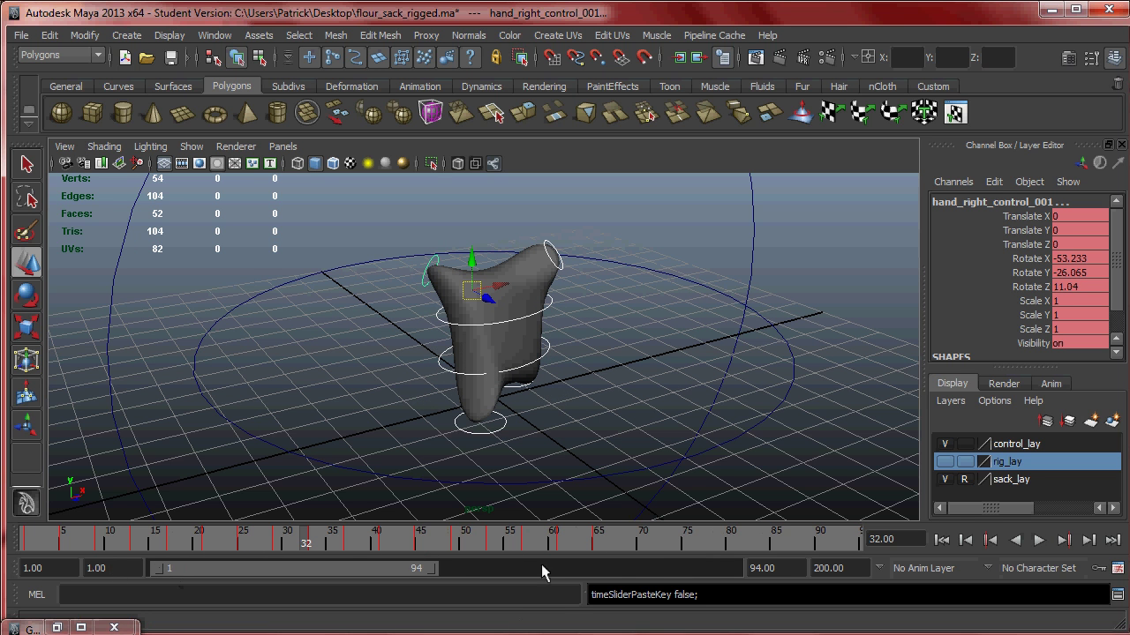
{"action": "left_click_drag", "start_coordinate": [619, 534], "coordinate": [598, 539]}
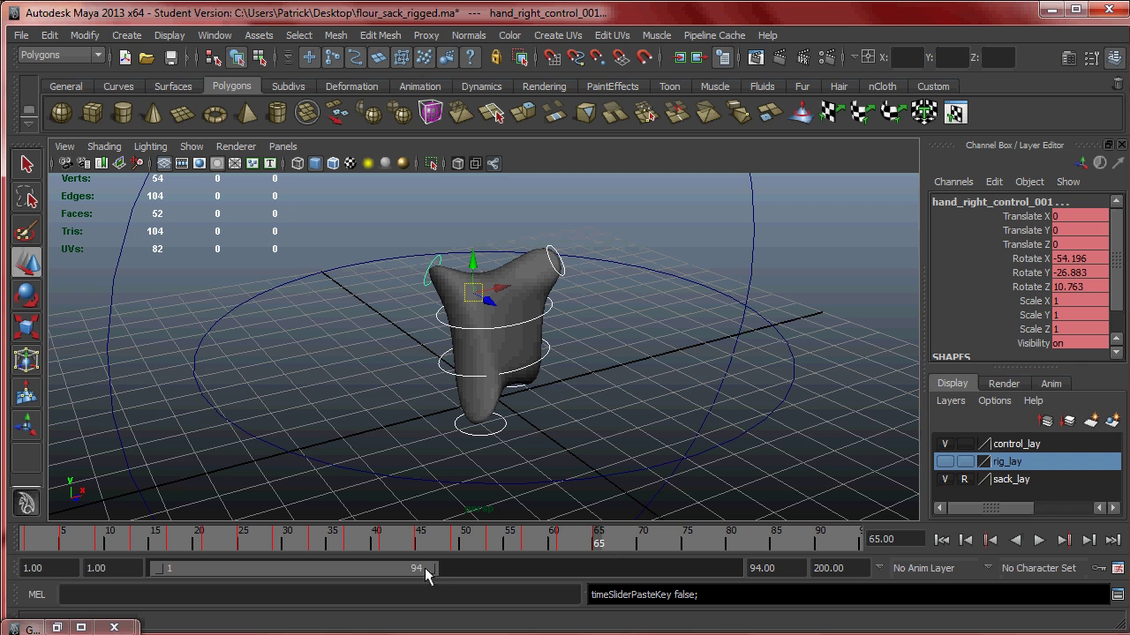
{"action": "left_click_drag", "start_coordinate": [436, 570], "coordinate": [591, 568]}
{"action": "left_click_drag", "start_coordinate": [415, 541], "coordinate": [21, 541], "text": "shift"}
{"action": "right_click", "coordinate": [122, 542]}
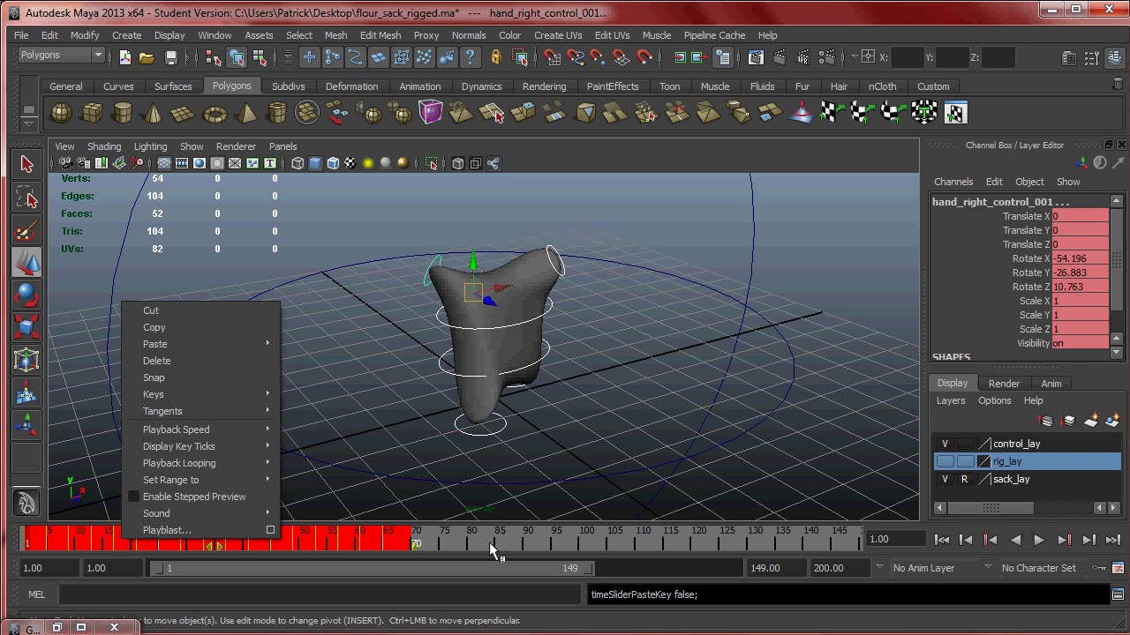
{"action": "left_click", "coordinate": [500, 542]}
Step: Return to frame 1 and copy the selected controls' keys across frames 1 to 119
{"action": "left_click", "coordinate": [24, 541]}
{"action": "key", "text": "alt+v"}
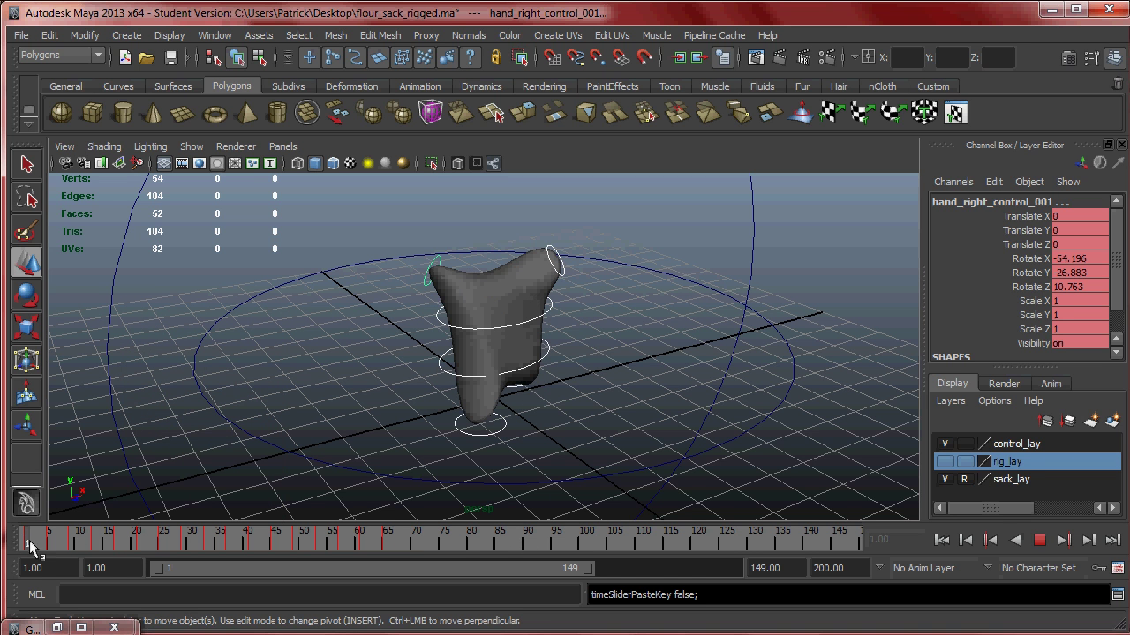
{"action": "key", "text": "alt+v"}
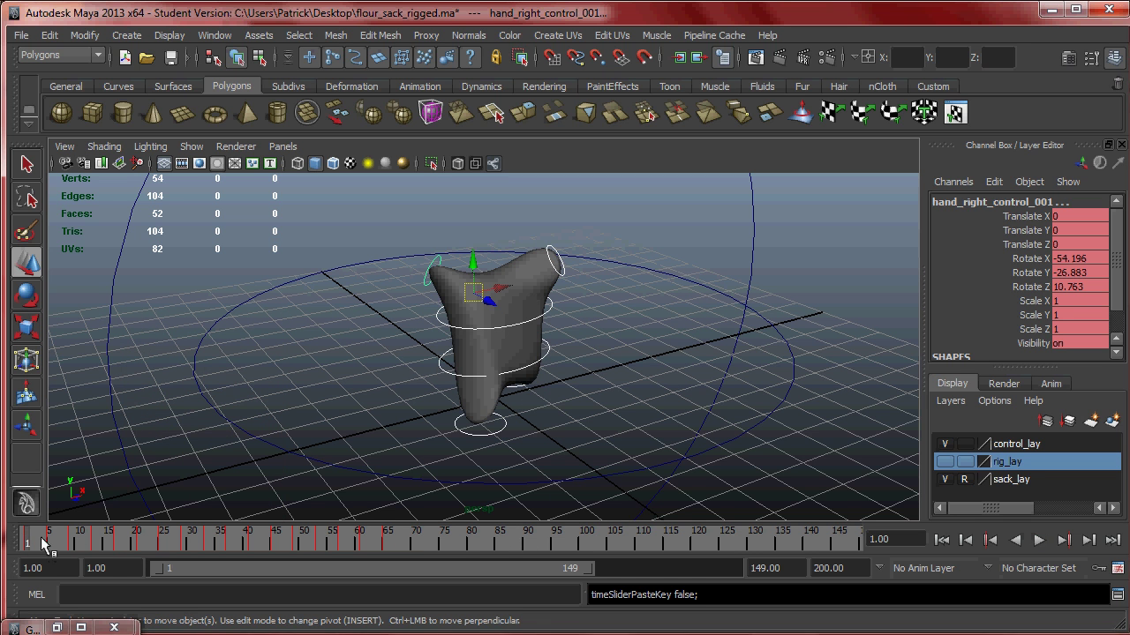
{"action": "left_click_drag", "start_coordinate": [43, 544], "coordinate": [696, 545], "text": "shift"}
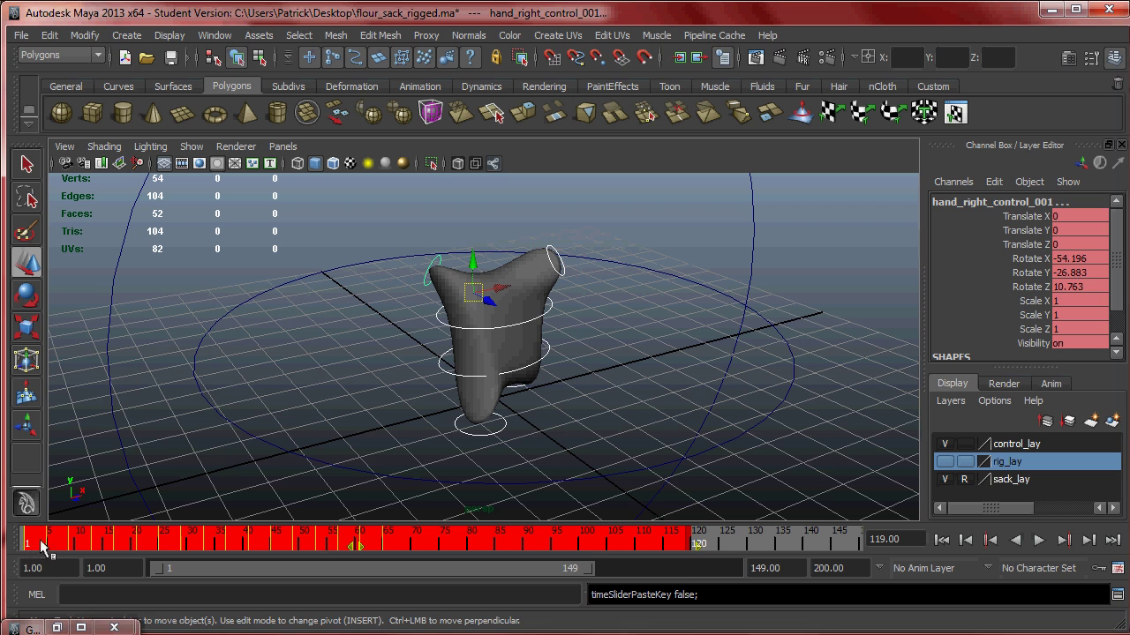
{"action": "right_click", "coordinate": [409, 545]}
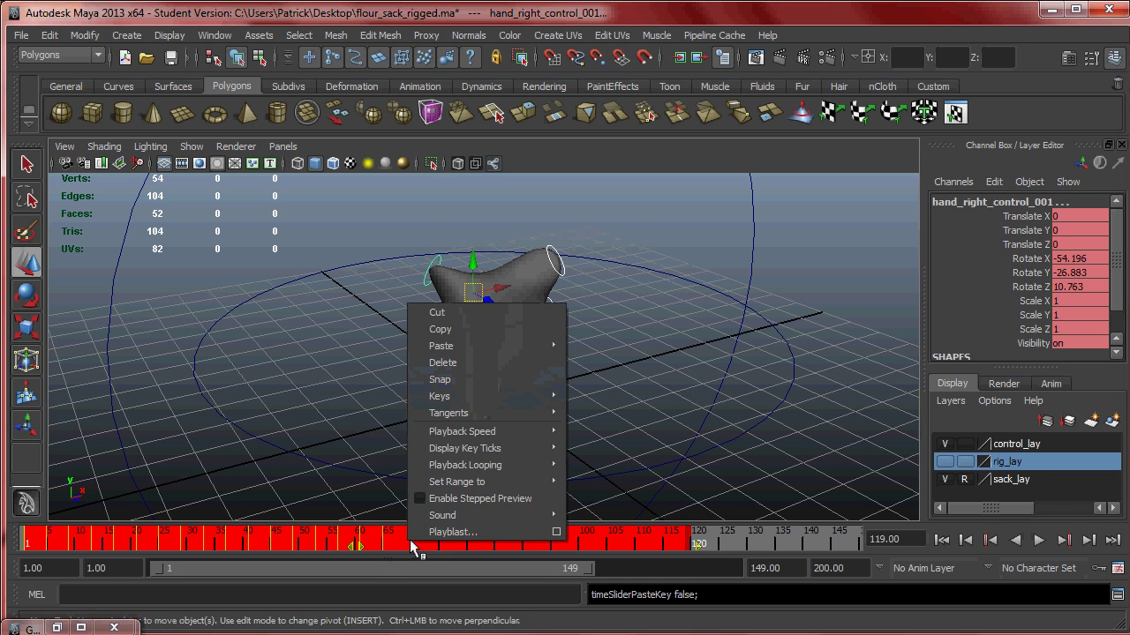
{"action": "left_click", "coordinate": [502, 330]}
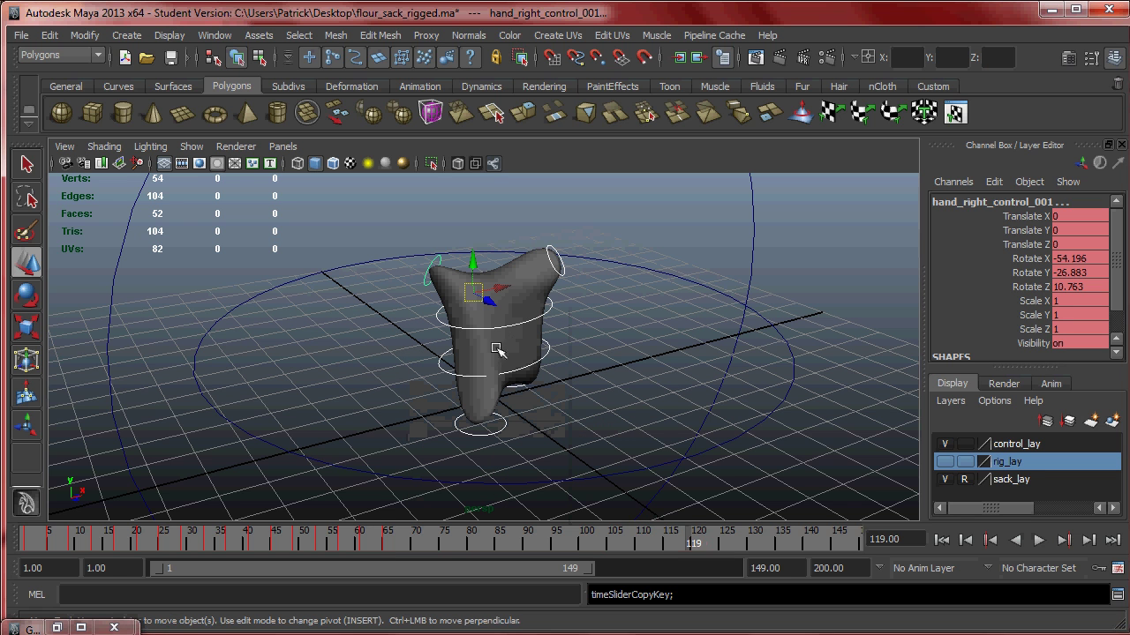
Step: Narrow the playback range to frames 29 to 105 and paste the copied keys at frame 65
{"action": "left_click_drag", "start_coordinate": [412, 535], "coordinate": [384, 547]}
{"action": "left_click_drag", "start_coordinate": [157, 567], "coordinate": [236, 568]}
{"action": "left_click_drag", "start_coordinate": [578, 568], "coordinate": [471, 578]}
{"action": "mouse_move", "coordinate": [404, 548]}
{"action": "left_mouse_down"}
{"action": "mouse_move", "coordinate": [429, 547]}
{"action": "mouse_move", "coordinate": [396, 552]}
{"action": "left_mouse_up"}
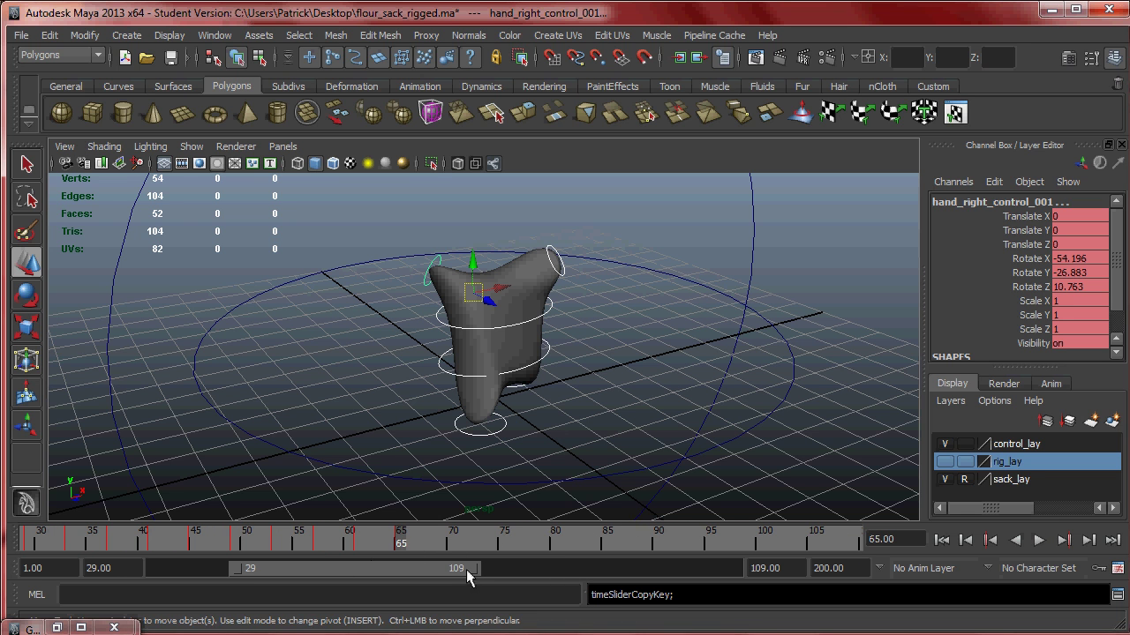
{"action": "left_click_drag", "start_coordinate": [467, 581], "coordinate": [421, 549]}
{"action": "right_click_drag", "start_coordinate": [421, 547], "coordinate": [453, 534]}
{"action": "mouse_move", "coordinate": [556, 350]}
{"action": "left_click", "coordinate": [606, 361]}
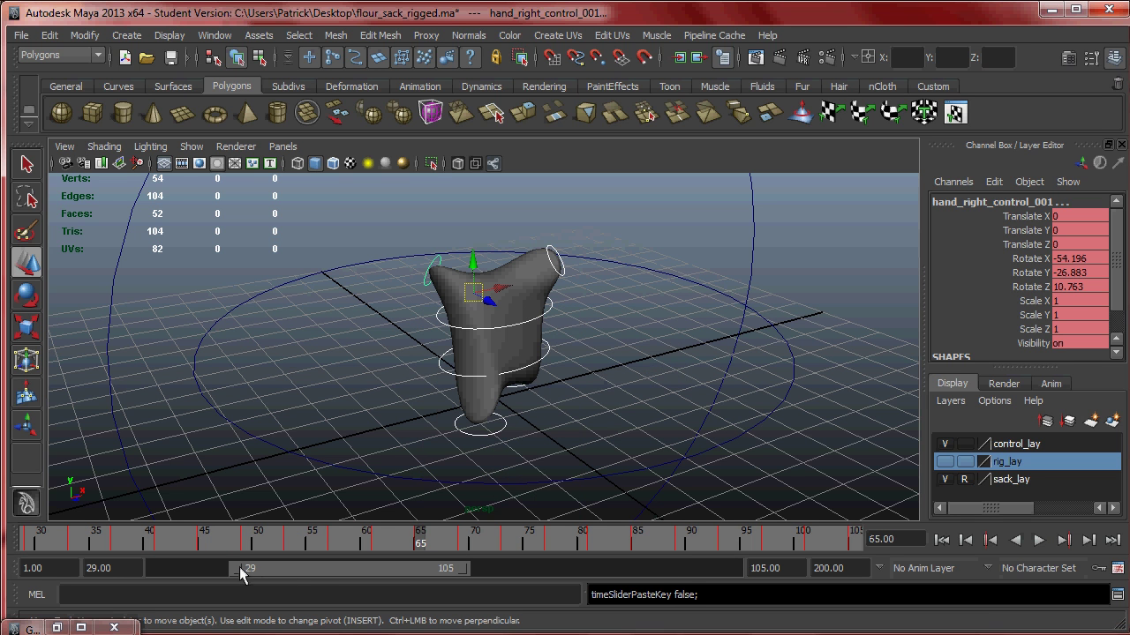
Step: Widen the playback range to frames 2 to 200 and paste the copied keys again at frame 129
{"action": "left_click_drag", "start_coordinate": [238, 569], "coordinate": [160, 568]}
{"action": "left_click_drag", "start_coordinate": [467, 569], "coordinate": [731, 572]}
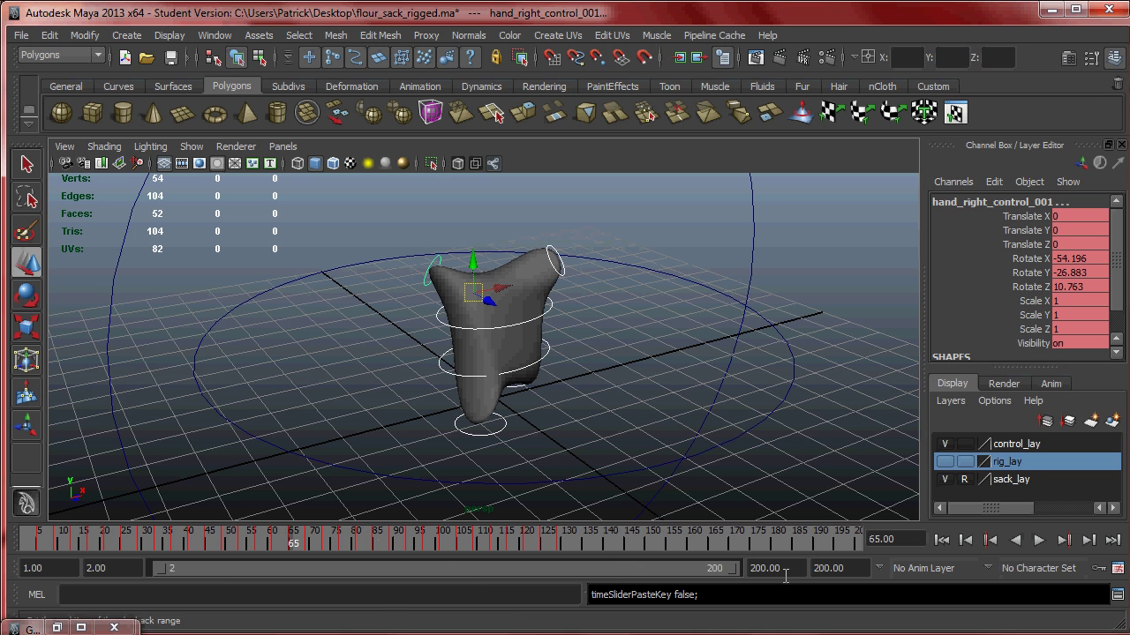
{"action": "left_click", "coordinate": [565, 547]}
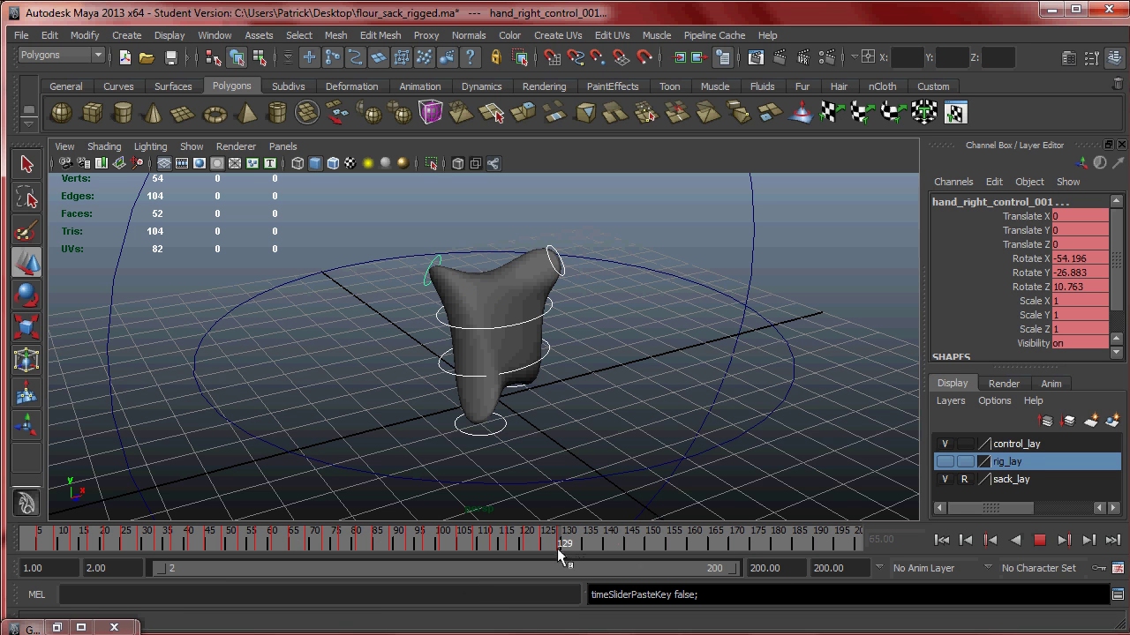
{"action": "right_click", "coordinate": [557, 548]}
{"action": "left_click", "coordinate": [746, 359]}
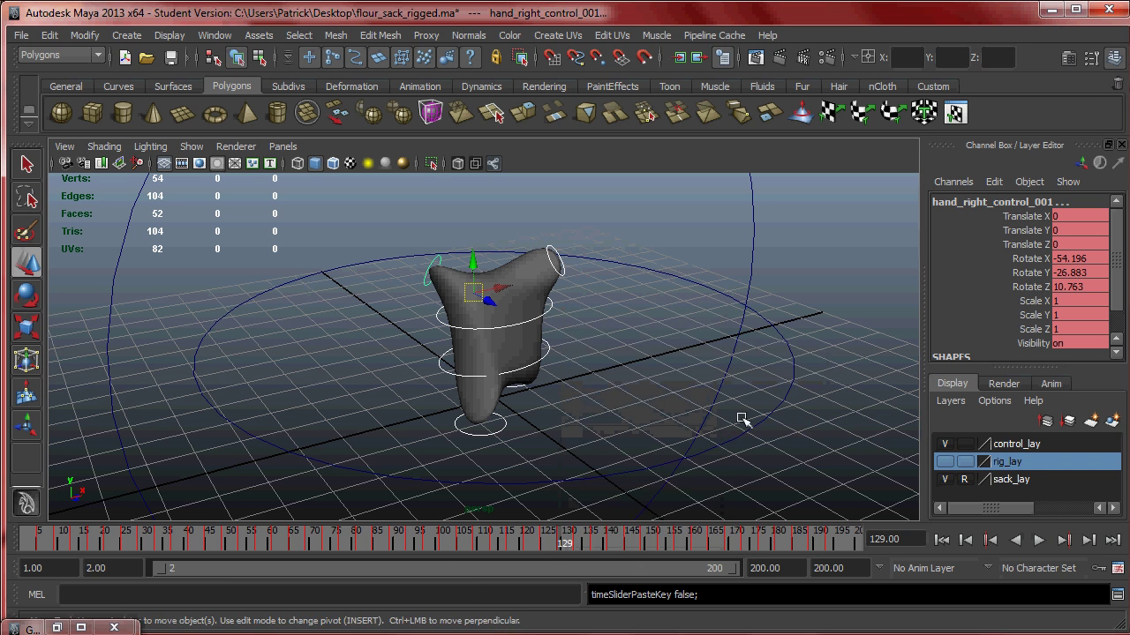
Step: Play the extended walk from frame 8 to check the repeated cycles, ending playback
{"action": "left_click_drag", "start_coordinate": [765, 543], "coordinate": [52, 540]}
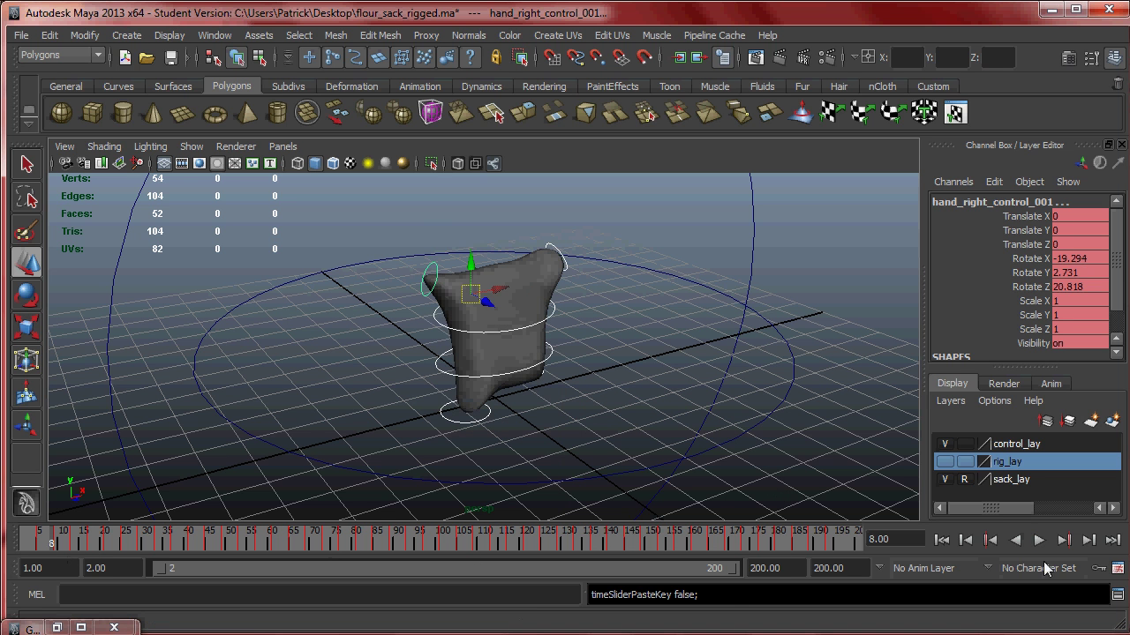
{"action": "left_click", "coordinate": [1037, 541]}
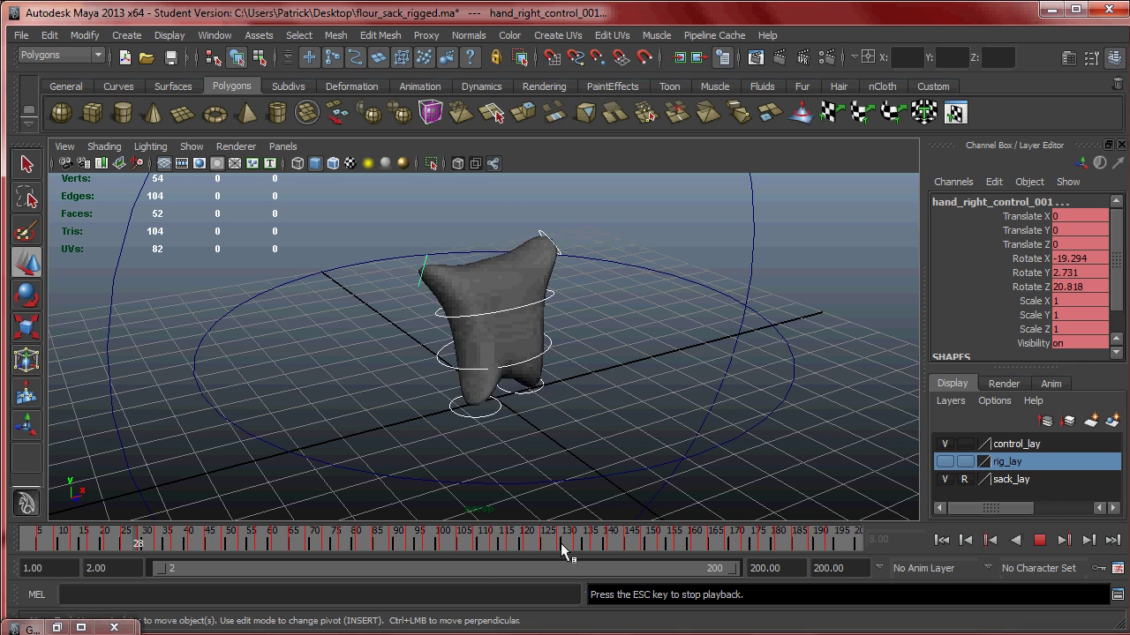
{"action": "left_click", "coordinate": [1040, 540]}
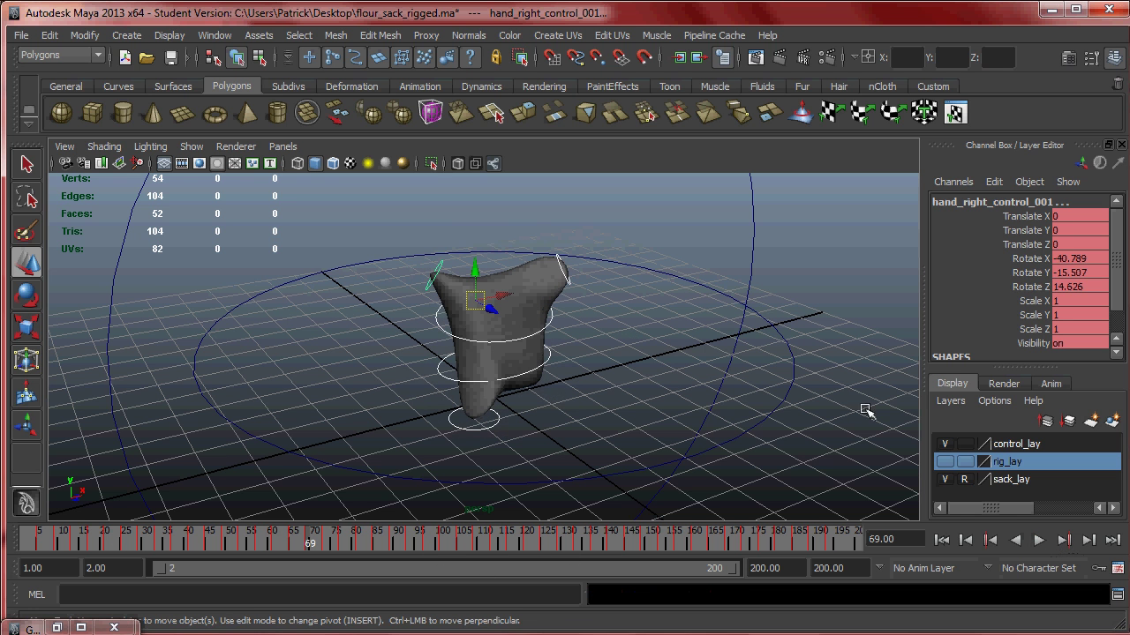
Step: Select the whole rig's translate control and go back to frame 2
{"action": "left_click", "coordinate": [769, 286]}
{"action": "left_click_drag", "start_coordinate": [777, 319], "coordinate": [548, 371], "text": "alt"}
{"action": "left_click_drag", "start_coordinate": [303, 541], "coordinate": [26, 540]}
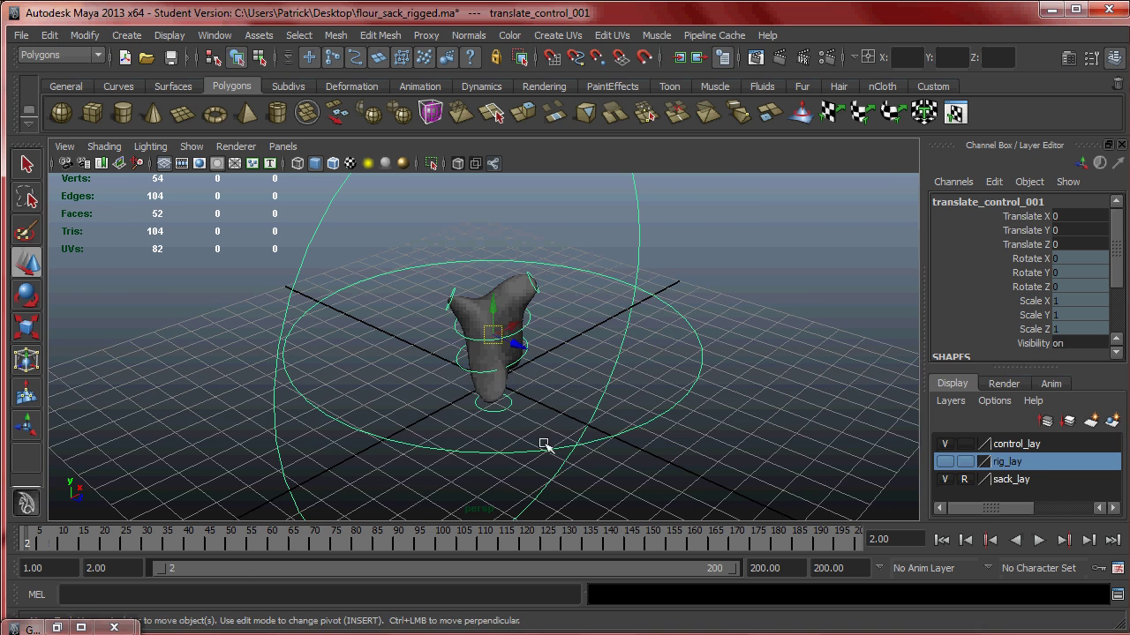
{"action": "left_click_drag", "start_coordinate": [461, 472], "coordinate": [639, 346], "text": "alt"}
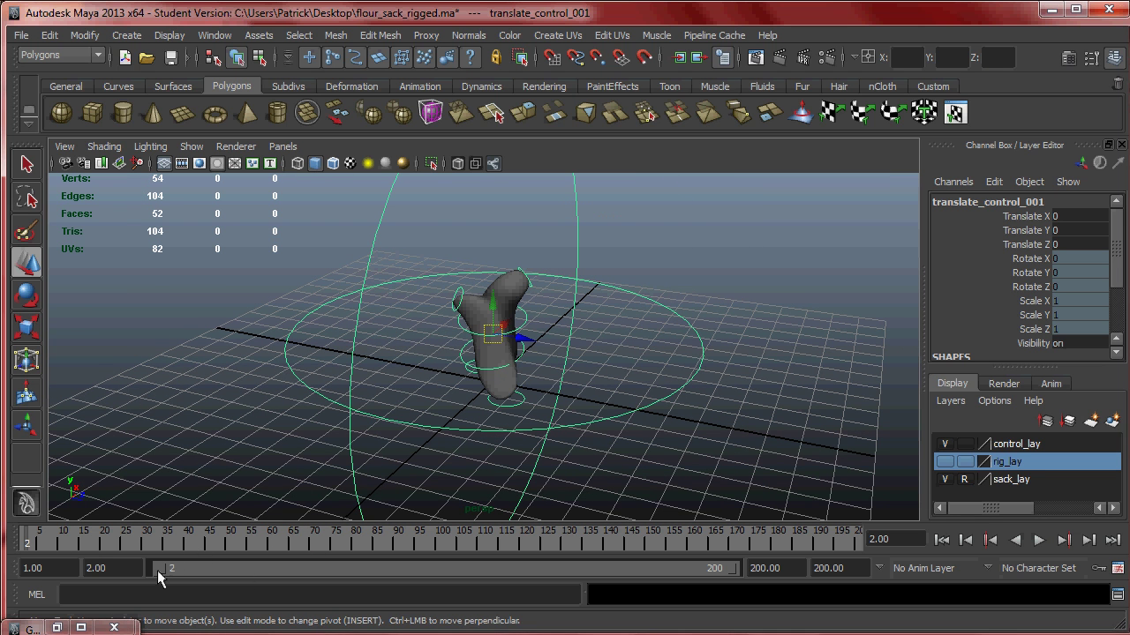
Step: Restore the playback start to frame 1 and key the translate control at frame 1
{"action": "left_click_drag", "start_coordinate": [160, 576], "coordinate": [155, 573]}
{"action": "key", "text": "alt+v"}
{"action": "left_click_drag", "start_coordinate": [97, 540], "coordinate": [9, 543]}
{"action": "left_click_drag", "start_coordinate": [121, 512], "coordinate": [395, 440], "text": "alt"}
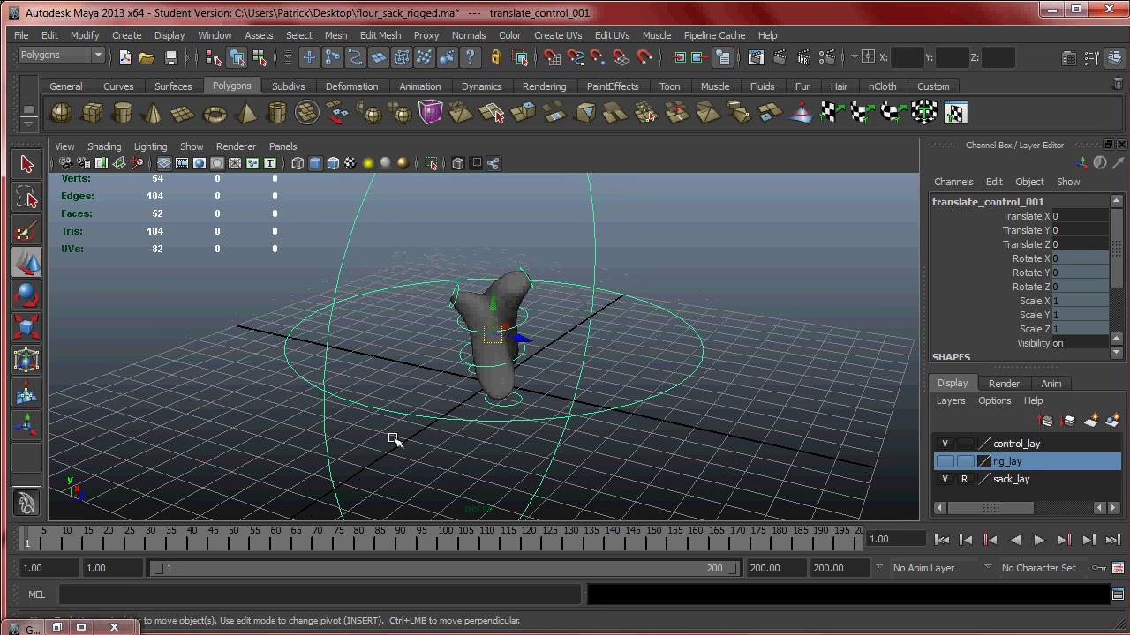
{"action": "key", "text": "s"}
{"action": "key", "text": "alt+v"}
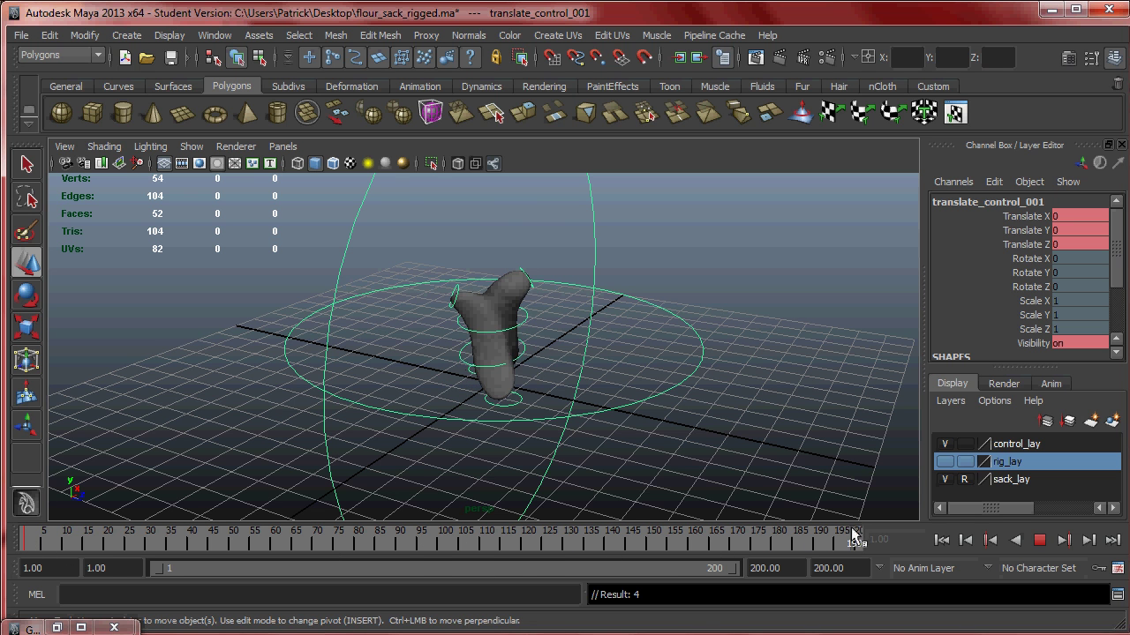
Step: Move the translate control forward to Translate Z 8.43, key it at frame 187, and play the motion briefly
{"action": "left_click_drag", "start_coordinate": [813, 540], "coordinate": [809, 539]}
{"action": "scroll", "coordinate": [486, 401], "scroll_direction": "down", "scroll_amount": 5}
{"action": "left_click_drag", "start_coordinate": [518, 348], "coordinate": [621, 400]}
{"action": "key", "text": "s"}
{"action": "key", "text": "alt+v"}
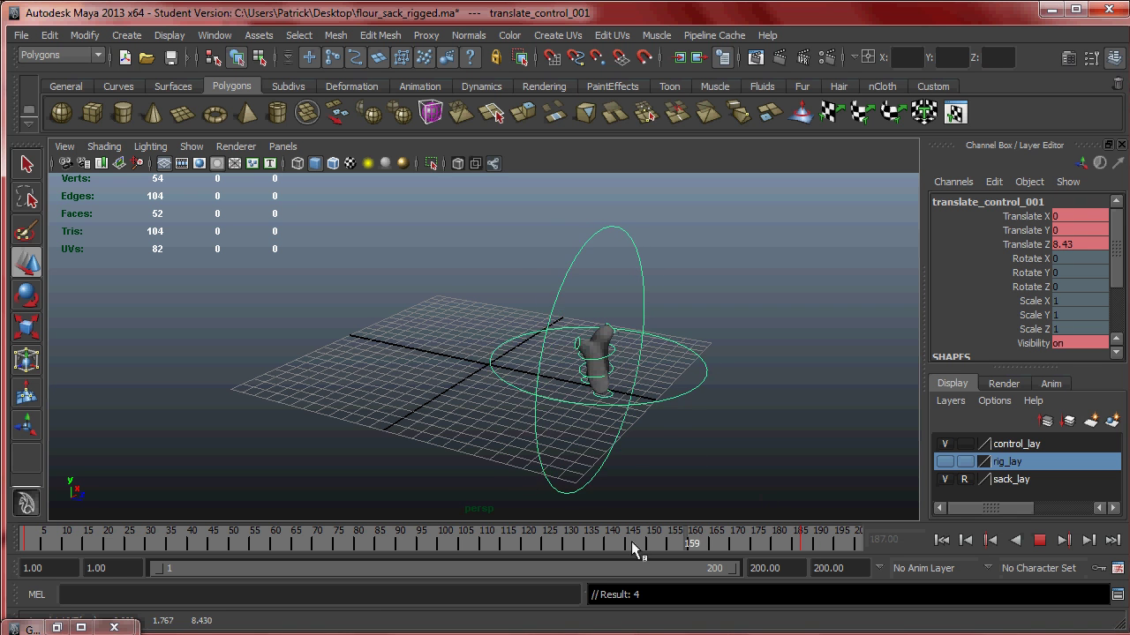
{"action": "left_click", "coordinate": [58, 538]}
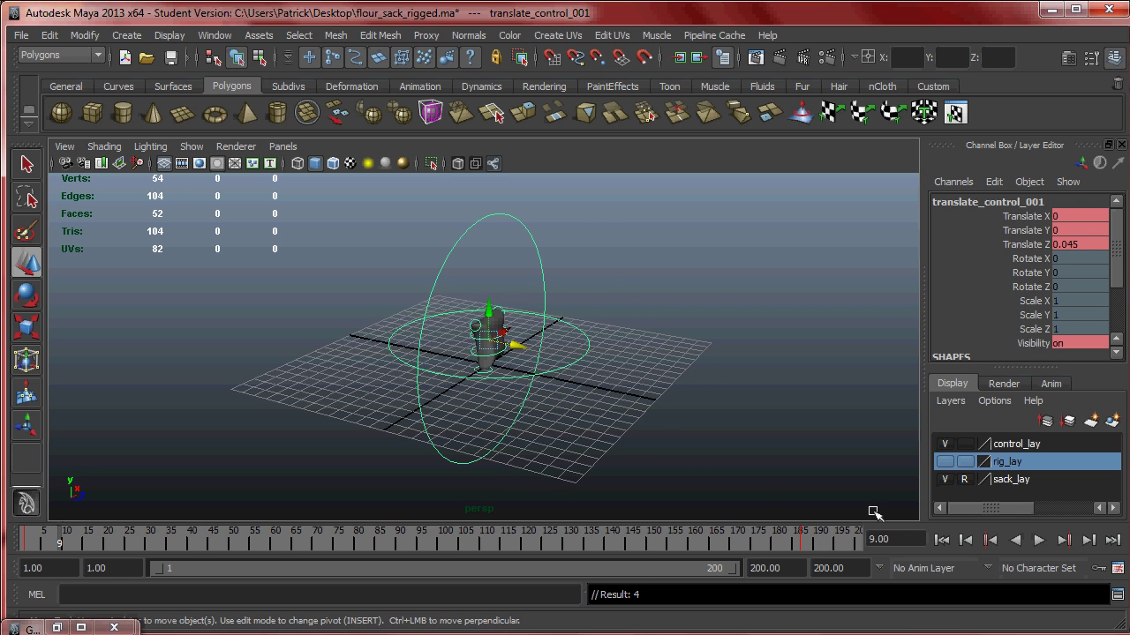
Step: Hide the NURBS curves in the viewport and play the walk from a three-quarter view
{"action": "left_click", "coordinate": [192, 146]}
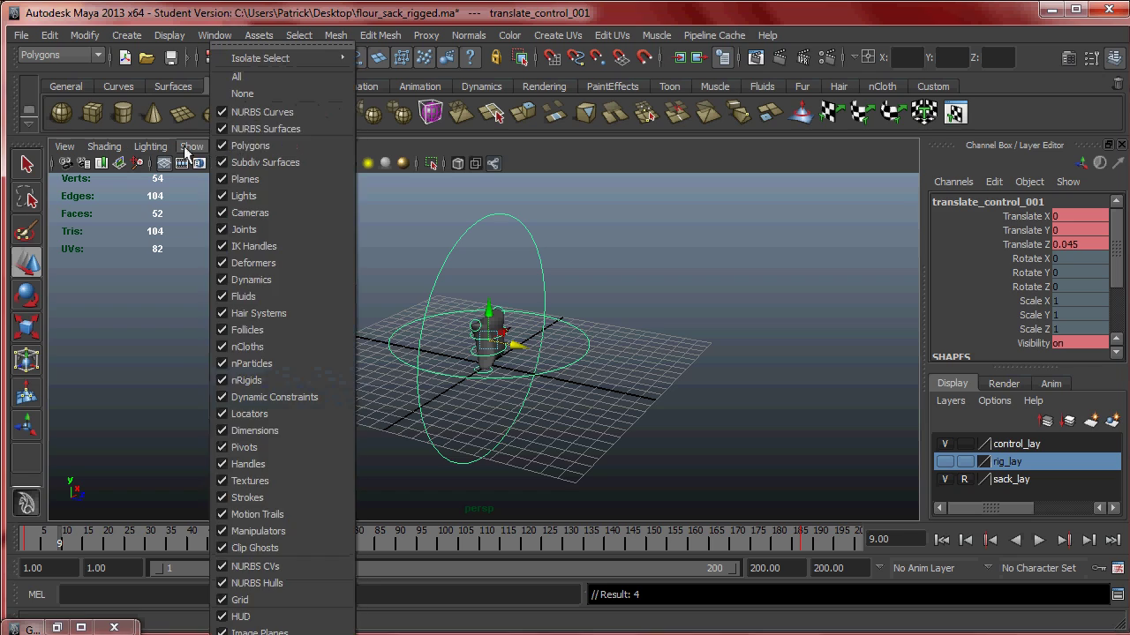
{"action": "left_click", "coordinate": [261, 112]}
{"action": "key", "text": "f"}
{"action": "left_click", "coordinate": [653, 373]}
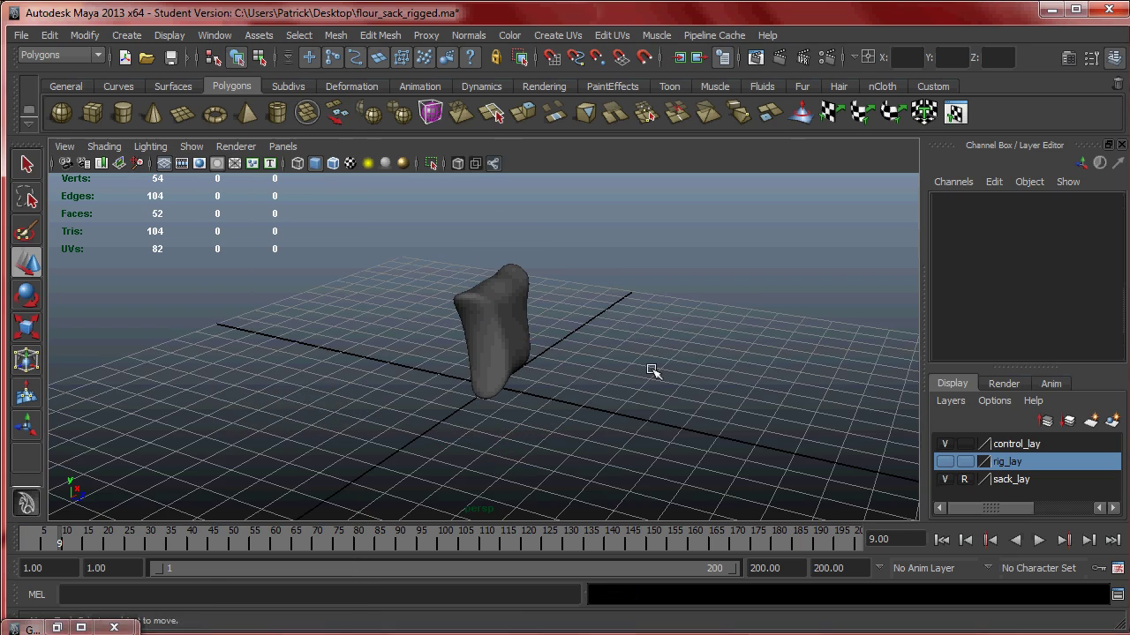
{"action": "left_click_drag", "start_coordinate": [714, 404], "coordinate": [588, 353], "text": "alt"}
{"action": "middle_click_drag", "start_coordinate": [588, 353], "coordinate": [588, 345], "text": "alt"}
{"action": "left_click", "coordinate": [1040, 540]}
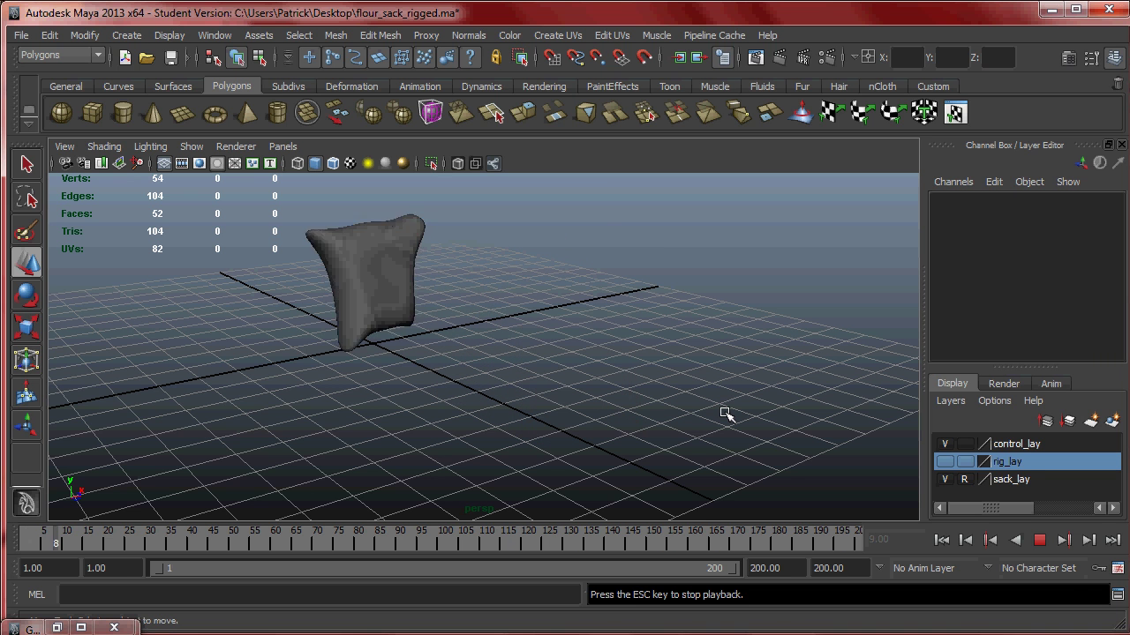
{"action": "left_click", "coordinate": [1039, 539]}
Step: Return to frame 1, scrub the late frames, and replay the end and start of the walk
{"action": "left_click_drag", "start_coordinate": [168, 538], "coordinate": [7, 516]}
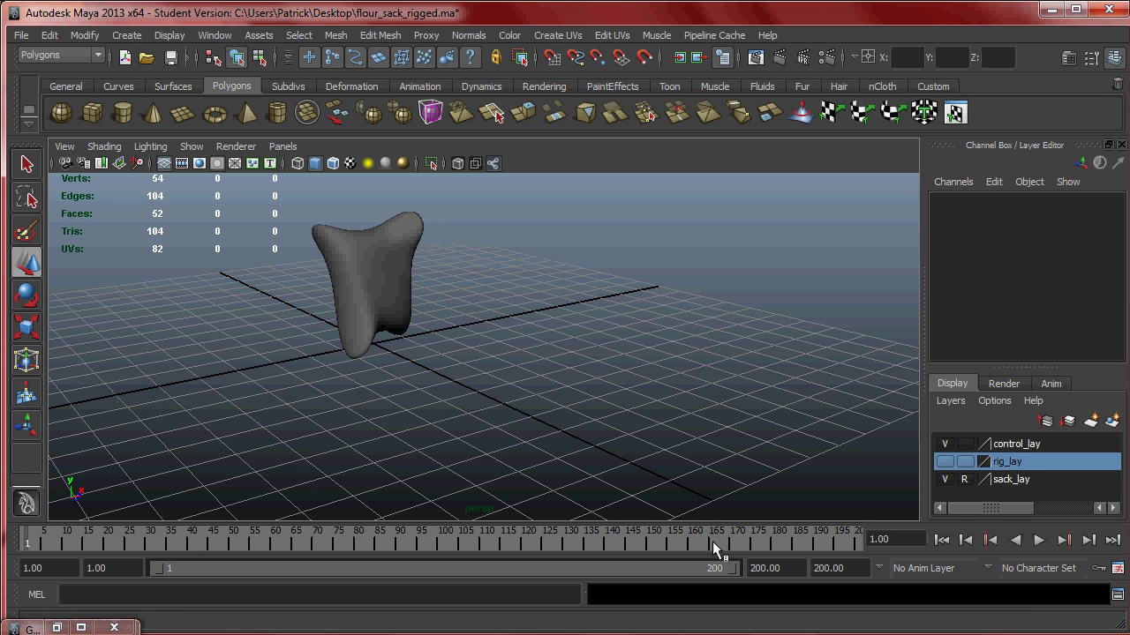
{"action": "left_click_drag", "start_coordinate": [720, 546], "coordinate": [689, 538]}
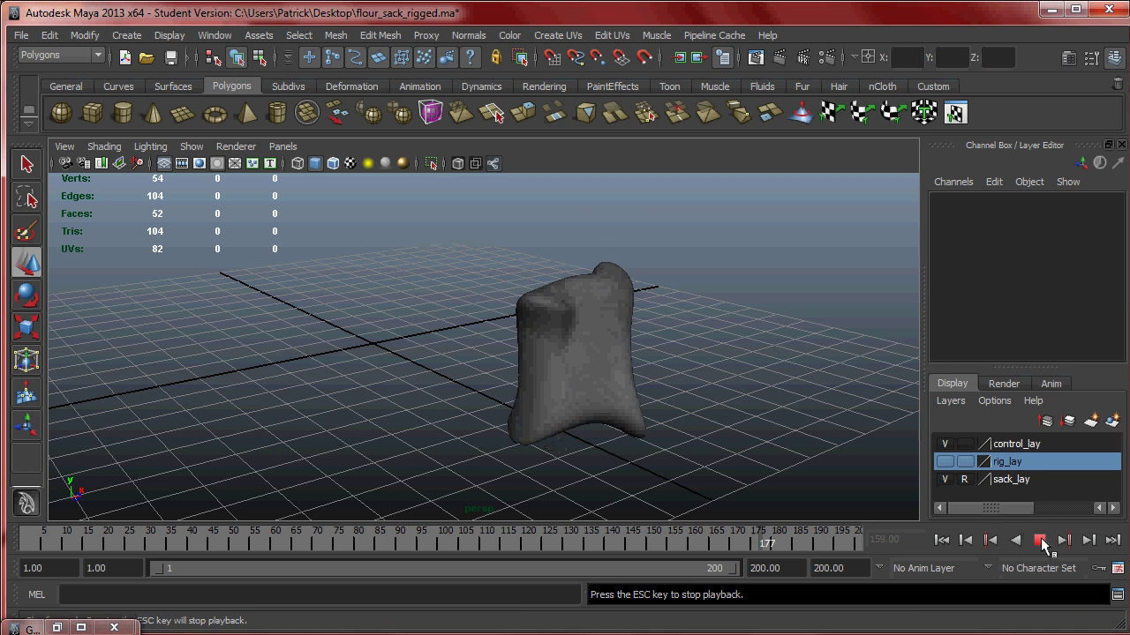
{"action": "left_click", "coordinate": [1039, 539]}
{"action": "left_click", "coordinate": [1041, 540]}
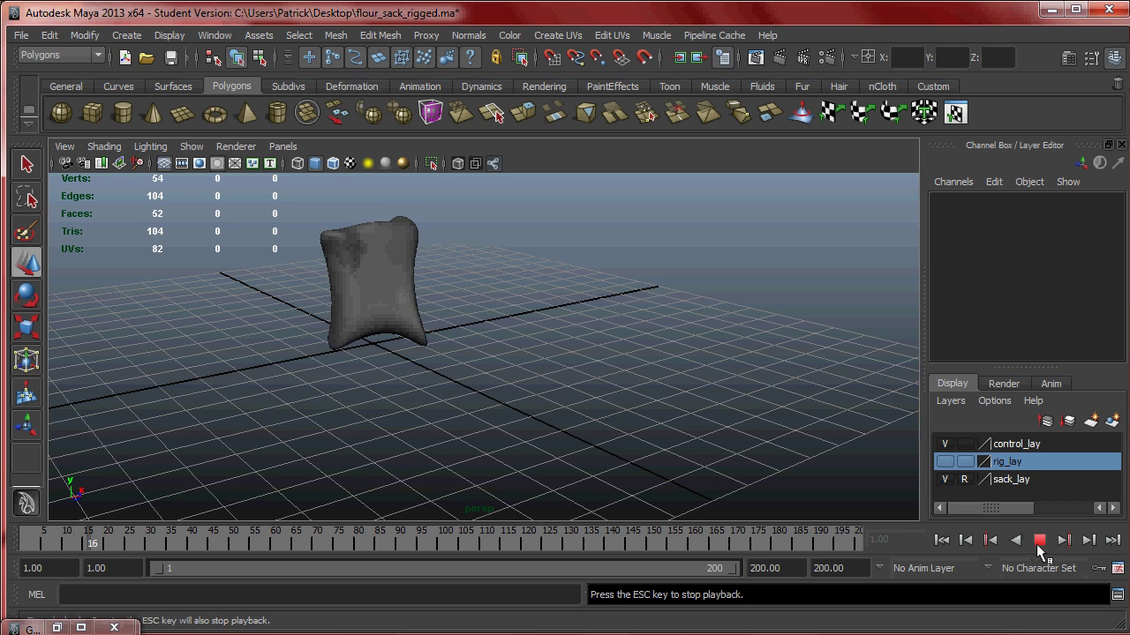
{"action": "left_click", "coordinate": [1038, 541]}
Step: Show the NURBS curves in the viewport again and select the whole rig's translate control
{"action": "left_click", "coordinate": [193, 148]}
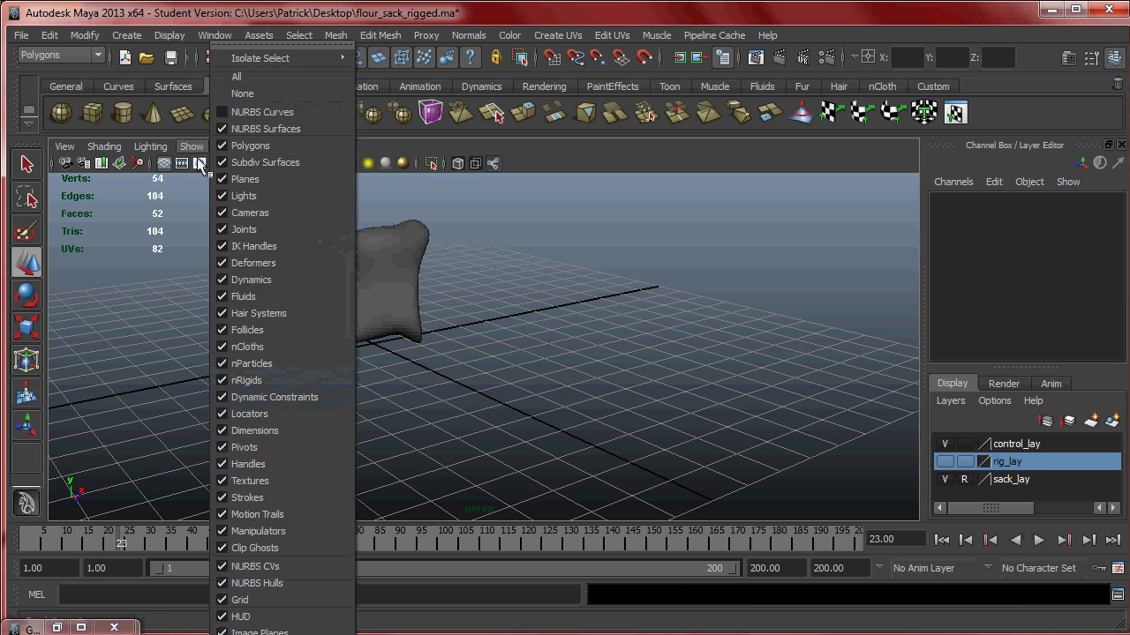
{"action": "left_click", "coordinate": [256, 111]}
{"action": "left_click", "coordinate": [599, 257]}
{"action": "right_click_drag", "start_coordinate": [606, 445], "coordinate": [605, 415], "text": "alt"}
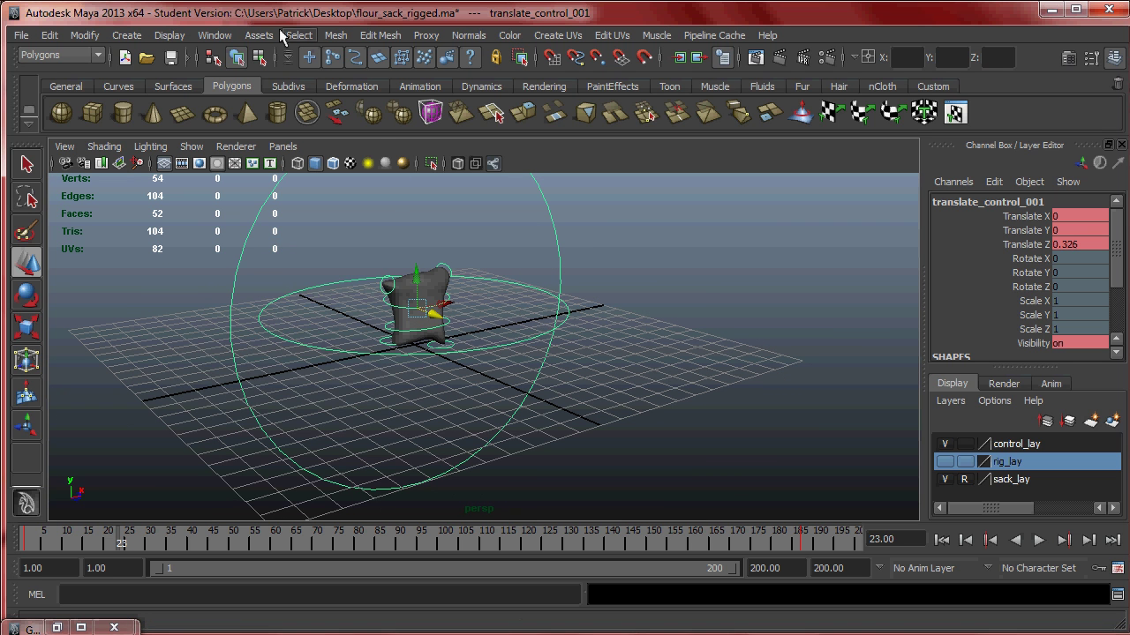
Step: Open the Dope Sheet for the translate control and select its key at frame 187
{"action": "left_click", "coordinate": [214, 36]}
{"action": "mouse_move", "coordinate": [256, 94]}
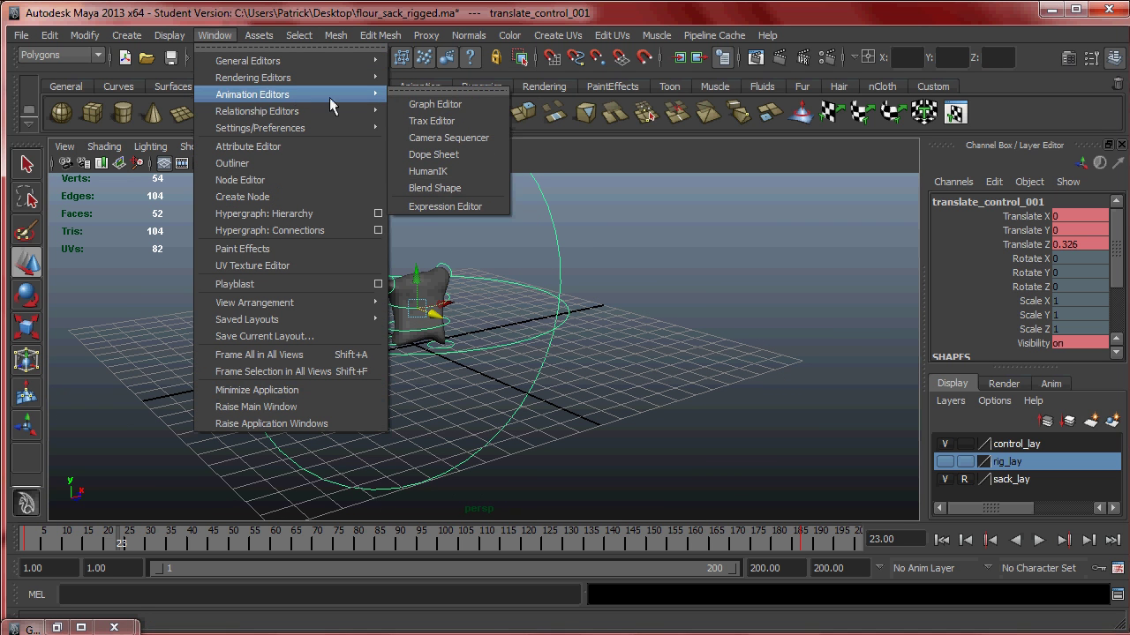
{"action": "mouse_move", "coordinate": [366, 112]}
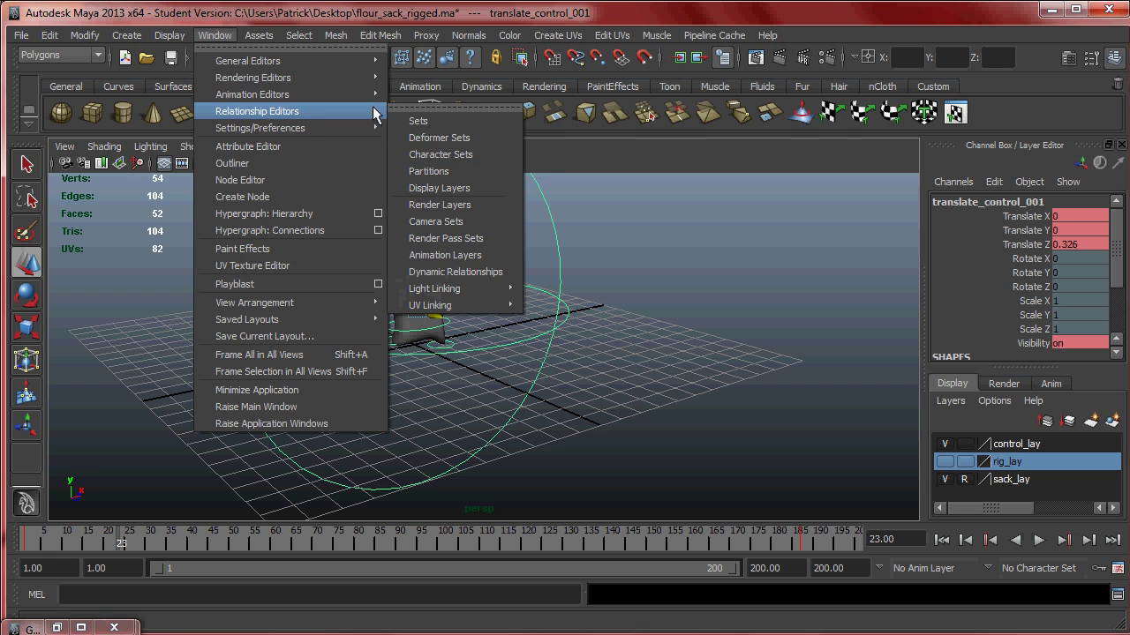
{"action": "left_click", "coordinate": [445, 152]}
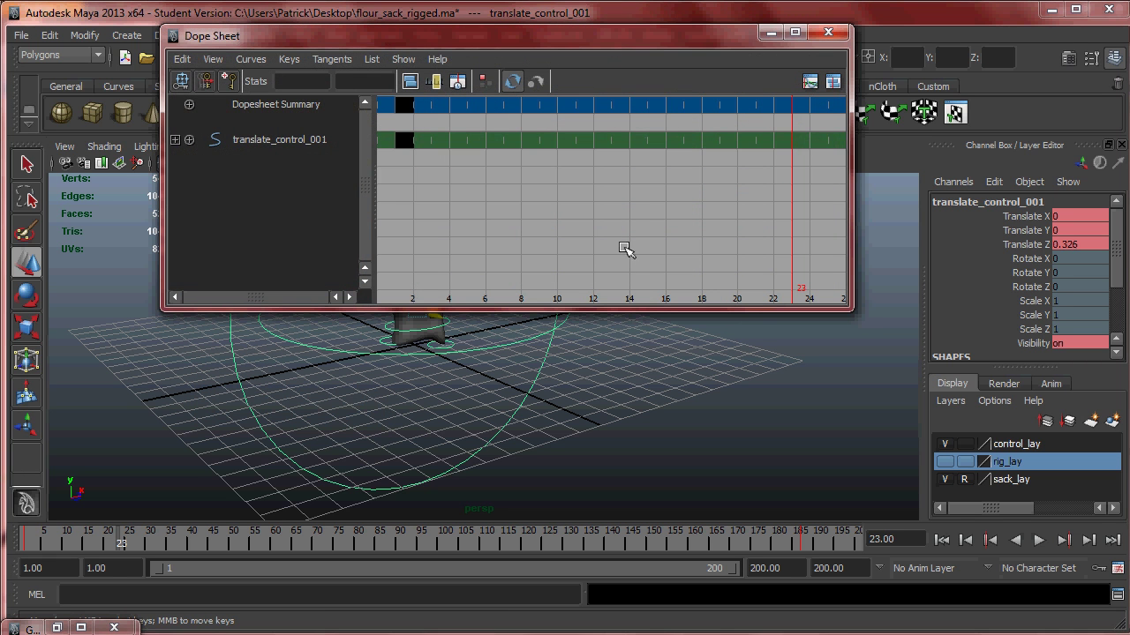
{"action": "right_click_drag", "start_coordinate": [694, 200], "coordinate": [563, 182], "text": "alt"}
{"action": "middle_click_drag", "start_coordinate": [642, 181], "coordinate": [471, 179], "text": "alt"}
{"action": "middle_click_drag", "start_coordinate": [688, 187], "coordinate": [484, 182], "text": "alt"}
{"action": "right_click_drag", "start_coordinate": [708, 217], "coordinate": [677, 200], "text": "alt"}
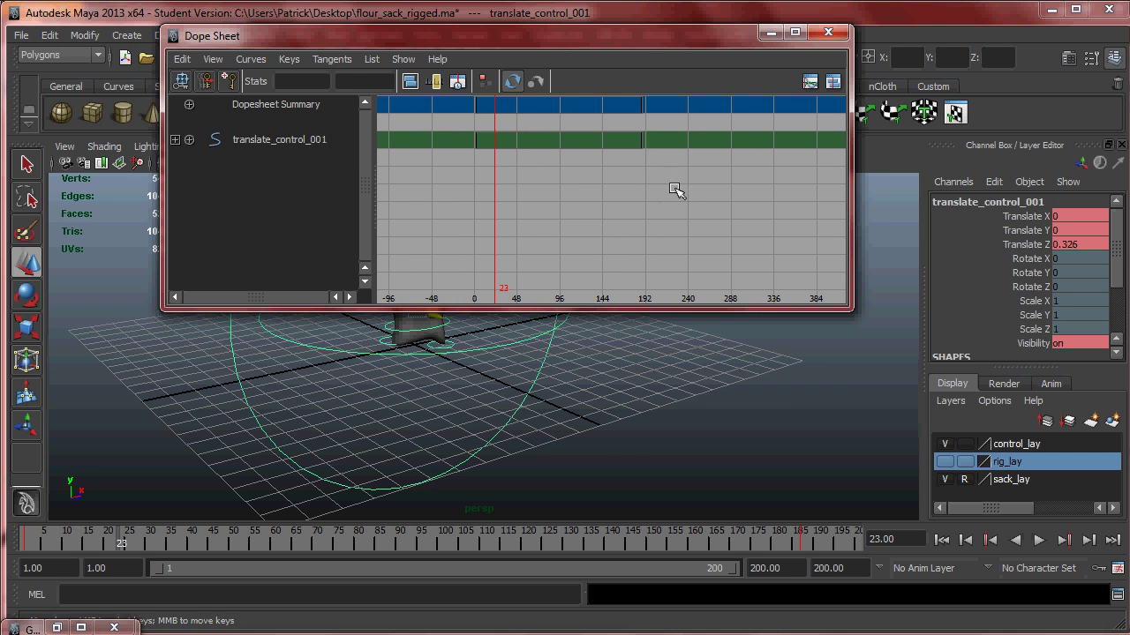
{"action": "left_click_drag", "start_coordinate": [628, 97], "coordinate": [629, 99]}
{"action": "key", "text": "f"}
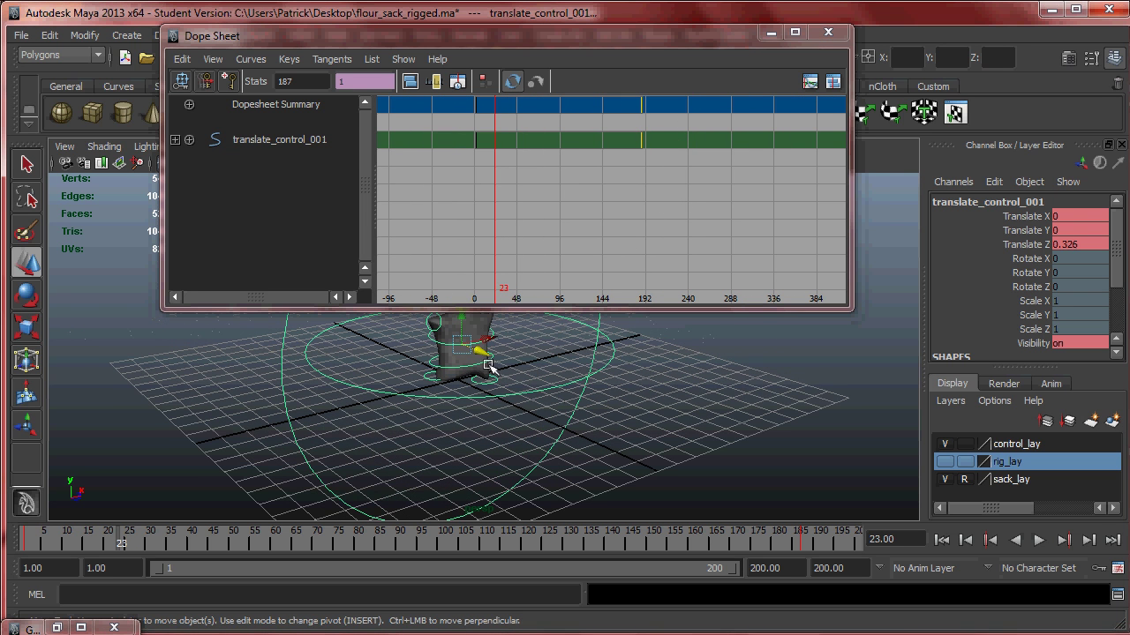
Step: Load the waist and translate controls together in the Dope Sheet, focused on their last keys
{"action": "left_click", "coordinate": [481, 368]}
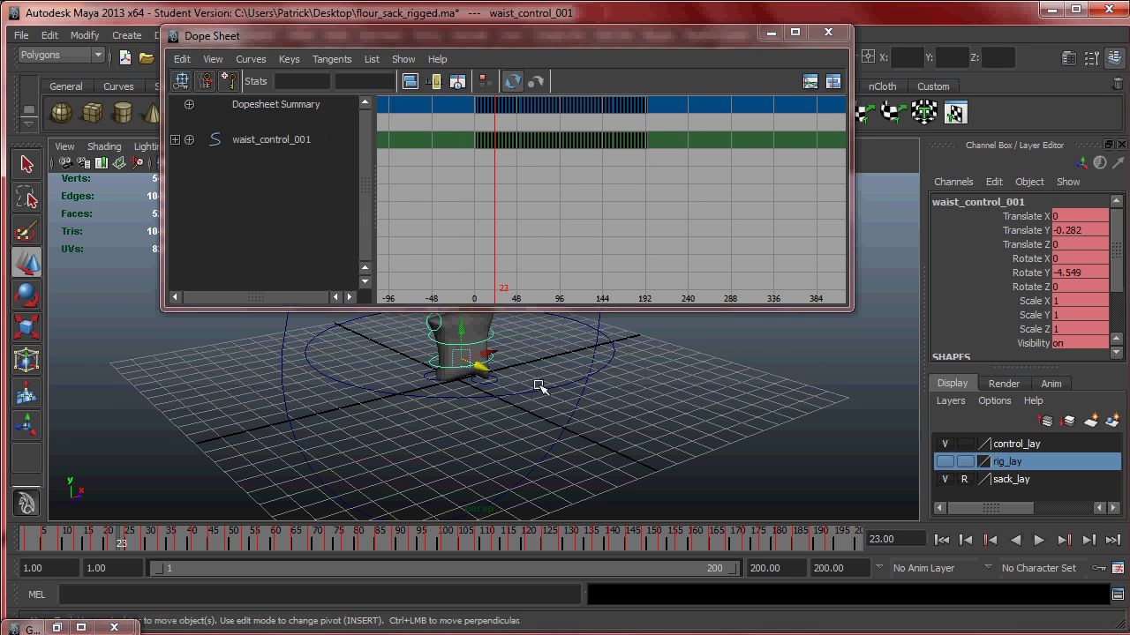
{"action": "left_click", "coordinate": [600, 320], "text": "shift"}
{"action": "key", "text": "f"}
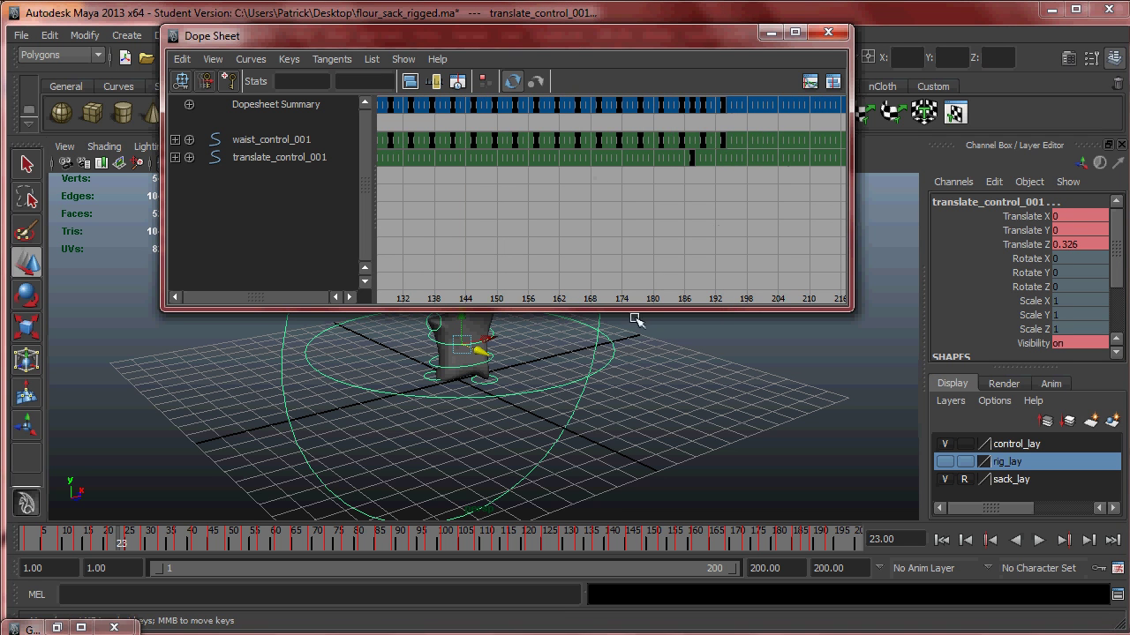
{"action": "left_click", "coordinate": [565, 346]}
{"action": "left_click", "coordinate": [477, 362]}
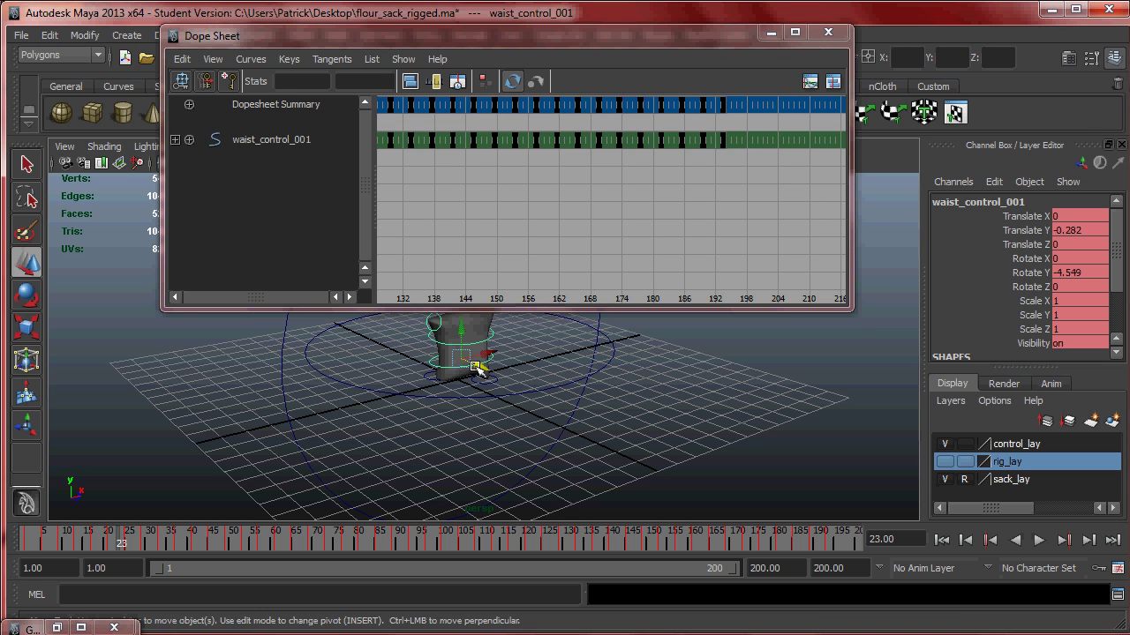
{"action": "left_click", "coordinate": [599, 321], "text": "shift"}
{"action": "right_click_drag", "start_coordinate": [710, 184], "coordinate": [713, 159], "text": "alt"}
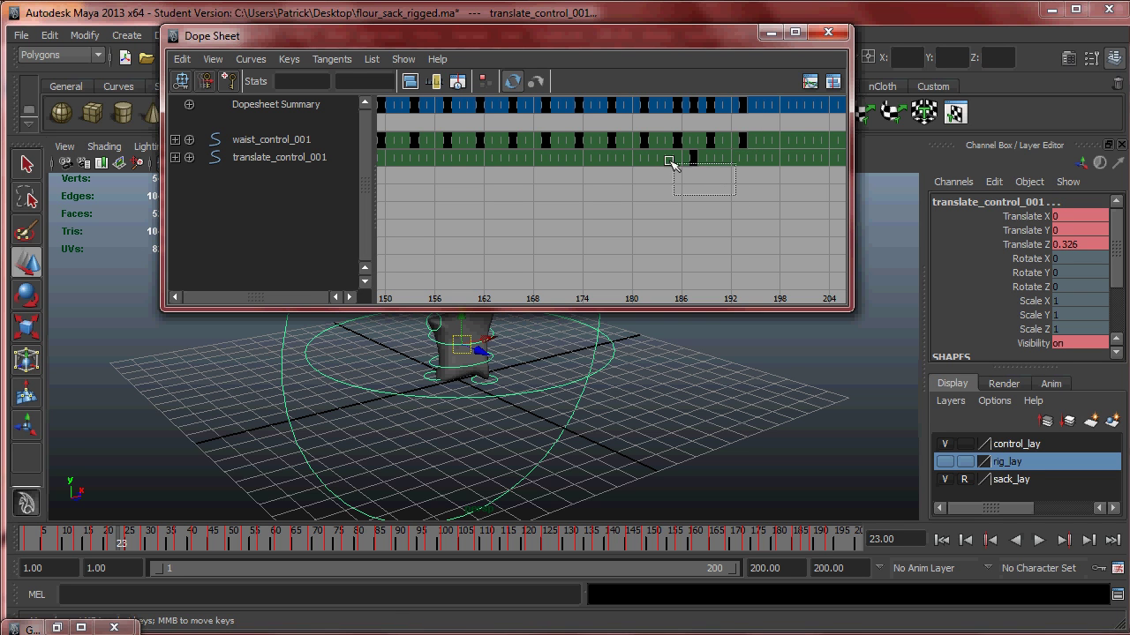
{"action": "right_click_drag", "start_coordinate": [639, 181], "coordinate": [668, 222], "text": "alt"}
{"action": "middle_click_drag", "start_coordinate": [692, 202], "coordinate": [522, 239], "text": "alt"}
{"action": "right_click_drag", "start_coordinate": [688, 187], "coordinate": [695, 234], "text": "alt"}
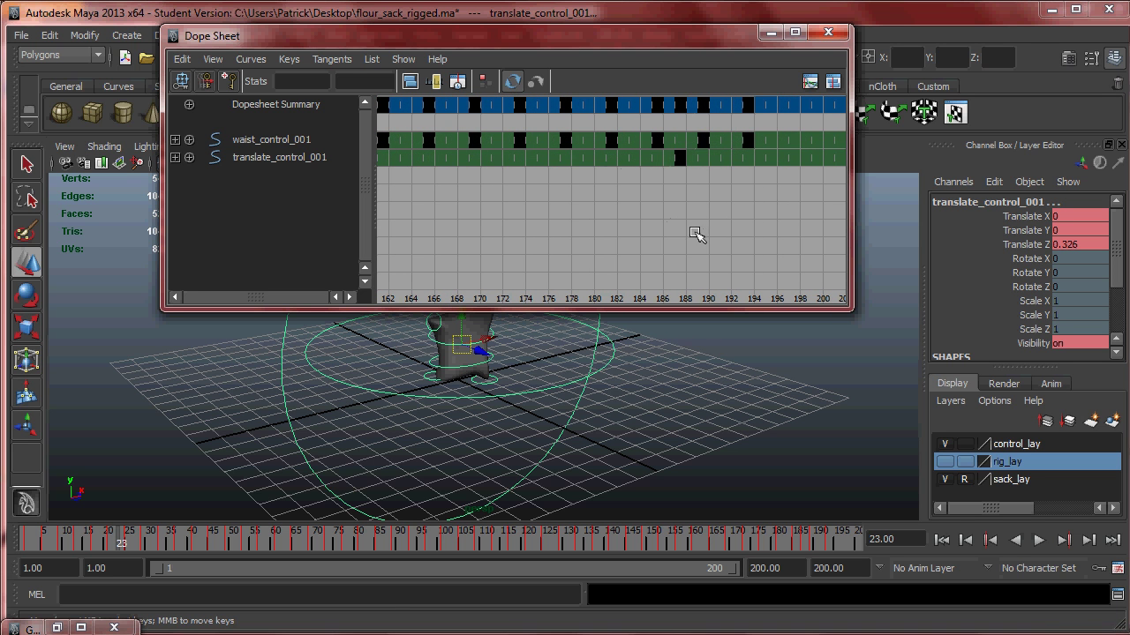
Step: Shift the translate control's keys later so its last key lies at frame 193, and minimize the Dope Sheet
{"action": "left_click", "coordinate": [301, 159]}
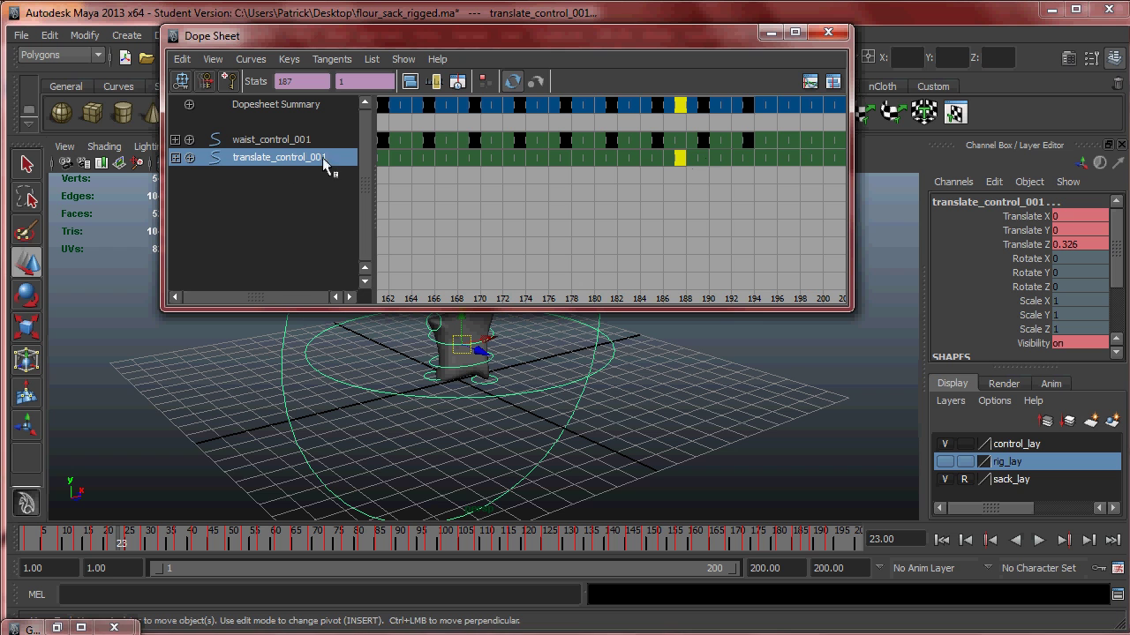
{"action": "middle_click_drag", "start_coordinate": [688, 162], "coordinate": [749, 170]}
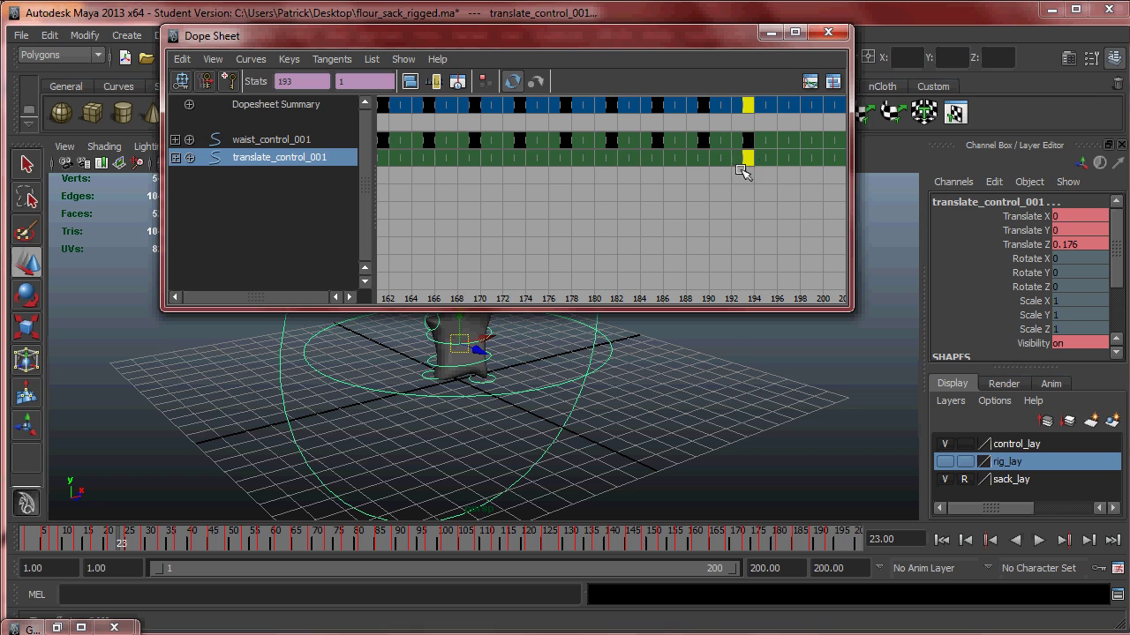
{"action": "left_click", "coordinate": [771, 36]}
Step: Hide the NURBS curves and play the walk, viewing it from the side and scrubbing the last frames
{"action": "left_click_drag", "start_coordinate": [768, 374], "coordinate": [706, 335], "text": "alt"}
{"action": "left_click", "coordinate": [191, 147]}
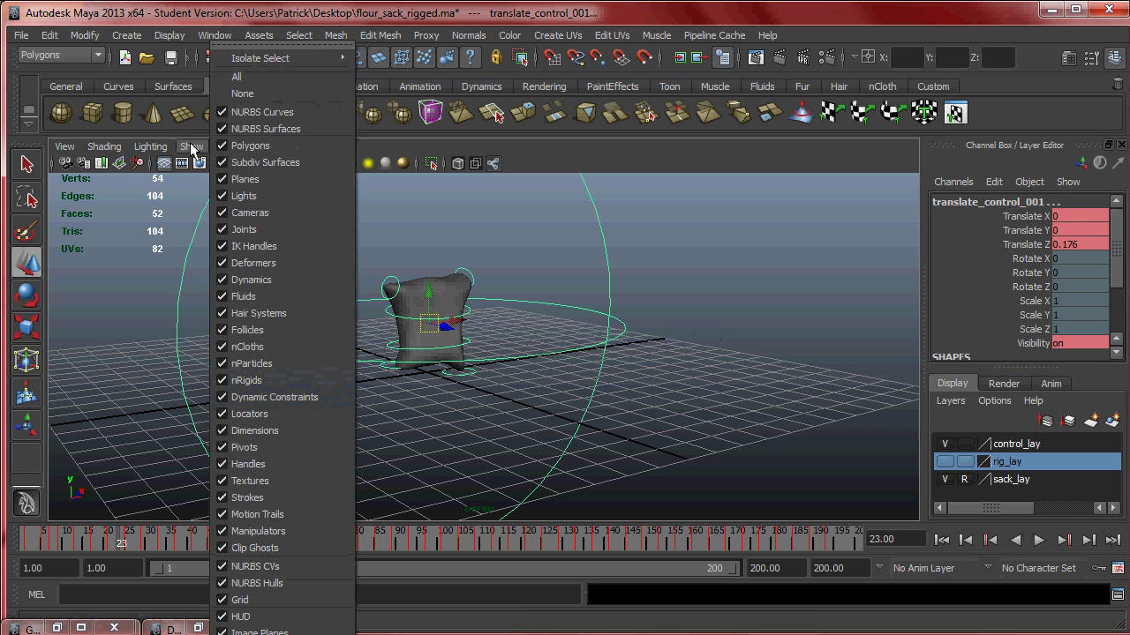
{"action": "left_click", "coordinate": [262, 112]}
{"action": "left_click", "coordinate": [645, 252]}
{"action": "left_click", "coordinate": [1038, 540]}
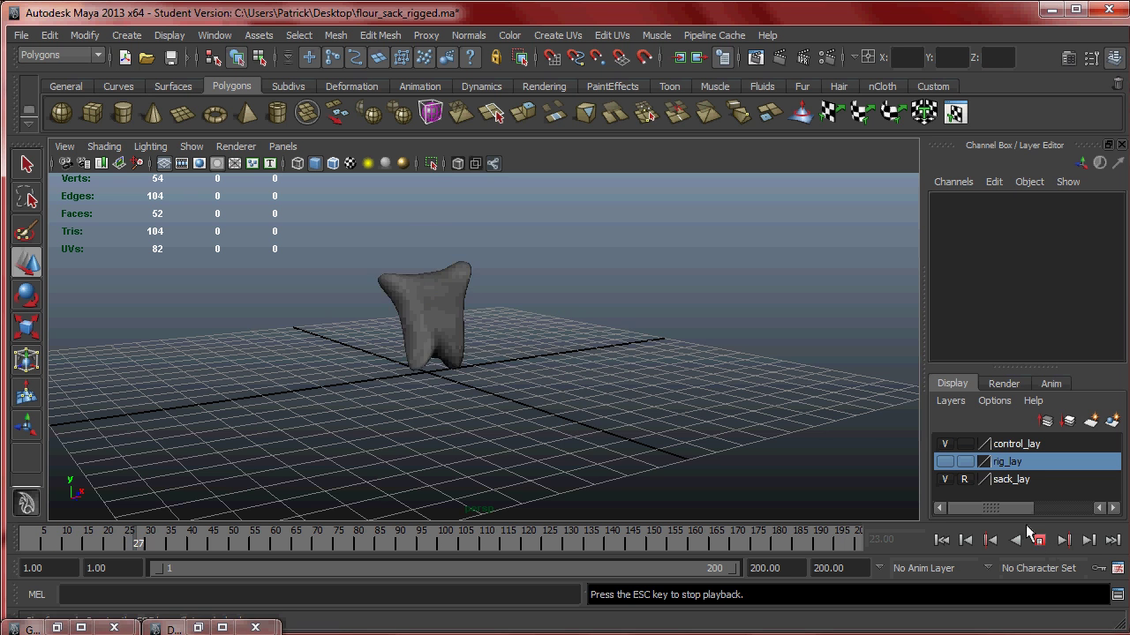
{"action": "left_click_drag", "start_coordinate": [816, 414], "coordinate": [688, 502], "text": "alt"}
{"action": "left_click", "coordinate": [699, 547]}
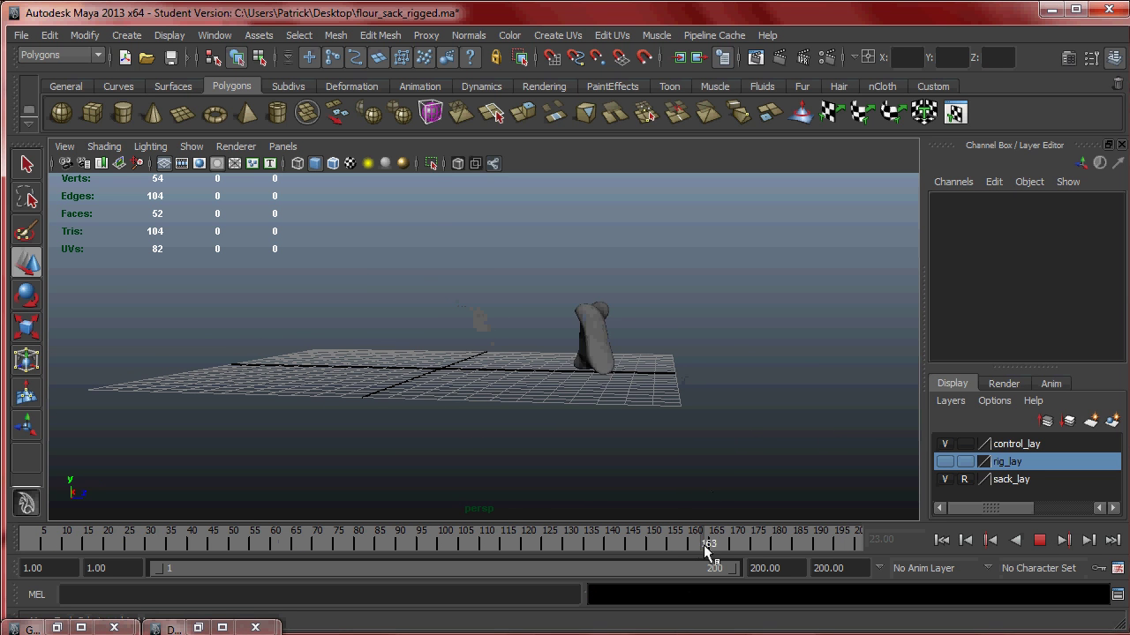
{"action": "mouse_move", "coordinate": [749, 550]}
{"action": "left_mouse_down"}
{"action": "mouse_move", "coordinate": [845, 545]}
{"action": "mouse_move", "coordinate": [680, 545]}
{"action": "mouse_move", "coordinate": [823, 541]}
{"action": "mouse_move", "coordinate": [718, 535]}
{"action": "left_mouse_up"}
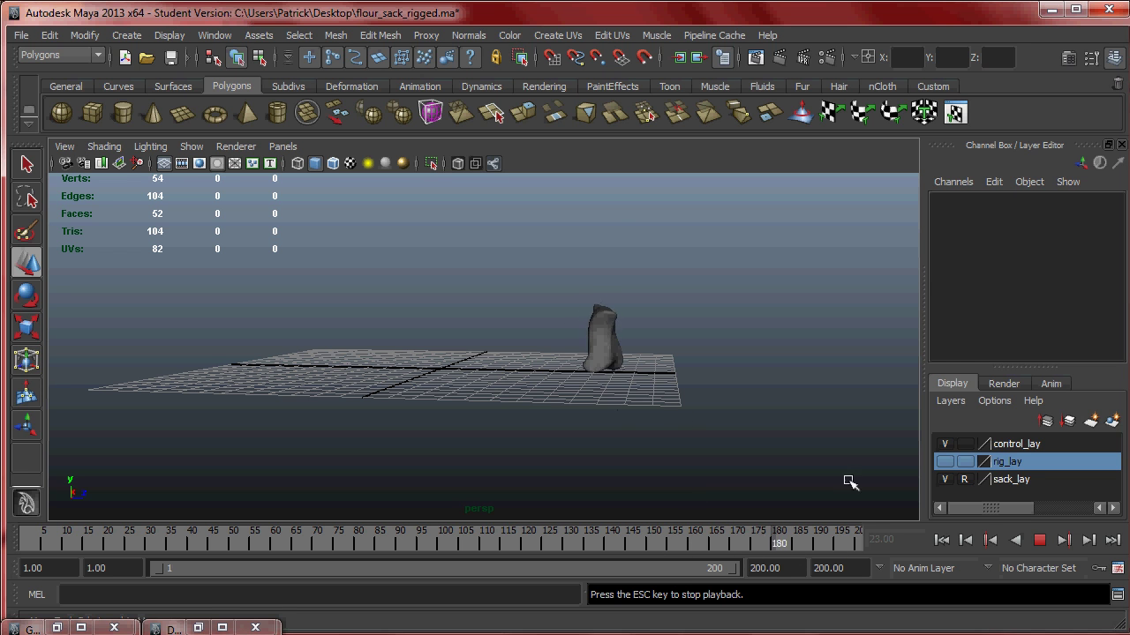
Step: Stop playback, show the NURBS curves again, and select the translate control
{"action": "key", "text": "Escape"}
{"action": "left_click", "coordinate": [191, 149]}
{"action": "left_click", "coordinate": [280, 130]}
{"action": "left_click", "coordinate": [588, 217]}
{"action": "left_click_drag", "start_coordinate": [654, 245], "coordinate": [674, 267], "text": "alt"}
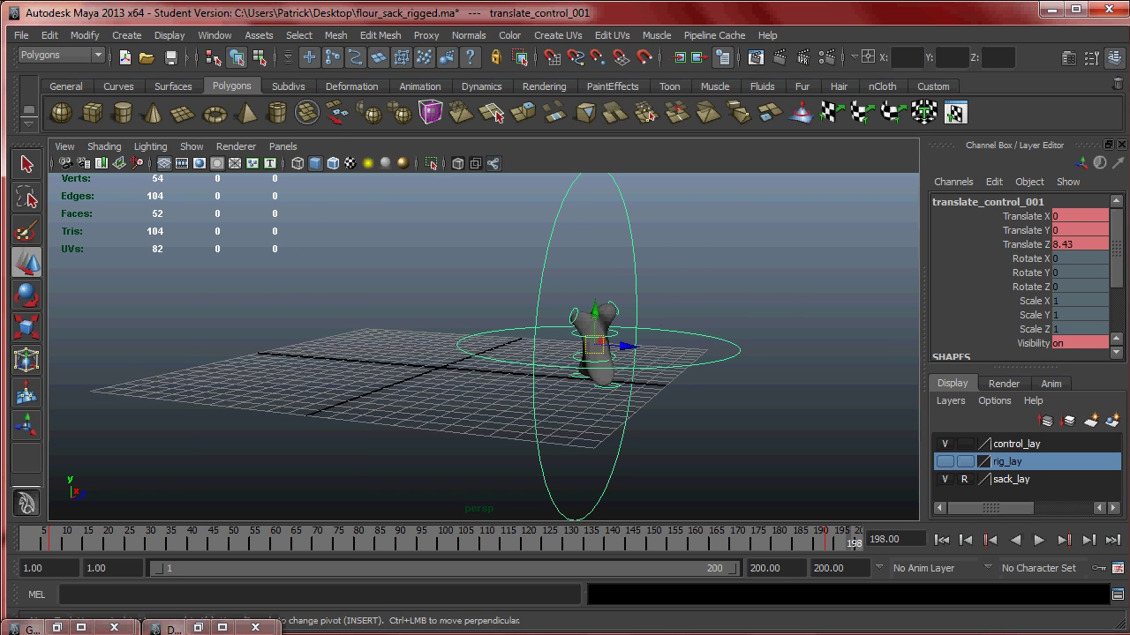
Step: Adjust the incoming tangent of the Translate Z curve's key at frame 193 in the Graph Editor, and minimize the editor
{"action": "left_click", "coordinate": [334, 35]}
{"action": "mouse_move", "coordinate": [375, 37]}
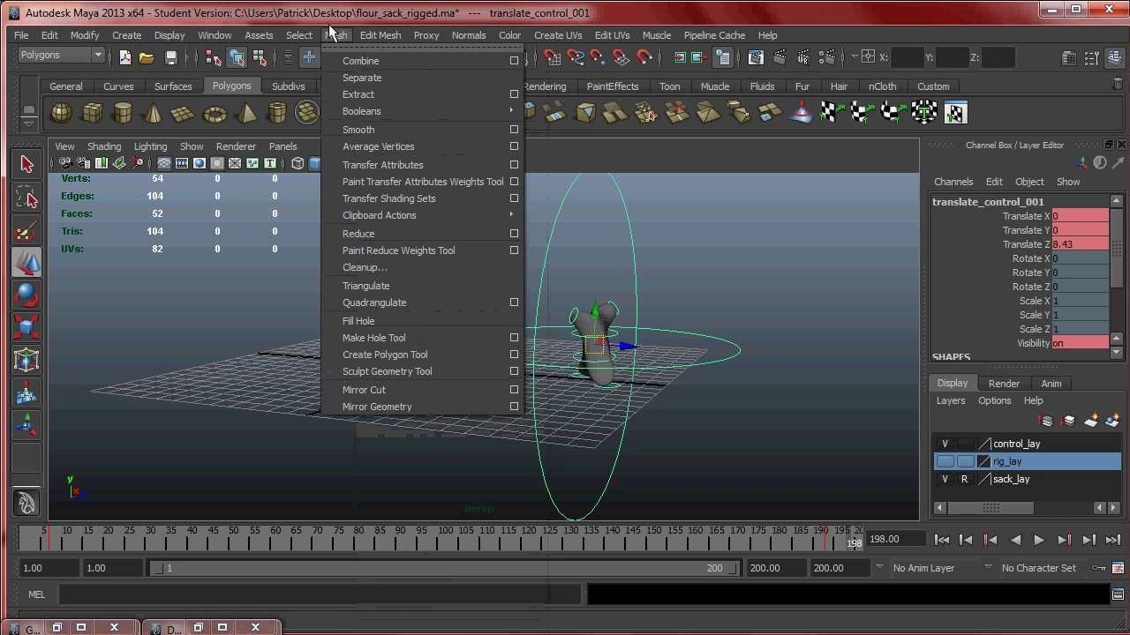
{"action": "mouse_move", "coordinate": [215, 35]}
{"action": "mouse_move", "coordinate": [268, 102]}
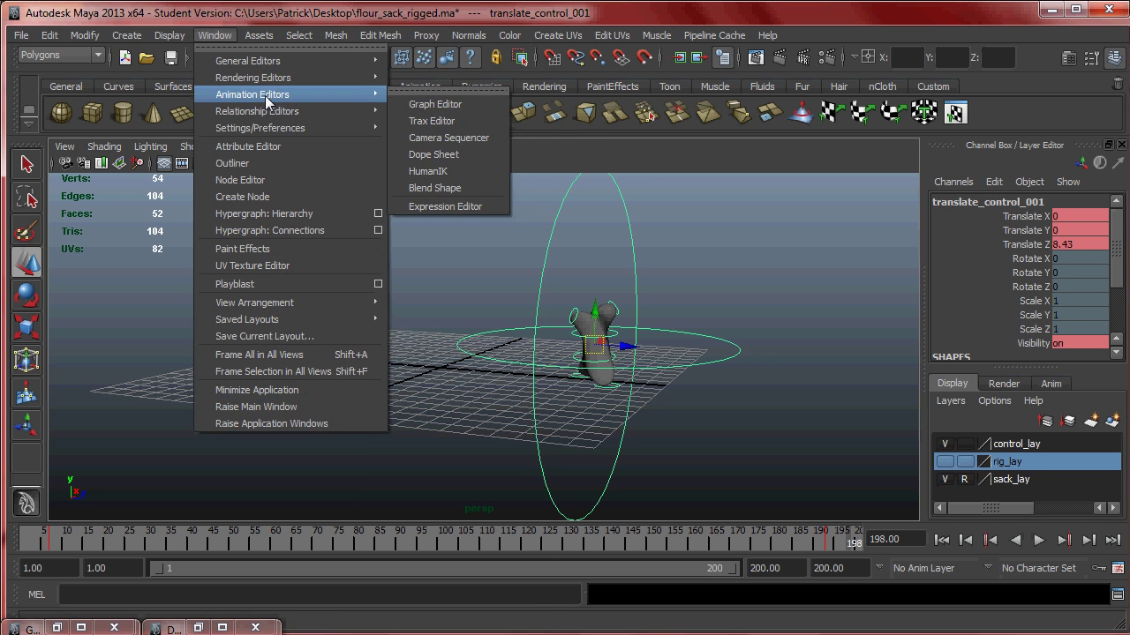
{"action": "left_click", "coordinate": [424, 104]}
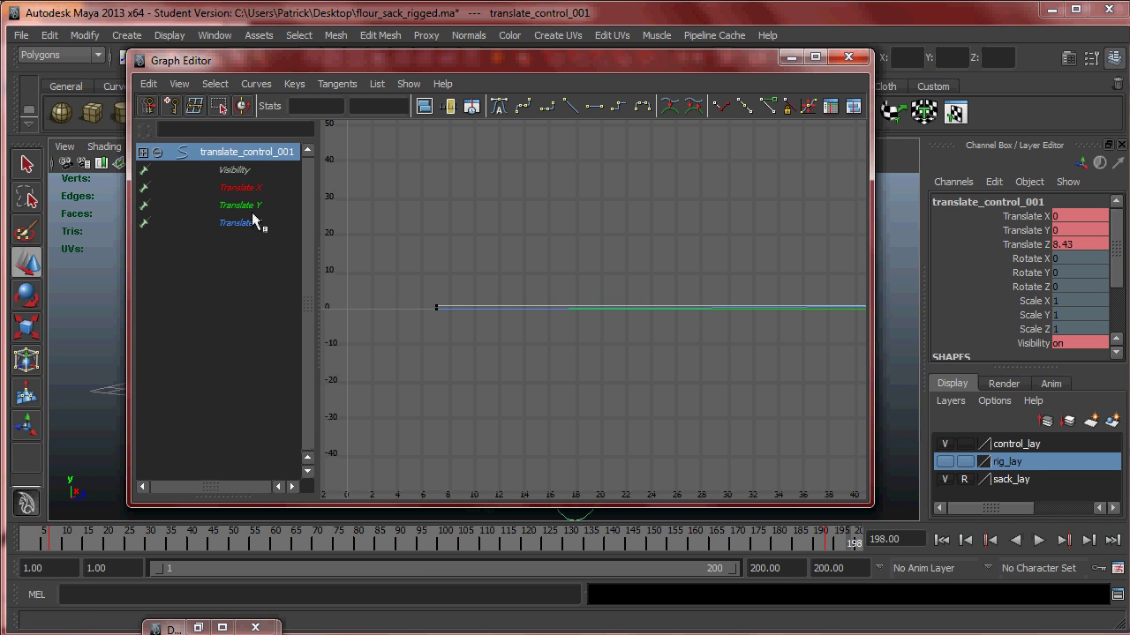
{"action": "left_click", "coordinate": [252, 223]}
{"action": "mouse_move", "coordinate": [642, 270]}
{"action": "right_mouse_down", "text": "alt"}
{"action": "mouse_move", "coordinate": [694, 285]}
{"action": "mouse_move", "coordinate": [698, 344]}
{"action": "mouse_move", "coordinate": [618, 380]}
{"action": "mouse_move", "coordinate": [726, 344]}
{"action": "mouse_move", "coordinate": [779, 368]}
{"action": "mouse_move", "coordinate": [587, 323]}
{"action": "mouse_move", "coordinate": [727, 280]}
{"action": "mouse_move", "coordinate": [572, 291]}
{"action": "right_mouse_up", "text": "alt"}
{"action": "left_click_drag", "start_coordinate": [751, 259], "coordinate": [751, 259]}
{"action": "left_click_drag", "start_coordinate": [640, 209], "coordinate": [658, 238]}
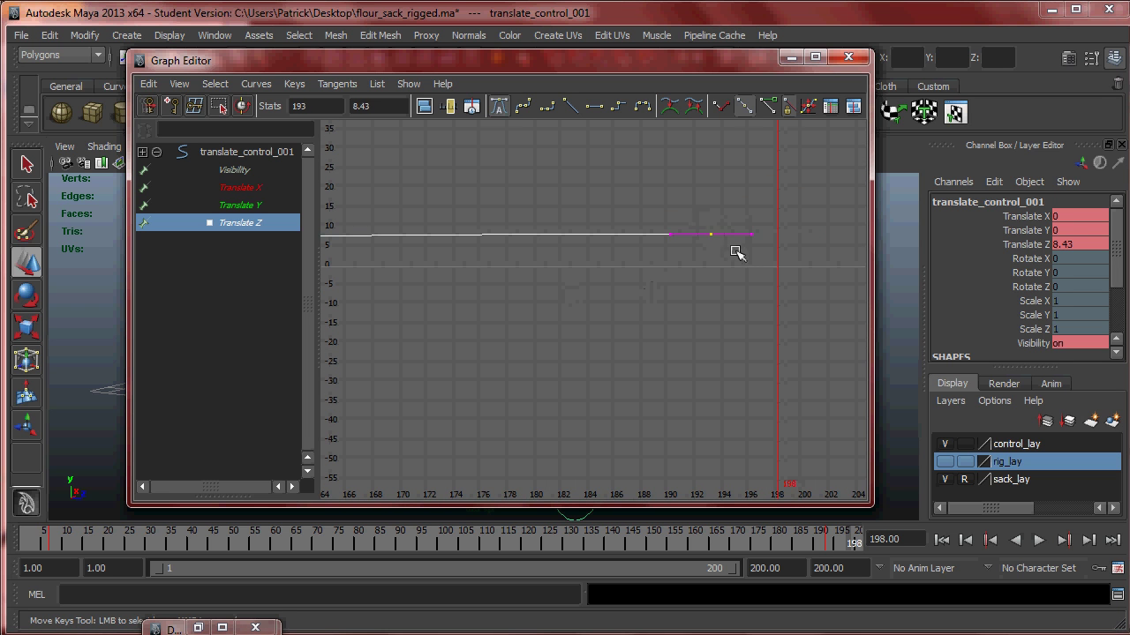
{"action": "middle_click_drag", "start_coordinate": [669, 235], "coordinate": [669, 235]}
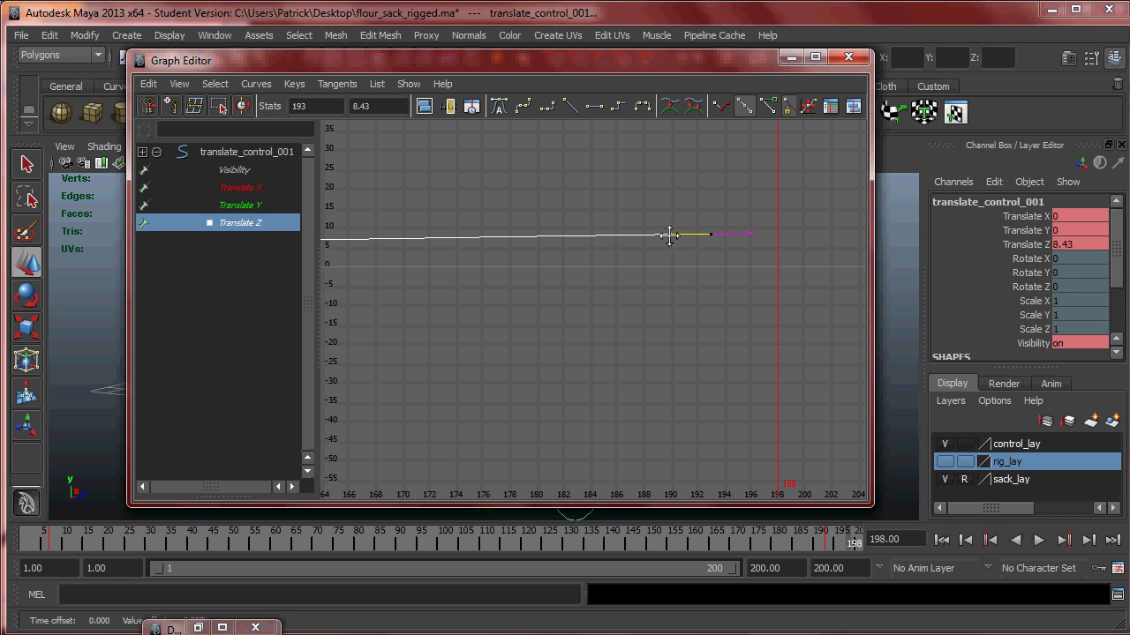
{"action": "right_click_drag", "start_coordinate": [717, 251], "coordinate": [606, 281], "text": "alt"}
{"action": "left_click", "coordinate": [792, 60]}
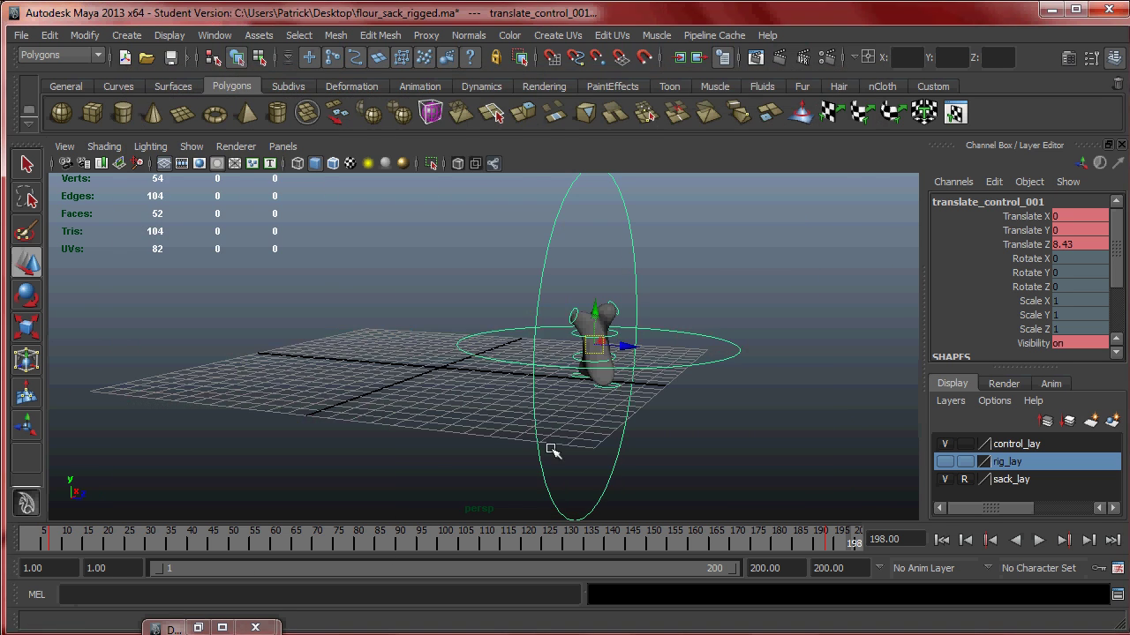
Step: Play the walk to check the adjusted forward movement
{"action": "key", "text": "alt+v"}
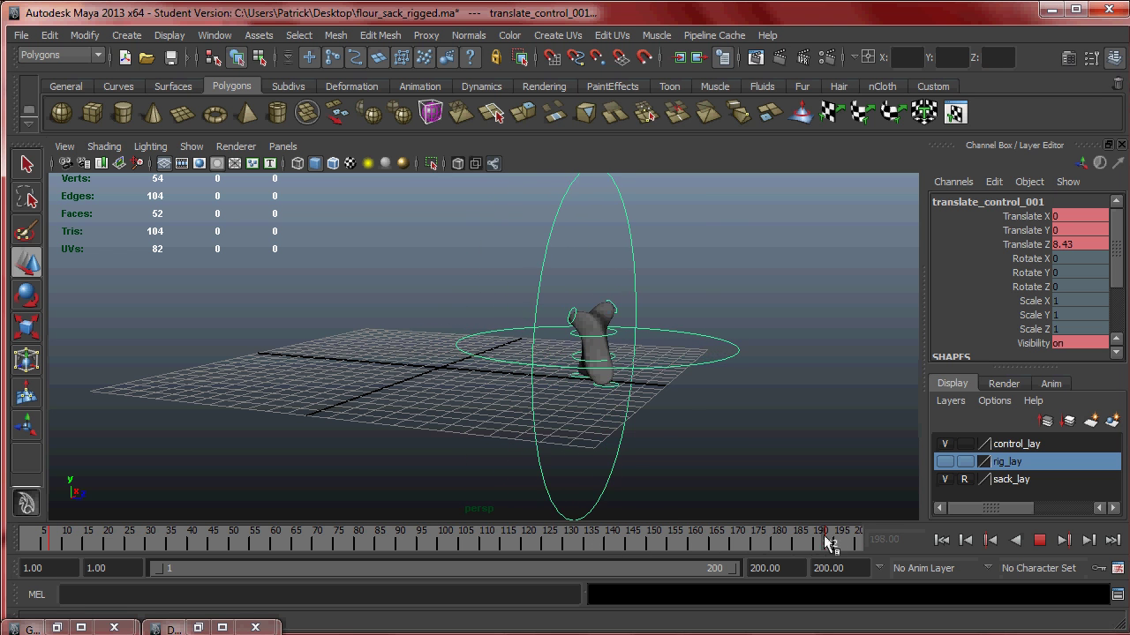
{"action": "left_click", "coordinate": [1039, 540]}
{"action": "left_click", "coordinate": [1039, 540]}
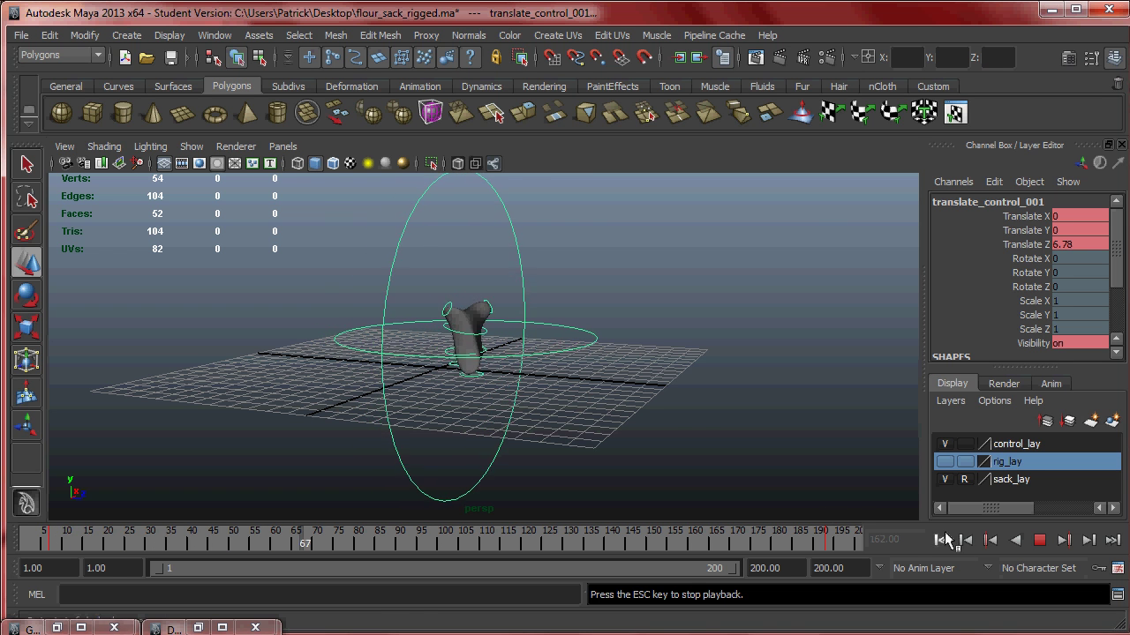
Step: View the walk from the side, scrub its early frames, and stop playback
{"action": "left_click_drag", "start_coordinate": [635, 423], "coordinate": [674, 421], "text": "alt"}
{"action": "left_click_drag", "start_coordinate": [438, 542], "coordinate": [143, 543]}
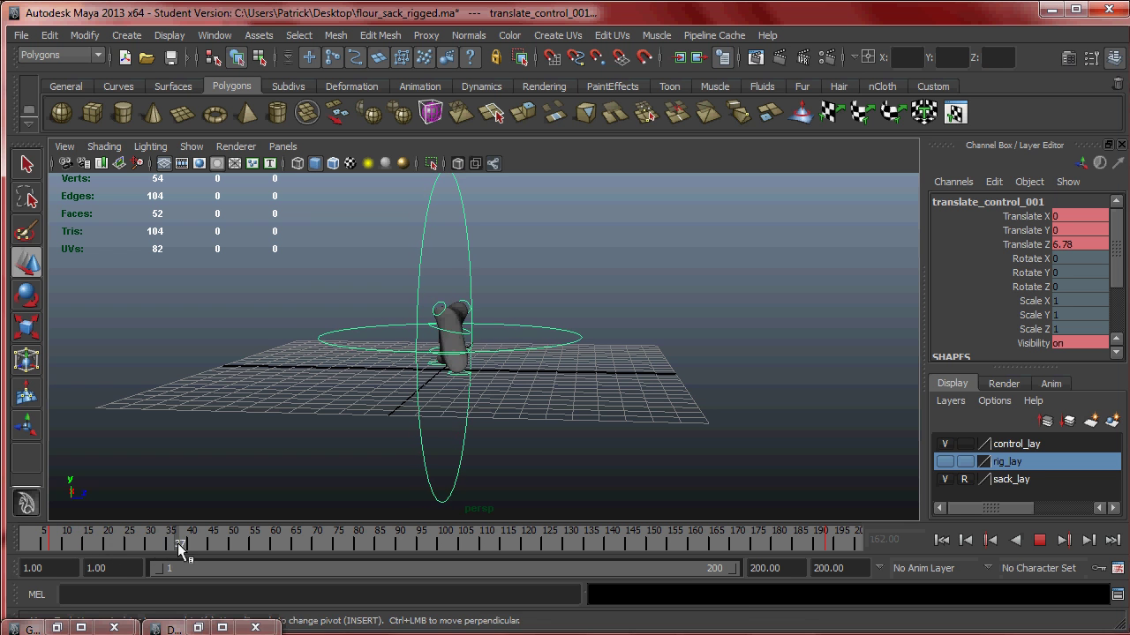
{"action": "left_click", "coordinate": [1042, 540]}
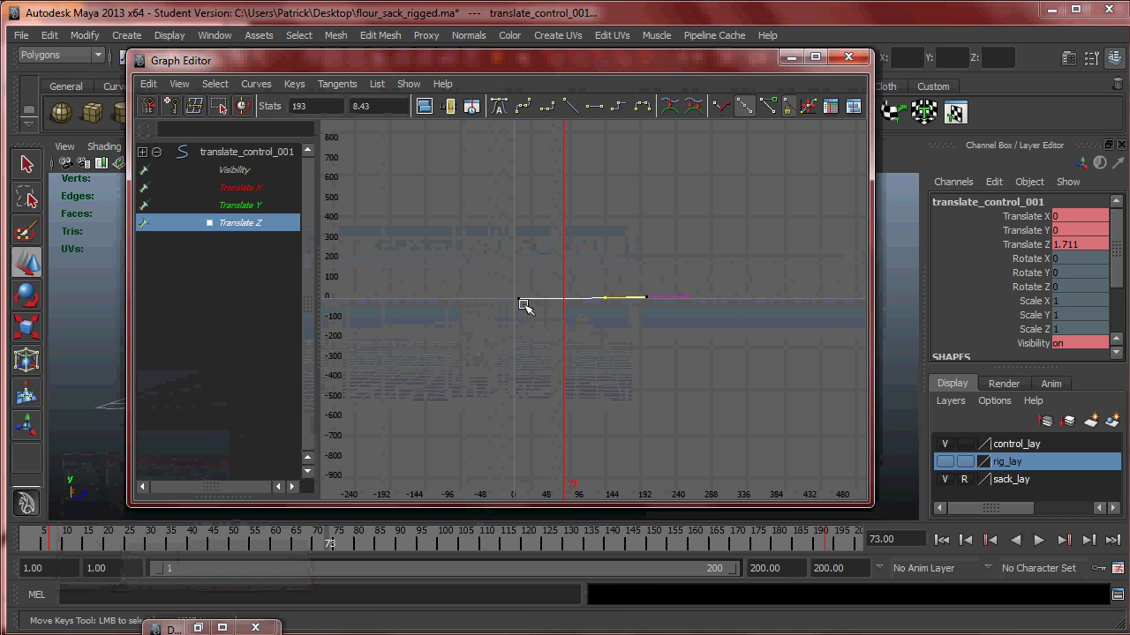
Step: Apply linear tangents to both end keys of the Translate Z curve in the Graph Editor, and minimize the editor
{"action": "left_click_drag", "start_coordinate": [468, 239], "coordinate": [689, 337]}
{"action": "key", "text": "f"}
{"action": "key", "text": "f"}
{"action": "scroll", "coordinate": [649, 316], "scroll_direction": "up", "scroll_amount": 3}
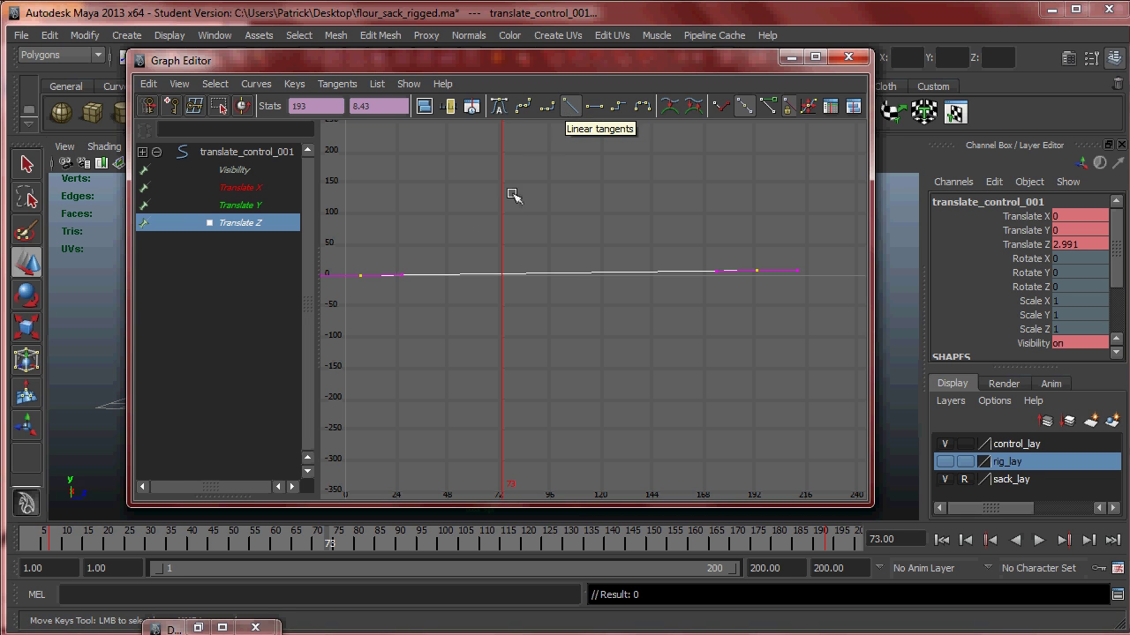
{"action": "left_click_drag", "start_coordinate": [357, 256], "coordinate": [817, 361]}
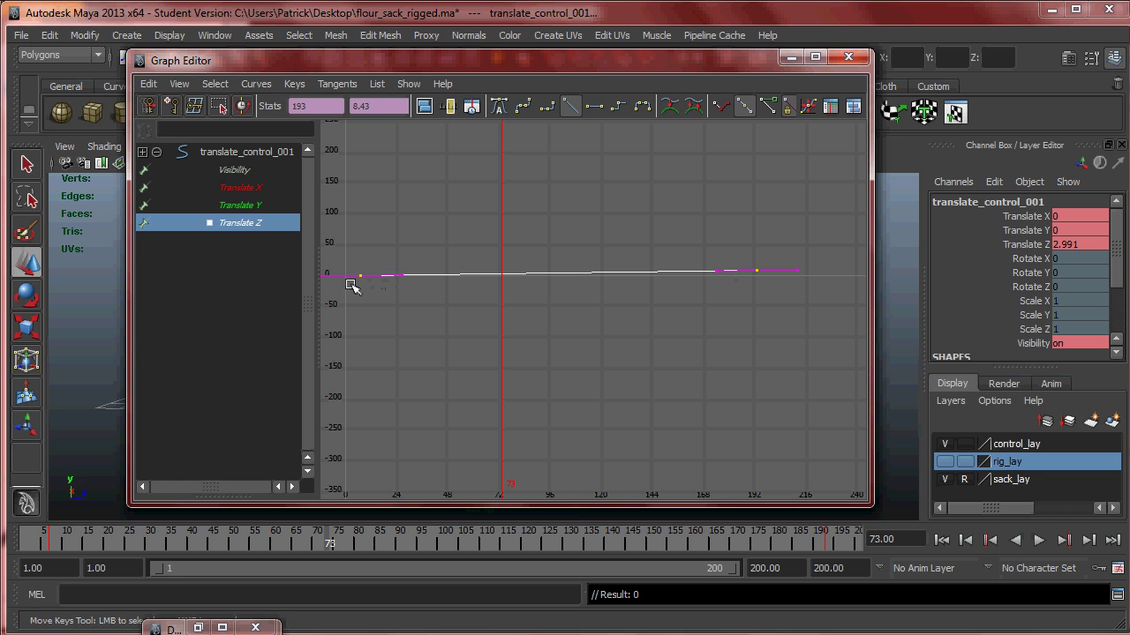
{"action": "left_click_drag", "start_coordinate": [342, 227], "coordinate": [768, 354]}
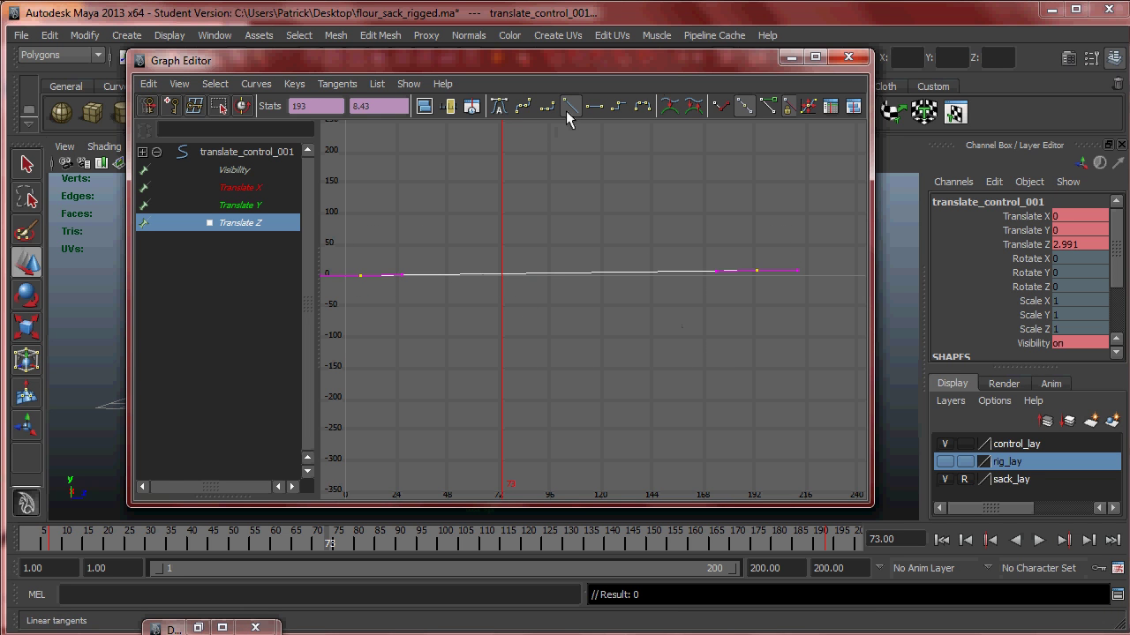
{"action": "left_click", "coordinate": [791, 57]}
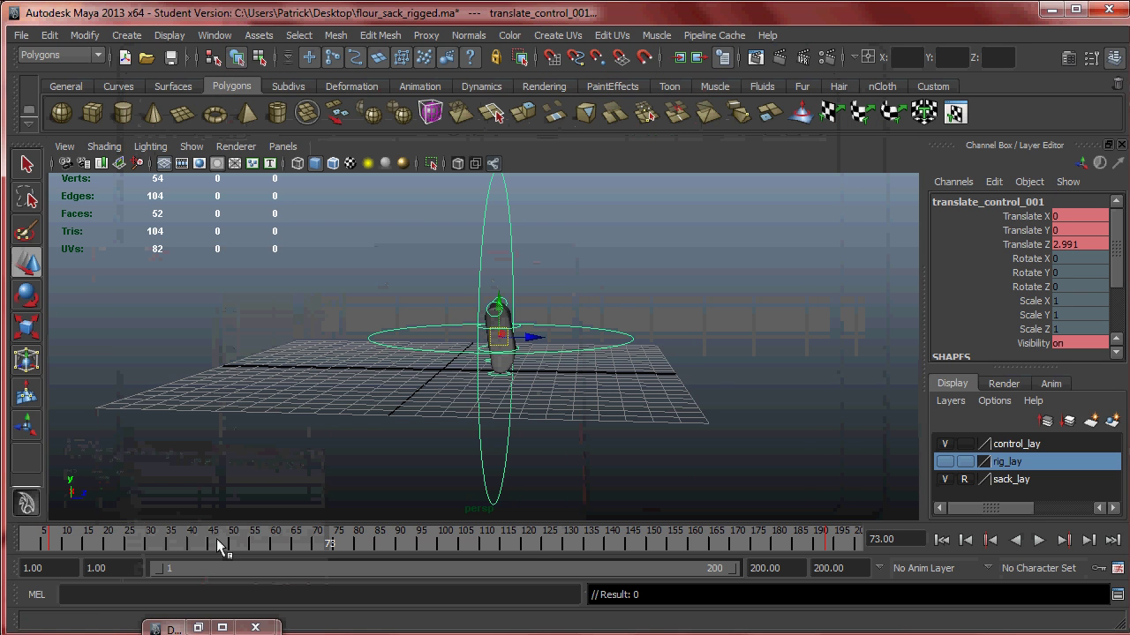
Step: Play the walk from the first frame and check the constant forward movement from the side and from a raised three-quarter angle
{"action": "left_click_drag", "start_coordinate": [290, 538], "coordinate": [26, 538]}
{"action": "left_click", "coordinate": [1039, 540]}
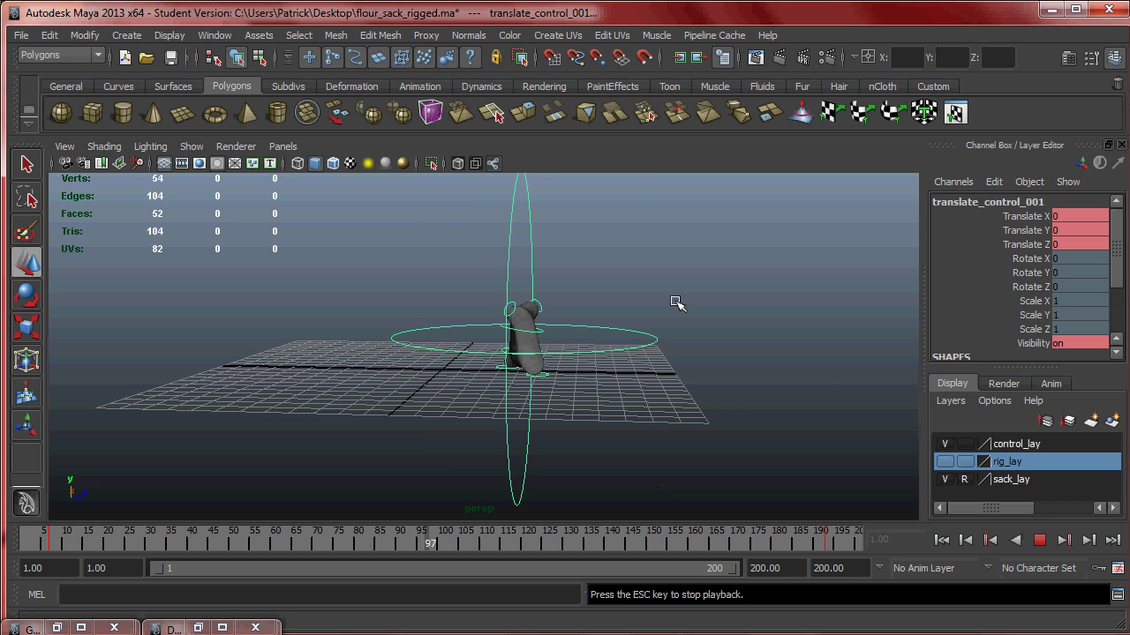
{"action": "left_click_drag", "start_coordinate": [732, 315], "coordinate": [660, 340], "text": "alt"}
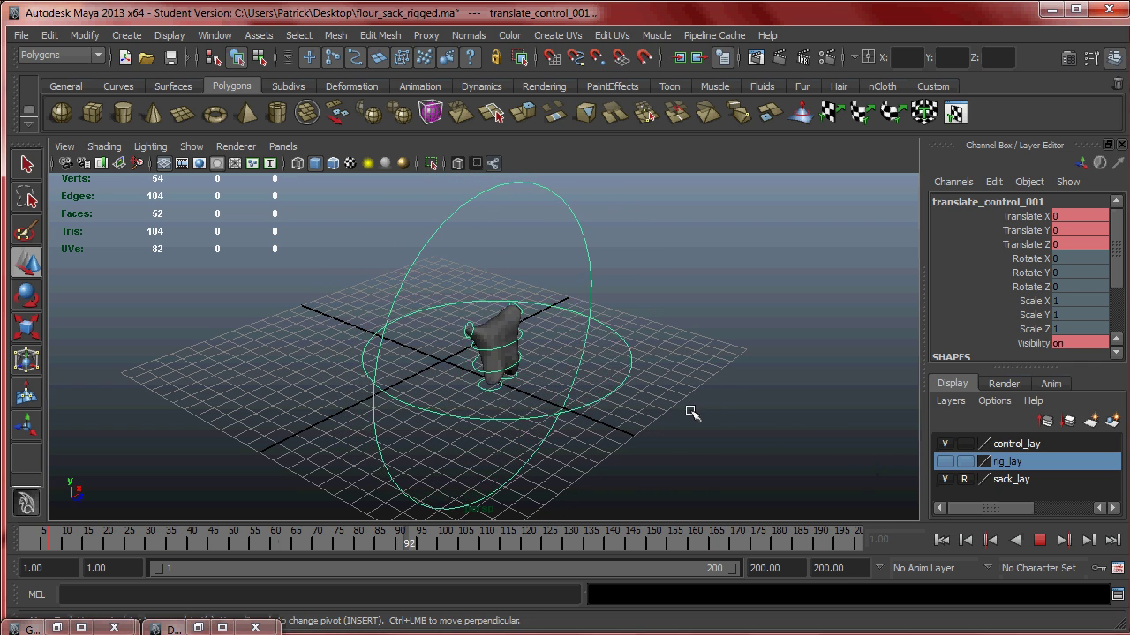
{"action": "left_click", "coordinate": [1040, 540]}
{"action": "key", "text": "alt+v"}
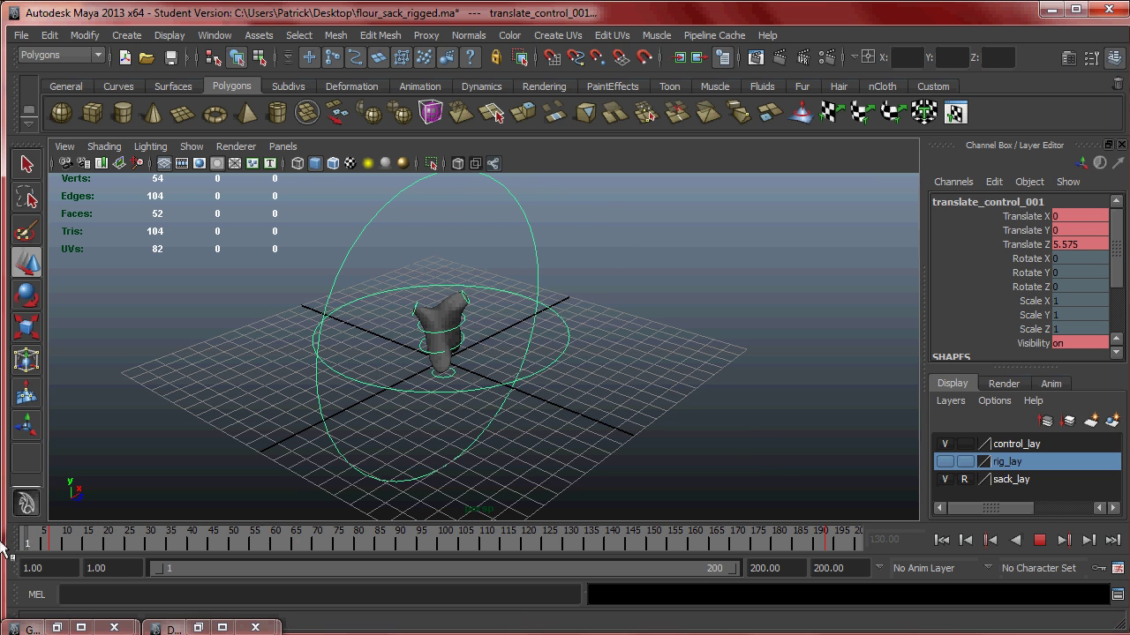
Step: Stop playback, deselect the translate control, and replay the walk from the start of the timeline
{"action": "key", "text": "alt+shift+v"}
{"action": "left_click_drag", "start_coordinate": [64, 544], "coordinate": [39, 543], "text": "shift"}
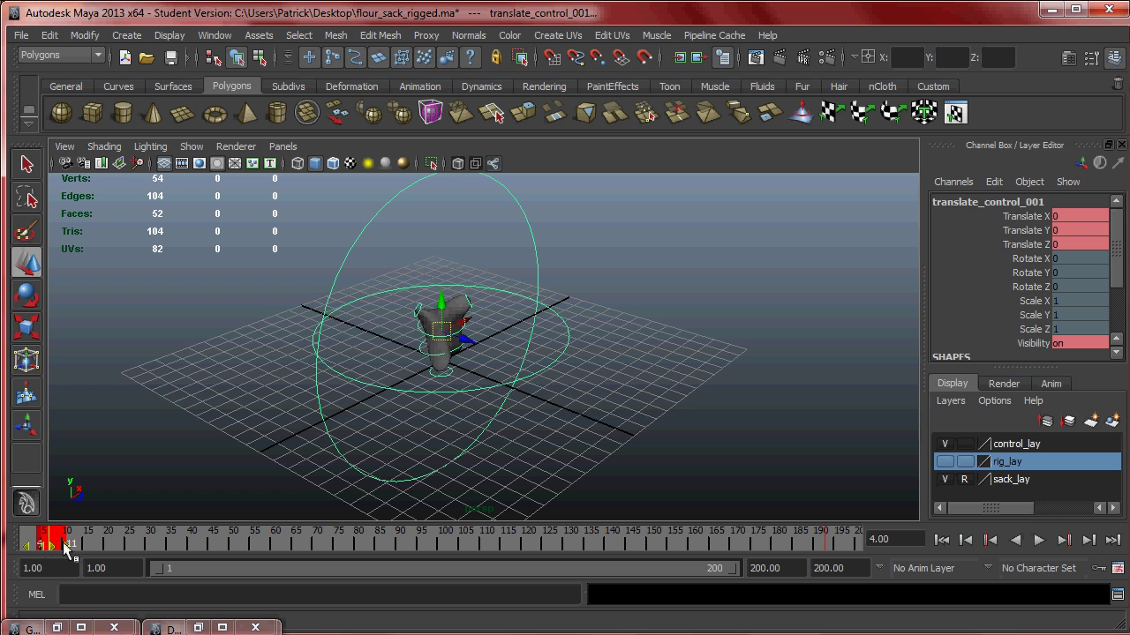
{"action": "key", "text": "alt+v"}
{"action": "left_click", "coordinate": [126, 457]}
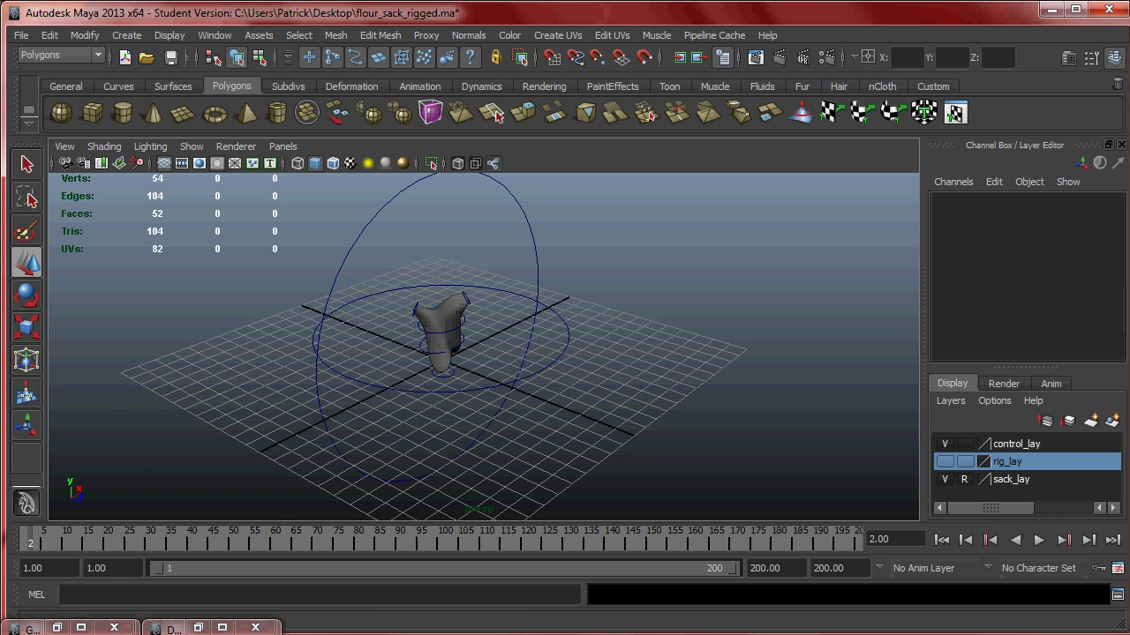
{"action": "left_click", "coordinate": [1042, 540]}
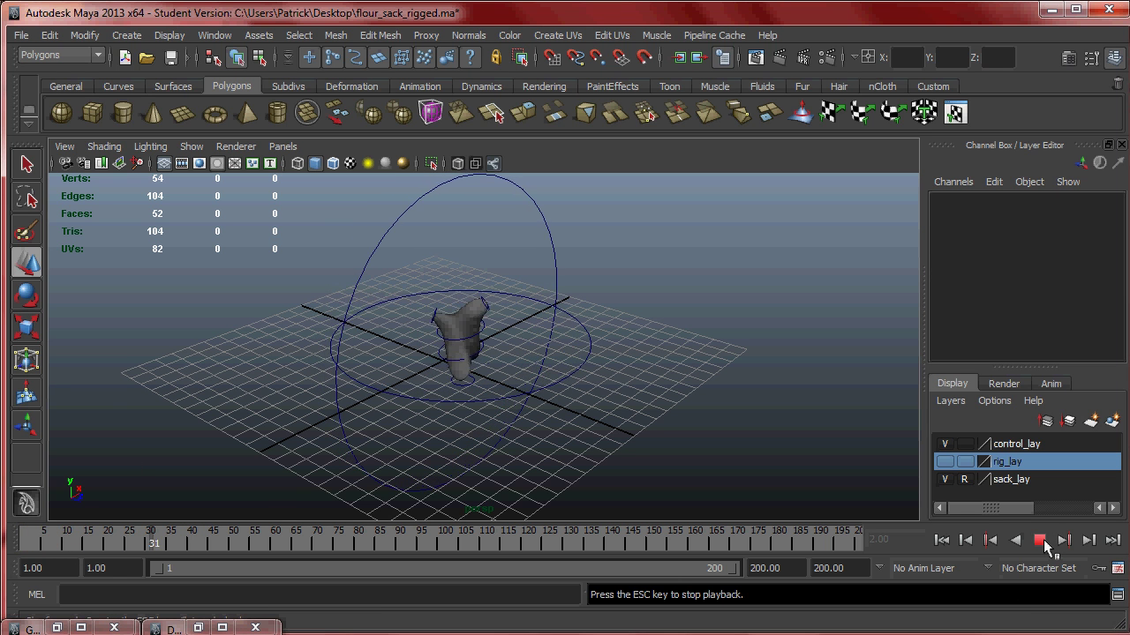